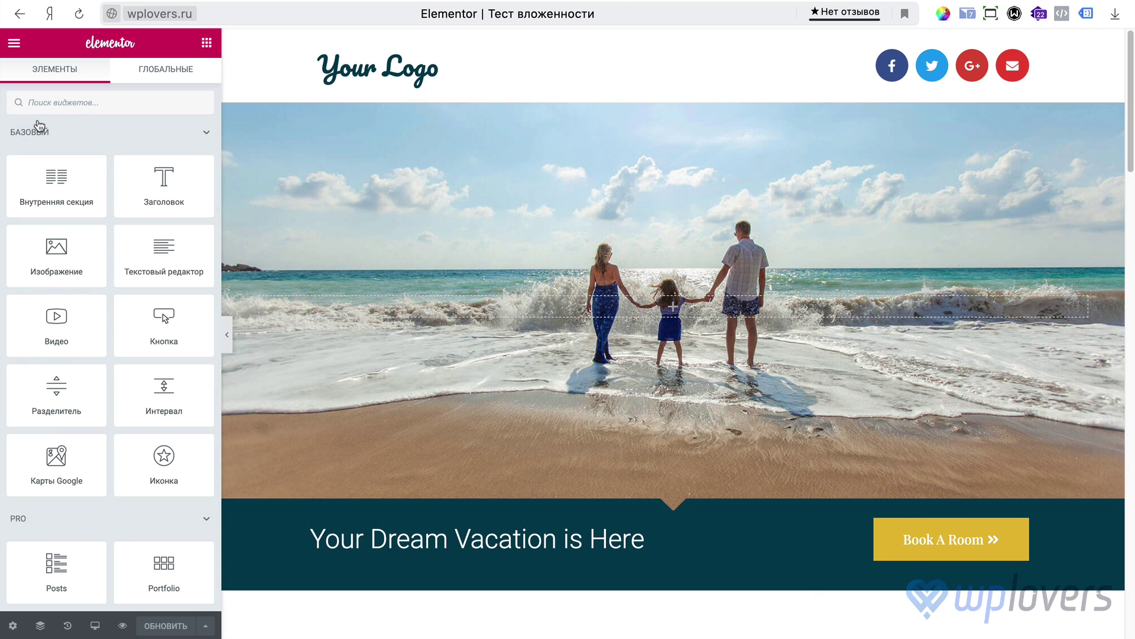
Step: Open the Цвета по умолчанию palette in the Elementor settings of the wplovers.ru page
left_click(14, 42)
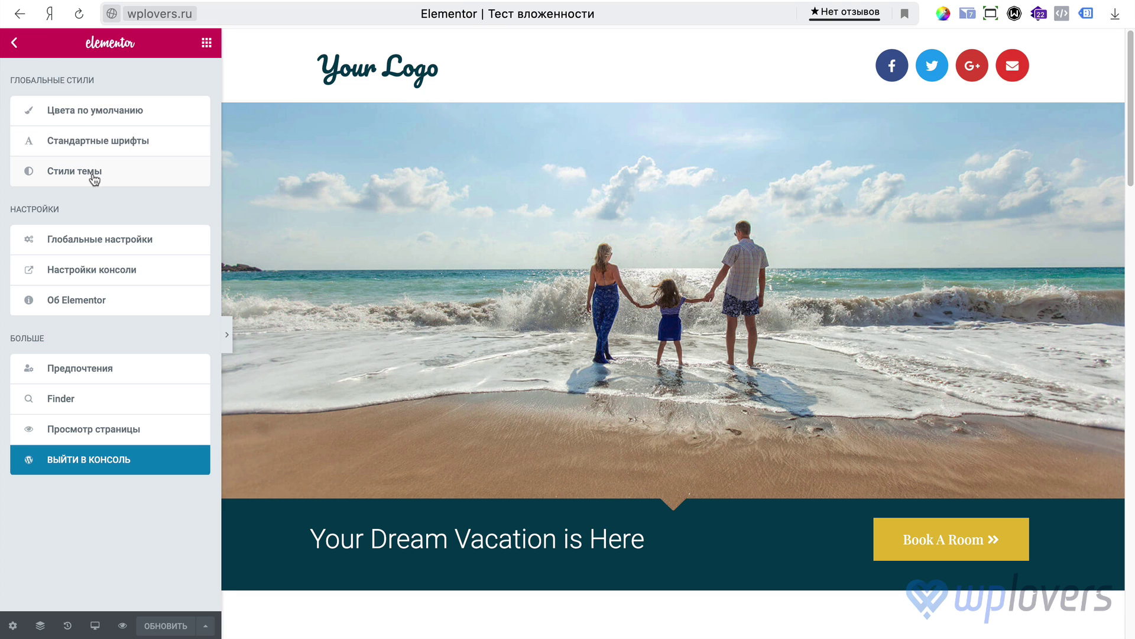
key("ctrl+p")
key("ctrl+p")
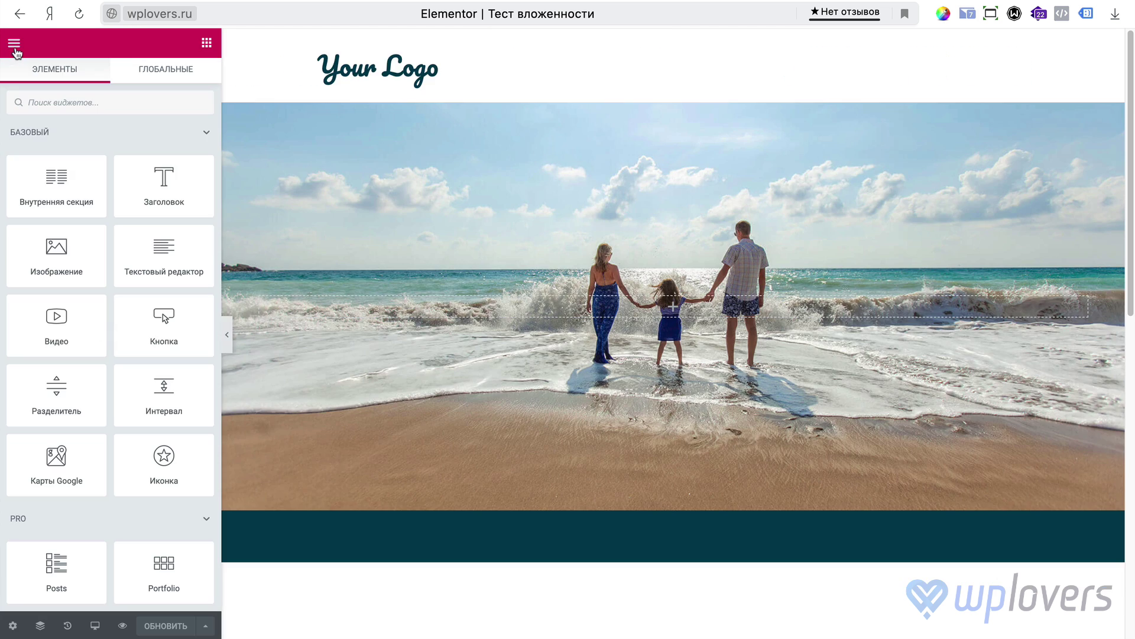
left_click(17, 48)
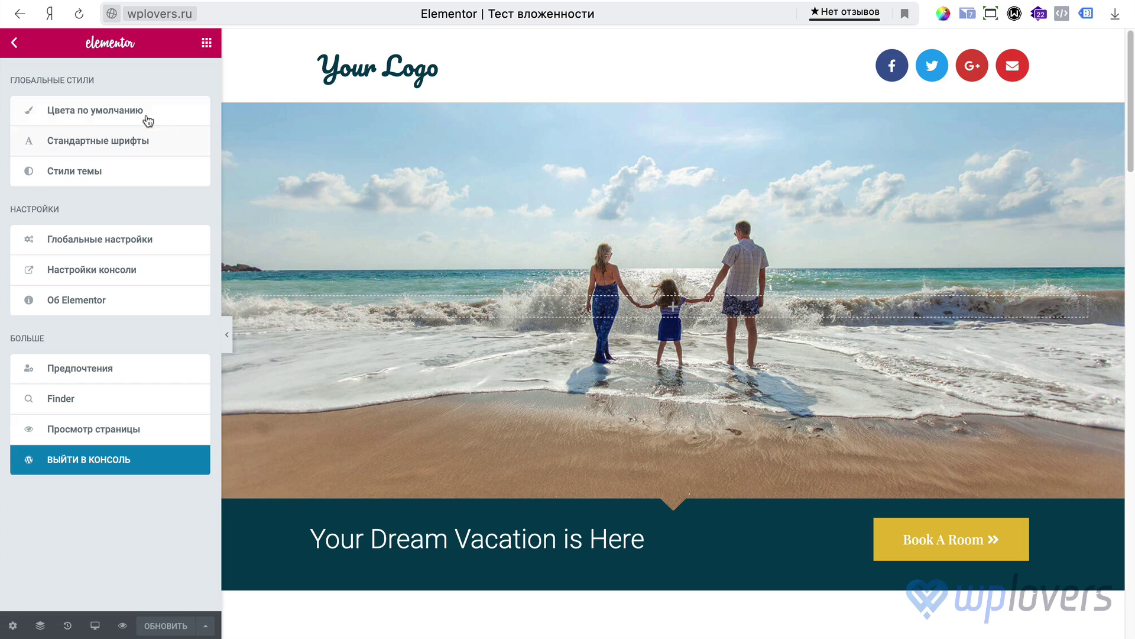
left_click(120, 113)
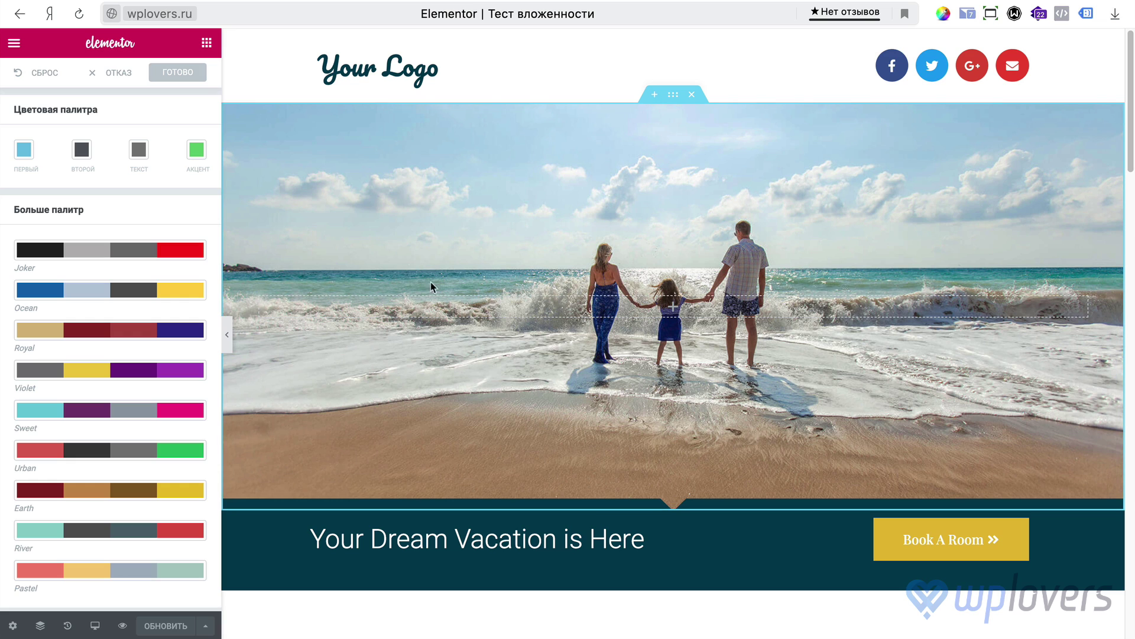
Step: Add a Заголовок widget to the beach photo section and reopen the default colour palette
left_click(206, 42)
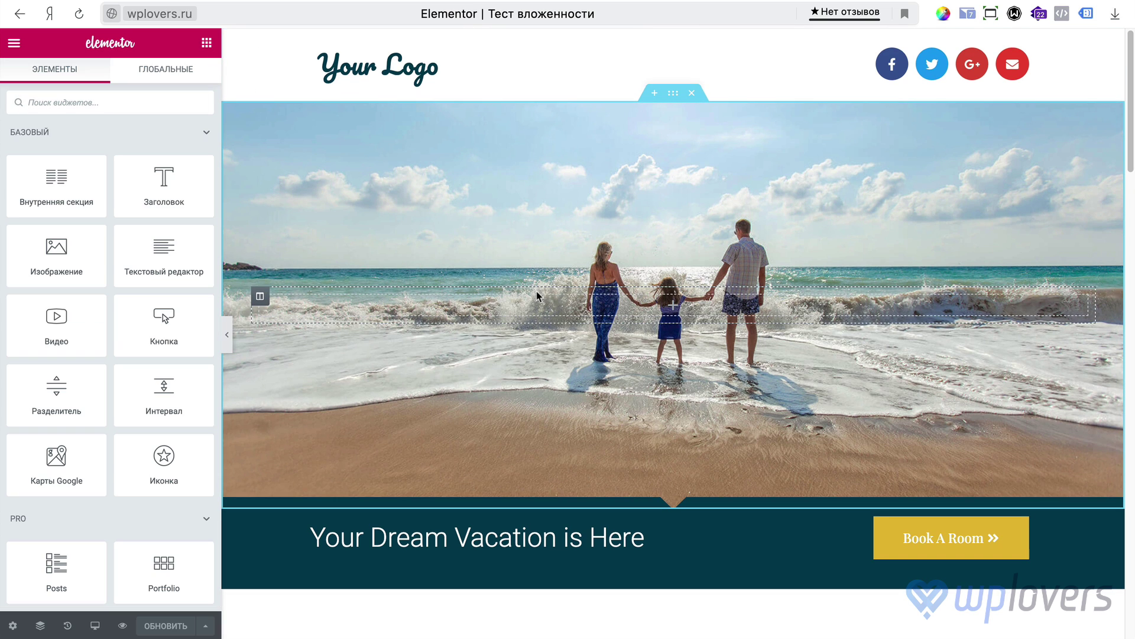
left_click_drag(172, 162, 627, 319)
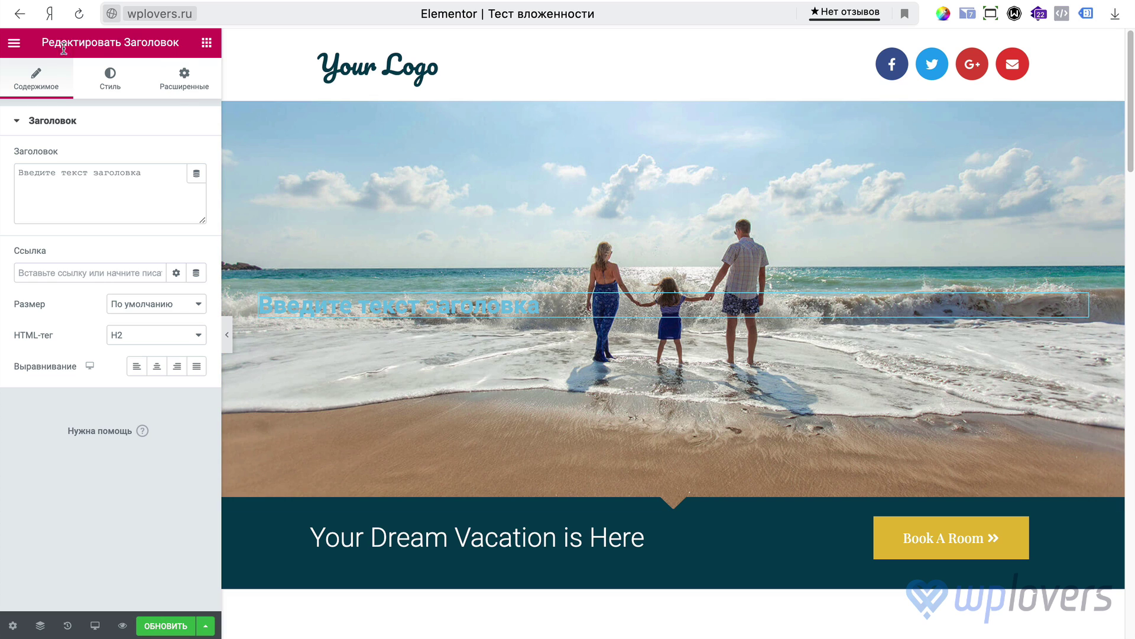
left_click(13, 42)
left_click(132, 125)
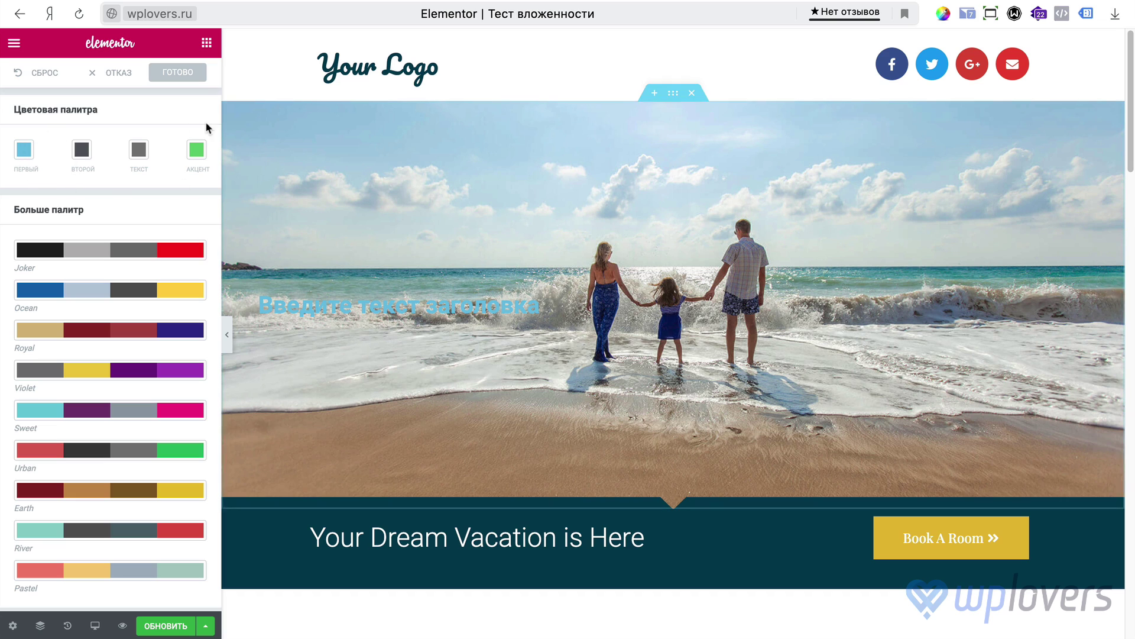
Step: Set the new heading's text colour to red #CC1D1D and save it as a swatch in the colour picker
left_click(565, 314)
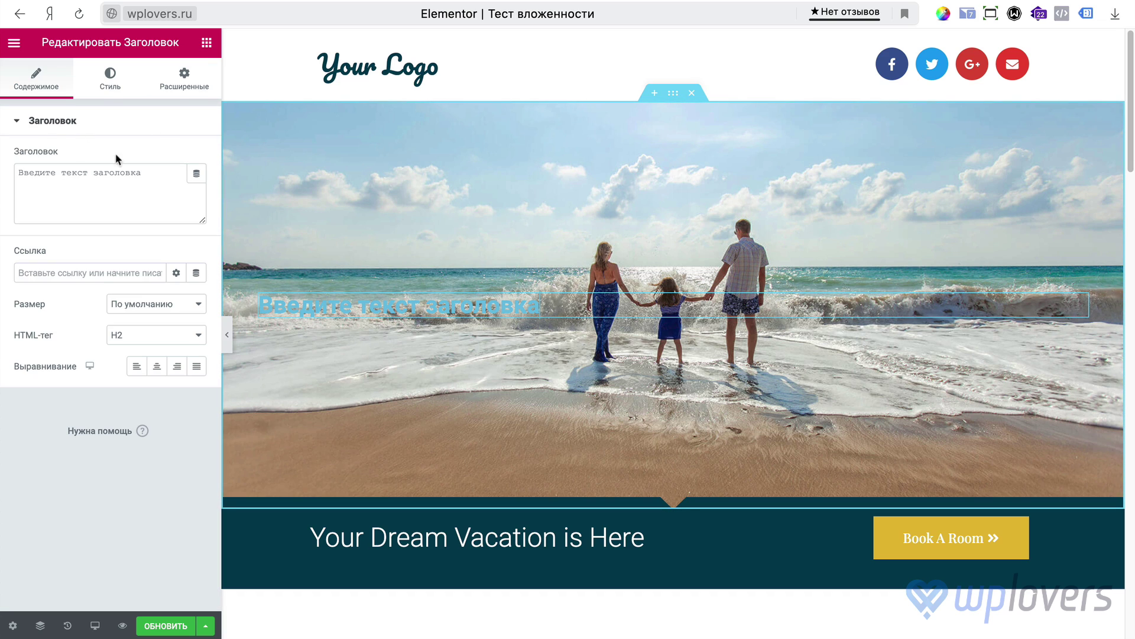
left_click(112, 83)
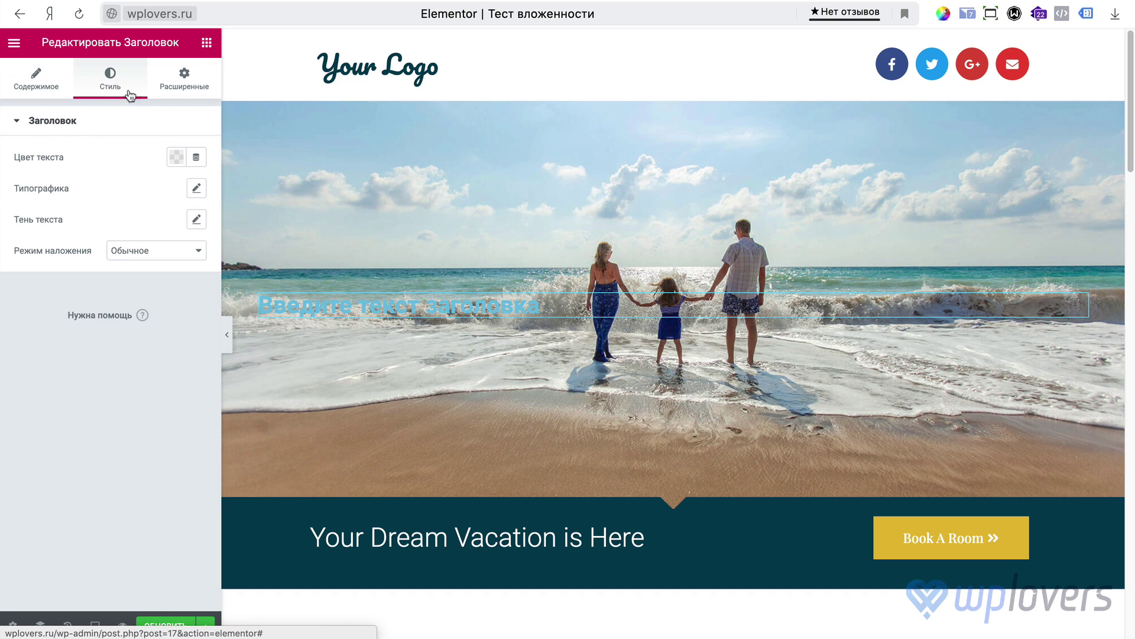
left_click(178, 156)
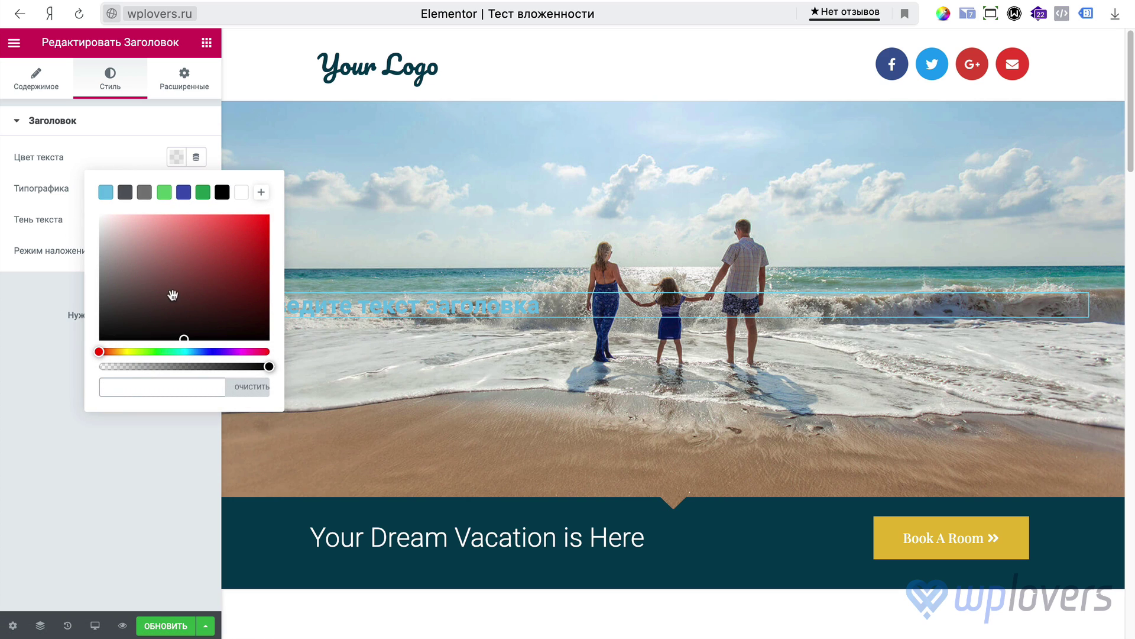
left_click(245, 240)
left_click(261, 192)
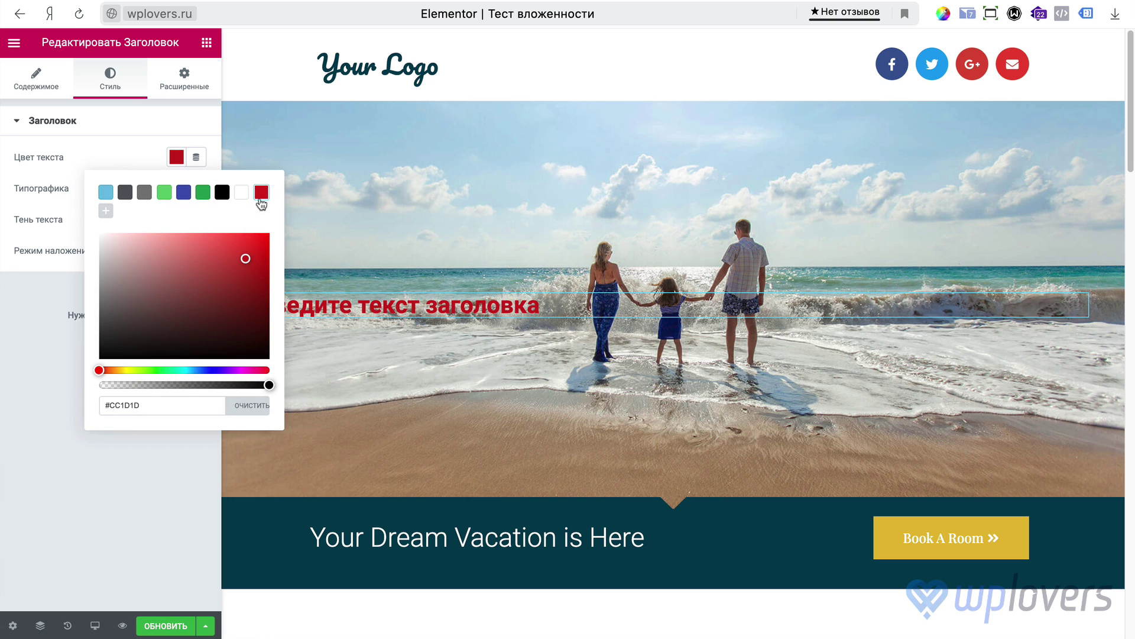
Step: Review the Акцентный текст font under Стандартные шрифты and open Стили темы
left_click(14, 42)
left_click(123, 147)
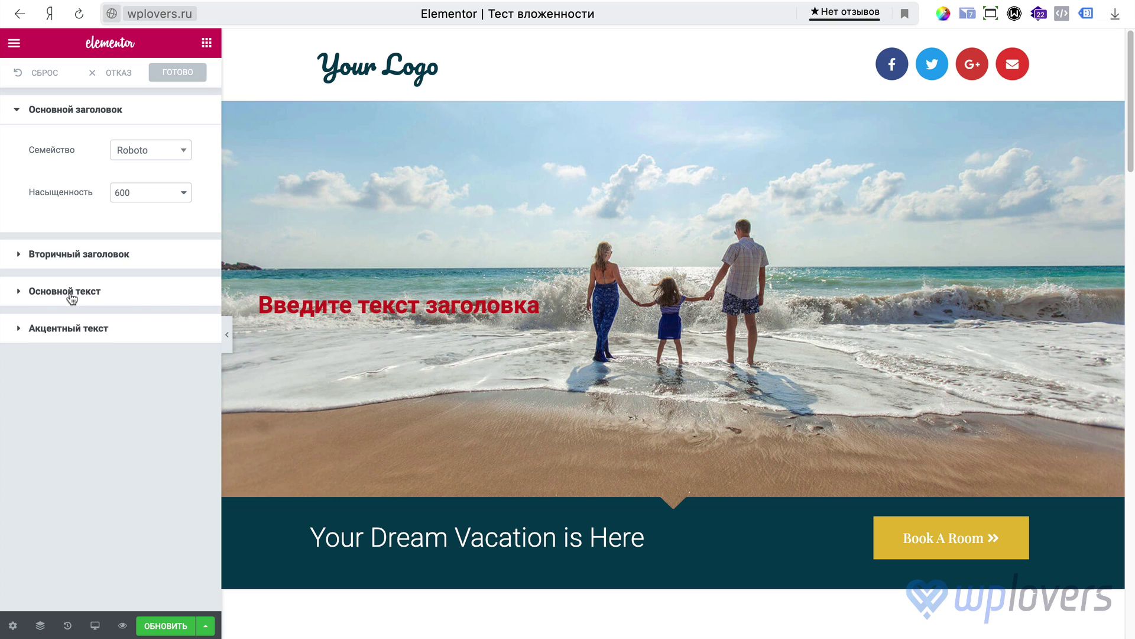
left_click(79, 333)
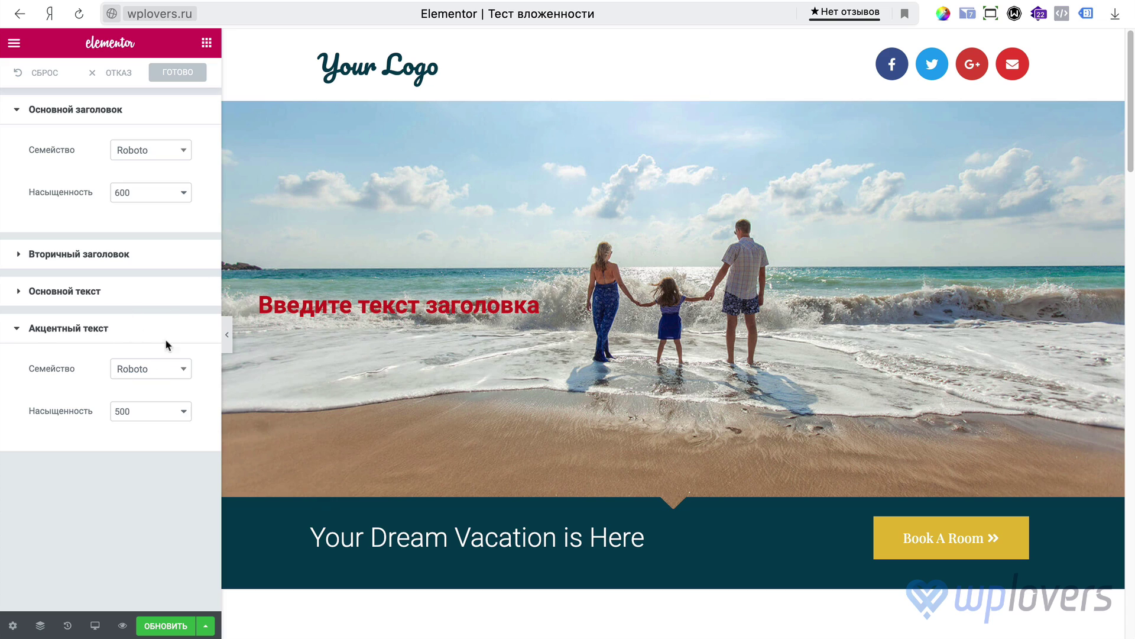
left_click(13, 43)
left_click(158, 179)
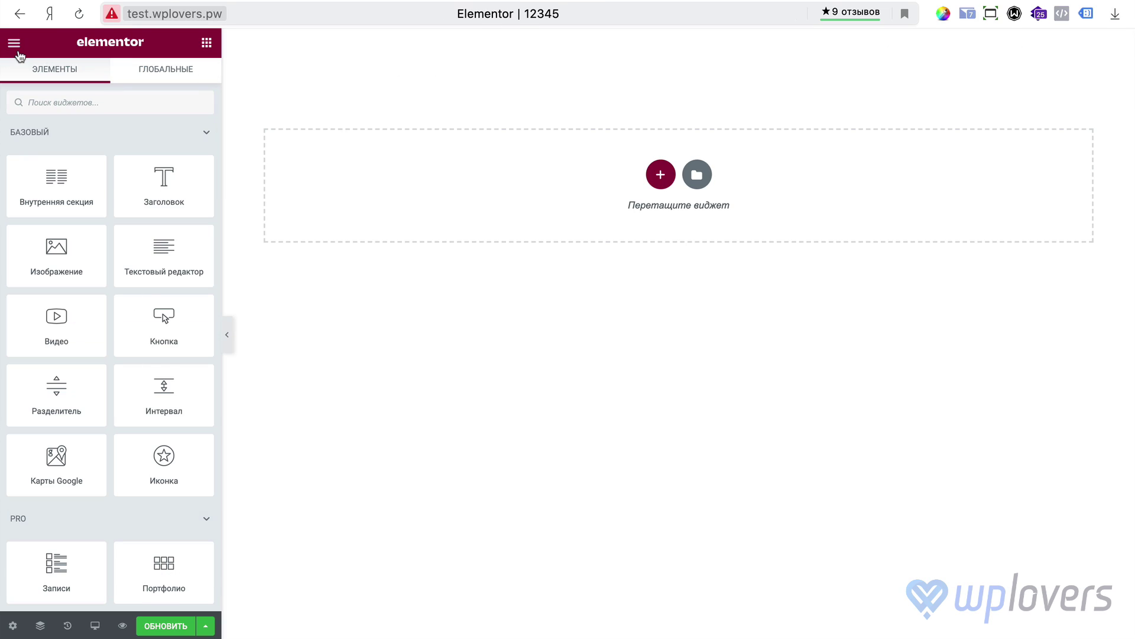
Step: Open Настройки сайта in the test.wplovers.pw editor, and reopen the main Elementor menu on the wplovers.ru page
left_click(14, 43)
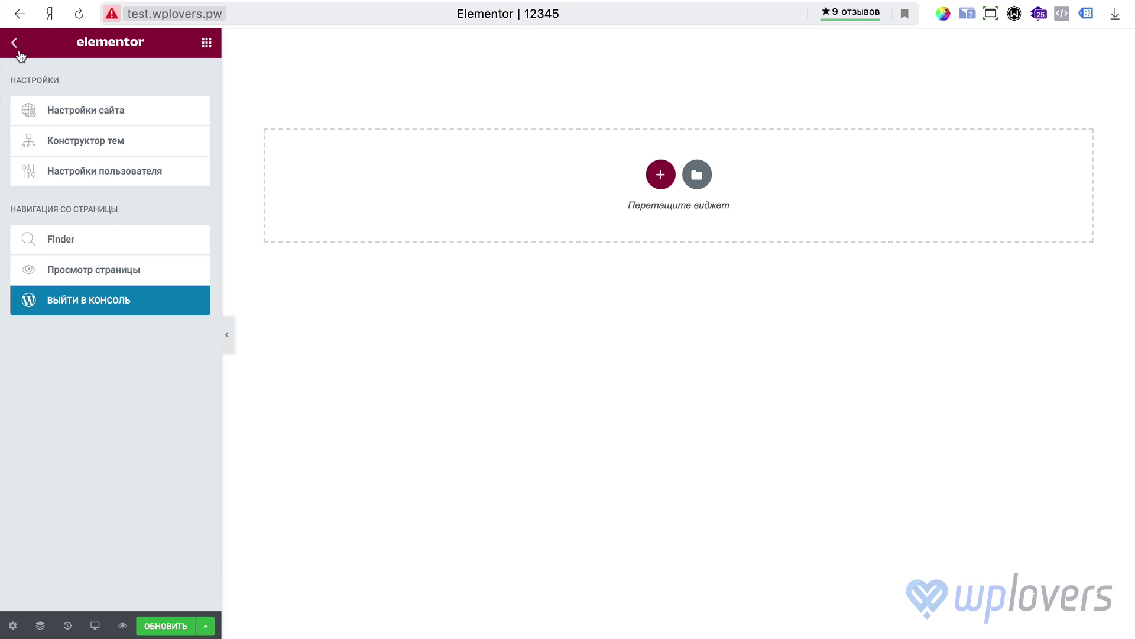
left_click(116, 115)
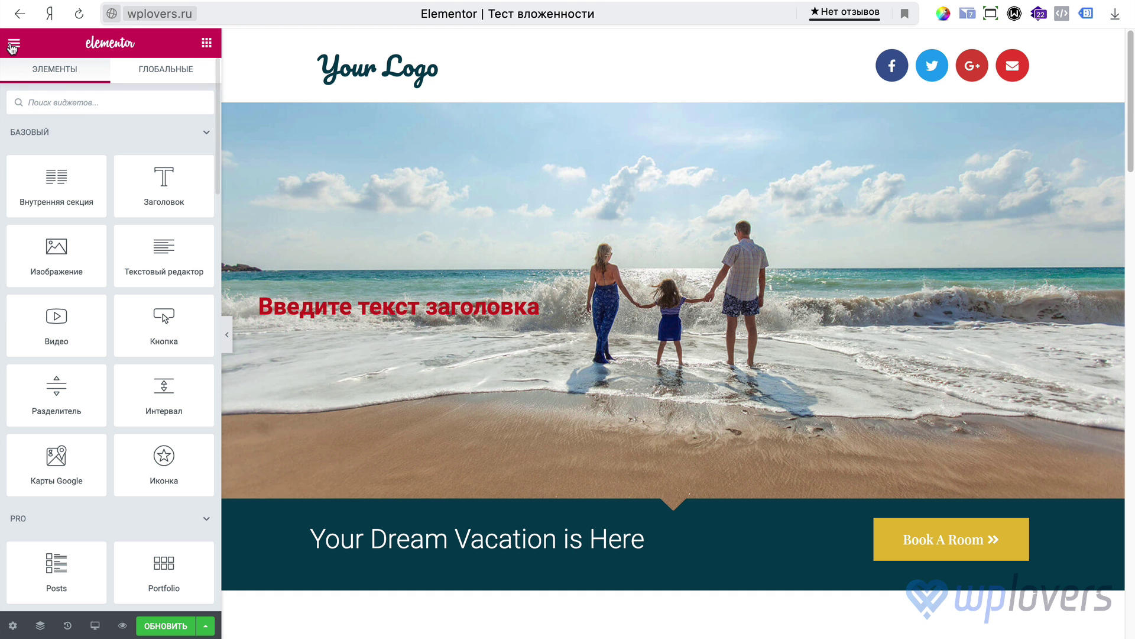
left_click(13, 45)
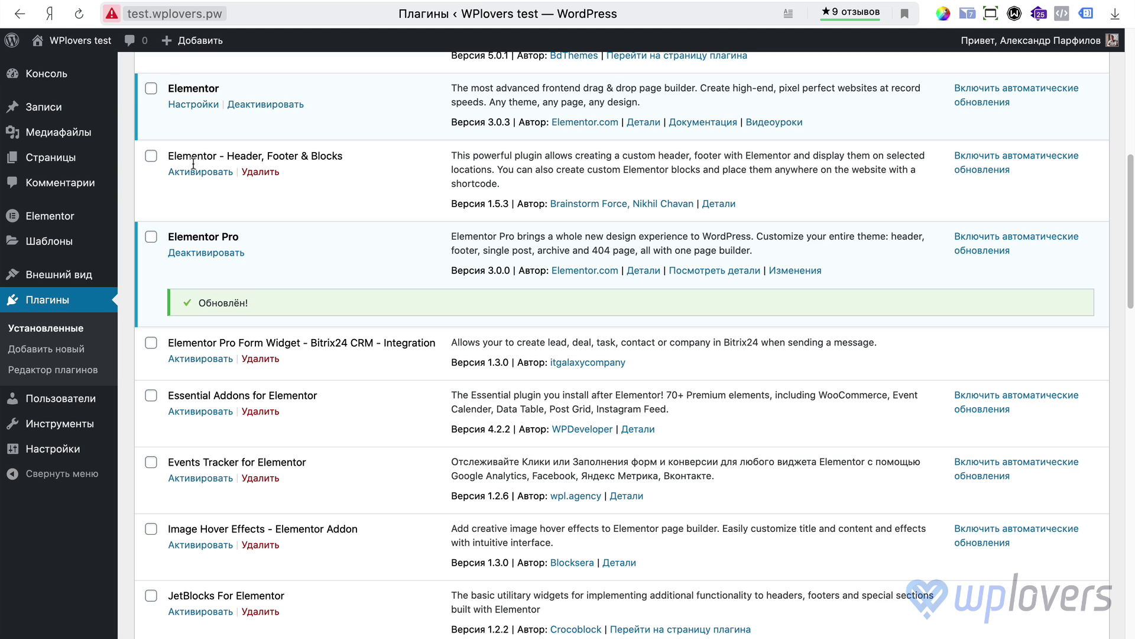
Step: Open the Контроль версий settings of Elementor's tools in the test site's WordPress console
mouse_move(95, 219)
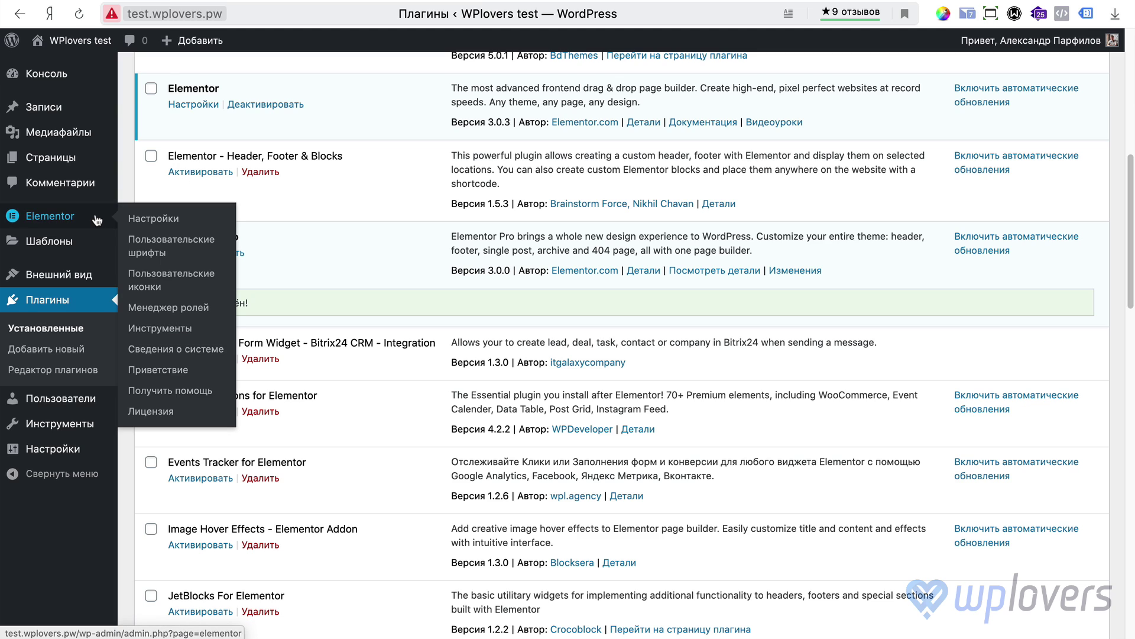
left_click(165, 331)
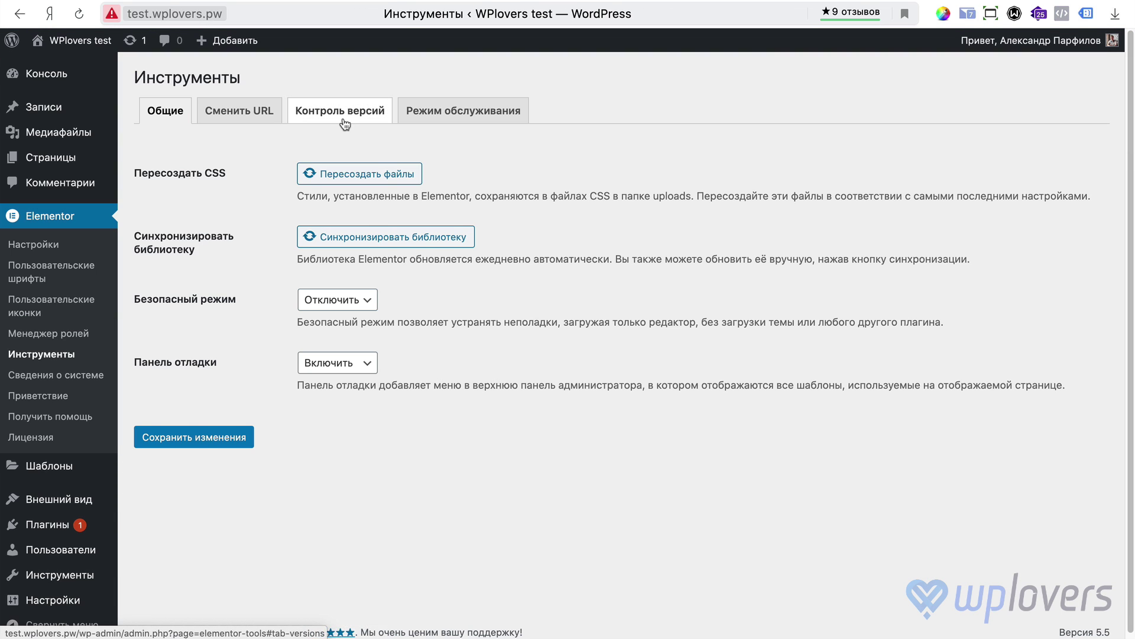
left_click(345, 124)
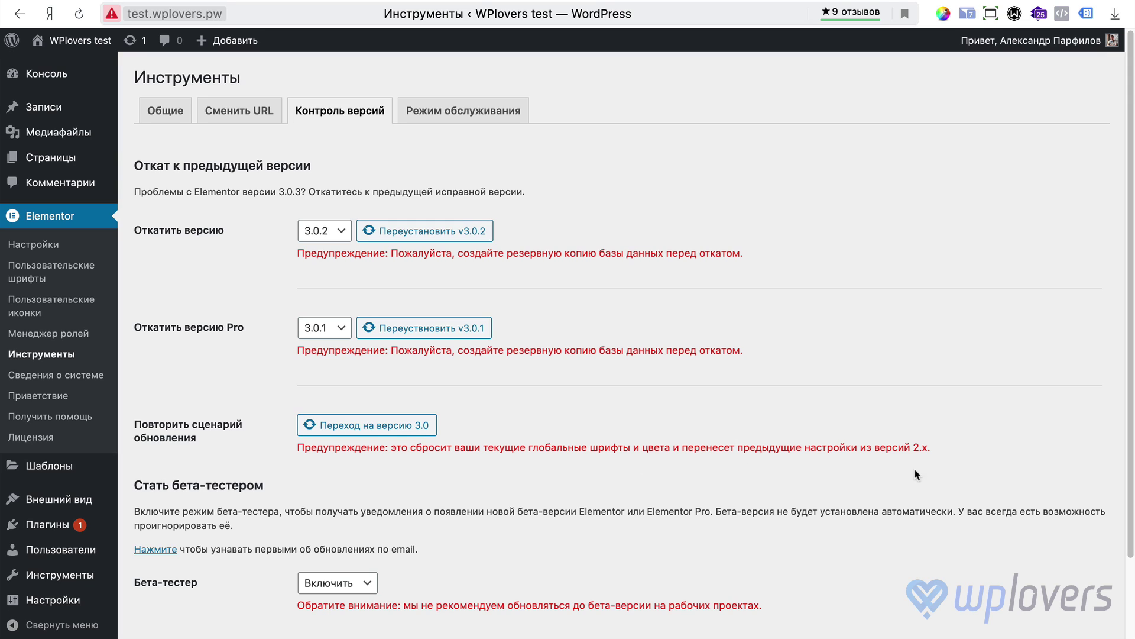
Step: Read the warning about resetting global fonts and colours, and rerun the update script for Переход на версию 3.0
left_click_drag(953, 453, 775, 447)
left_click(825, 448)
scroll(423, 408, "down", 1)
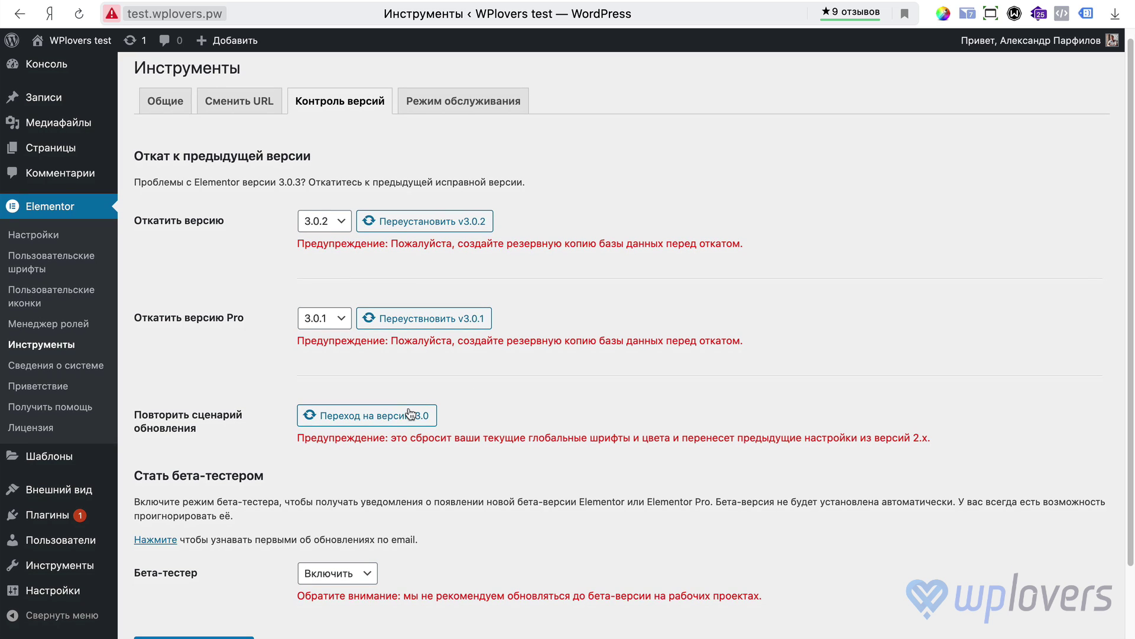
left_click(338, 424)
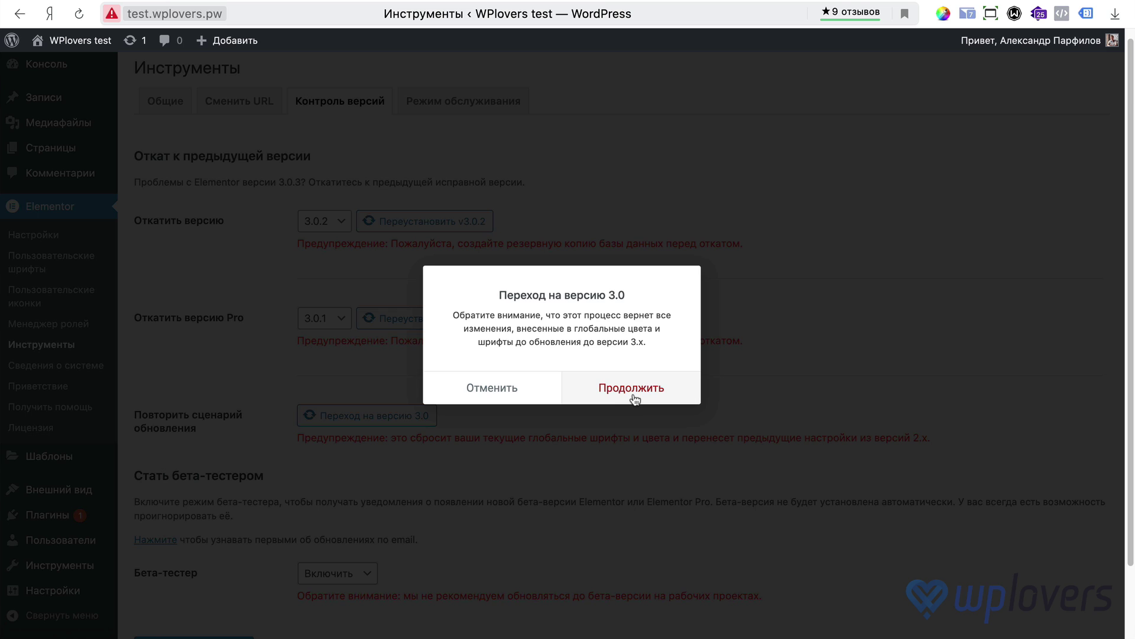
left_click(636, 400)
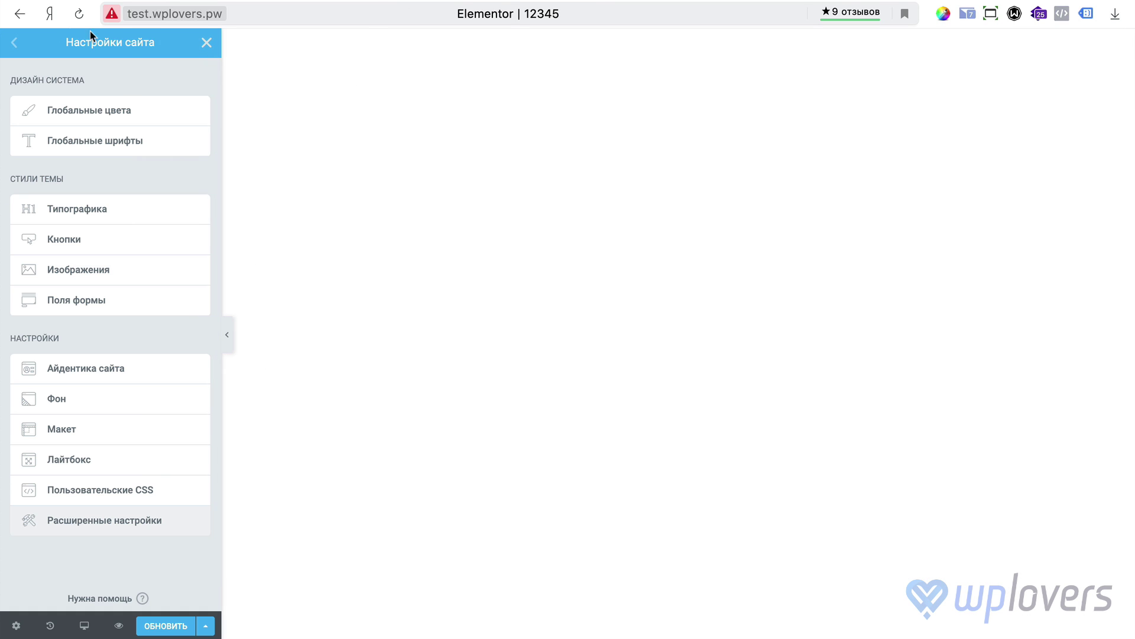
Step: Reload the test site's page 12345 in the Elementor editor and open Глобальные цвета in the site settings
left_click(79, 13)
key("Return")
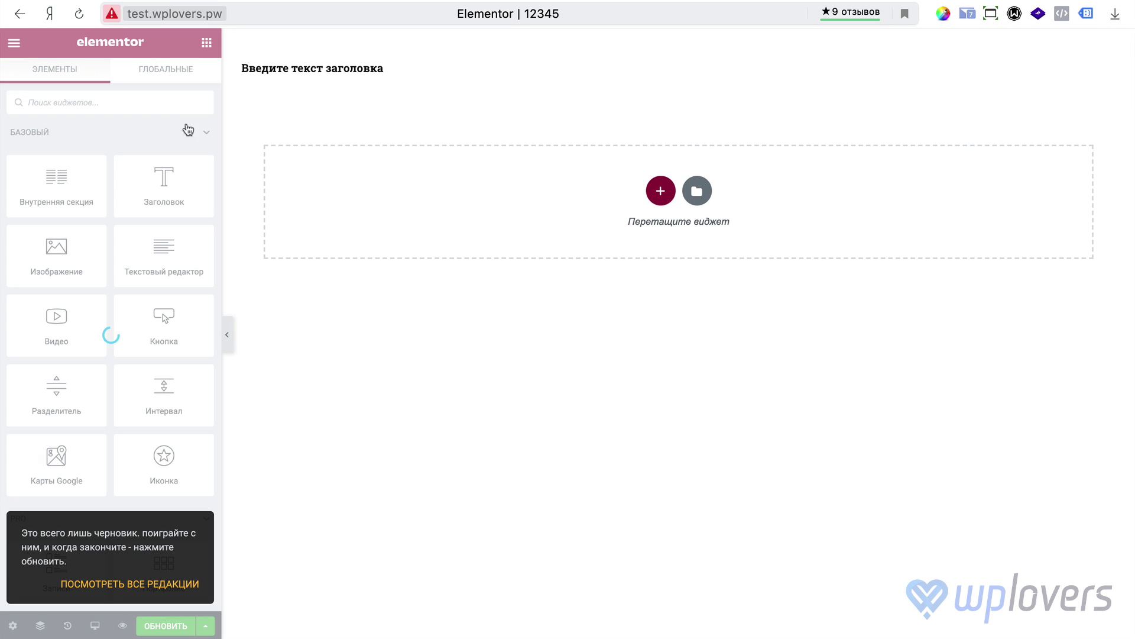
left_click(14, 42)
left_click(106, 112)
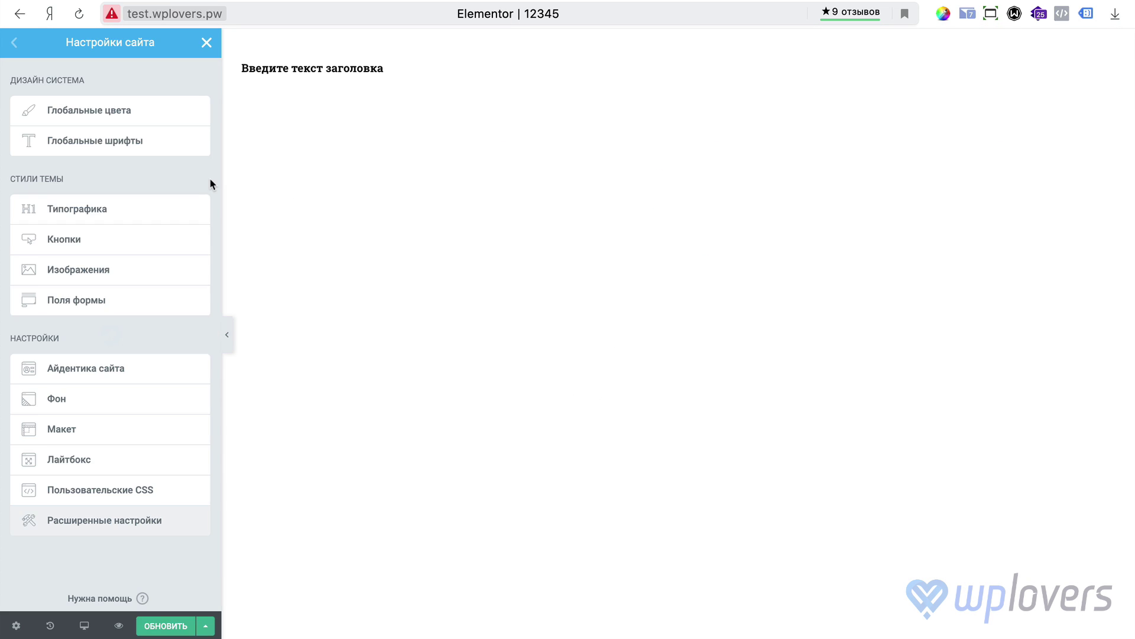
left_click(147, 111)
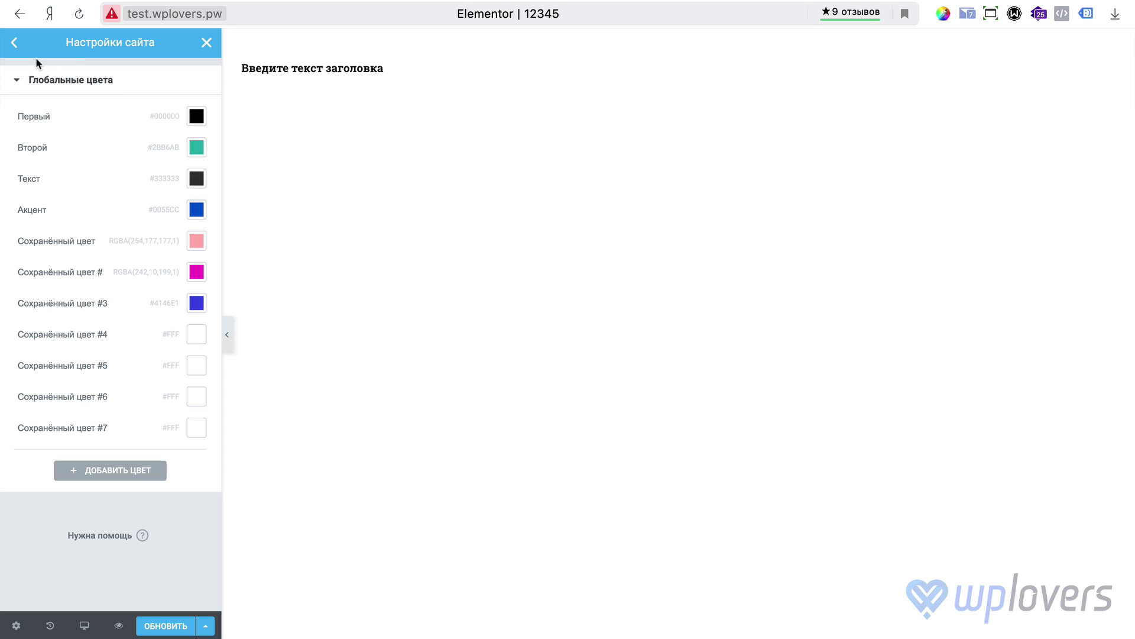
Step: Examine the Глобальные шрифты typography settings for the primary heading, secondary heading, main text and accent text
left_click(14, 42)
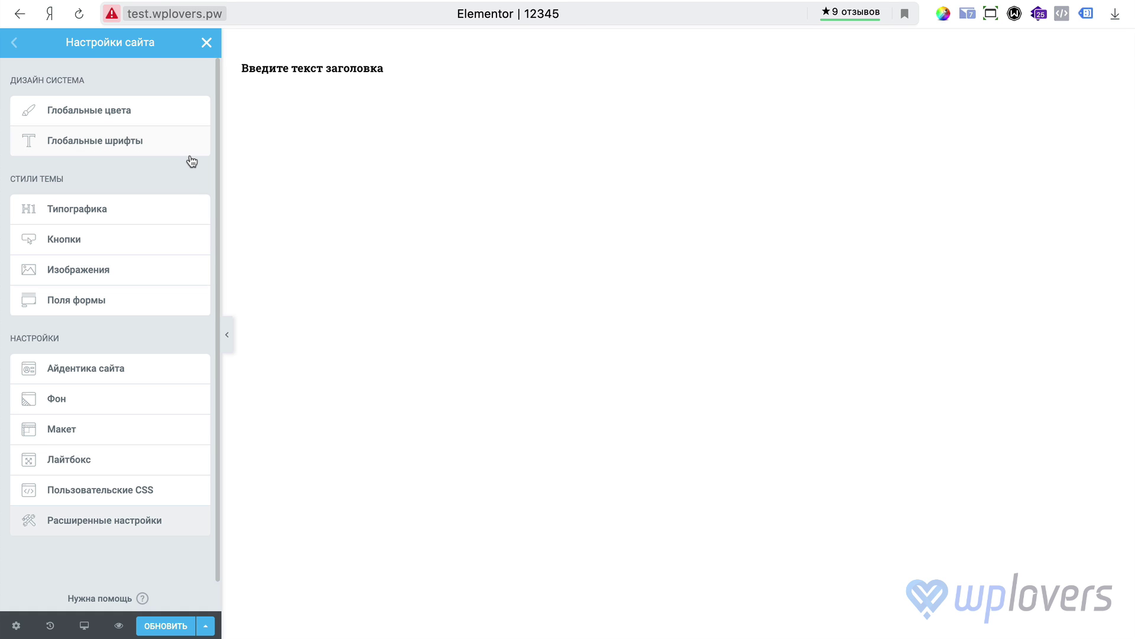
left_click(143, 151)
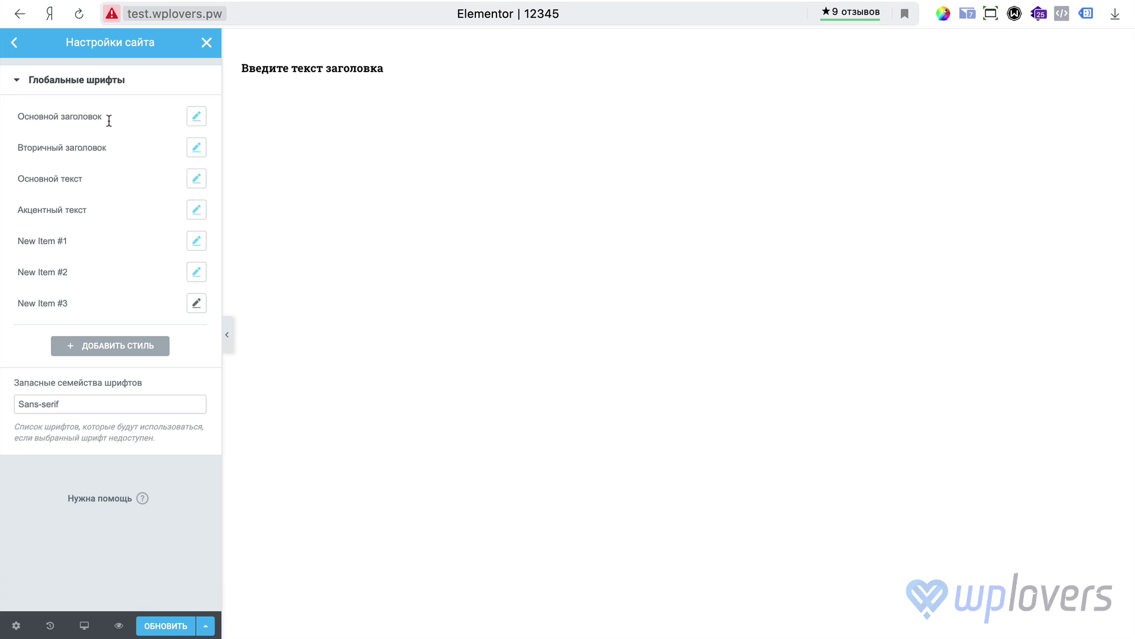
left_click(198, 117)
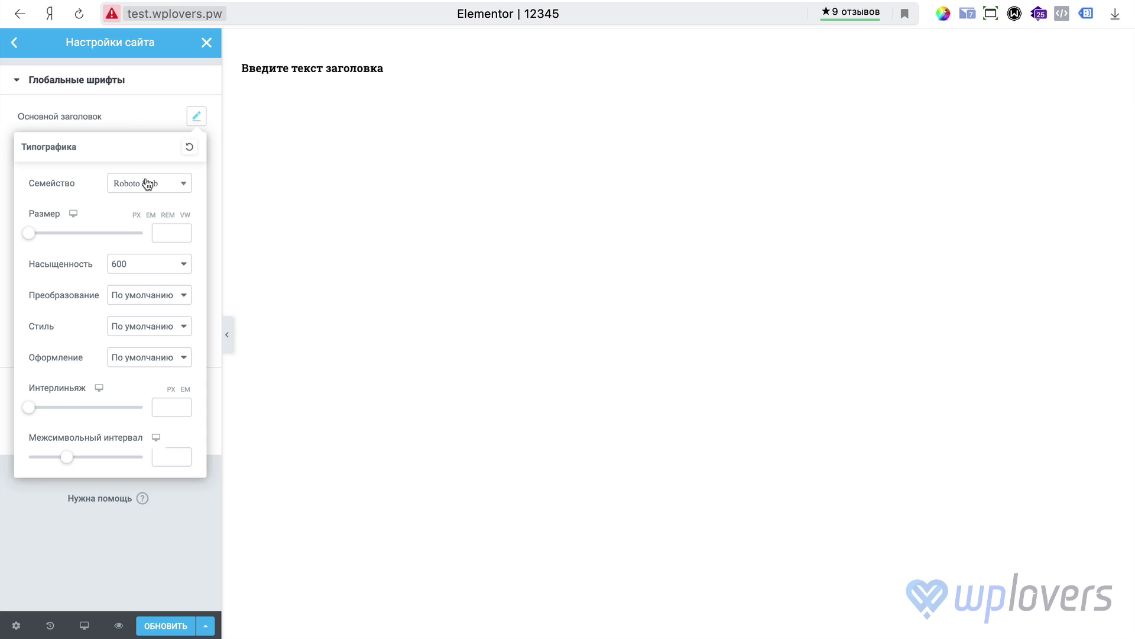
left_click(196, 117)
left_click(196, 147)
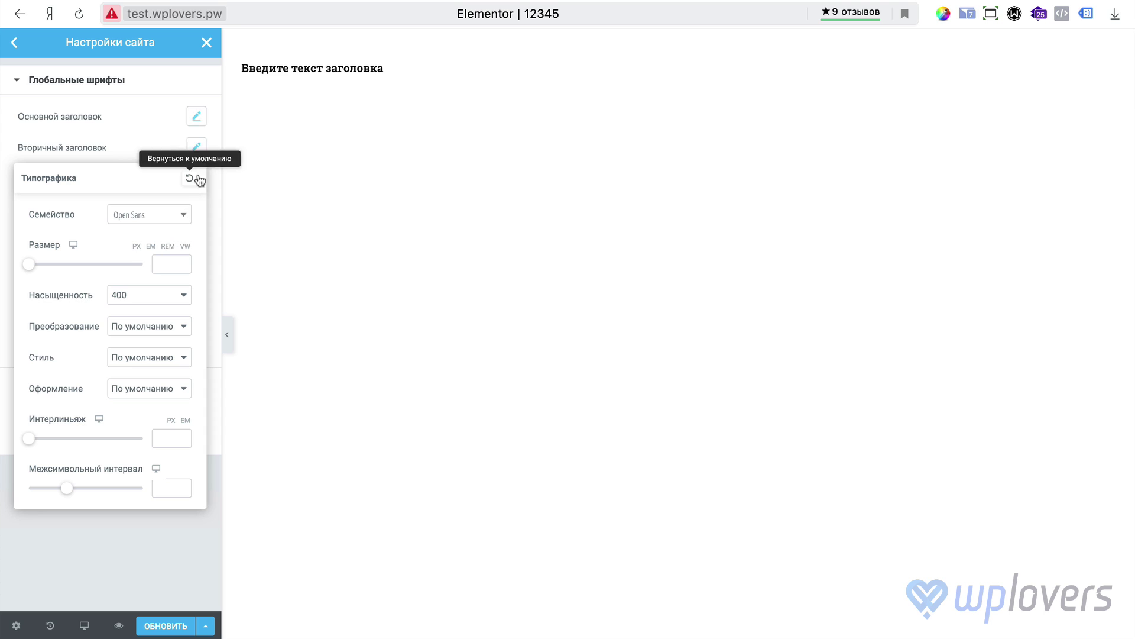
left_click(197, 149)
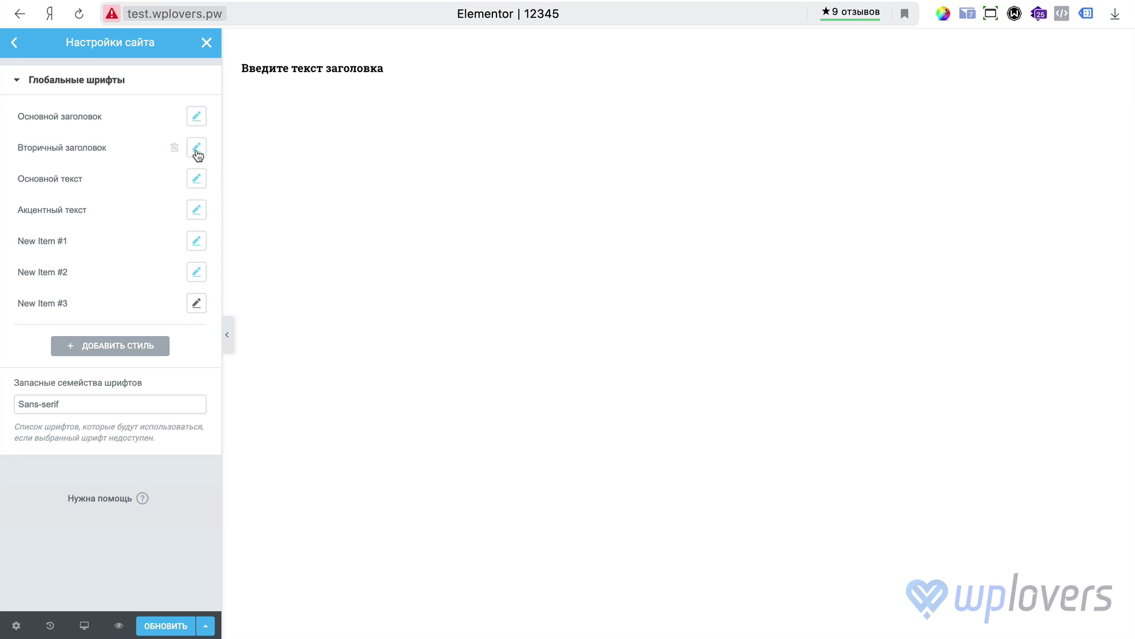
left_click(198, 183)
left_click(212, 202)
left_click(197, 212)
left_click(199, 214)
Step: Compare with the standard fonts on the wplovers.ru page, and return to Глобальные цвета in the test site's settings
left_click(715, 6)
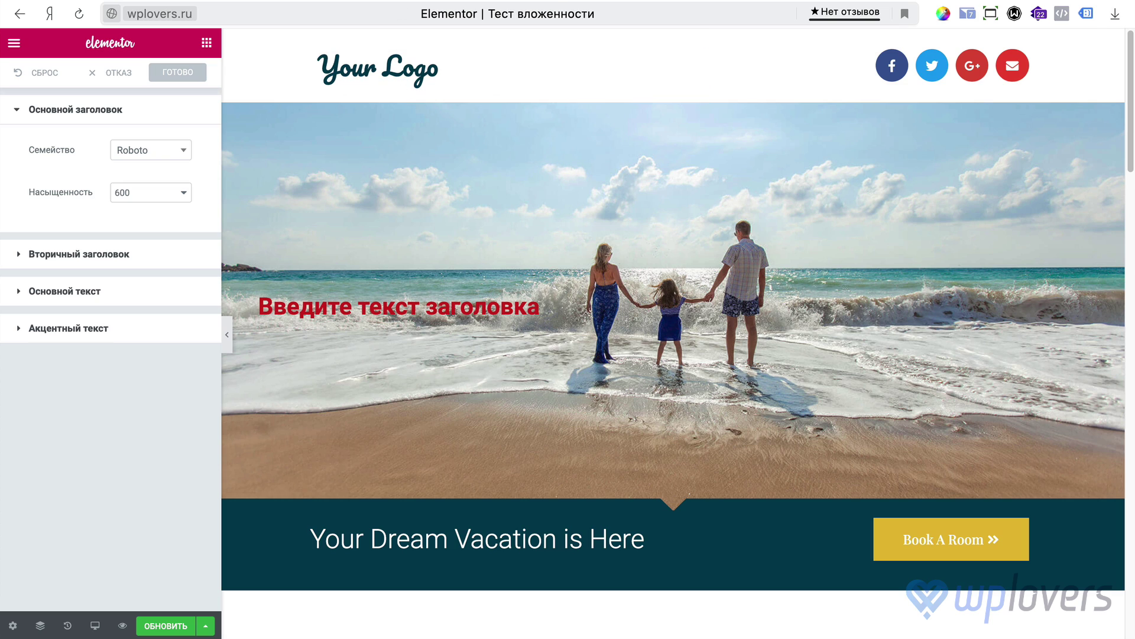
left_click(444, 3)
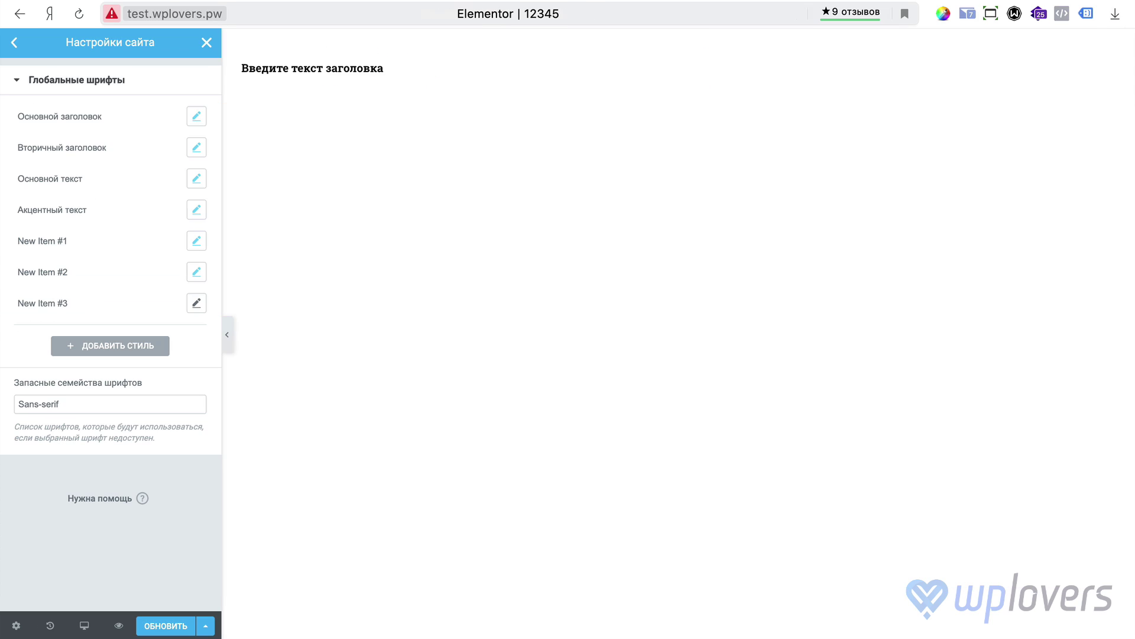
left_click(14, 42)
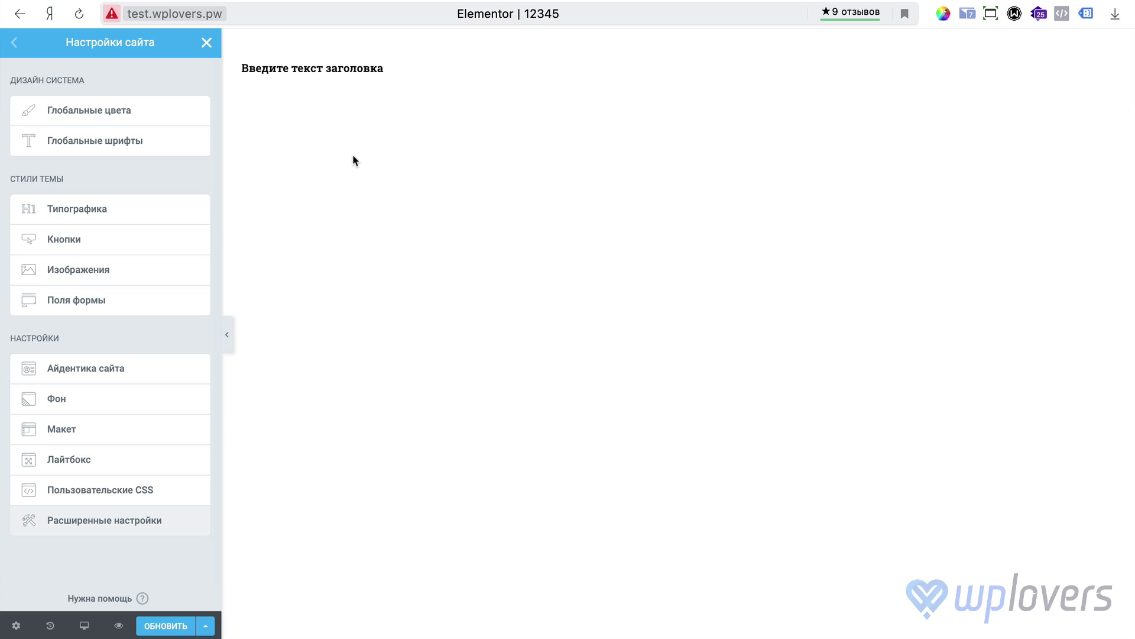
left_click(113, 110)
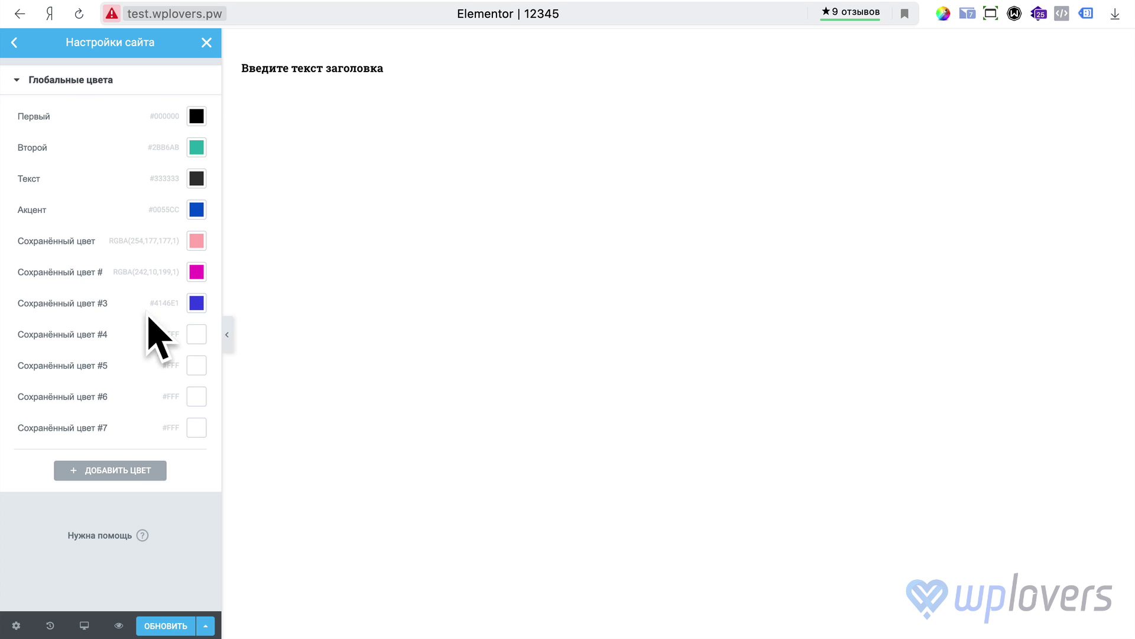
Step: Set Сохранённый цвет #4 to #D73E3E in the global colours, update the site settings and close them
left_click(195, 338)
mouse_move(123, 437)
left_mouse_down()
mouse_move(162, 448)
mouse_move(147, 408)
left_mouse_up()
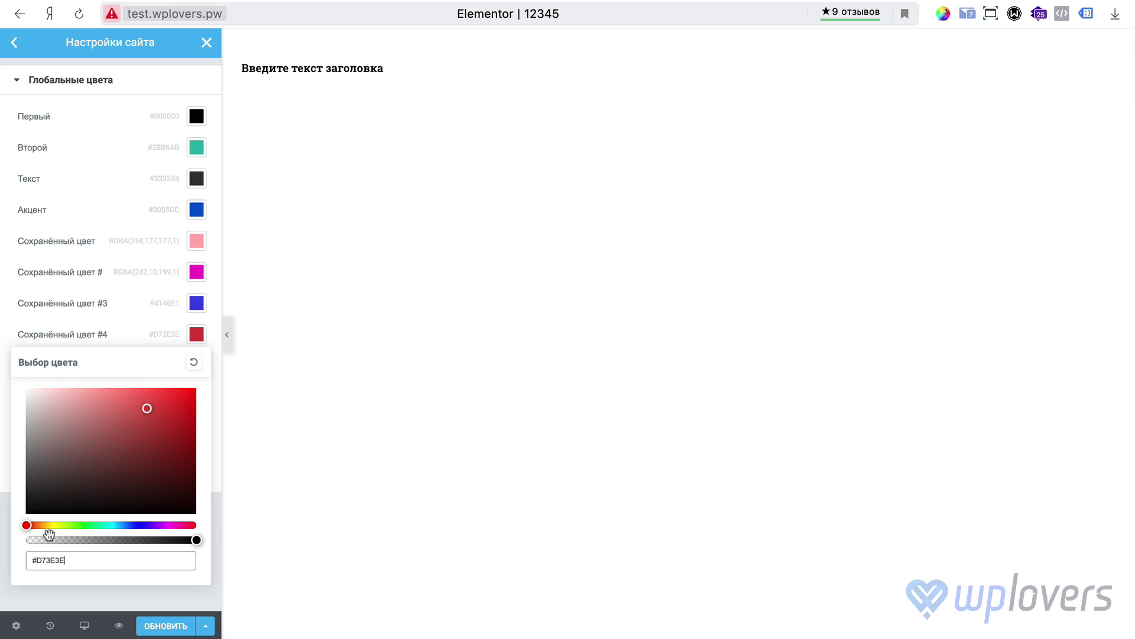
left_click(198, 336)
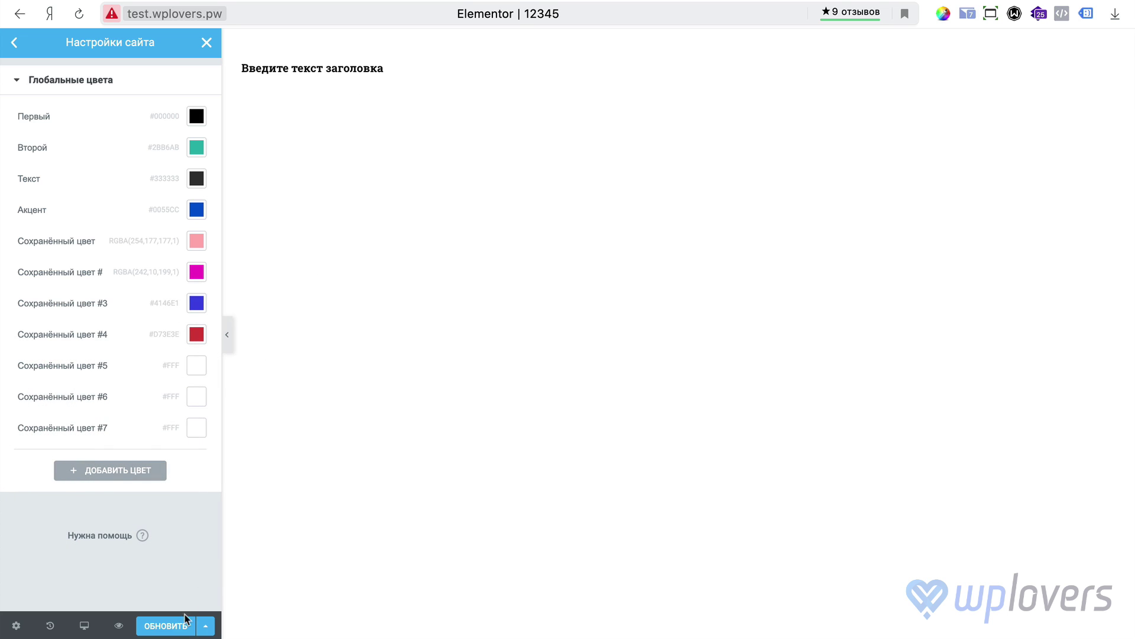
left_click(165, 627)
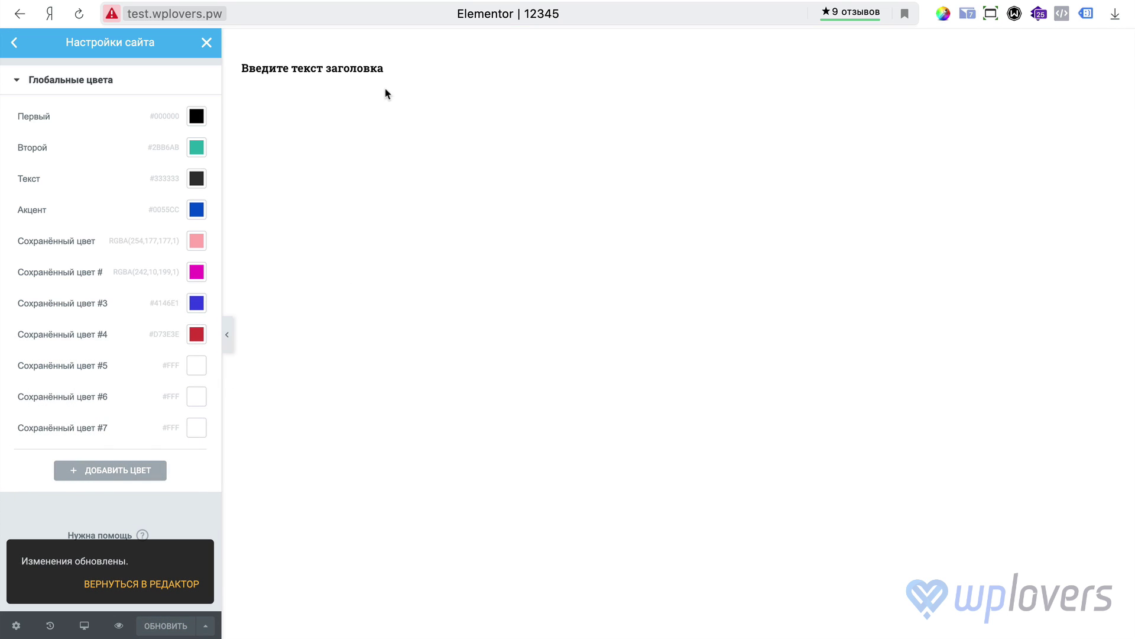
left_click(207, 42)
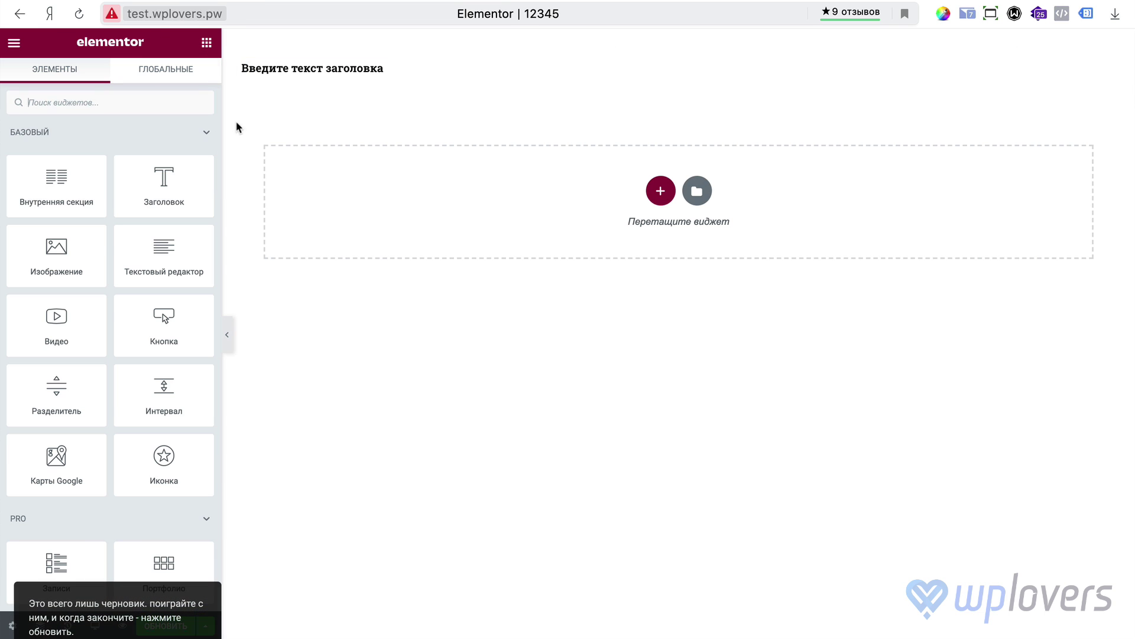
Step: Open the page heading's style settings and look through the global colours offered for its text, including the list's settings
left_click(408, 75)
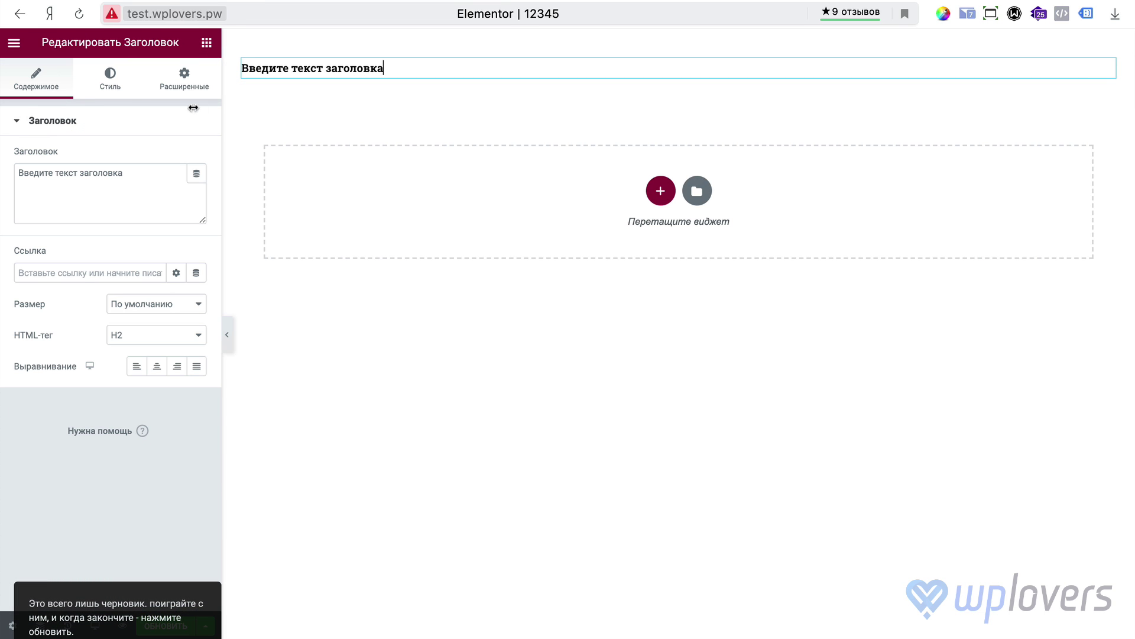
left_click(112, 89)
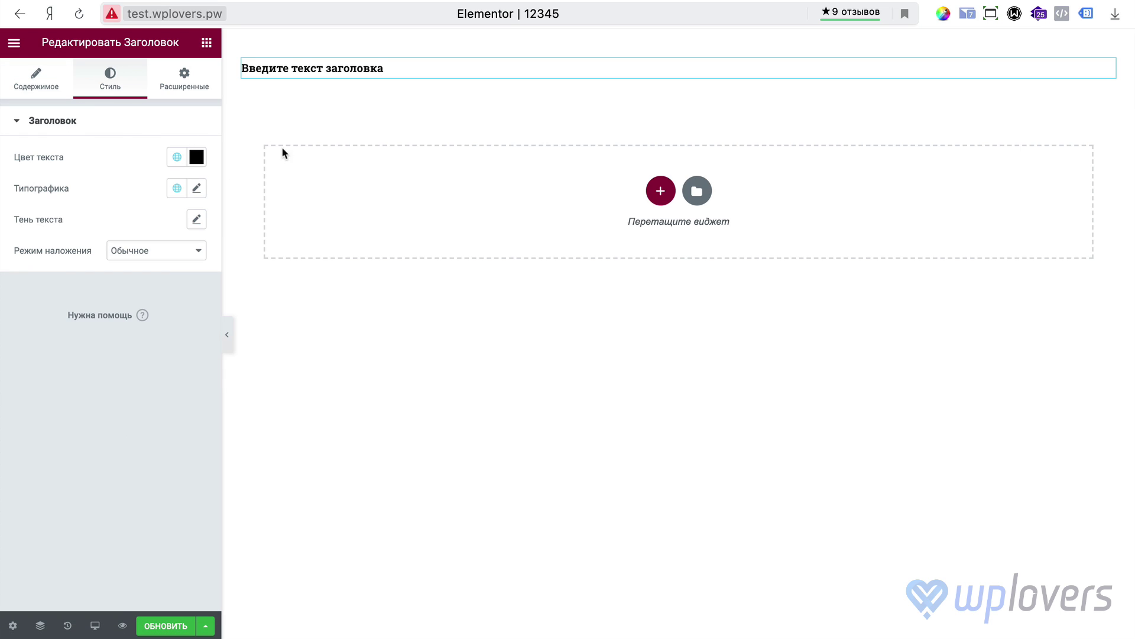
left_click(177, 158)
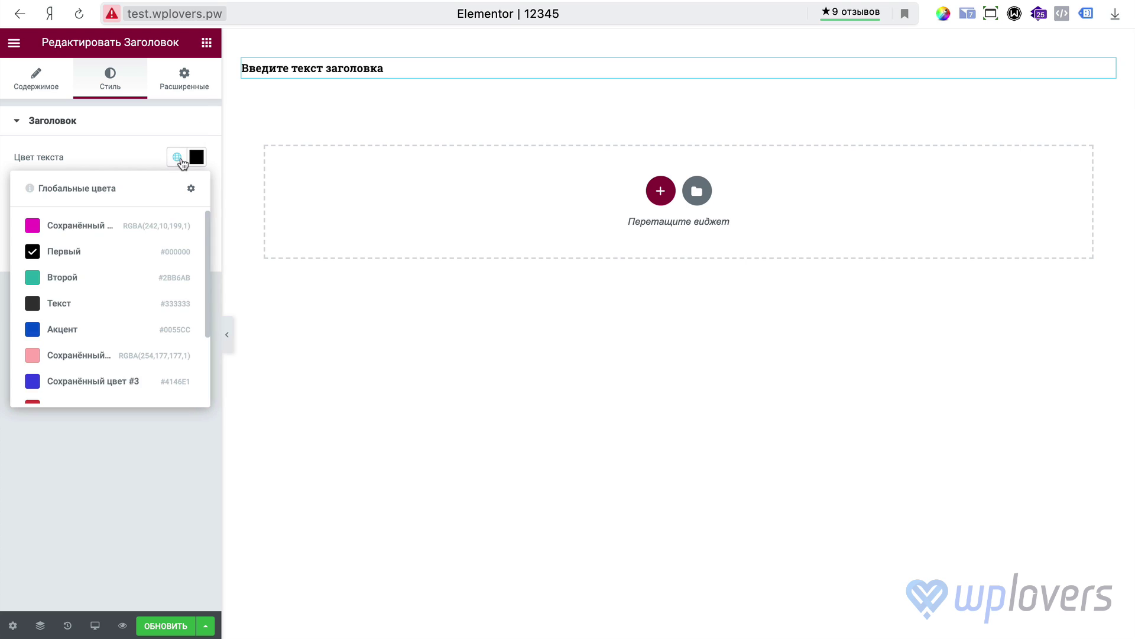
scroll(101, 325, "down", 3)
scroll(110, 357, "up", 3)
left_click(190, 189)
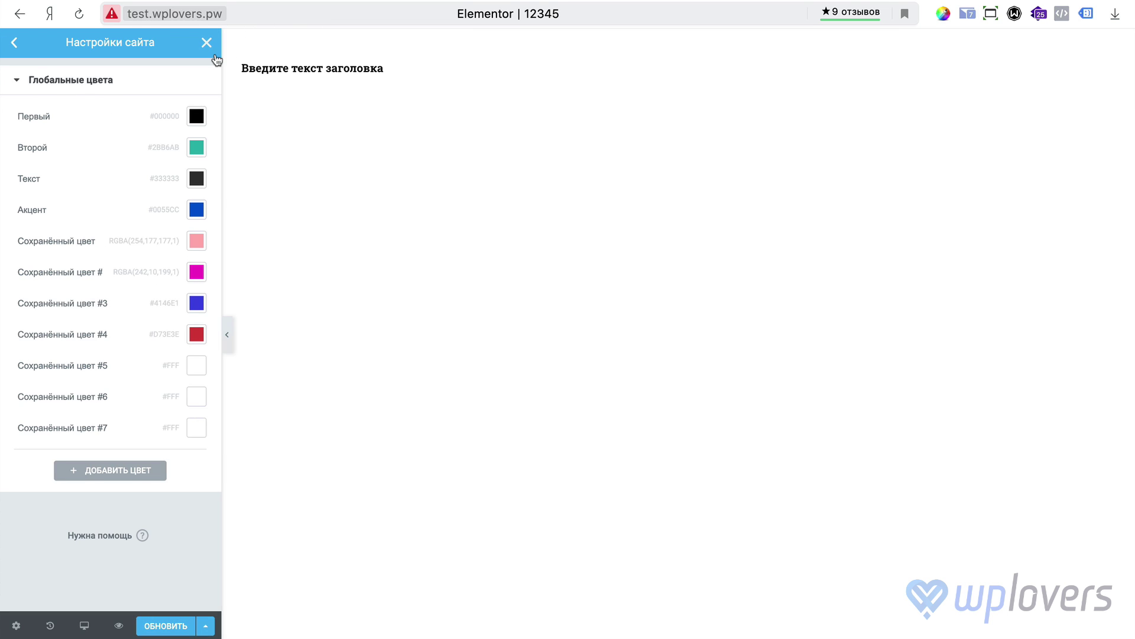
left_click(208, 45)
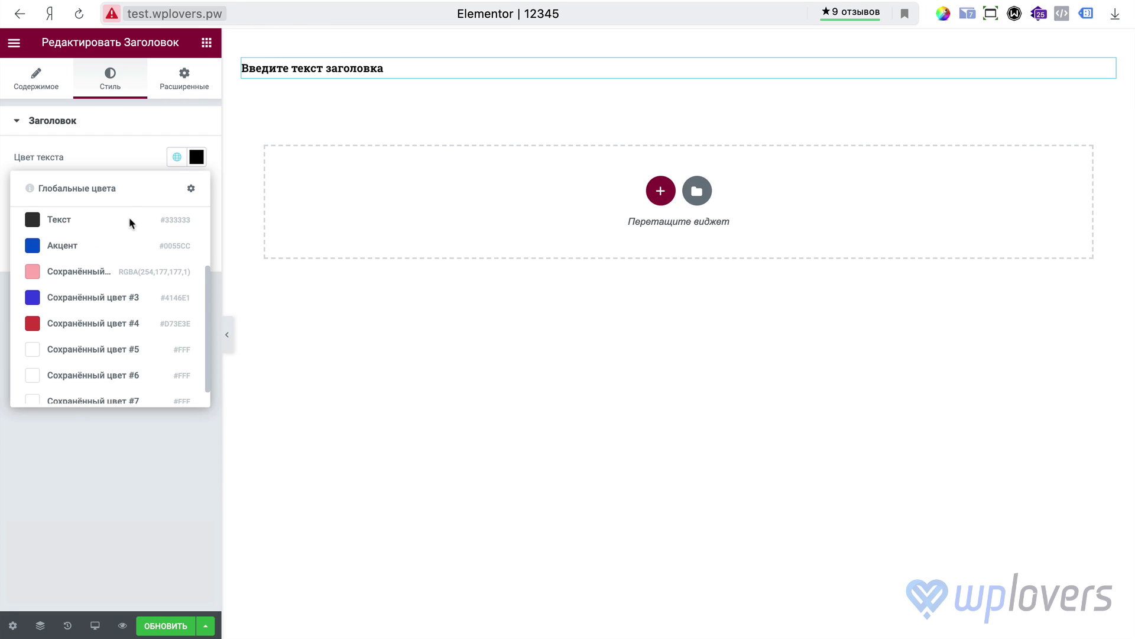
Step: Apply the global colour Сохранённый цвет #4 to the heading text and review the selection in the list
scroll(129, 222, "up", 3)
scroll(119, 266, "down", 3)
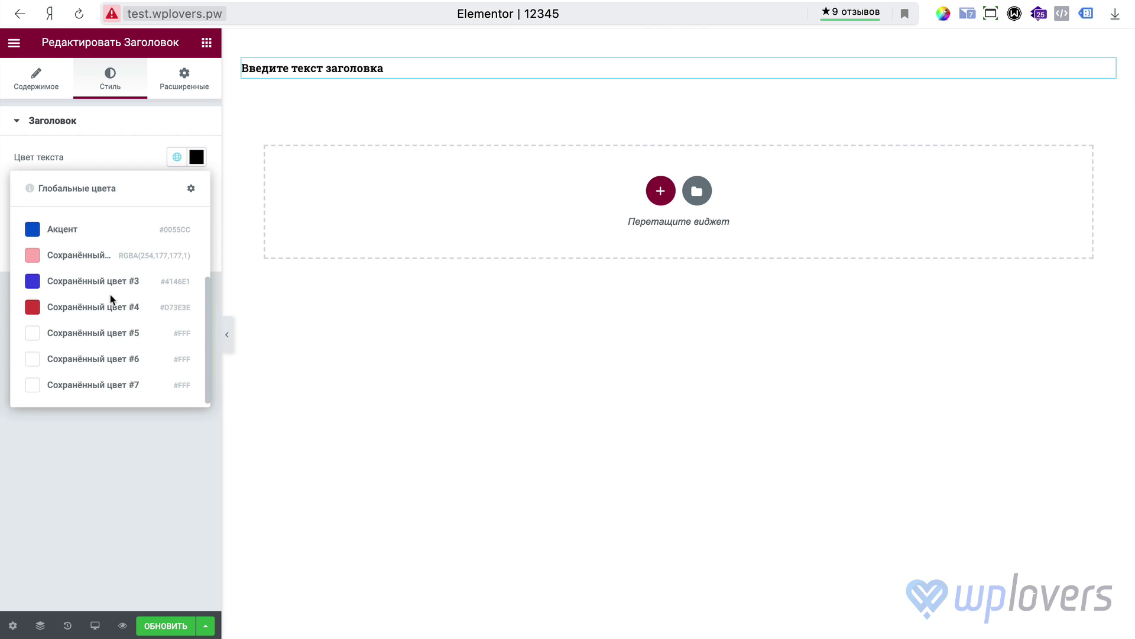
left_click(64, 307)
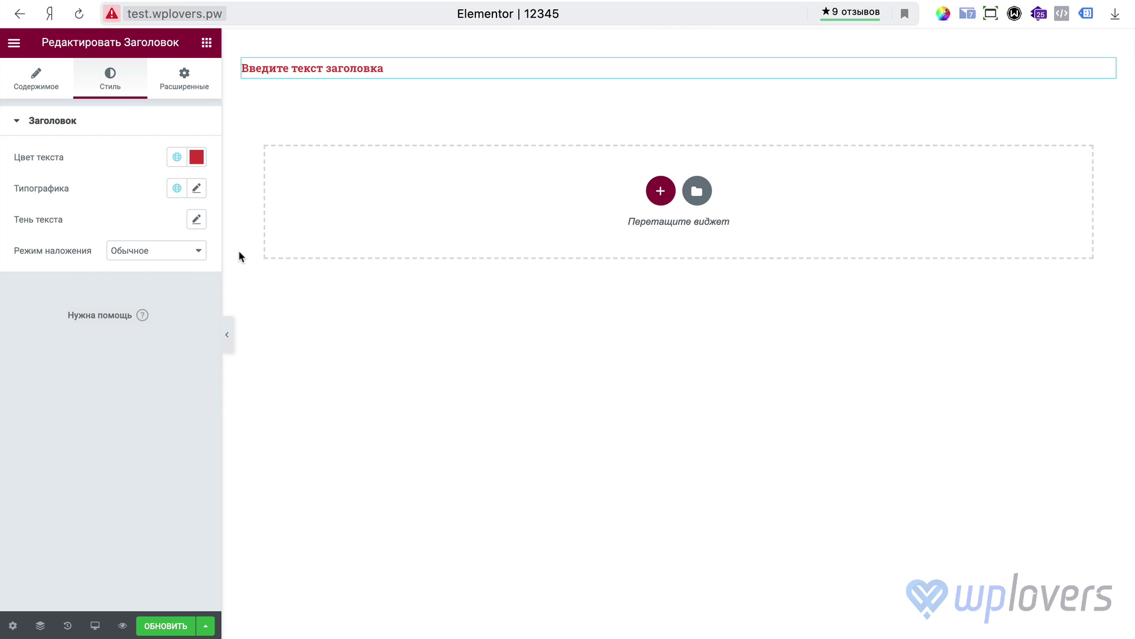
left_click(177, 157)
scroll(86, 359, "down", 3)
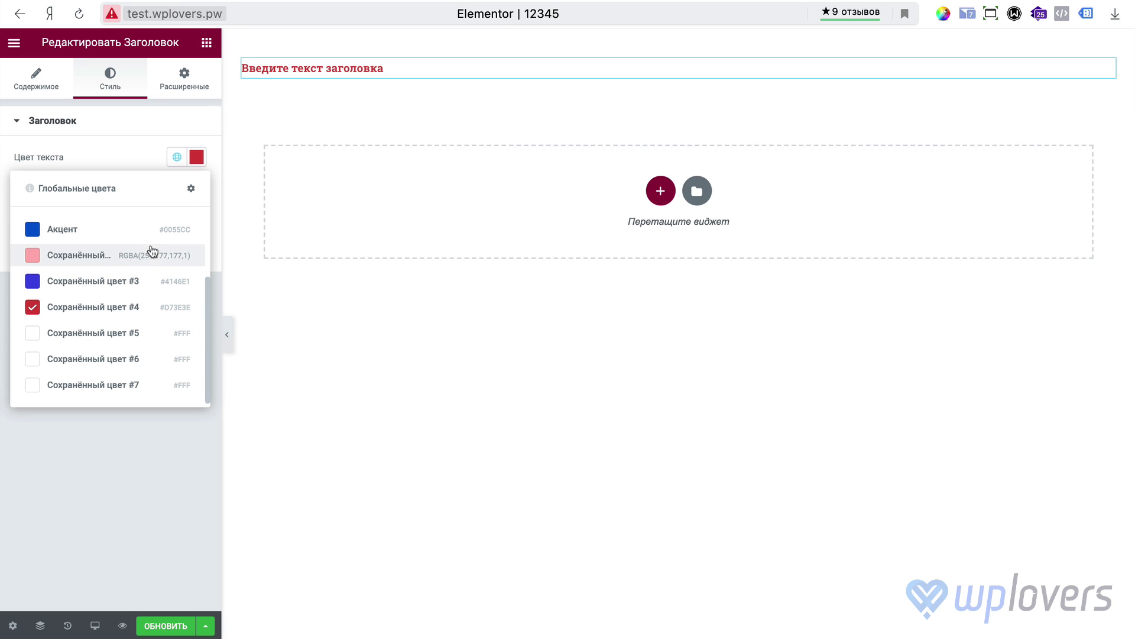
Step: Give the heading text the custom colour #219DDD, save it as the global colour Новый глобальный цвет, and check it in the list
left_click(201, 165)
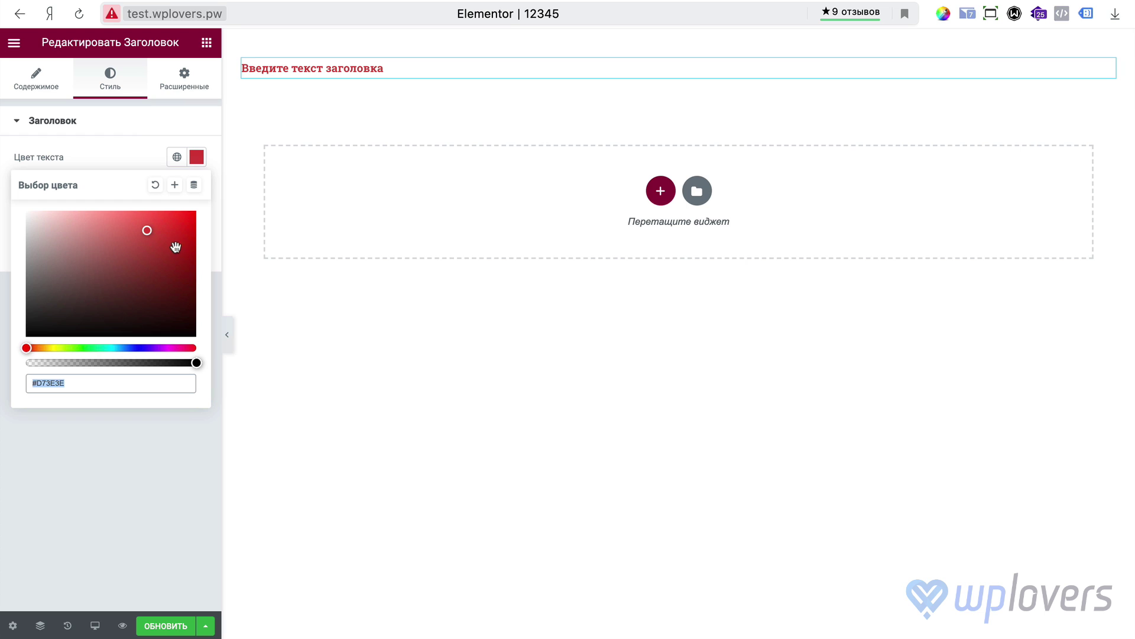
mouse_move(142, 294)
left_mouse_down()
mouse_move(156, 270)
mouse_move(107, 256)
mouse_move(144, 246)
mouse_move(139, 278)
left_mouse_up()
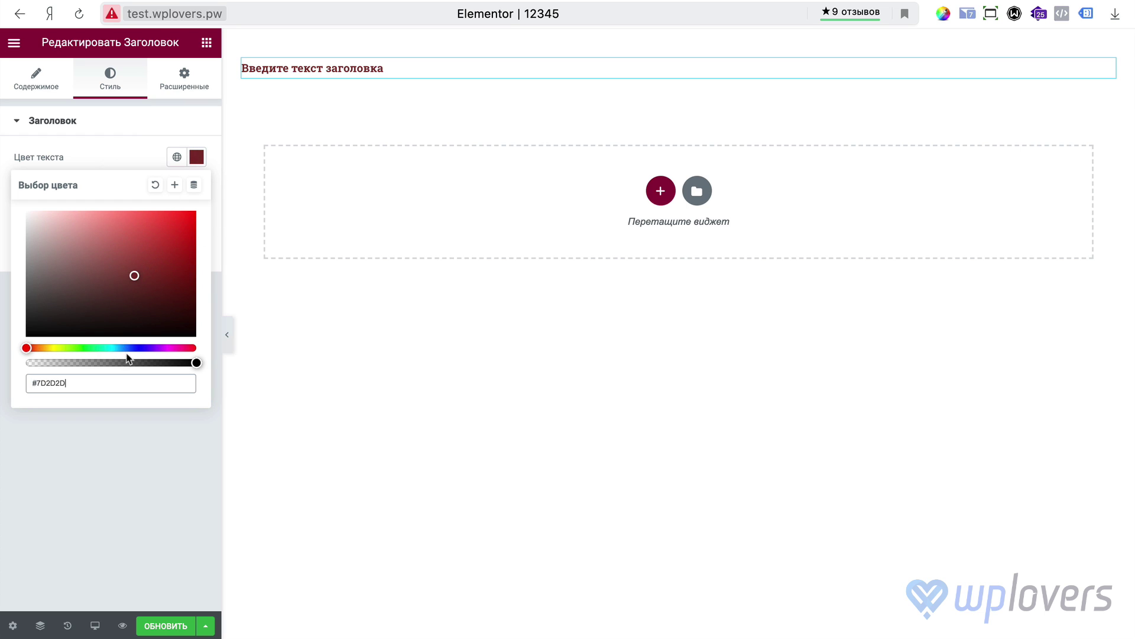
left_click_drag(127, 354, 120, 350)
left_click_drag(168, 243, 168, 225)
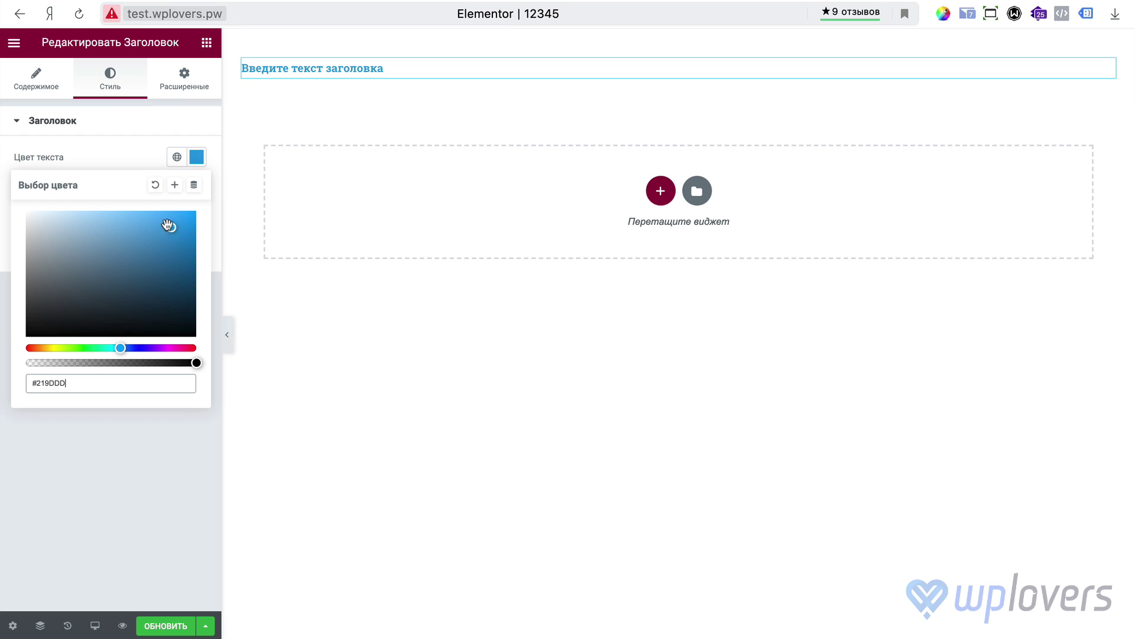
left_click(175, 186)
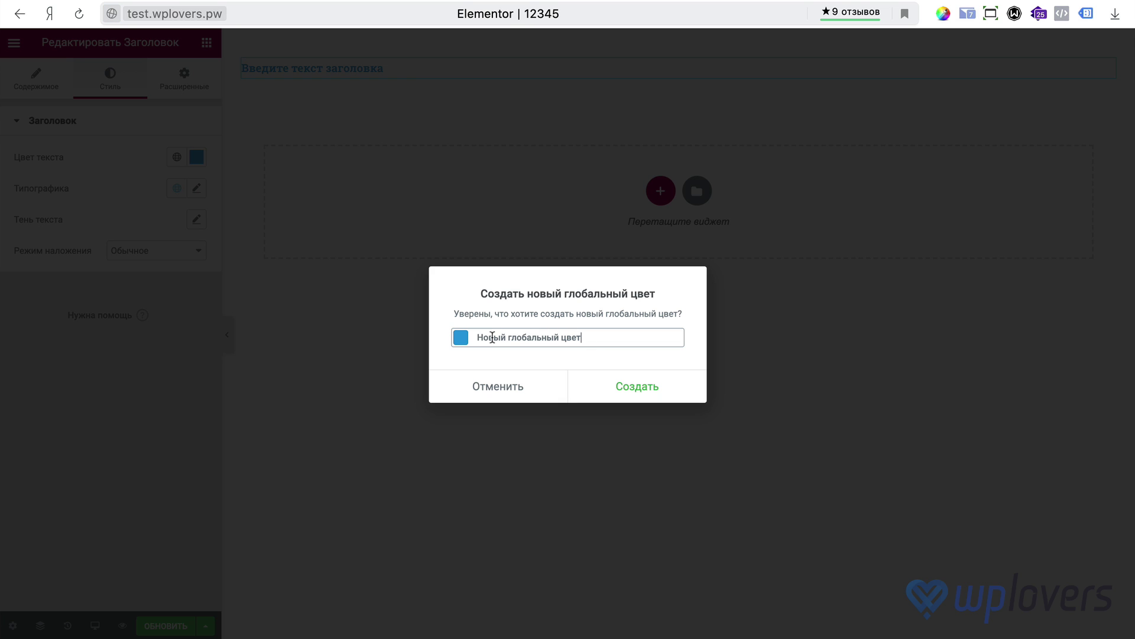
left_click(629, 395)
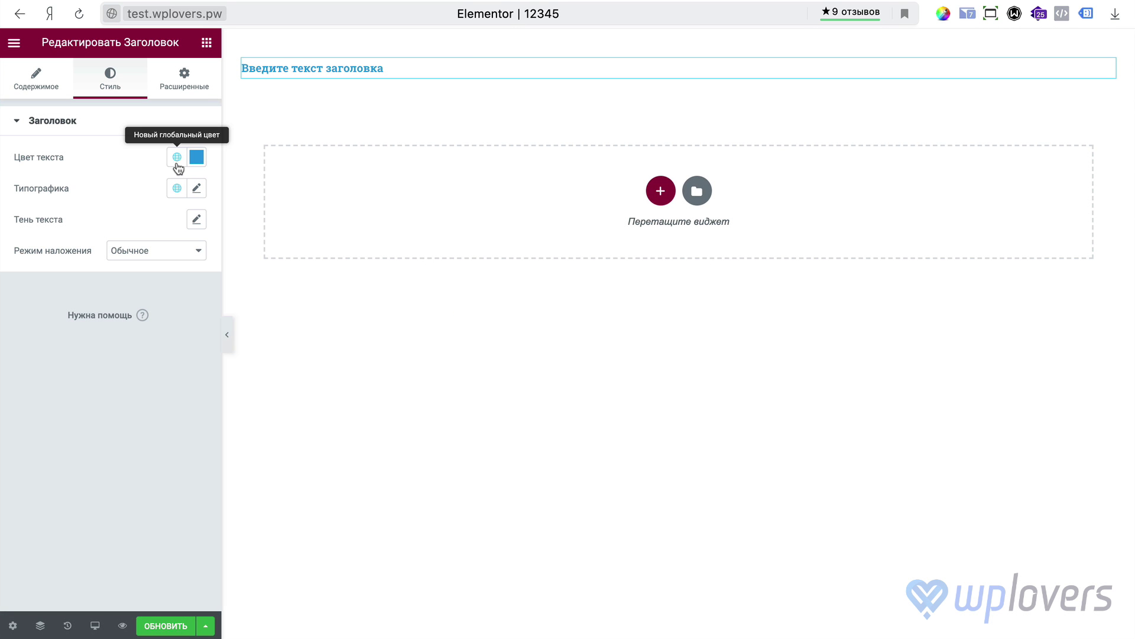
left_click(176, 164)
scroll(127, 299, "down", 3)
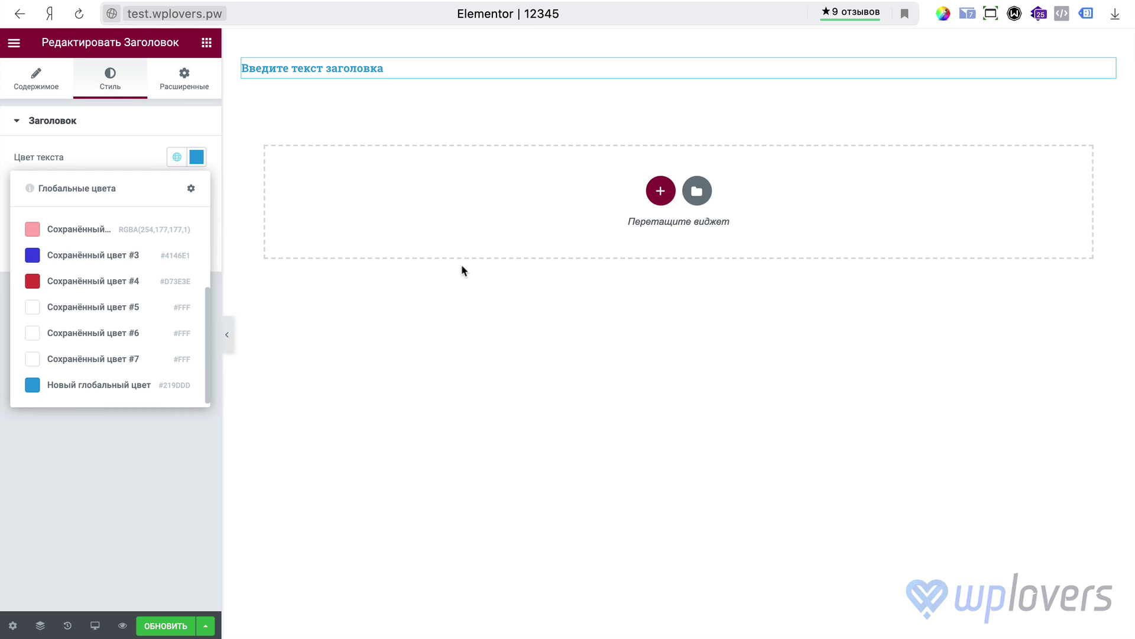
left_click(387, 200)
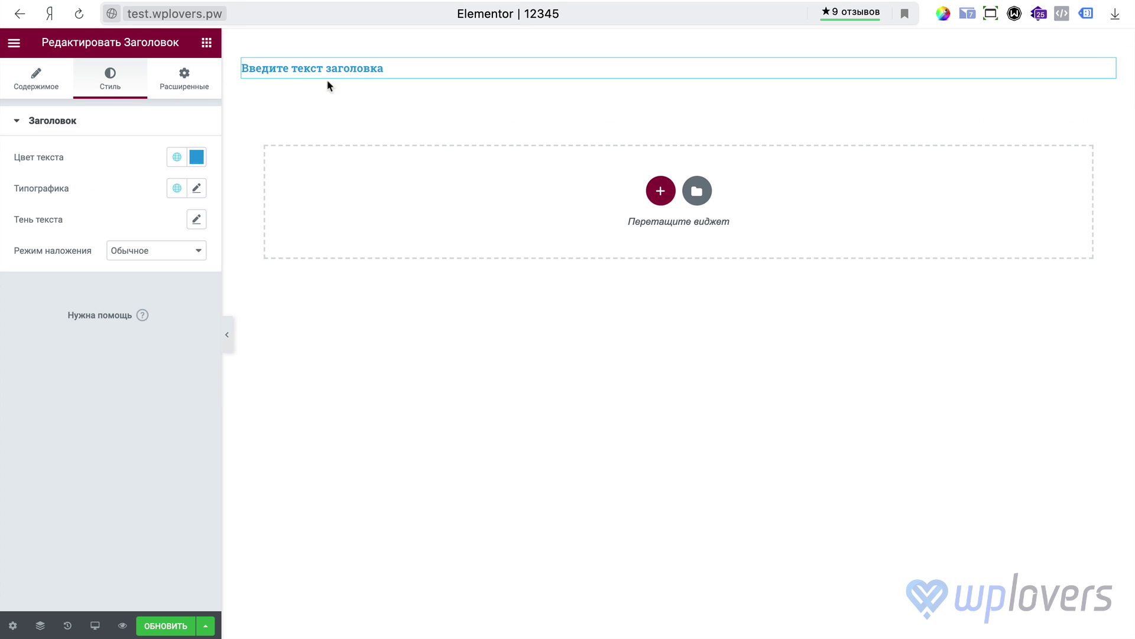
Step: Add a button below the heading with the background Новый глобальный цвет and a text editor widget between them, and update the page
left_click(207, 42)
left_click_drag(163, 319, 485, 83)
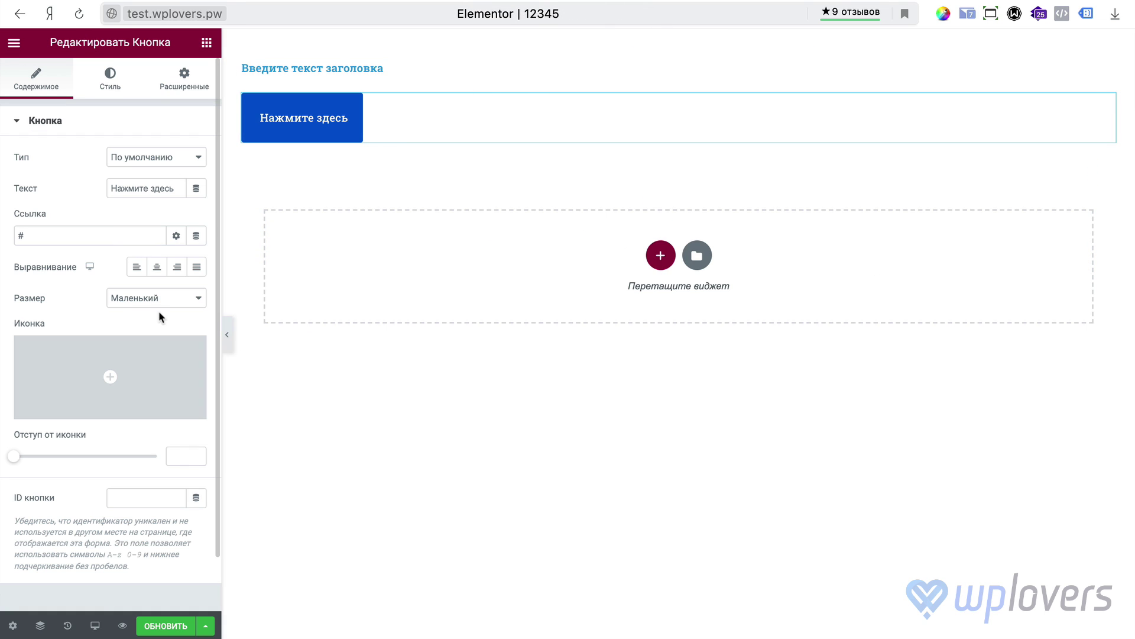
left_click(111, 88)
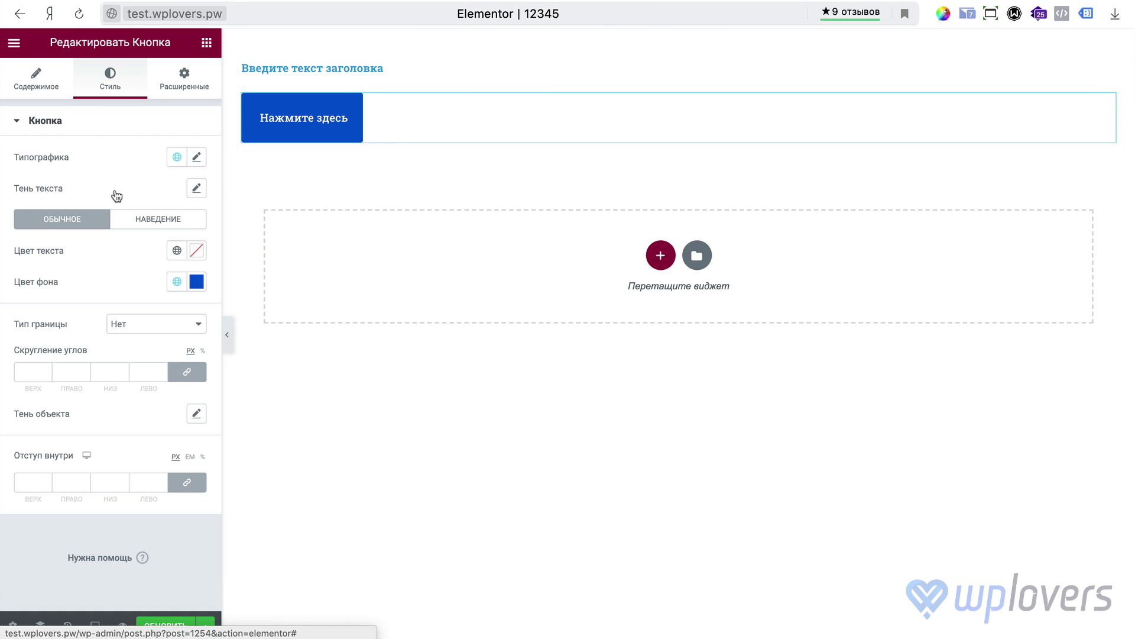
left_click(173, 285)
scroll(101, 426, "down", 5)
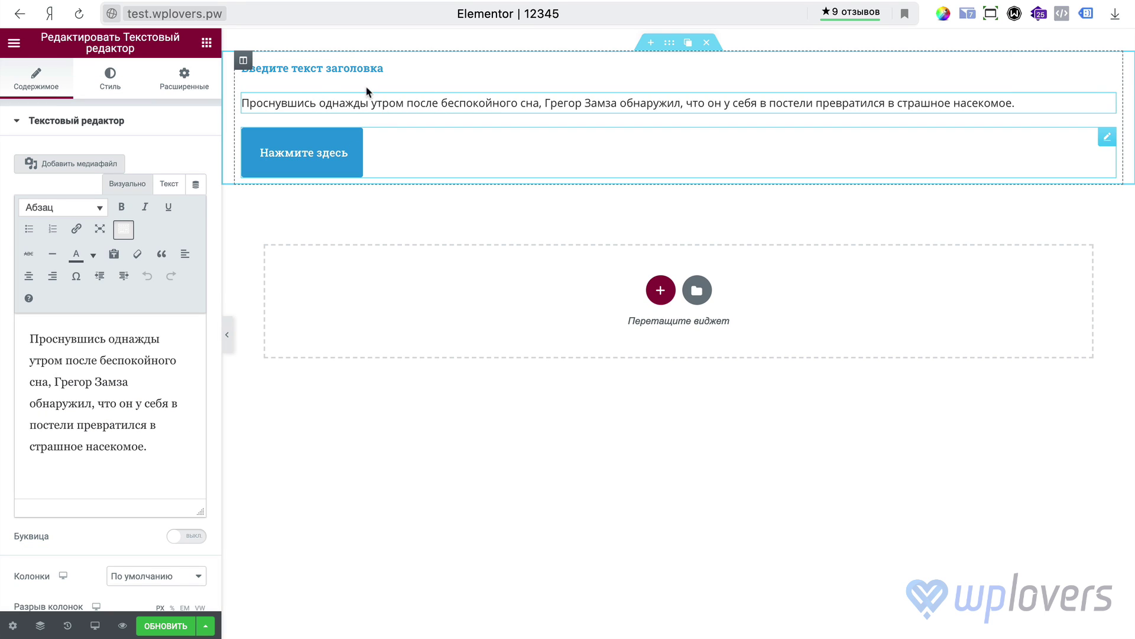
left_click(207, 43)
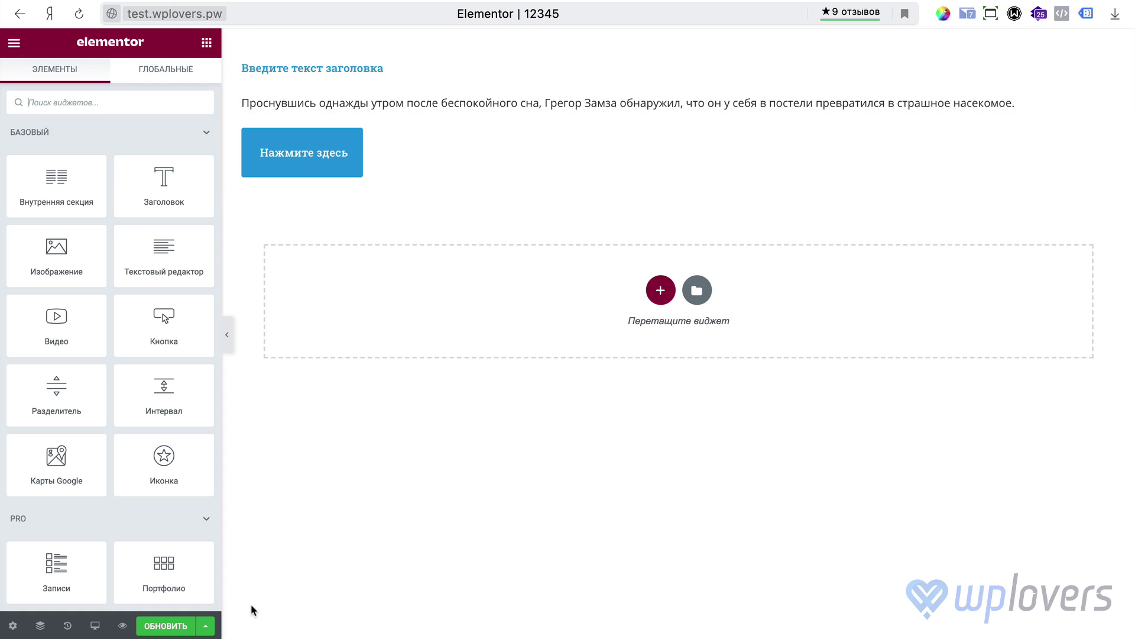
left_click(177, 625)
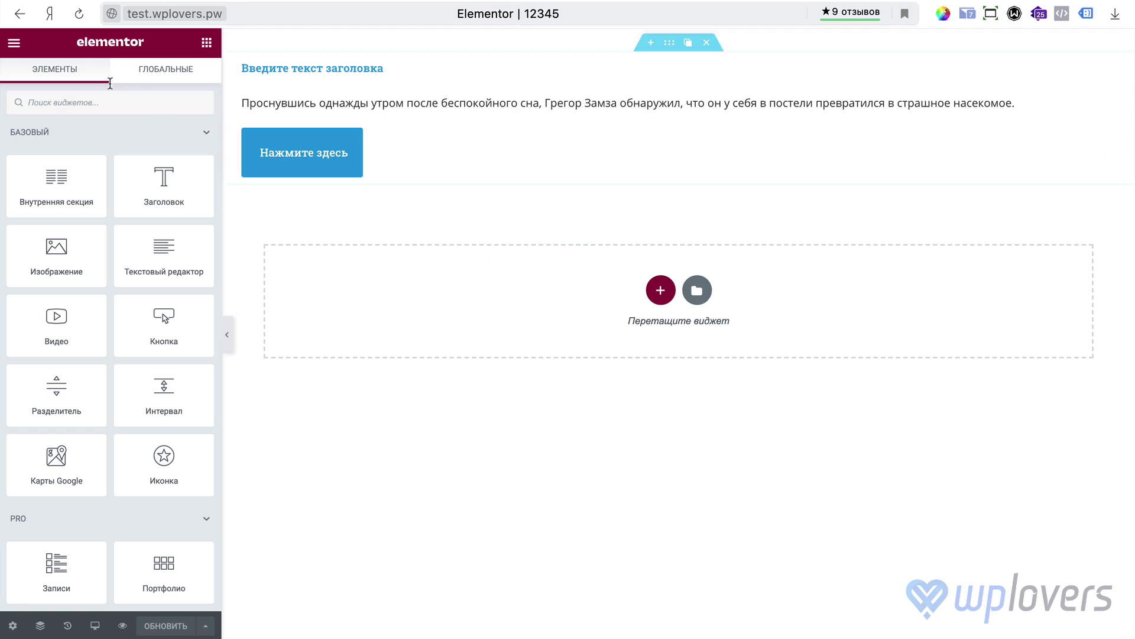
Step: Open Глобальные цвета in the site settings and change Новый глобальный цвет to #DD9C21
left_click(14, 42)
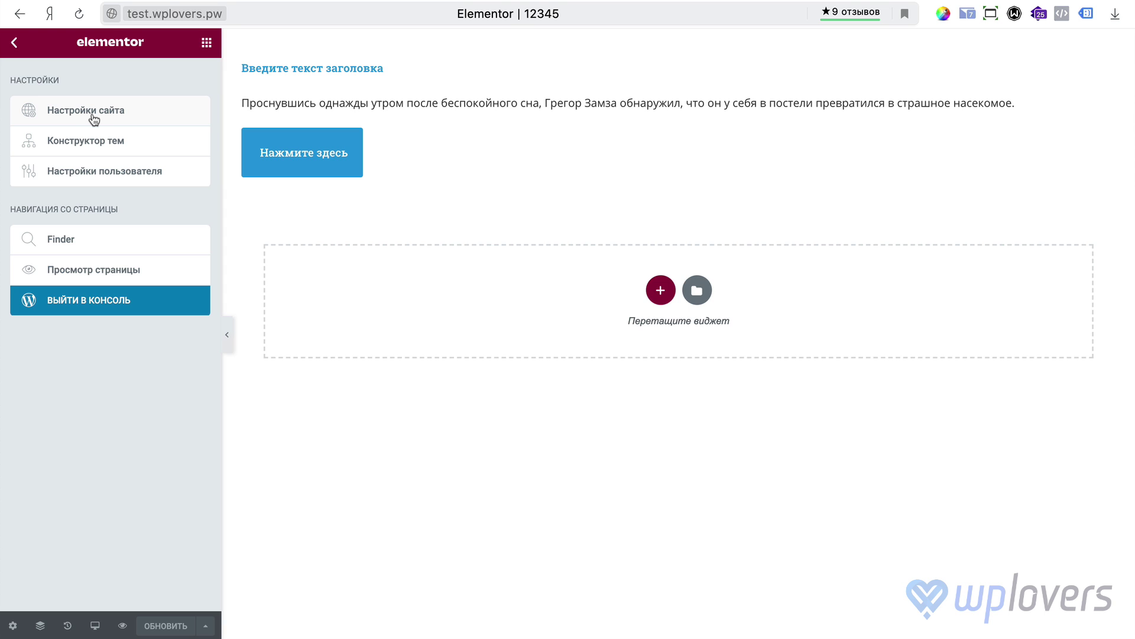
left_click(87, 113)
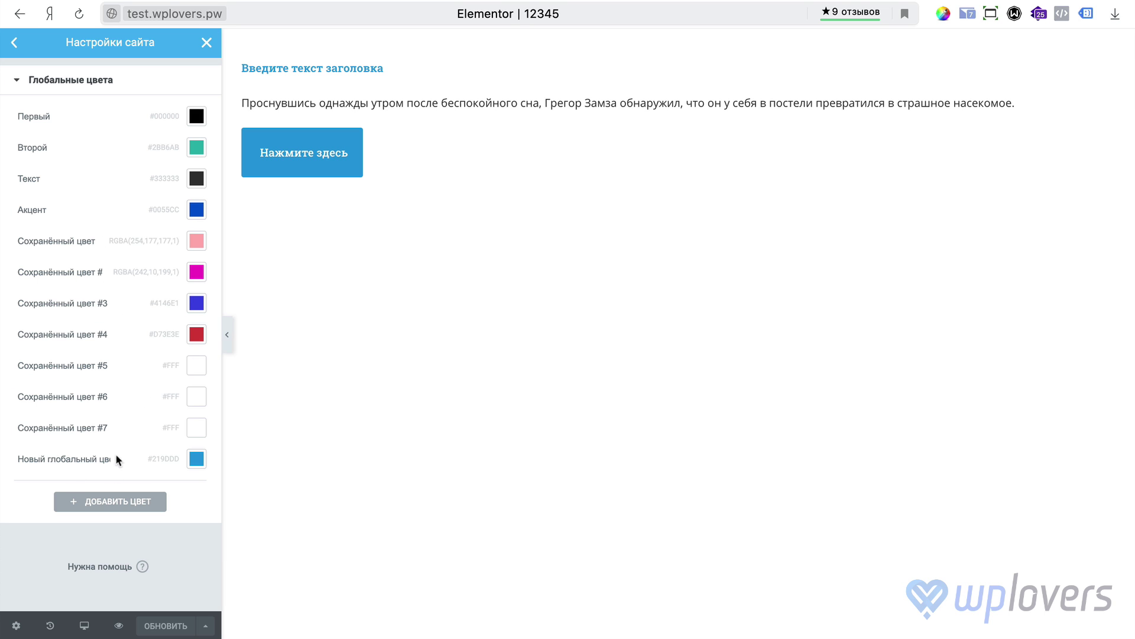
left_click(197, 460)
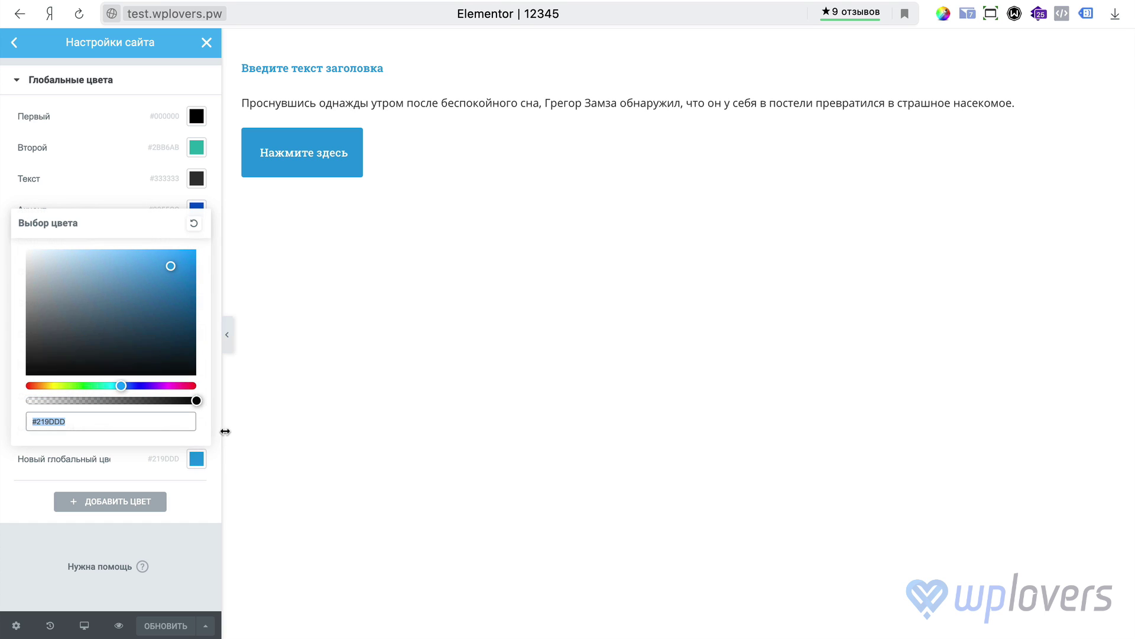
left_click(51, 386)
left_click_drag(52, 386, 44, 388)
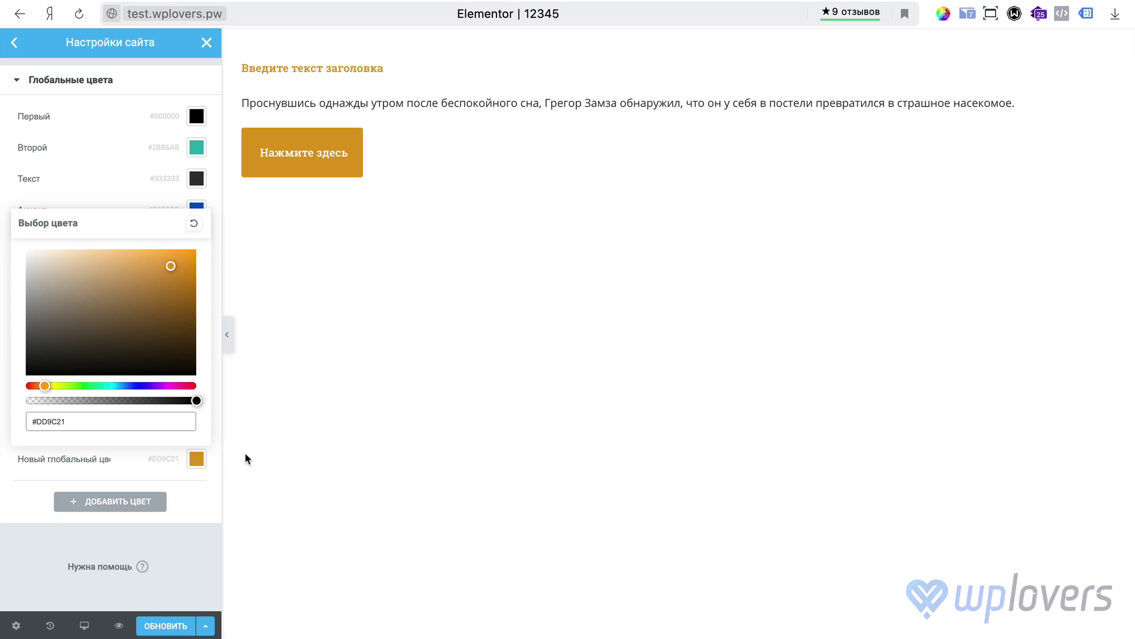
Step: Check whether the names of the standard and saved global colours, such as Акцент, Второй and Сохранённый цвет, can be edited
left_click(32, 123)
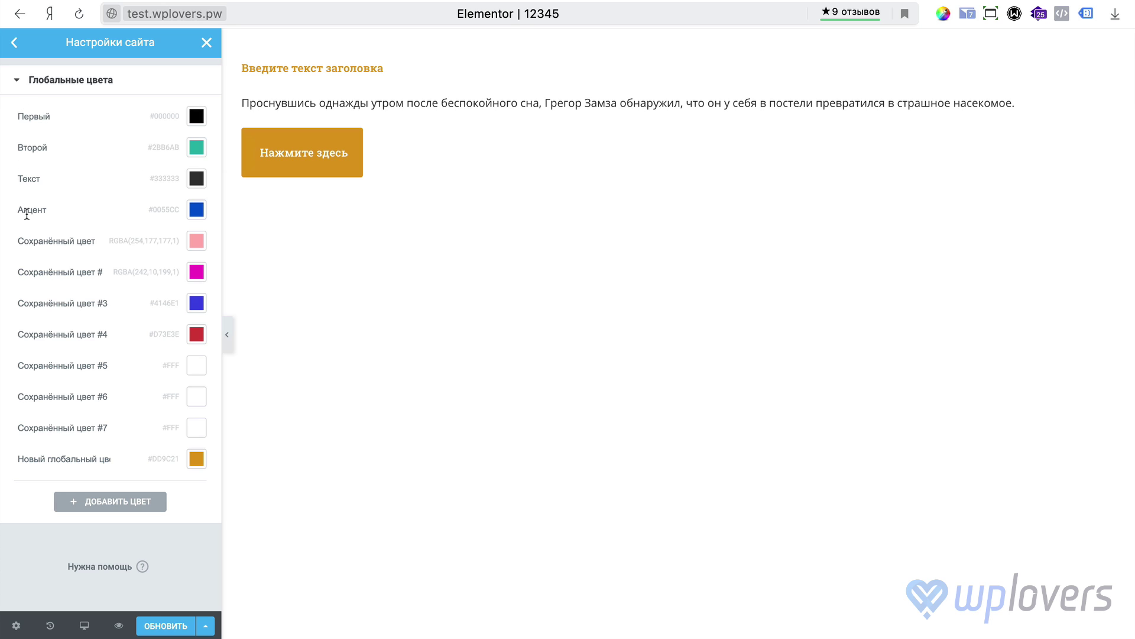
left_click(76, 212)
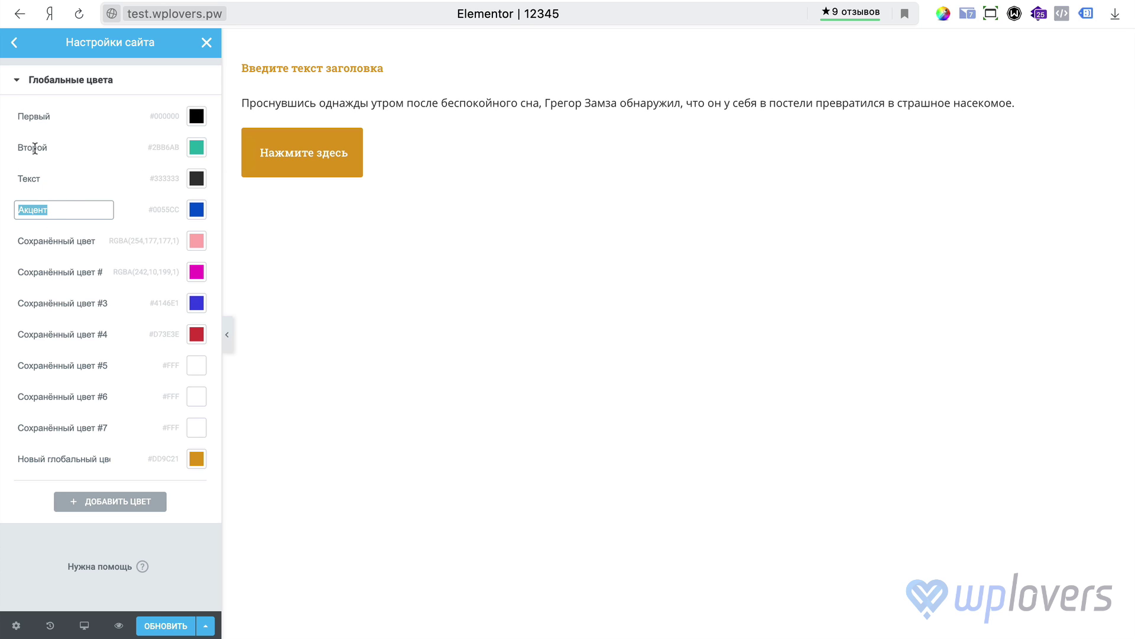
left_click(79, 179)
left_click(29, 149)
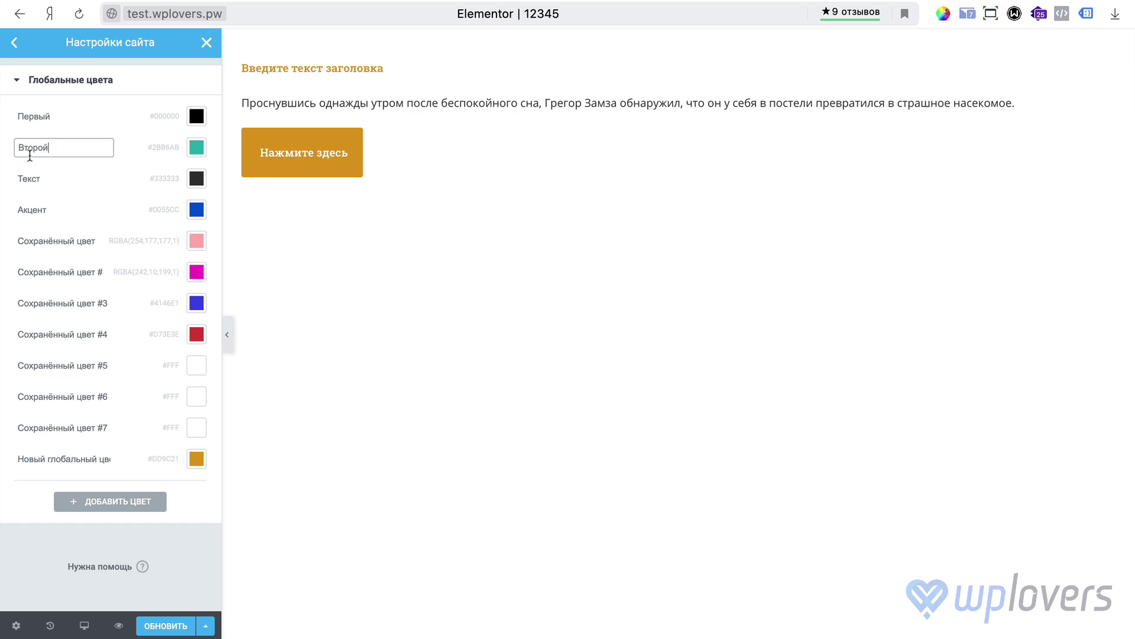
left_click(33, 303)
left_click(71, 334)
left_click(78, 241)
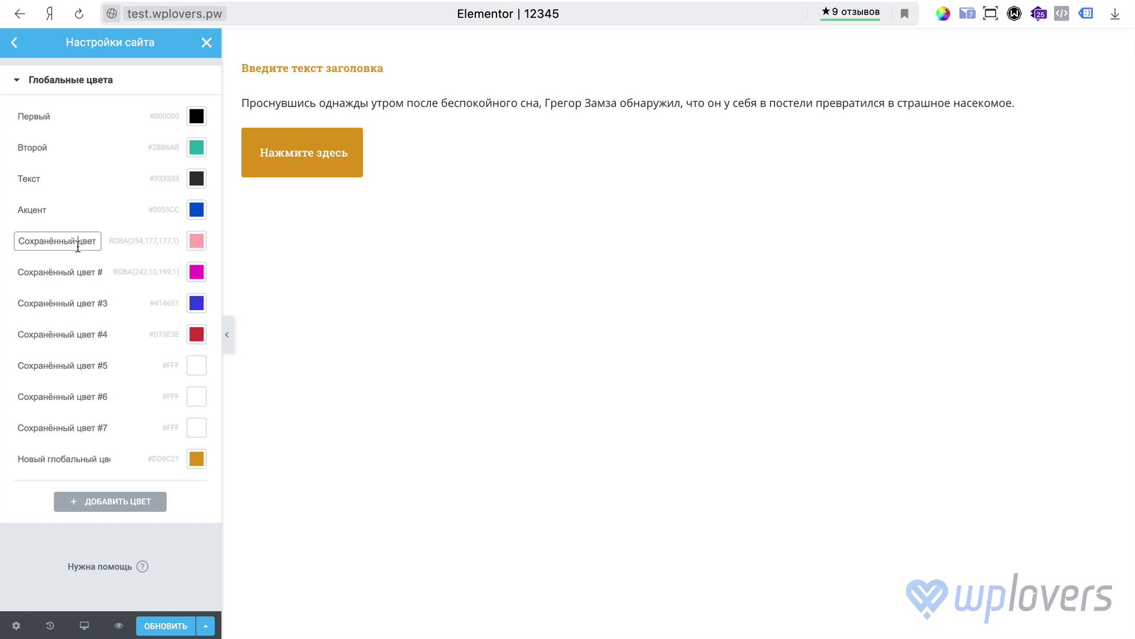
Step: Set the global colour Первый to #D13636 and compare with Цвета по умолчанию in the old Elementor on wplovers.ru
left_click(196, 118)
left_click(151, 193)
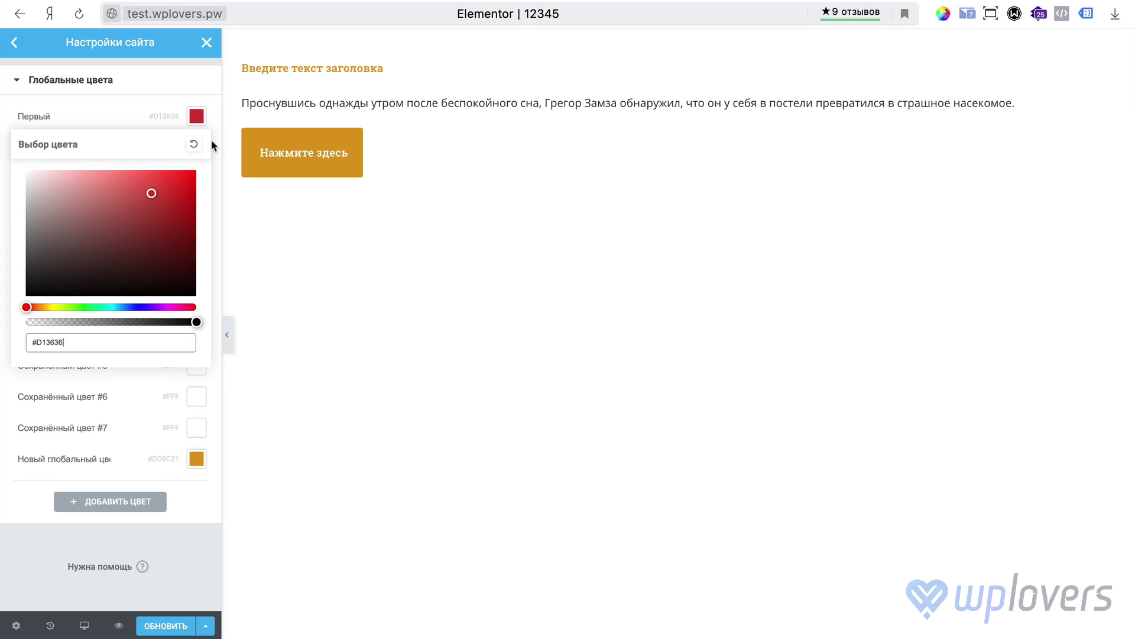
left_click(197, 123)
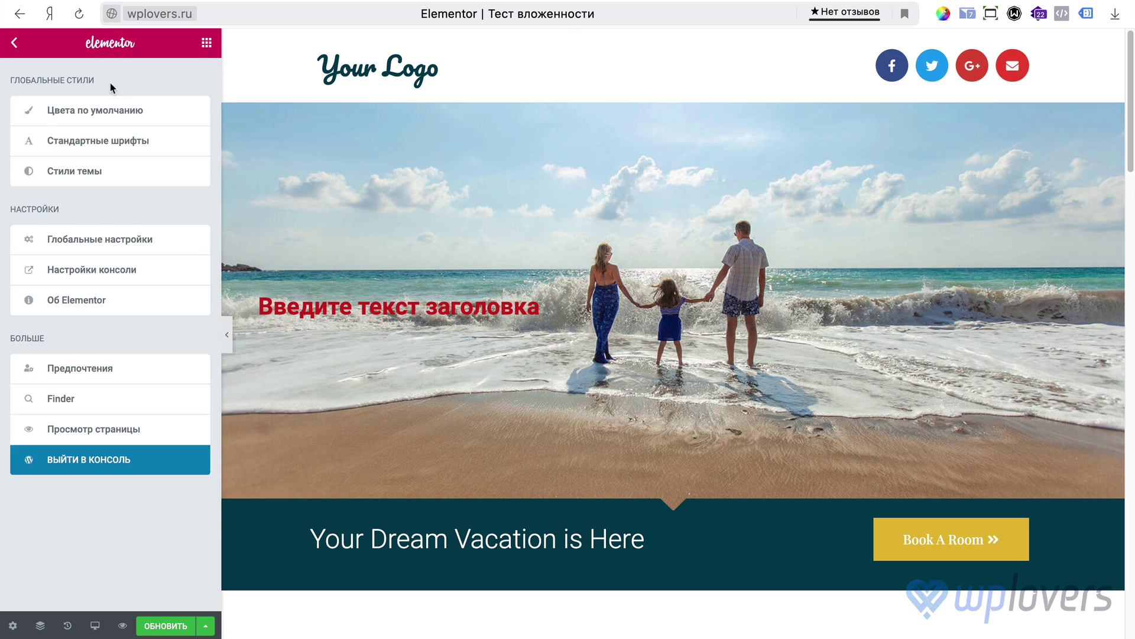
left_click(106, 112)
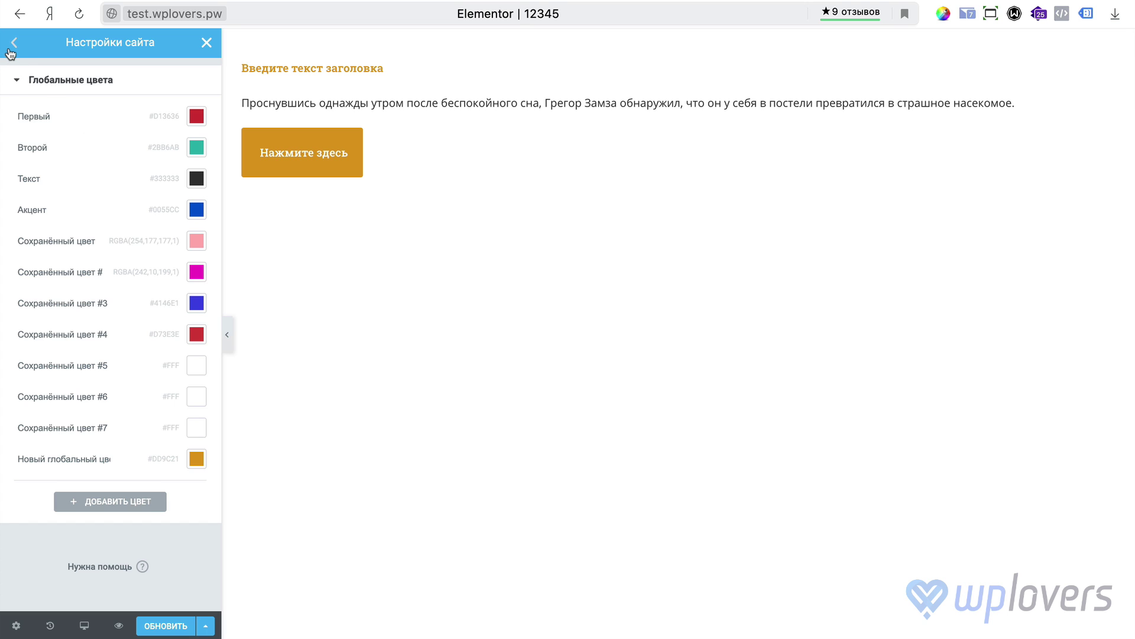
Step: View the typography of Основной заголовок in Глобальные шрифты, then update and close the site settings
left_click(13, 42)
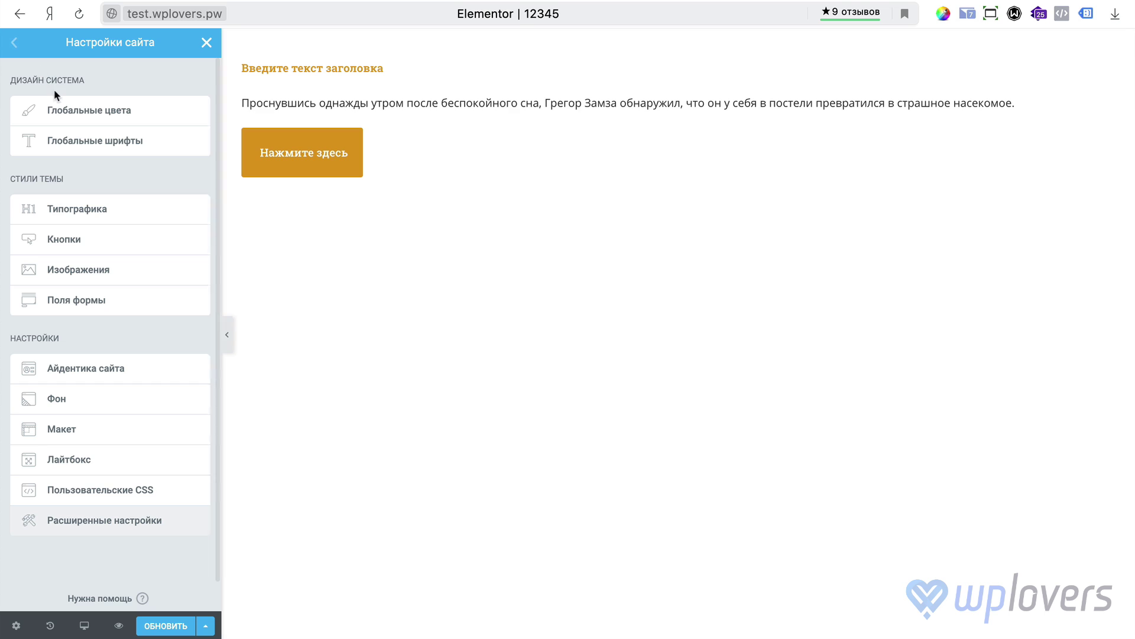
left_click(96, 142)
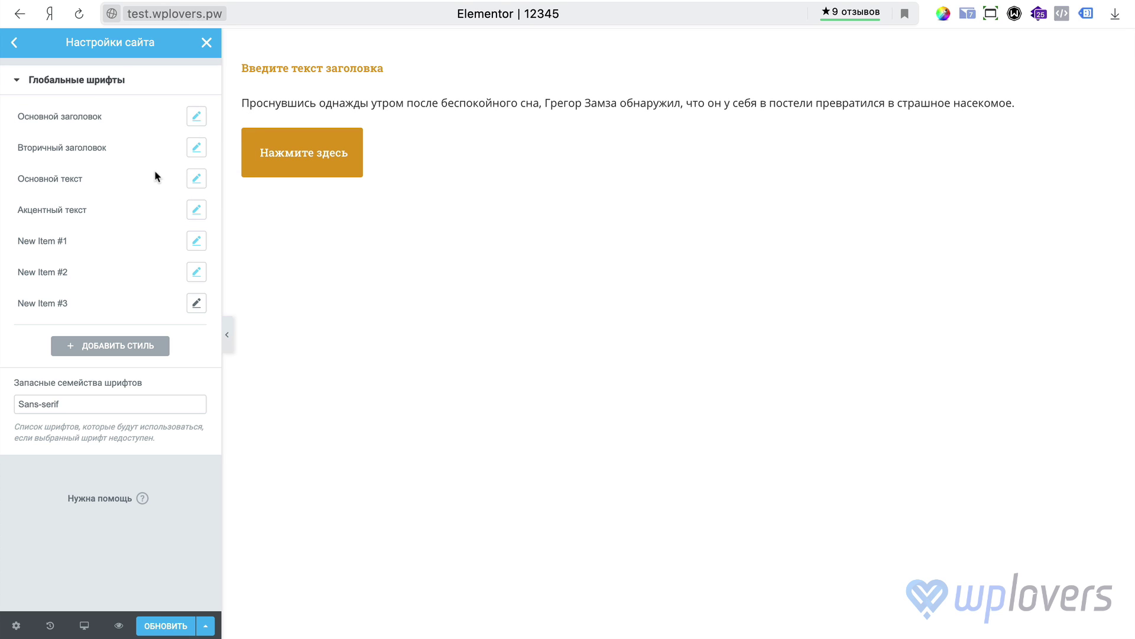
left_click(197, 123)
left_click(198, 123)
left_click(198, 124)
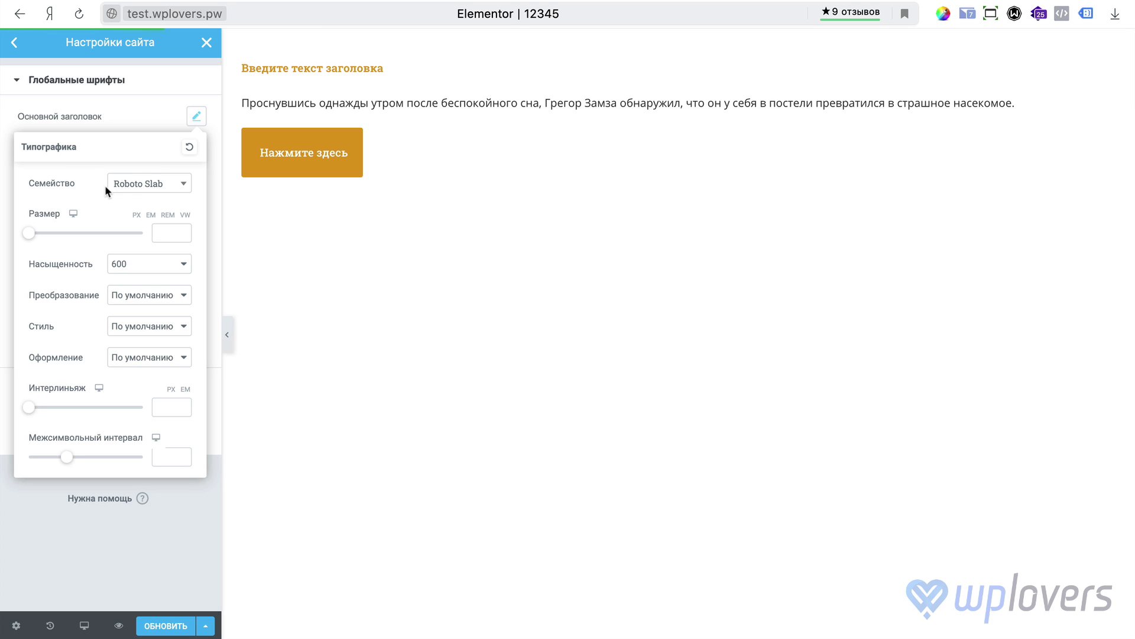
left_click(165, 626)
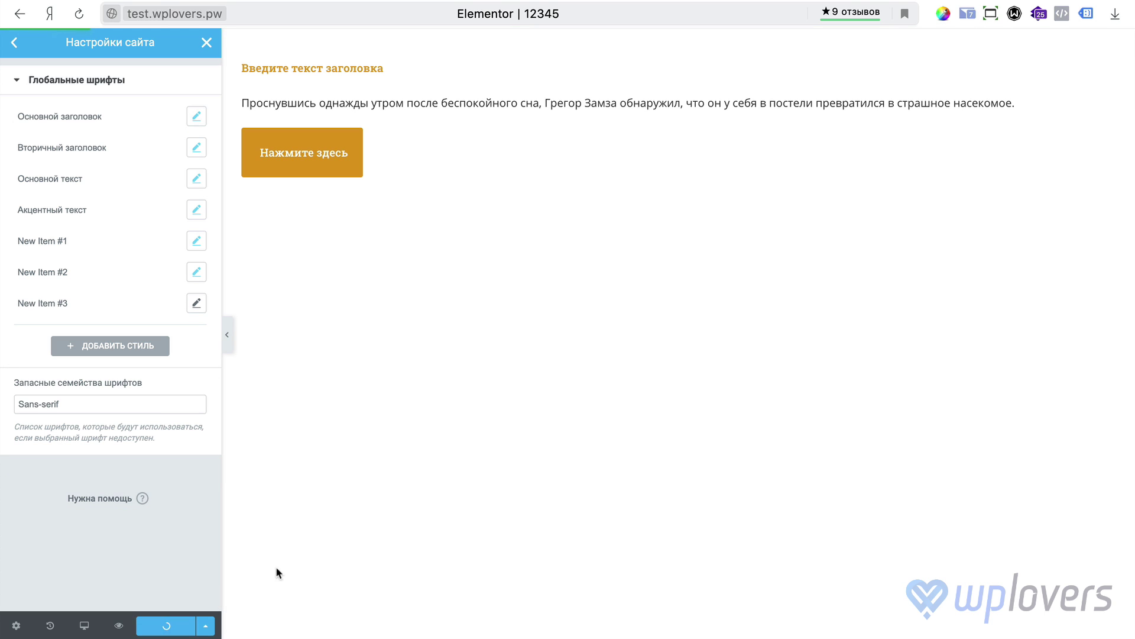
left_click(207, 43)
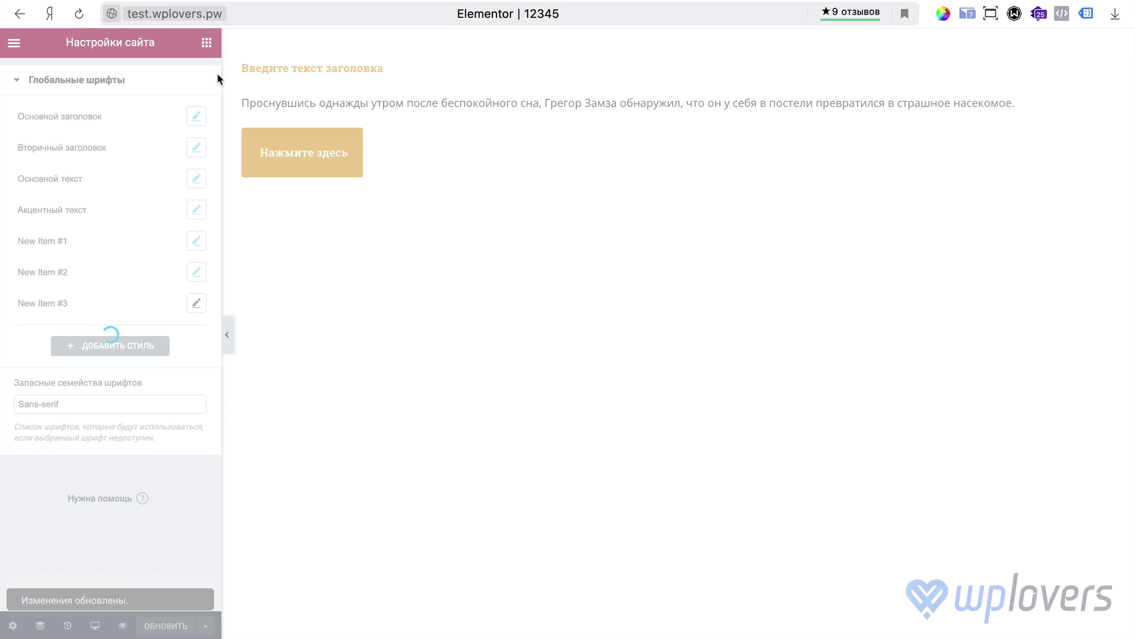
Step: Add a three-column section below the button and place an Иконка с текстом widget in each column
left_click(660, 290)
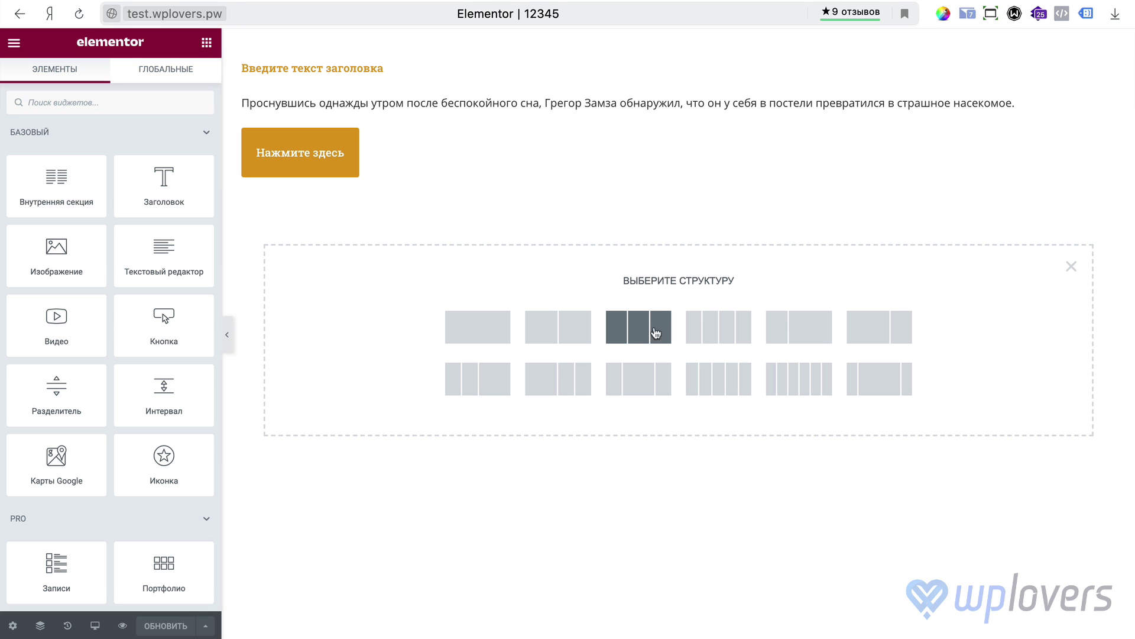
left_click(615, 339)
left_click(207, 43)
scroll(150, 355, "down", 15)
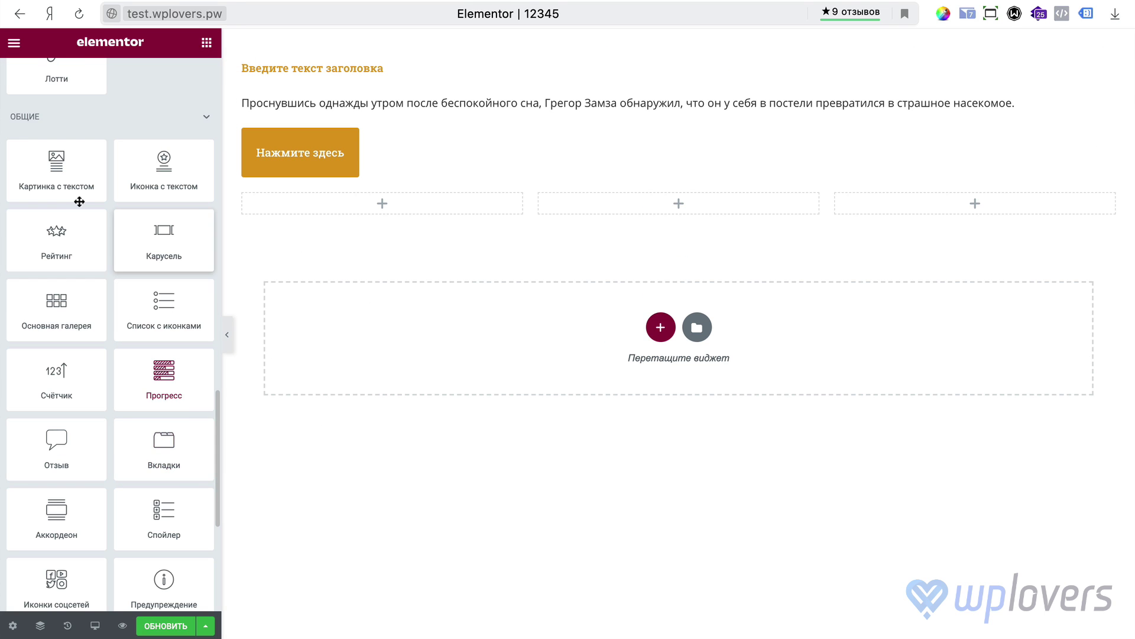
left_click_drag(164, 169, 408, 218)
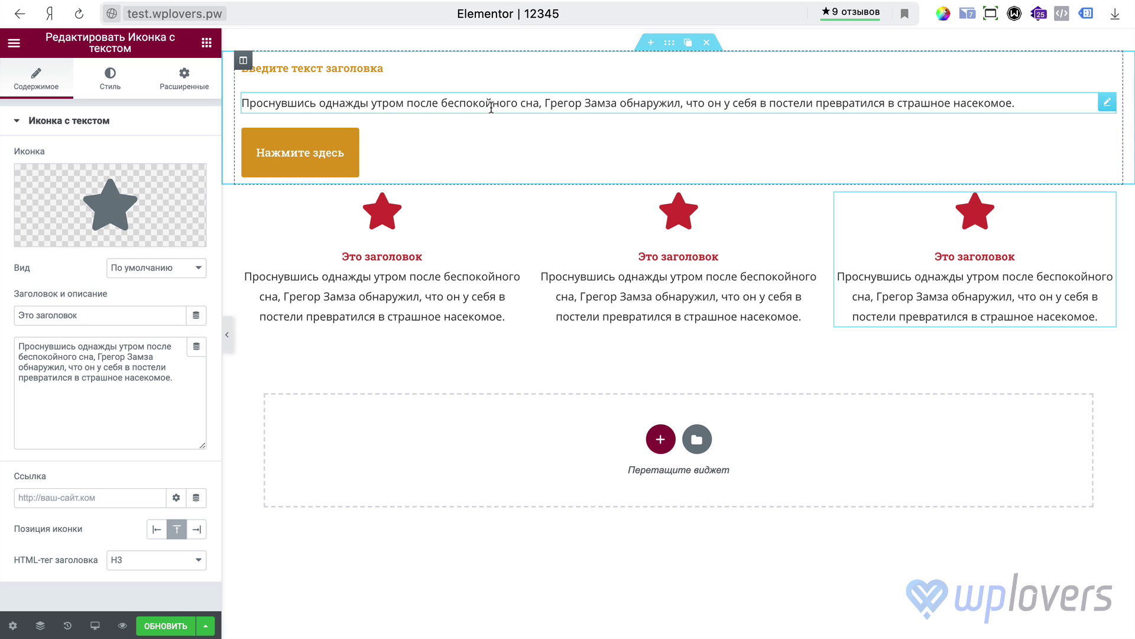
Step: Open Глобальные шрифты in the site settings and change the font family of Основной заголовок to a serif font
left_click(13, 42)
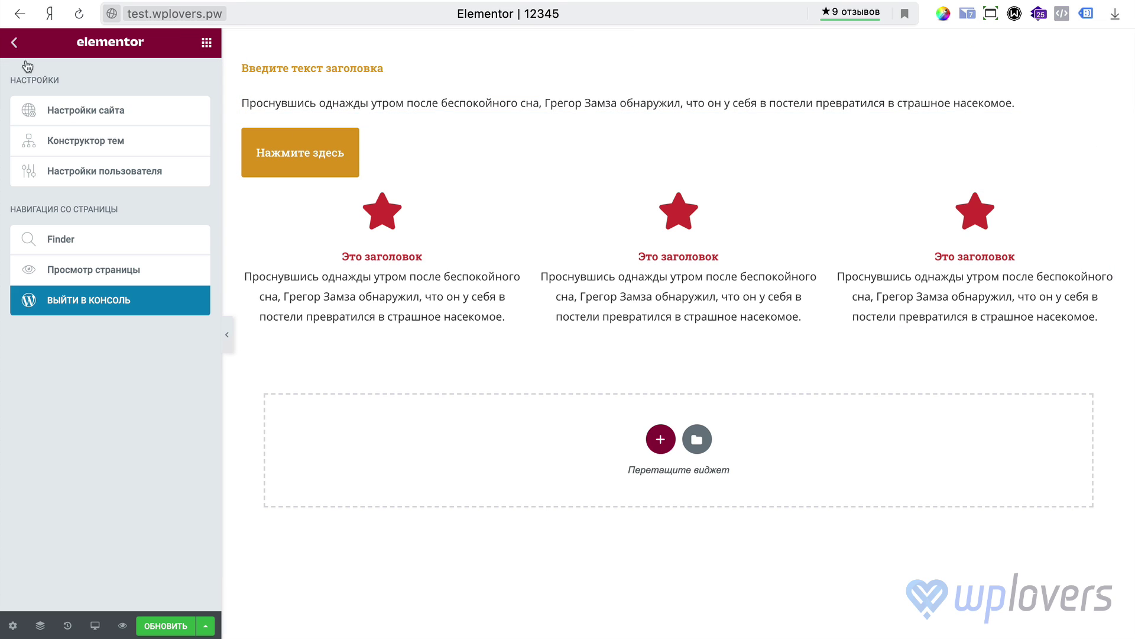
left_click(169, 114)
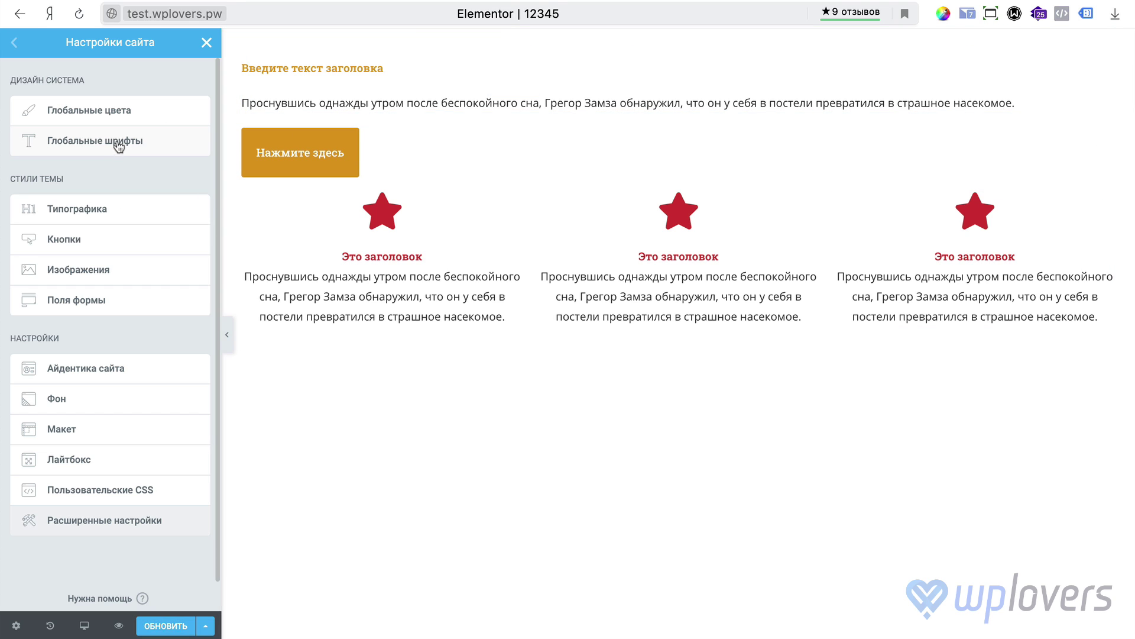
left_click(119, 142)
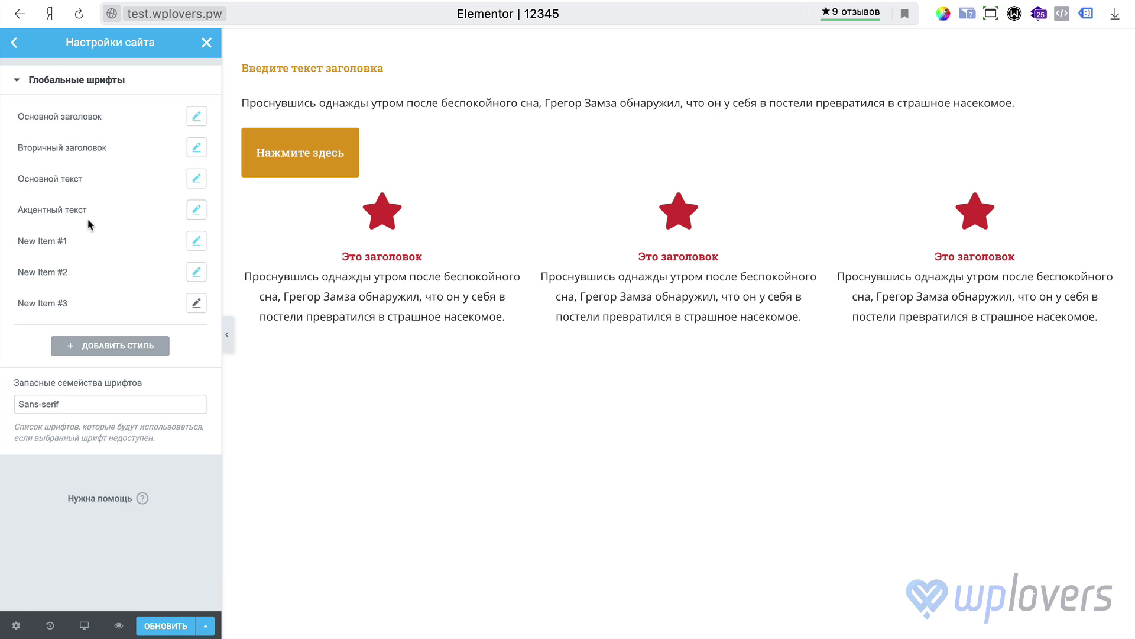
left_click(197, 116)
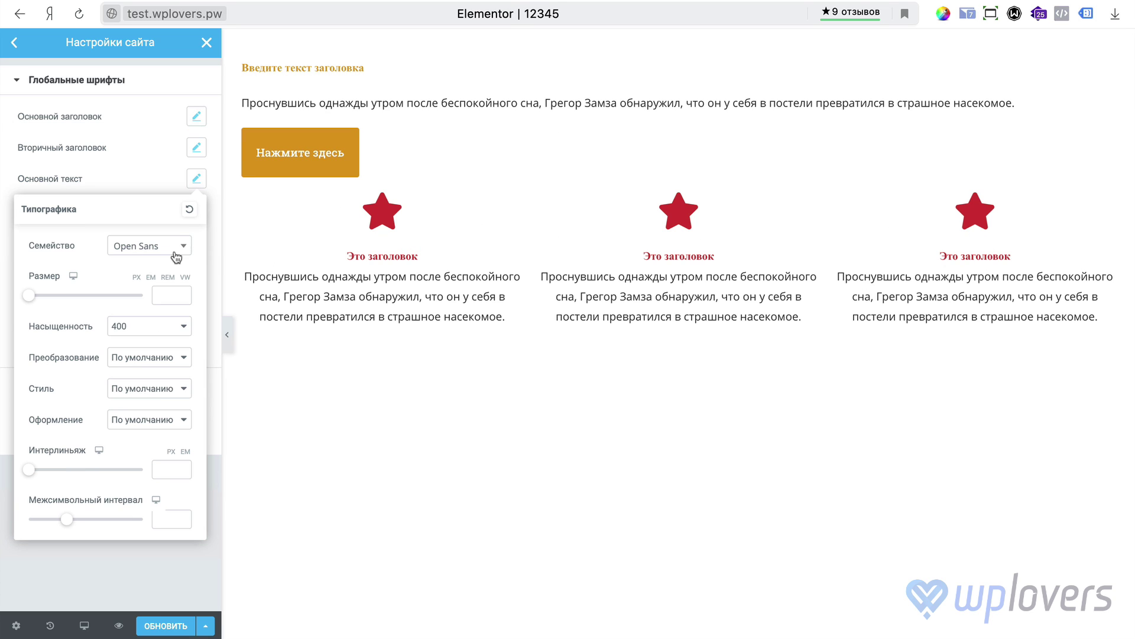
Step: Set the font family of the global font Основной текст to Lobster
left_click(182, 246)
type("lob")
left_click(141, 306)
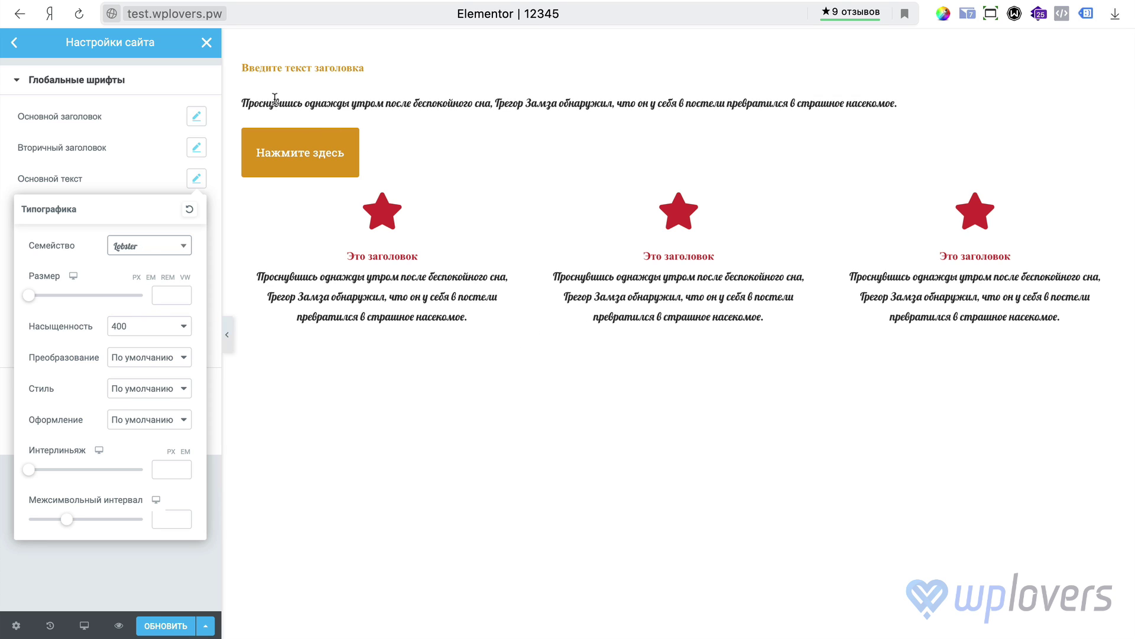
Step: Change Основной текст to a condensed sans-serif font and enlarge the font size of Основной заголовок
left_click(185, 249)
right_click(186, 347)
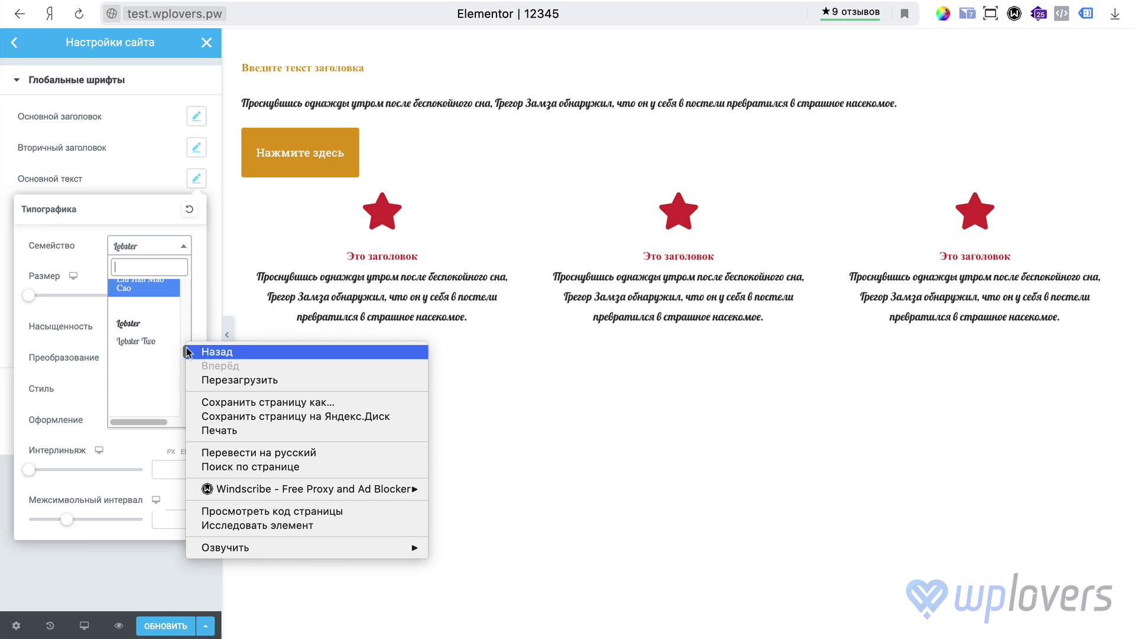
key("Escape")
key("Down")
key("Down")
left_click(493, 303)
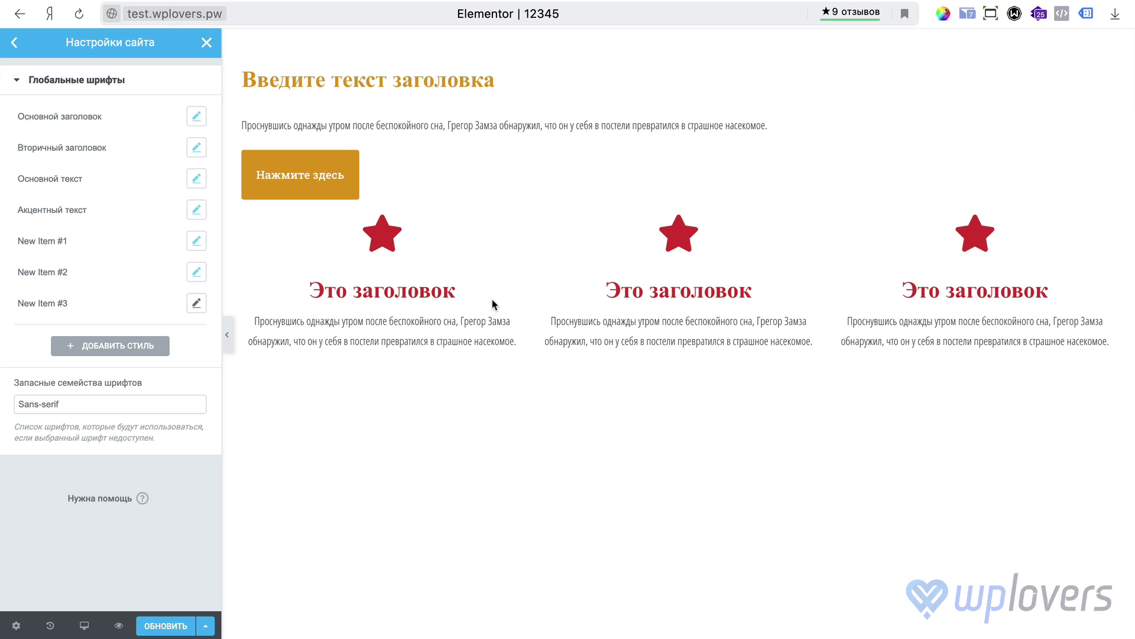
Step: Examine Айдентика сайта in the site settings and compare it with the Внешний вид options in the WordPress console
left_click(15, 42)
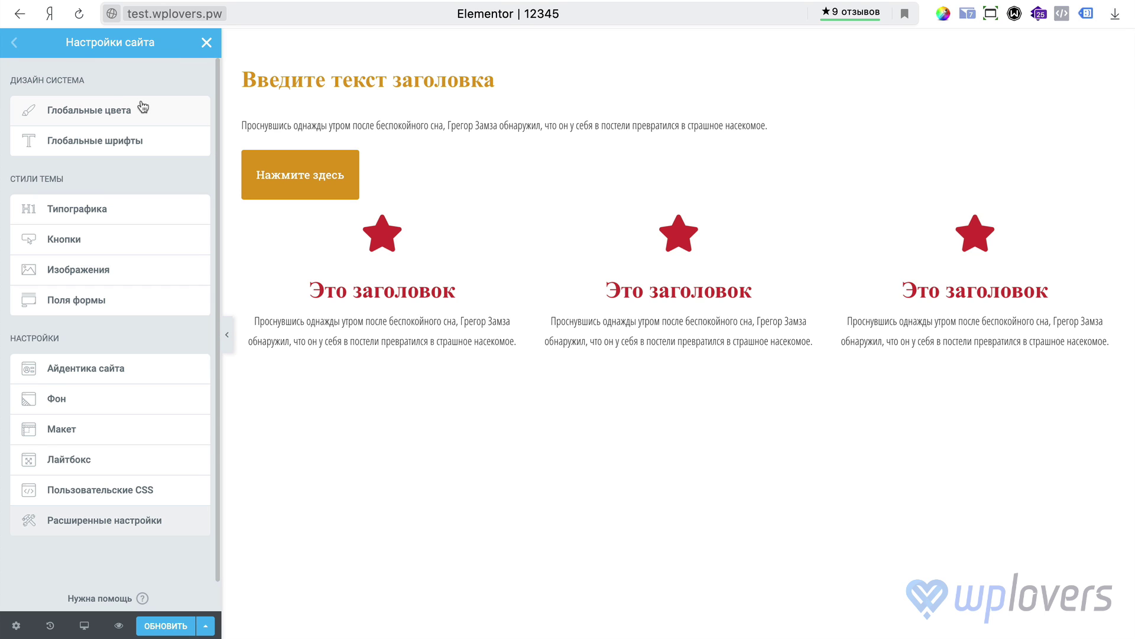
left_click(72, 371)
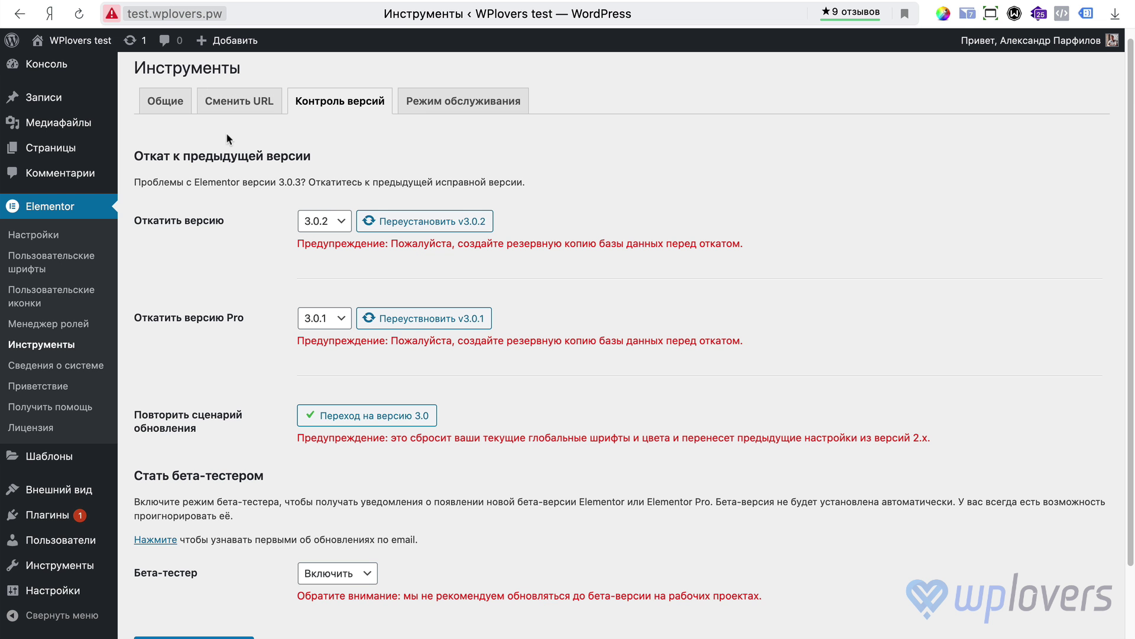
mouse_move(68, 491)
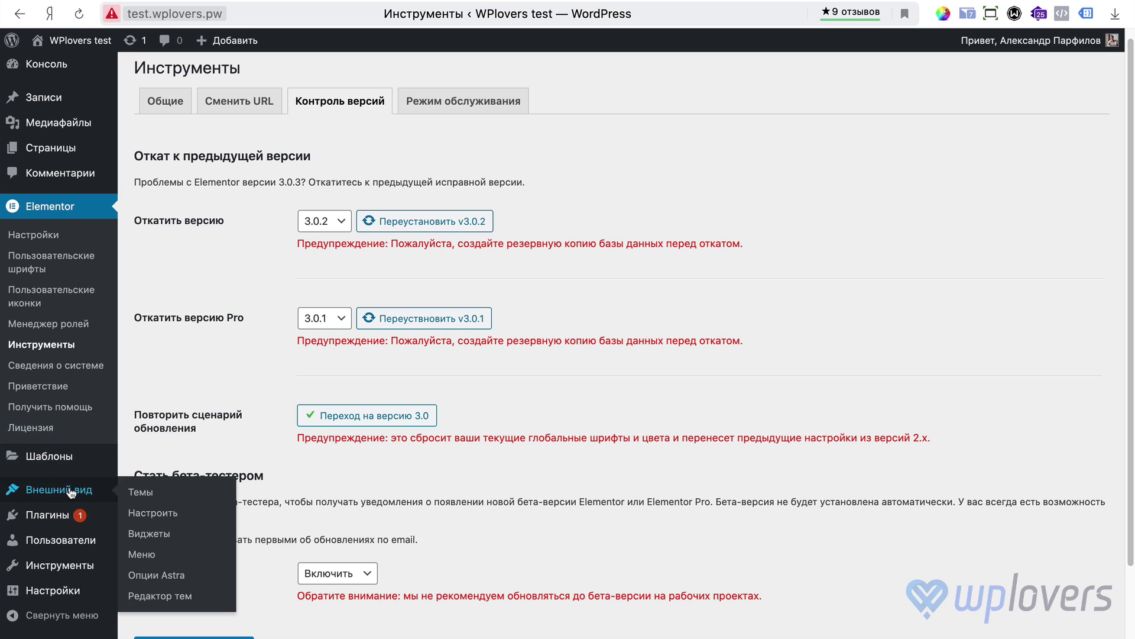
left_click(153, 513)
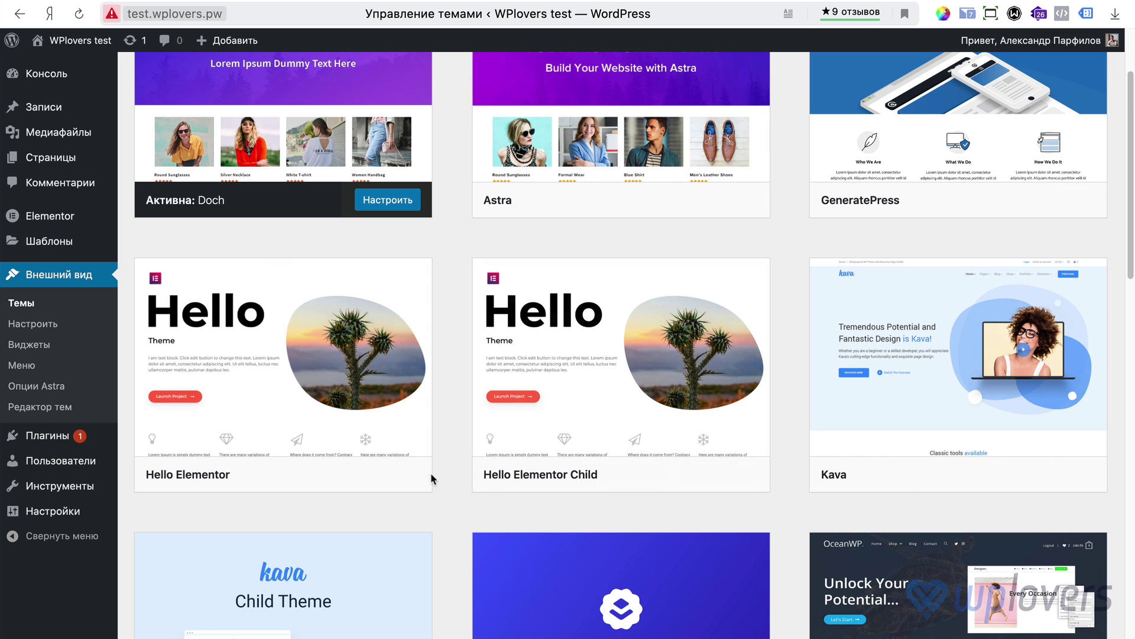
mouse_move(208, 309)
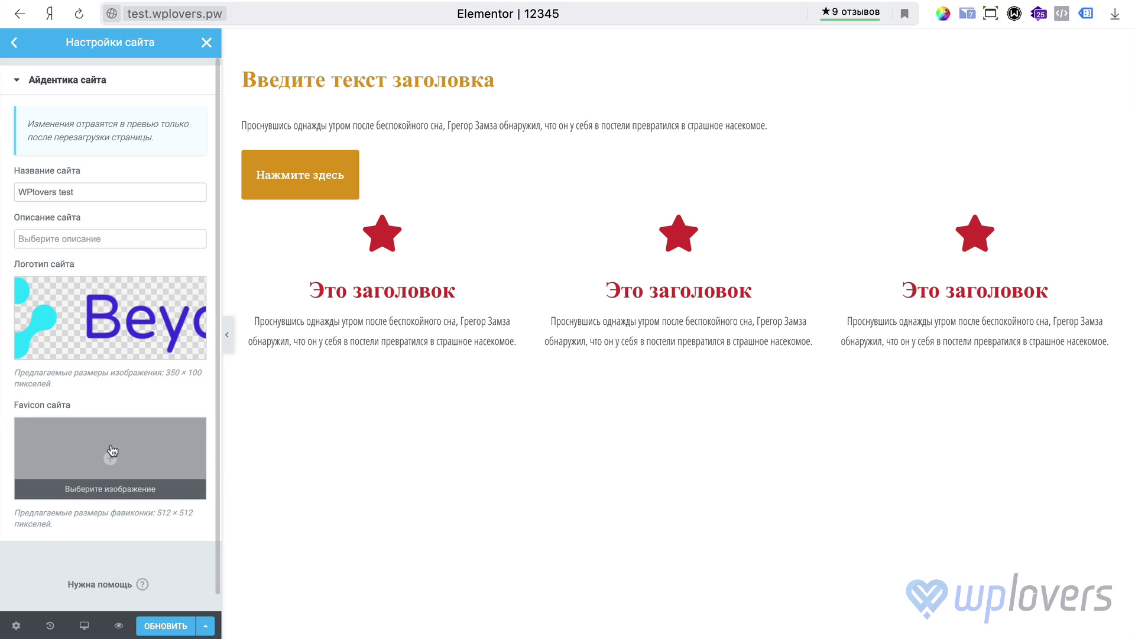
left_click(14, 43)
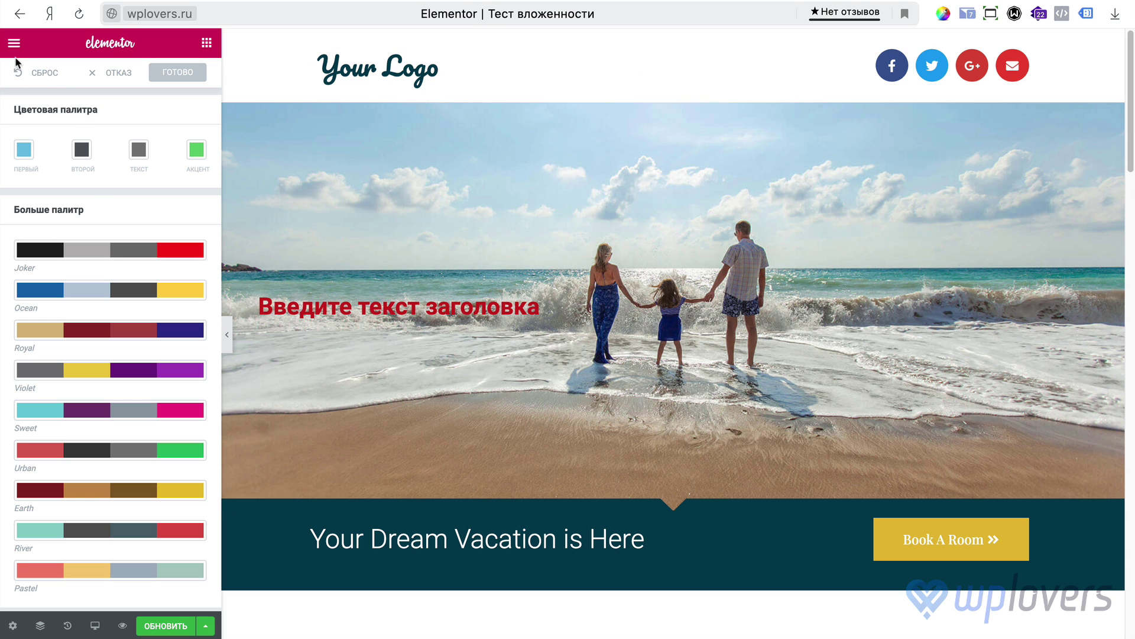
Step: Compare Стили темы in the old Elementor menu on wplovers.ru with the Стили темы and Настройки groups on the test site
left_click(13, 42)
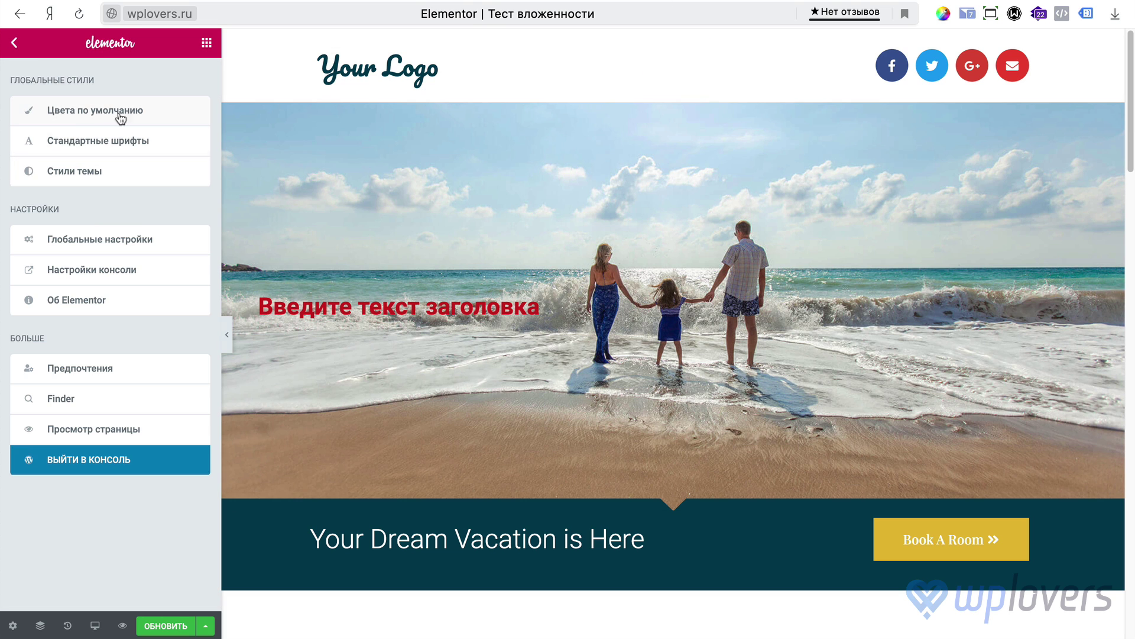
left_click(75, 173)
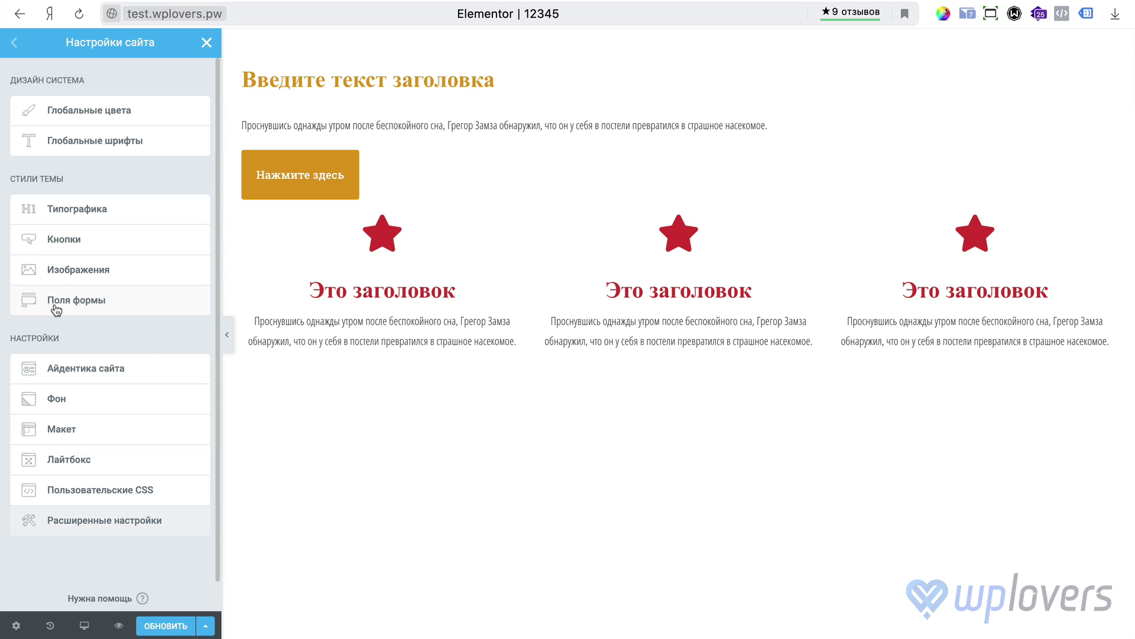
left_click_drag(68, 181, 59, 242)
left_click_drag(54, 340, 46, 341)
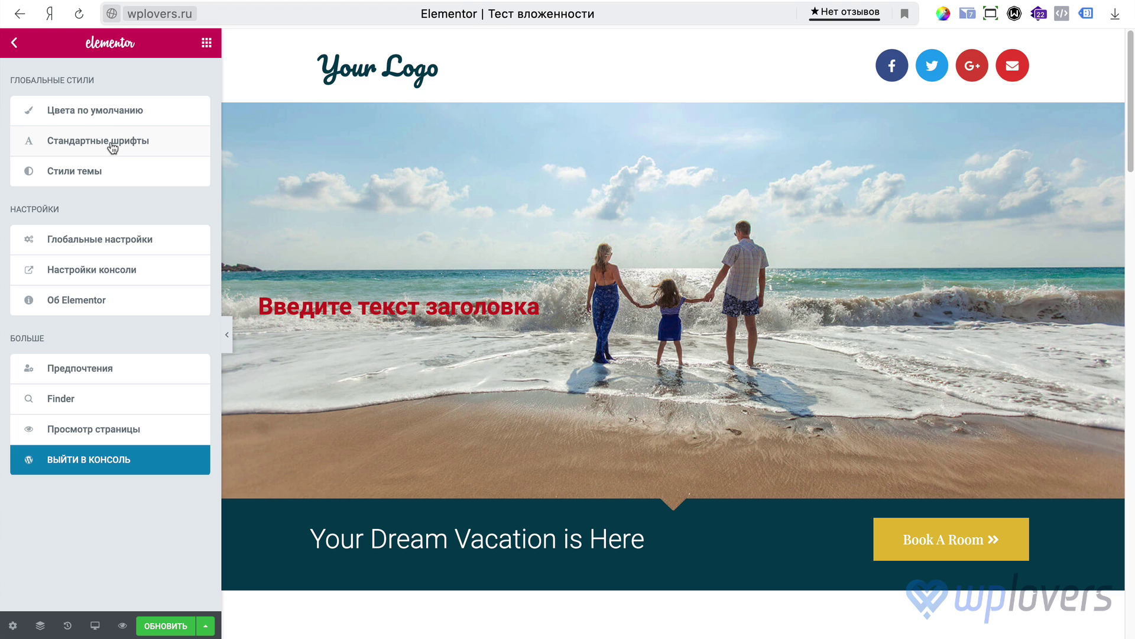
Step: Examine the Стиль and Лайтбокс options under Глобальные настройки in the old Elementor
left_click(100, 243)
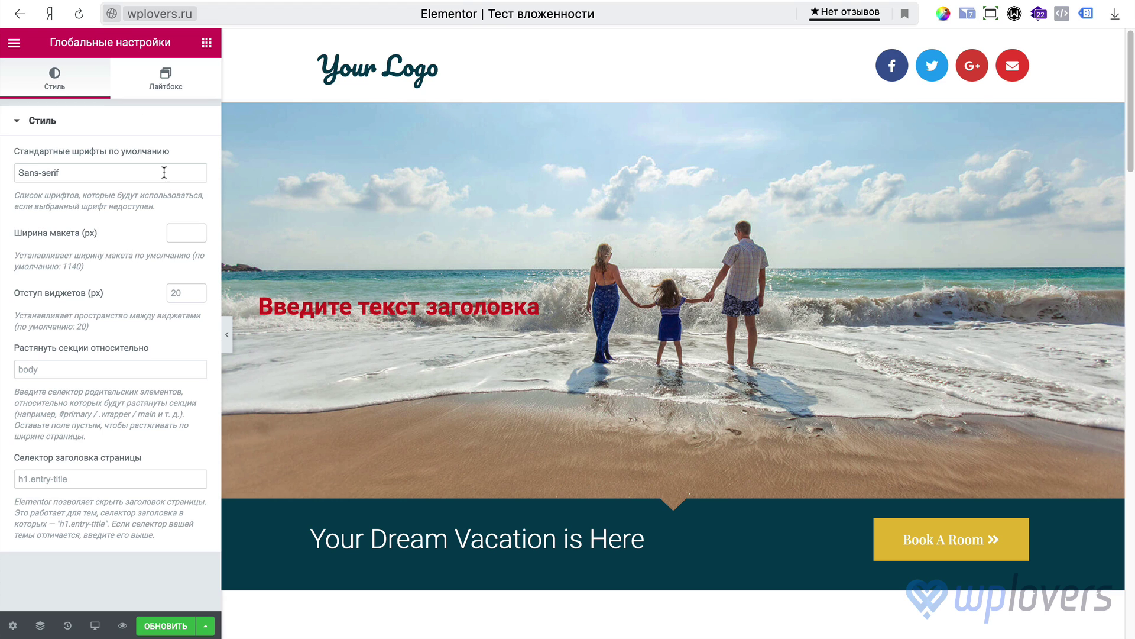
left_click(164, 76)
left_click(70, 85)
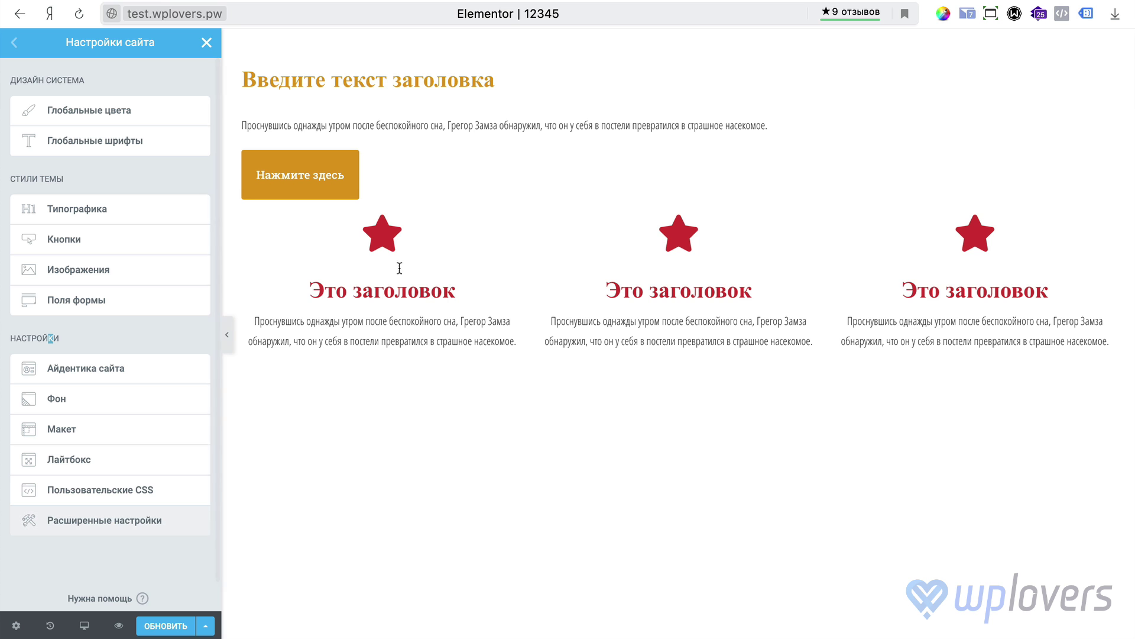
Step: Examine the Макет options in the test site's settings, including Настройки макета and Брейкпоинты
left_click(83, 430)
scroll(130, 385, "down", 3)
scroll(130, 387, "up", 3)
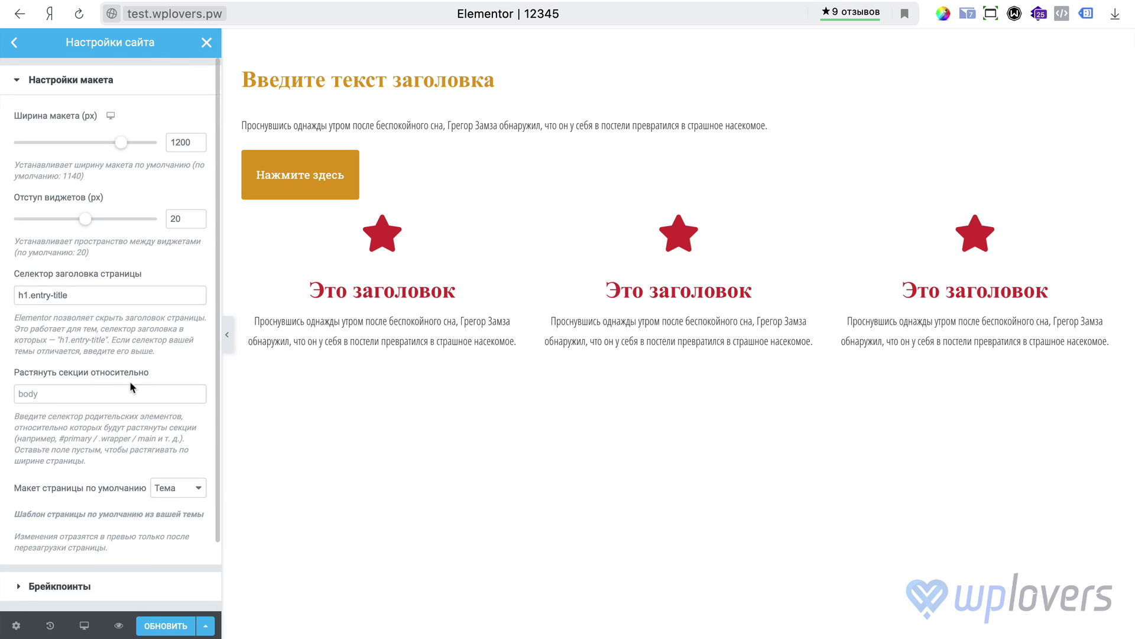
scroll(131, 388, "down", 2)
left_click(64, 517)
left_click(71, 89)
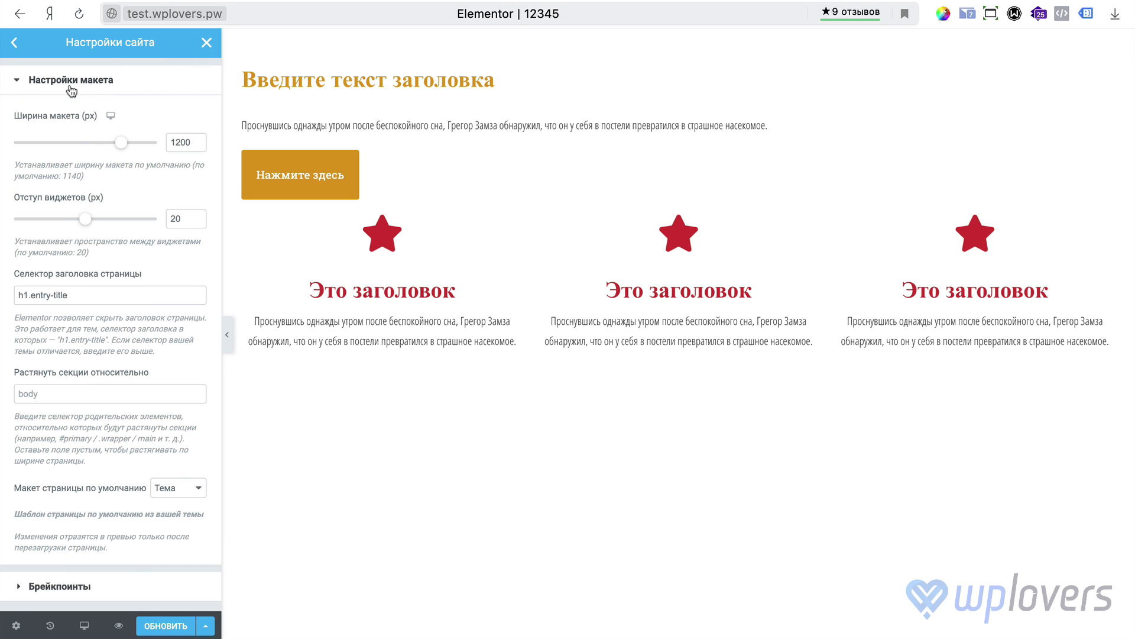
scroll(157, 408, "down", 2)
scroll(157, 409, "up", 2)
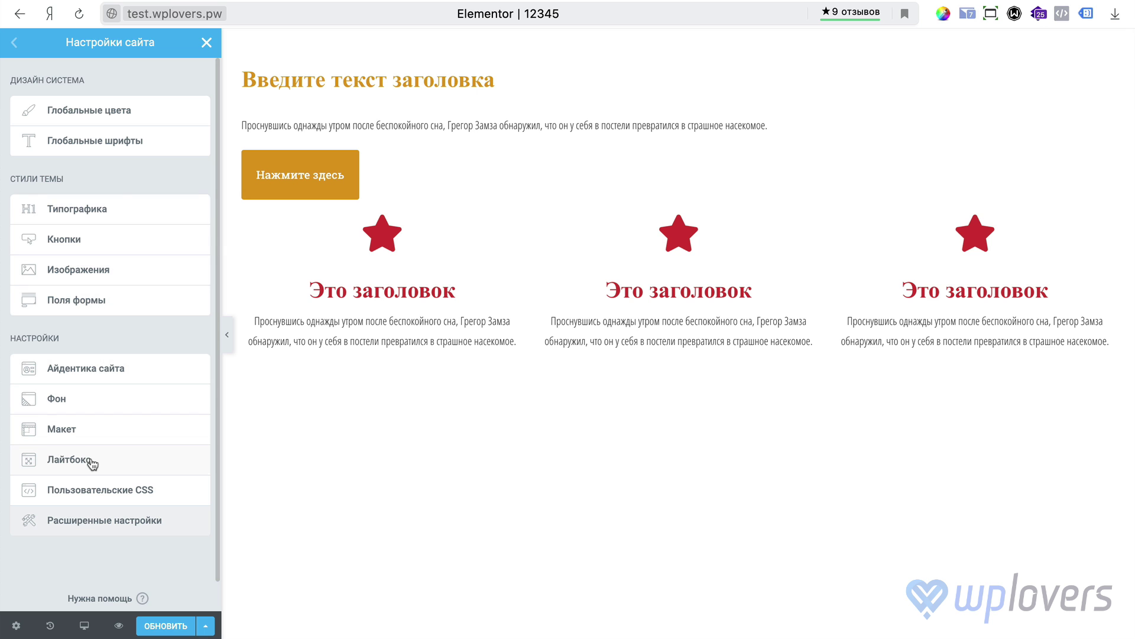
Step: Review the Лайтбокс options in the site settings and compare with Глобальные настройки in the old Elementor
left_click(90, 463)
scroll(83, 435, "down", 2)
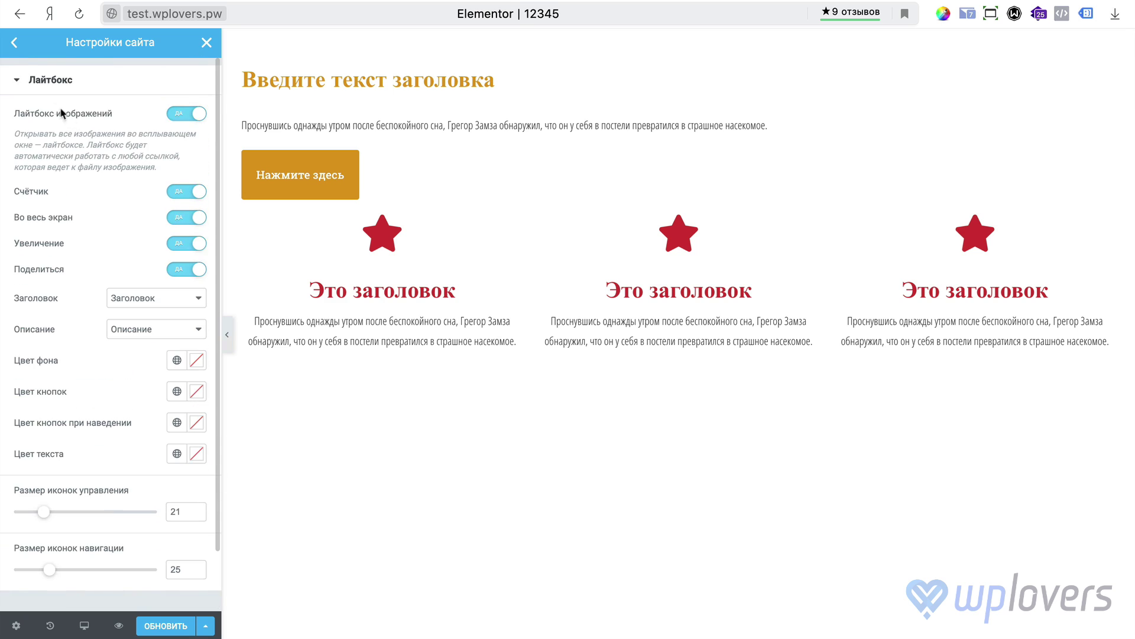
left_click(16, 51)
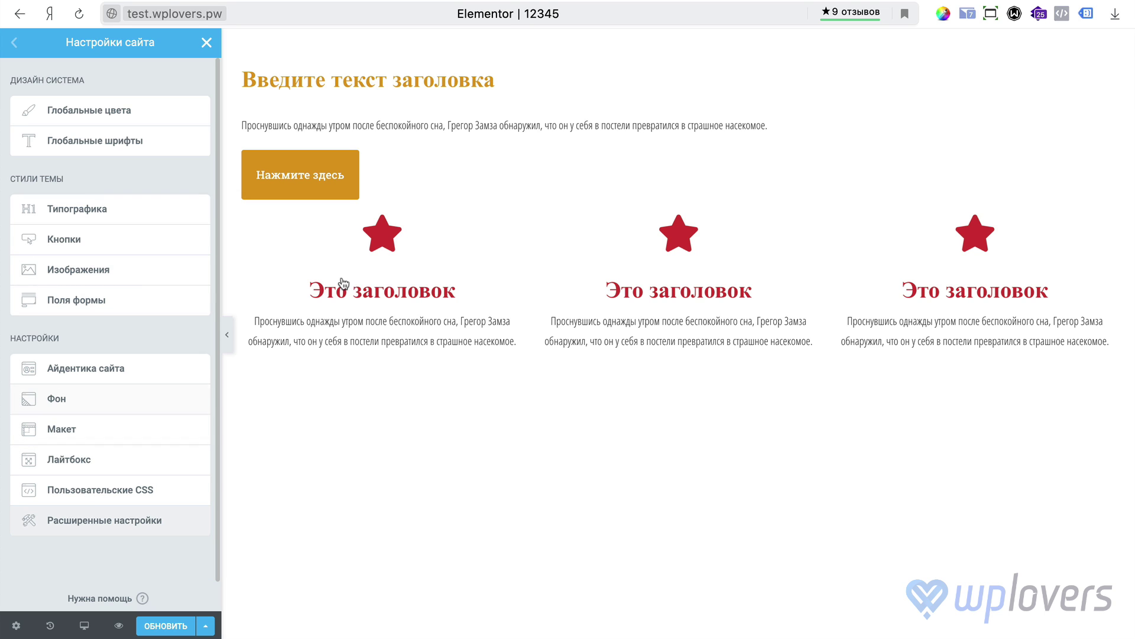
left_click(766, 3)
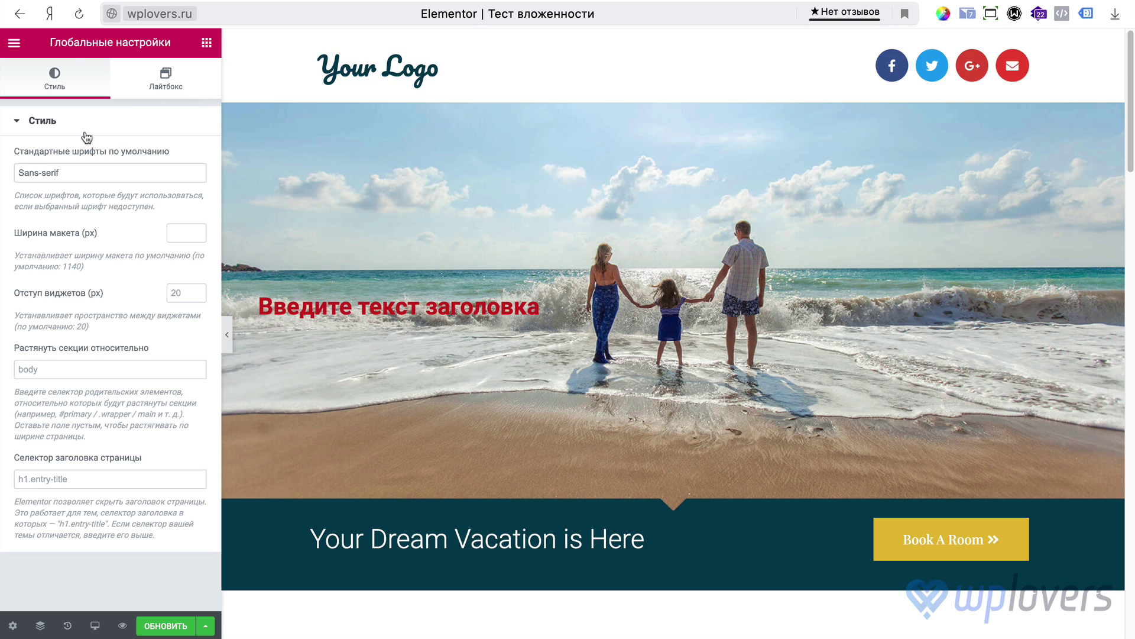
left_click(473, 3)
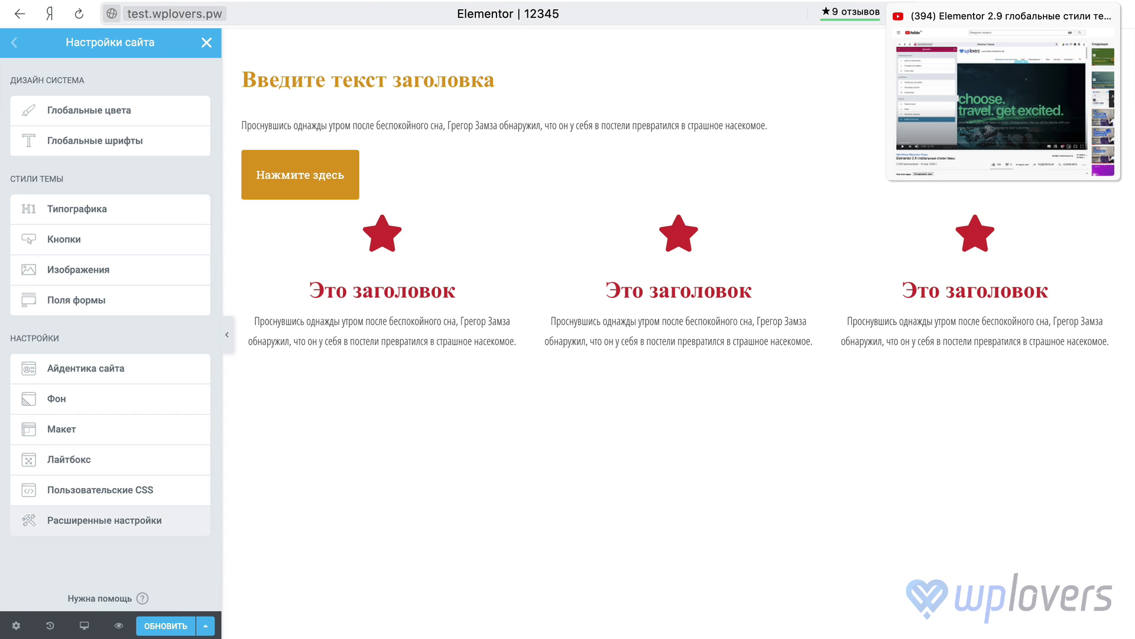
Step: Switch to the YouTube video Elementor 2.9 глобальные стили темы and point out its title
left_click(1000, 3)
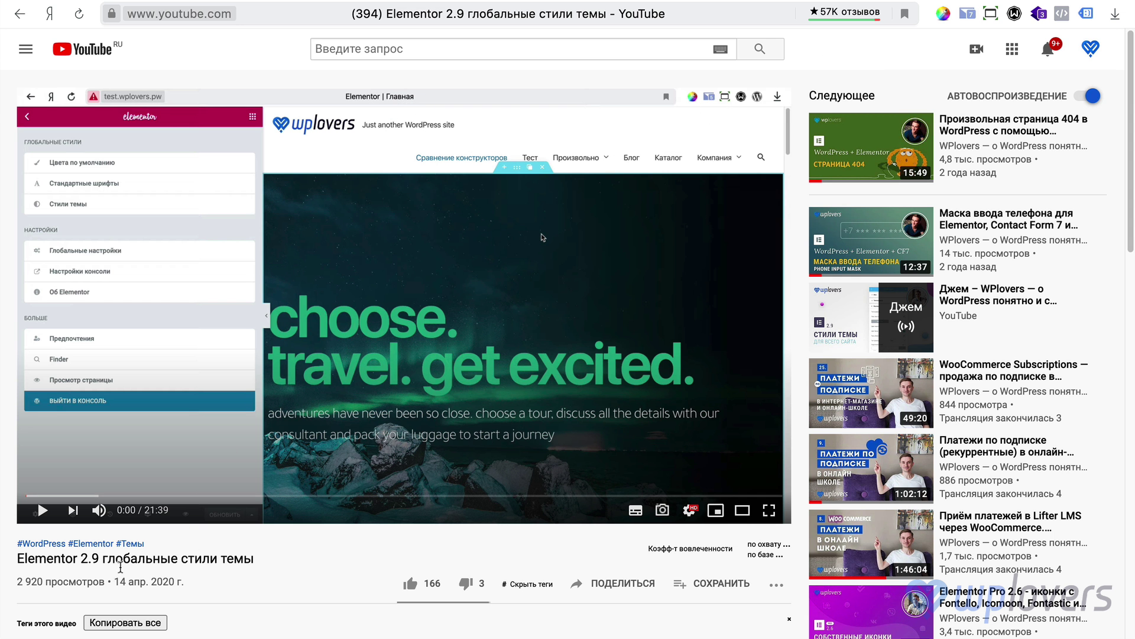
left_click_drag(119, 561, 336, 565)
left_click(336, 565)
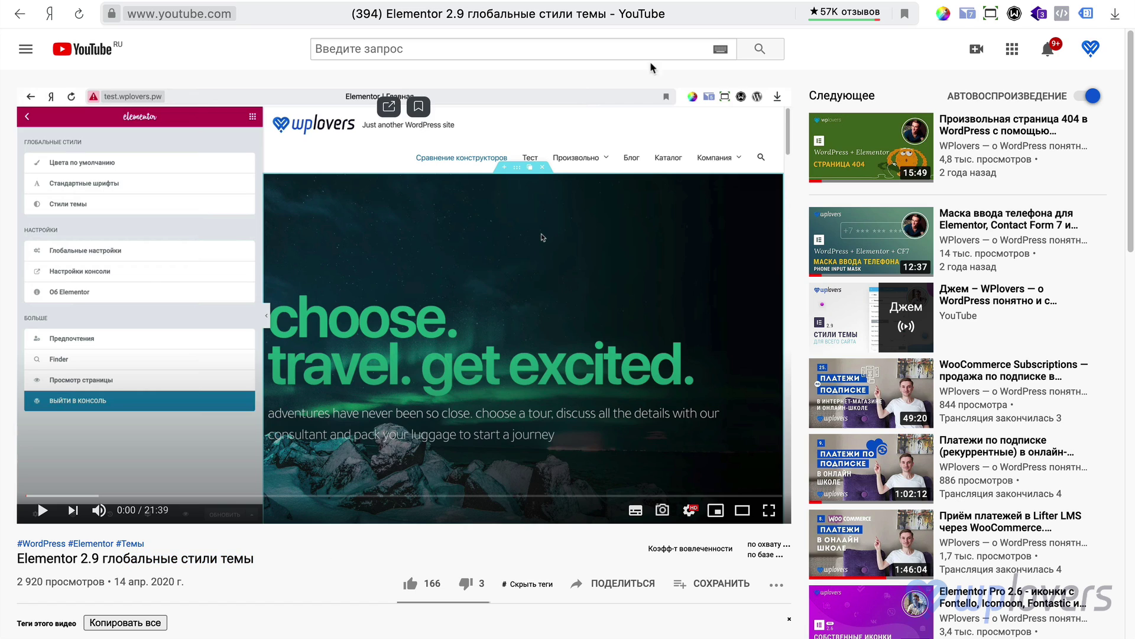
Step: Switch back to the test site's Elementor editor and review the Типографика theme style options, from Основные and Ссылка to H6
key("ctrl+Tab")
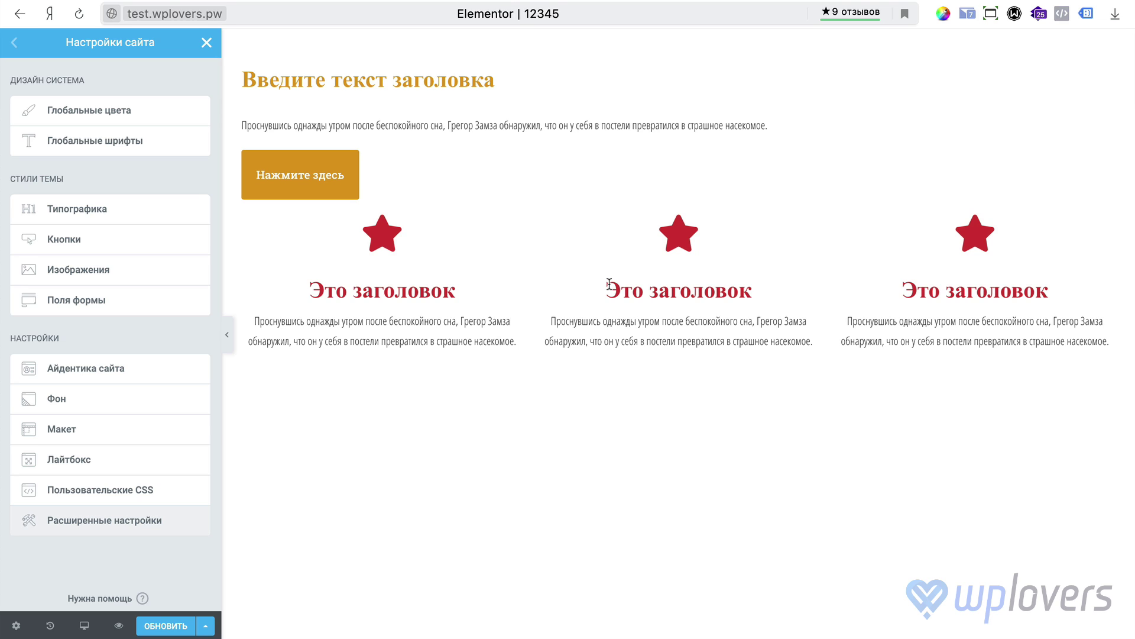
left_click(105, 219)
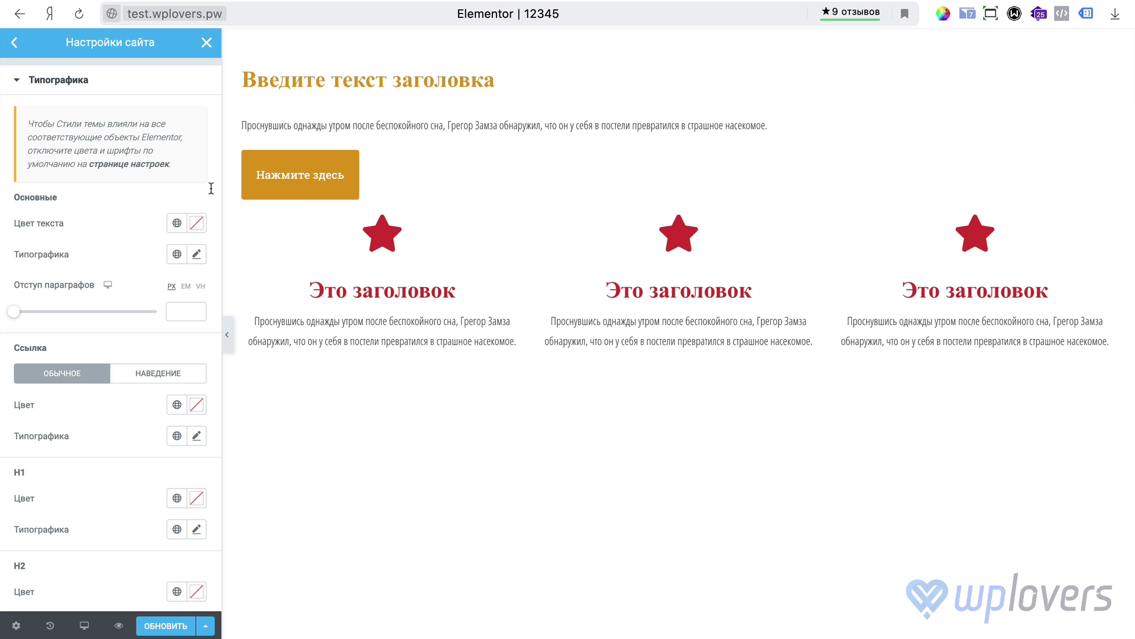
scroll(136, 296, "down", 8)
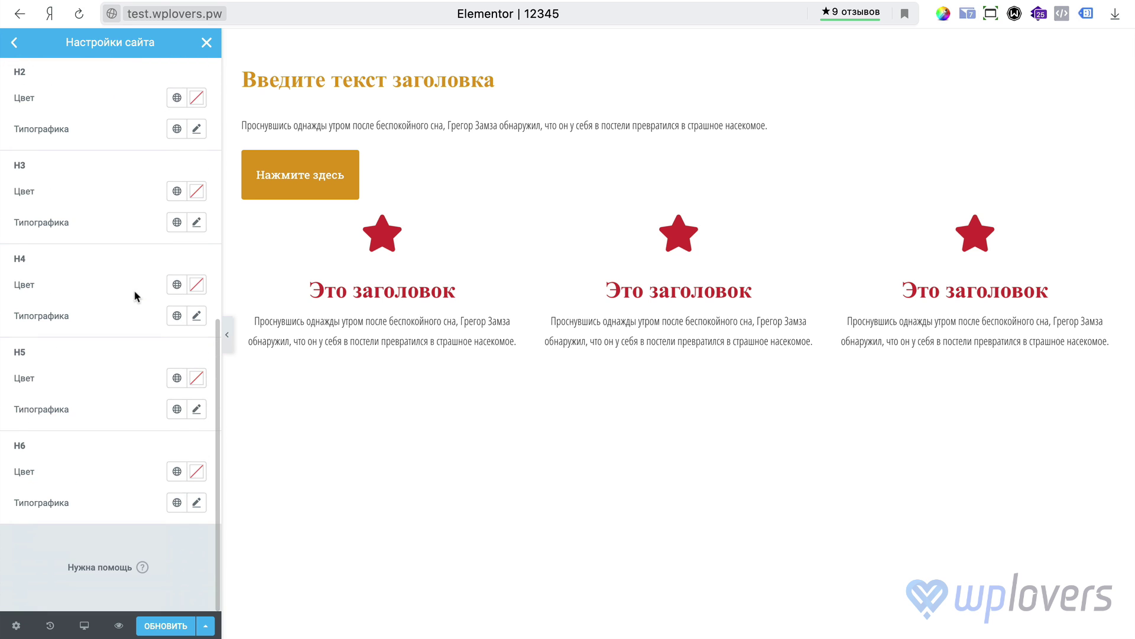
scroll(136, 295, "up", 6)
scroll(145, 424, "down", 1)
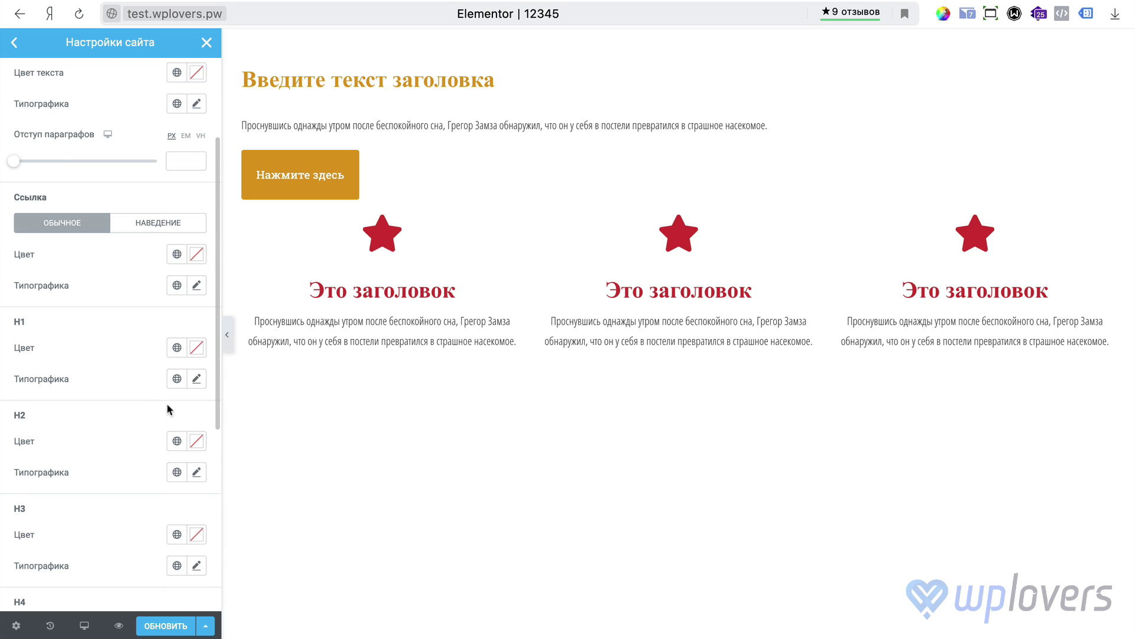
Step: Assign the pink saved global colour, RGBA(254,177,177,1), to the H1 heading in the Типографика settings
left_click(177, 349)
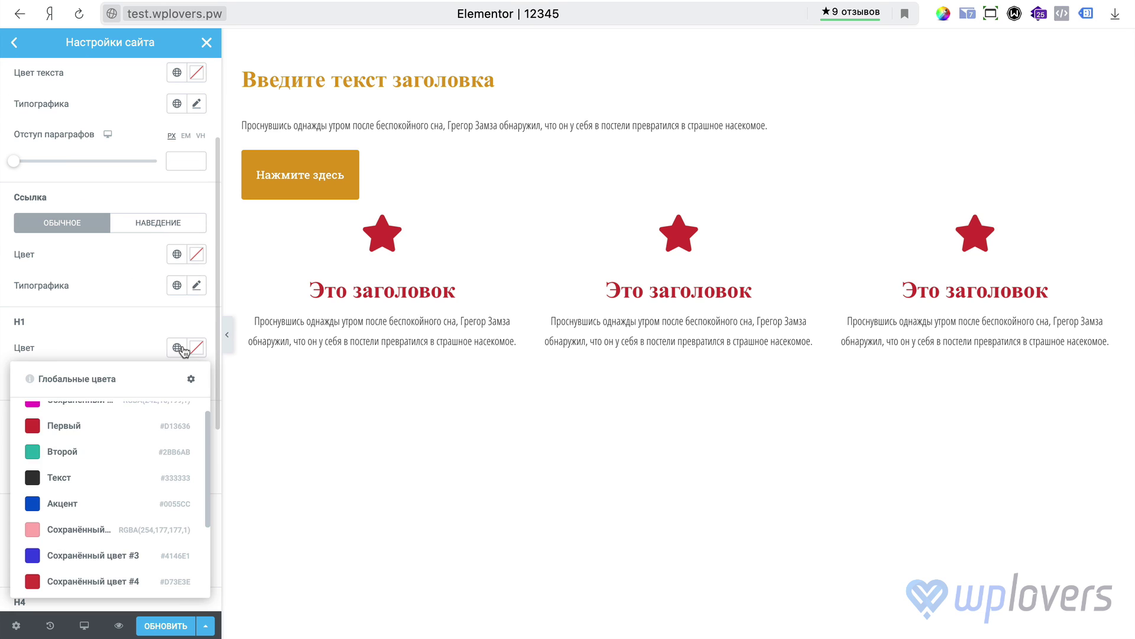
left_click(176, 346)
left_click(179, 347)
scroll(67, 568, "down", 3)
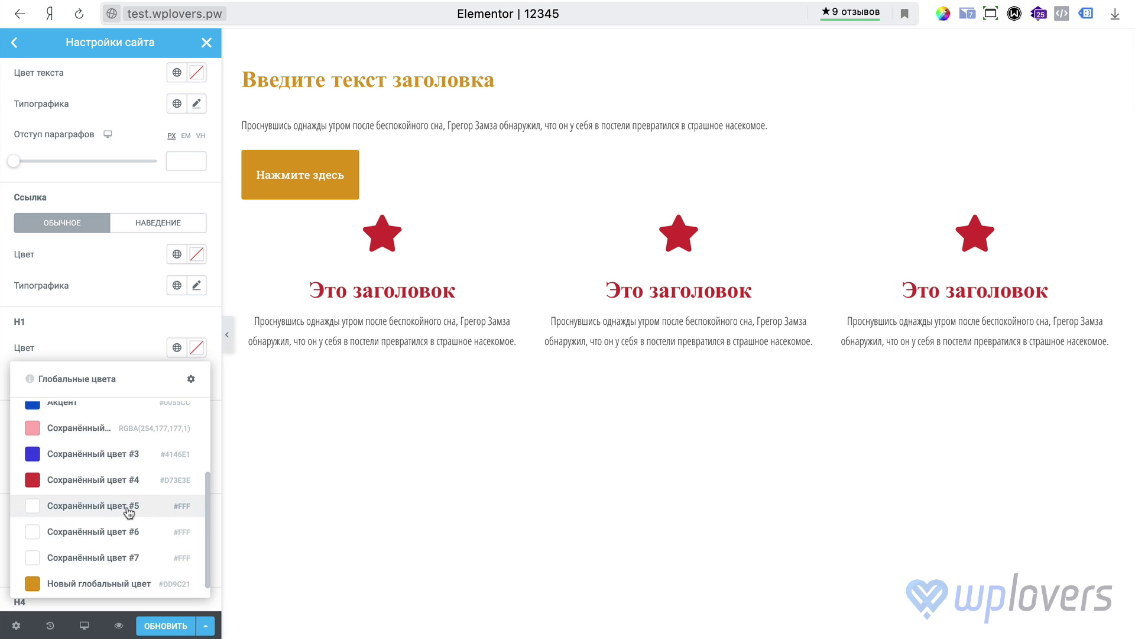
scroll(71, 507, "up", 1)
left_click(68, 476)
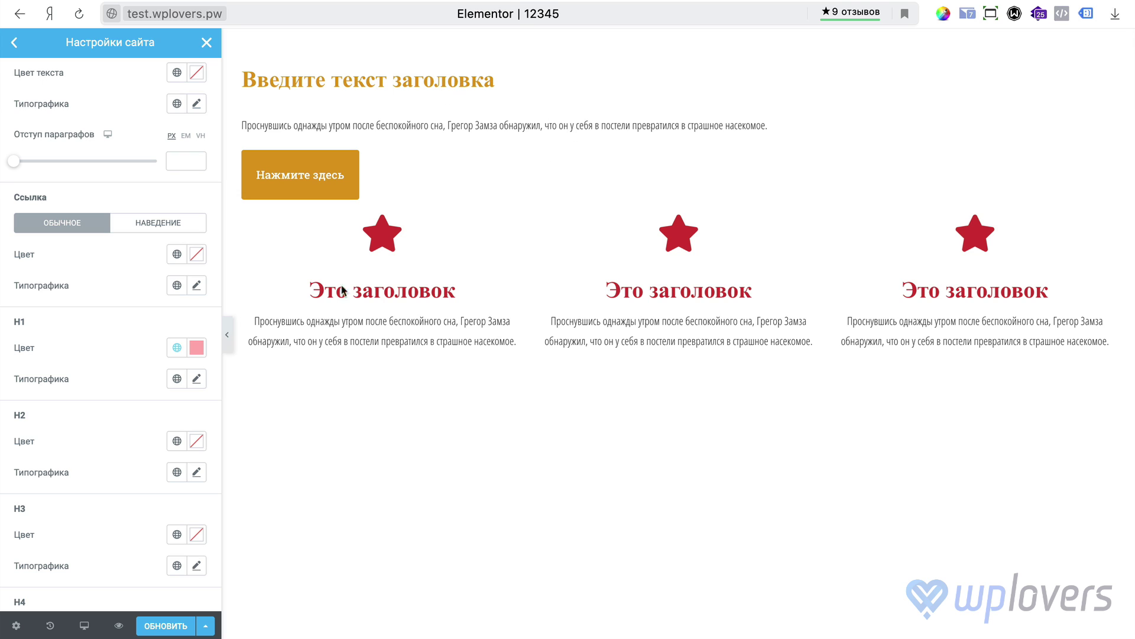
scroll(139, 214, "up", 3)
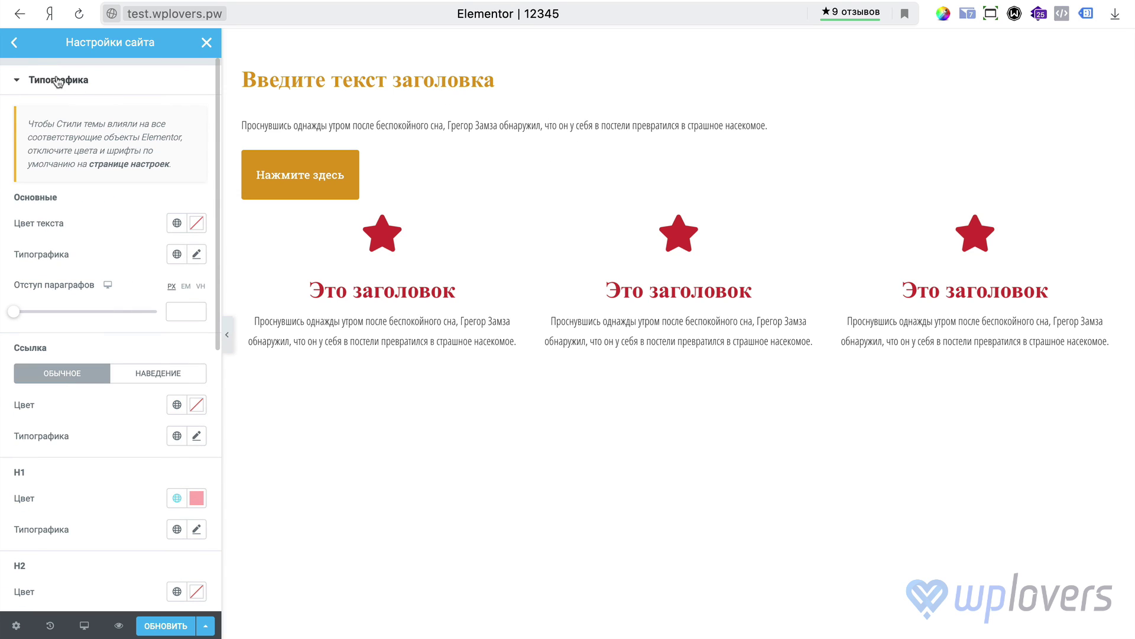
Step: Request deletion of the global colour Сохранённый цвет #1 in Глобальные цвета, then cancel the deletion
left_click(15, 42)
left_click(127, 125)
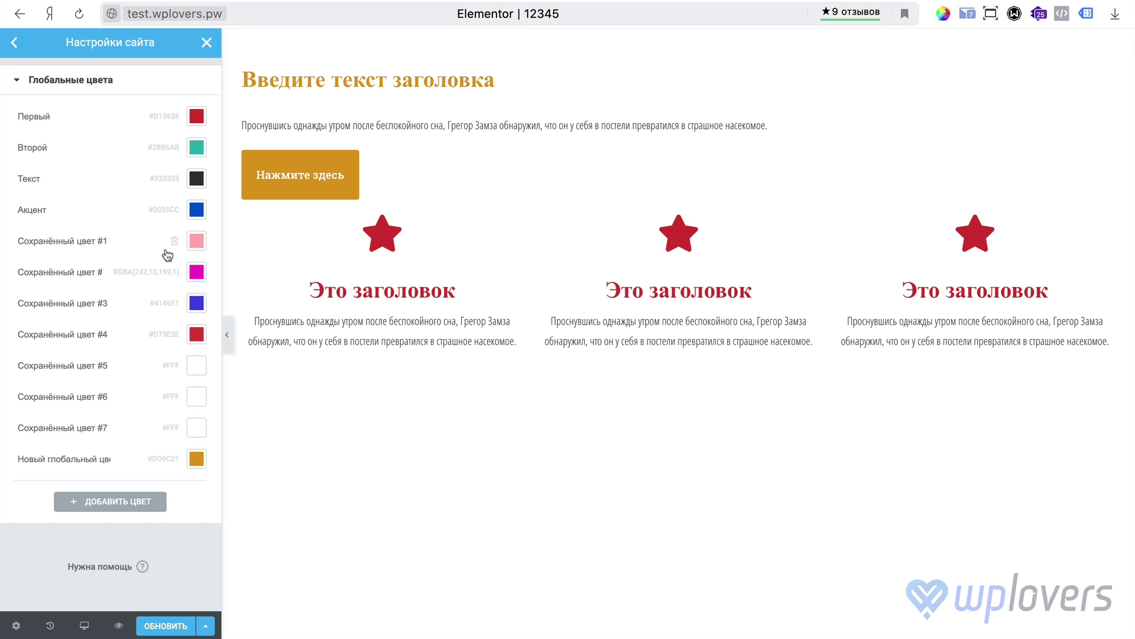
left_click(175, 241)
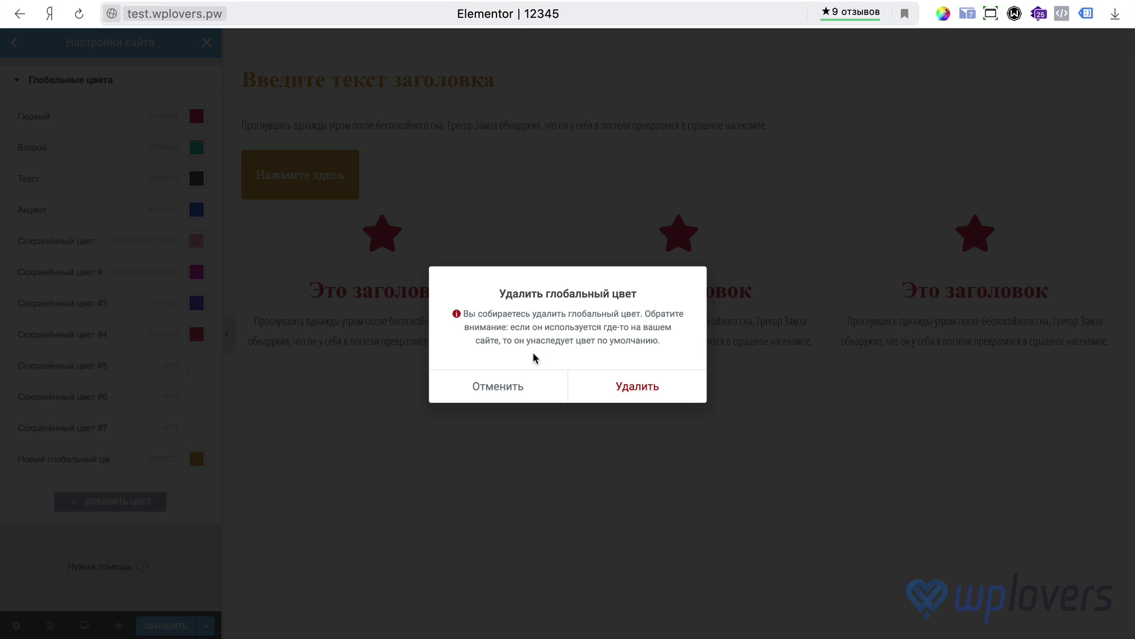
left_click(511, 387)
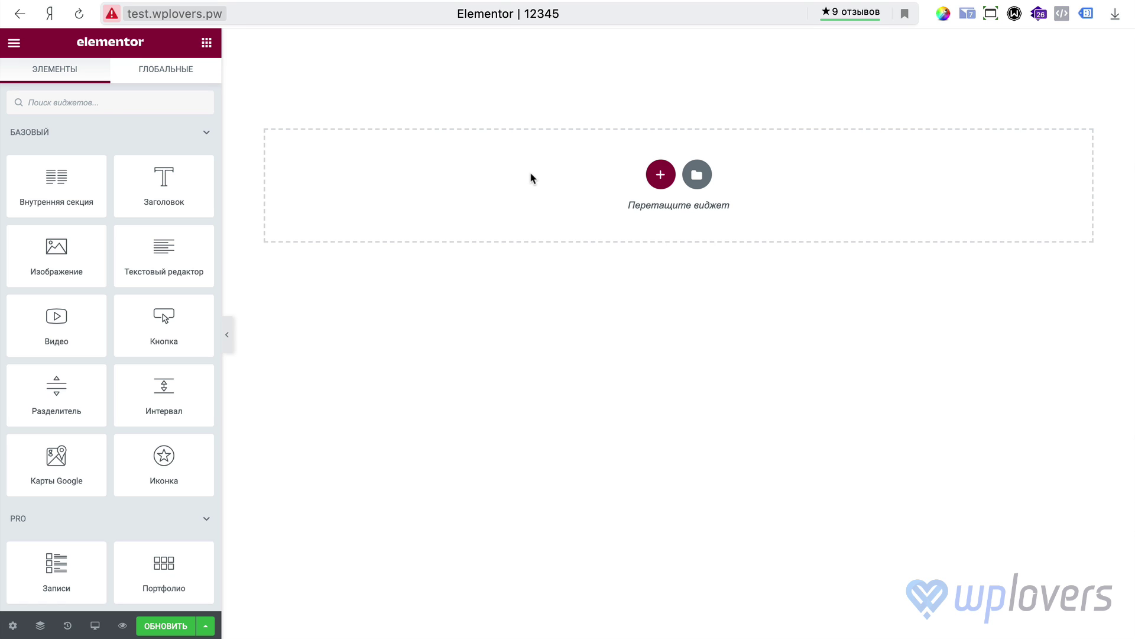
Step: Switch to the DOM Improvements article on developers.elementor.com and highlight the section markup for Elementor v2.9 and below
key("ctrl+Tab")
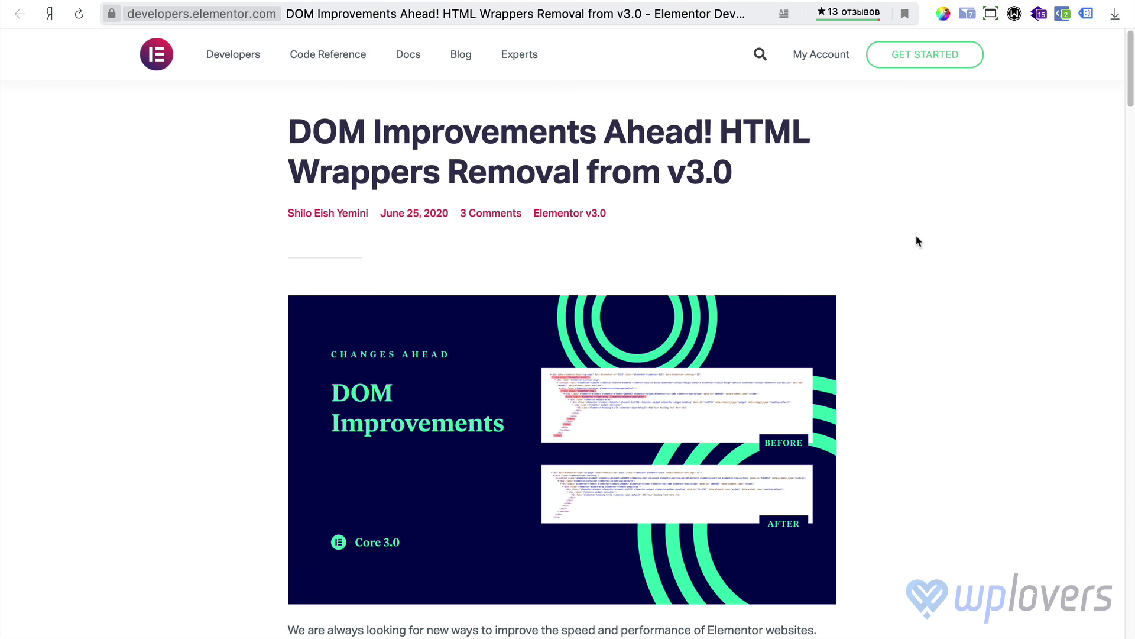
scroll(940, 243, "down", 5)
scroll(951, 246, "down", 20)
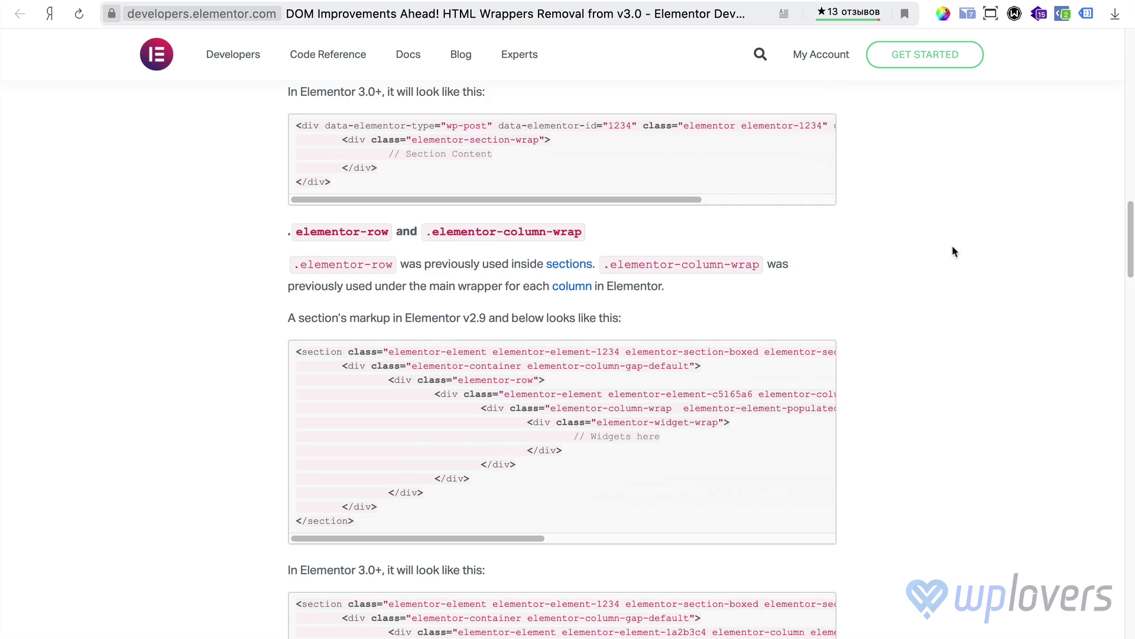
left_click_drag(373, 414, 330, 284)
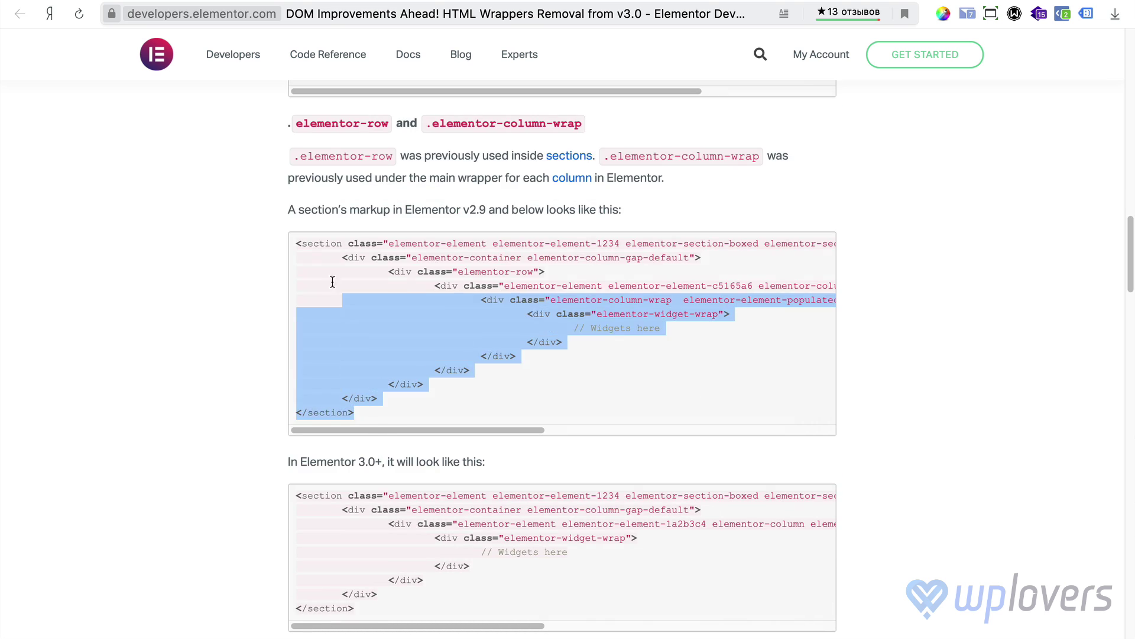
left_click(301, 247)
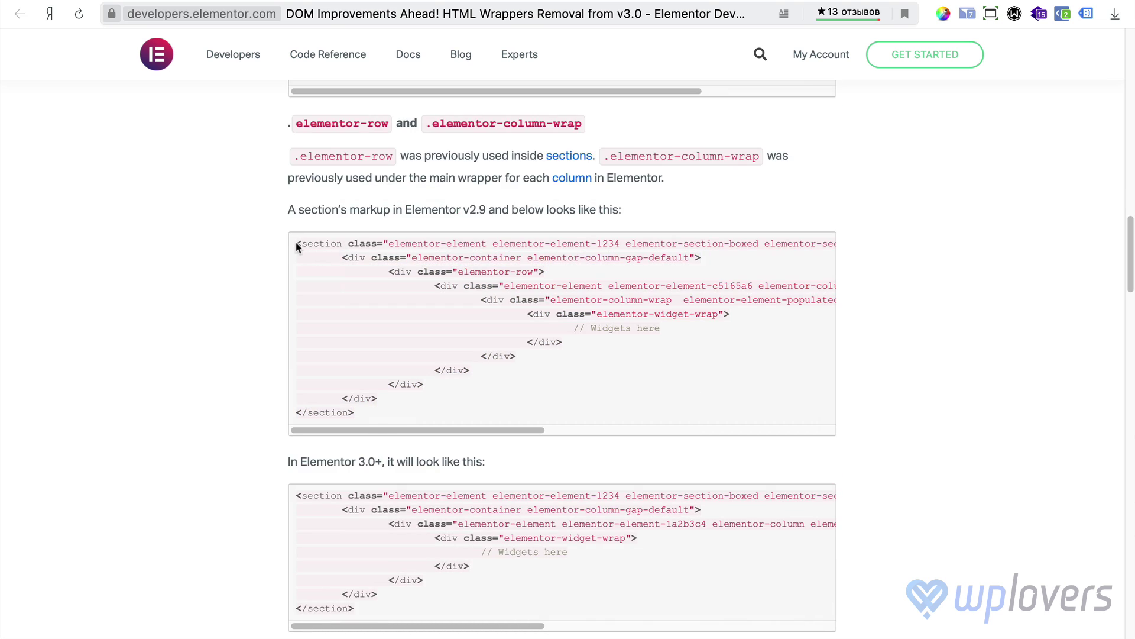
left_click_drag(354, 416, 360, 283)
left_click(307, 240)
left_click_drag(355, 415, 436, 322)
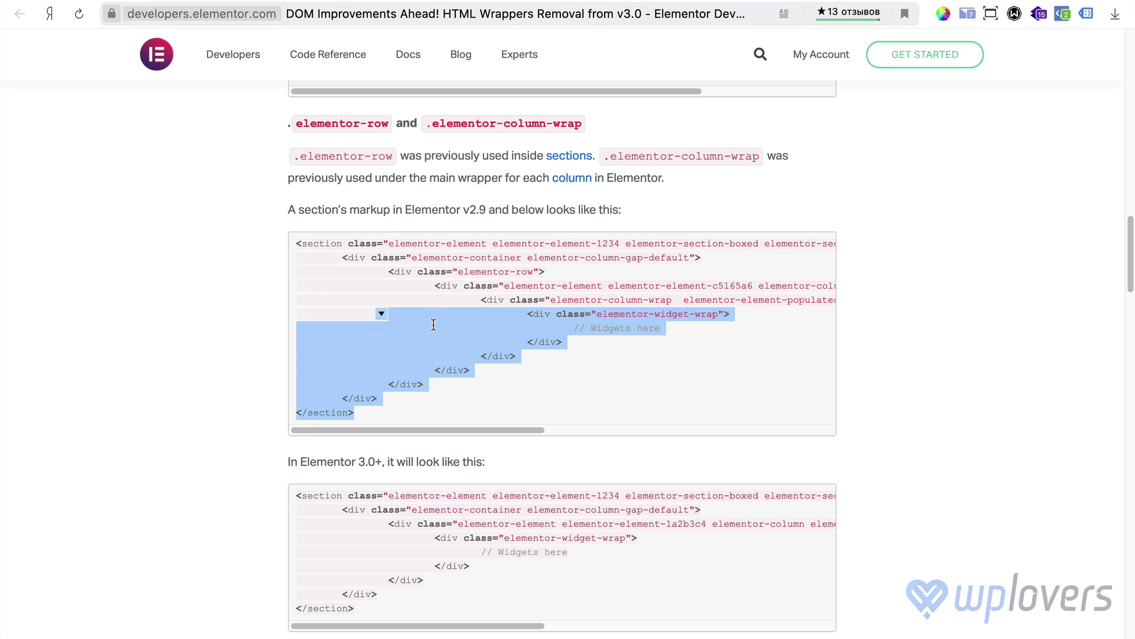
left_click(571, 378)
Step: Compare the article's Elementor 3.0+ section markup with the v2.9 markup, highlighting the nested wrappers in each code block
scroll(571, 379, "down", 2)
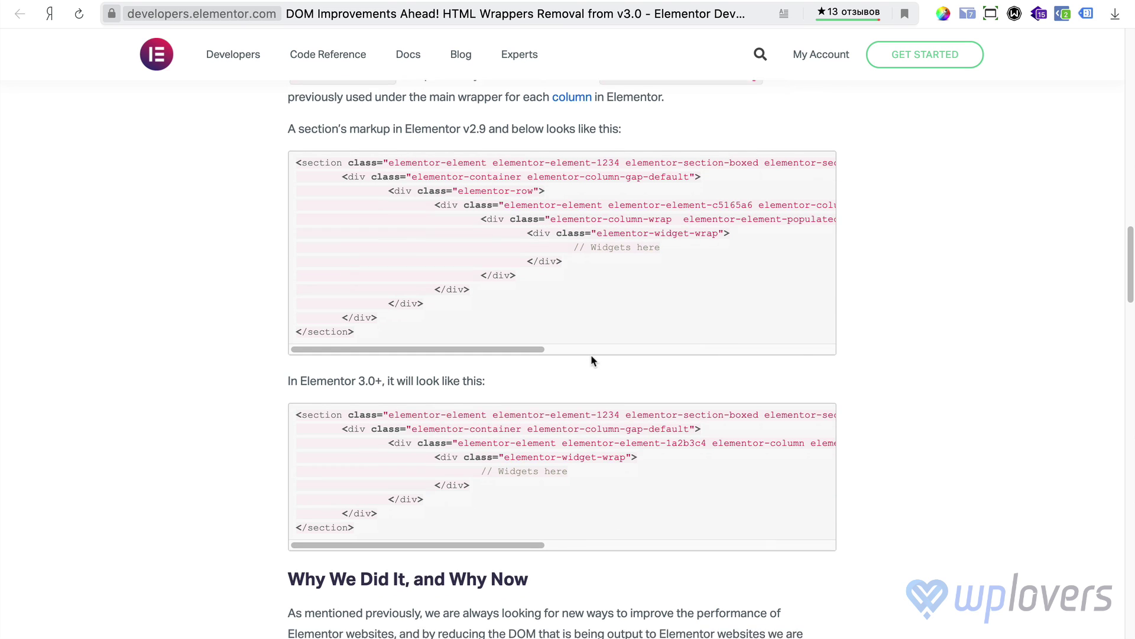
scroll(591, 359, "down", 5)
scroll(514, 358, "up", 4)
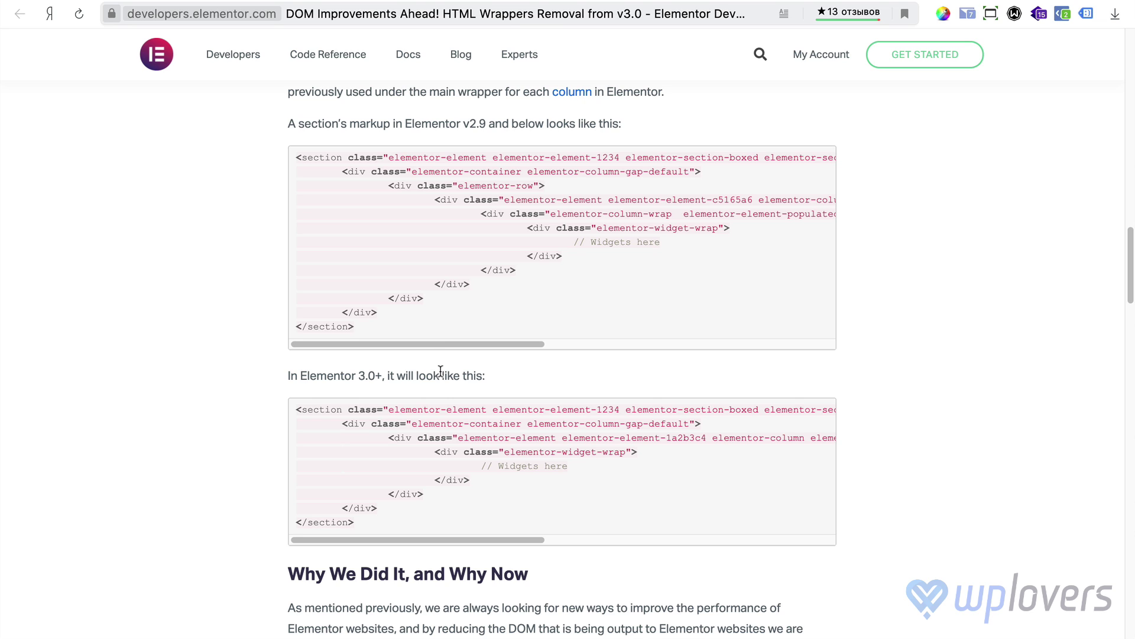
left_click_drag(355, 523, 375, 482)
left_click(311, 413)
left_click_drag(376, 330, 526, 228)
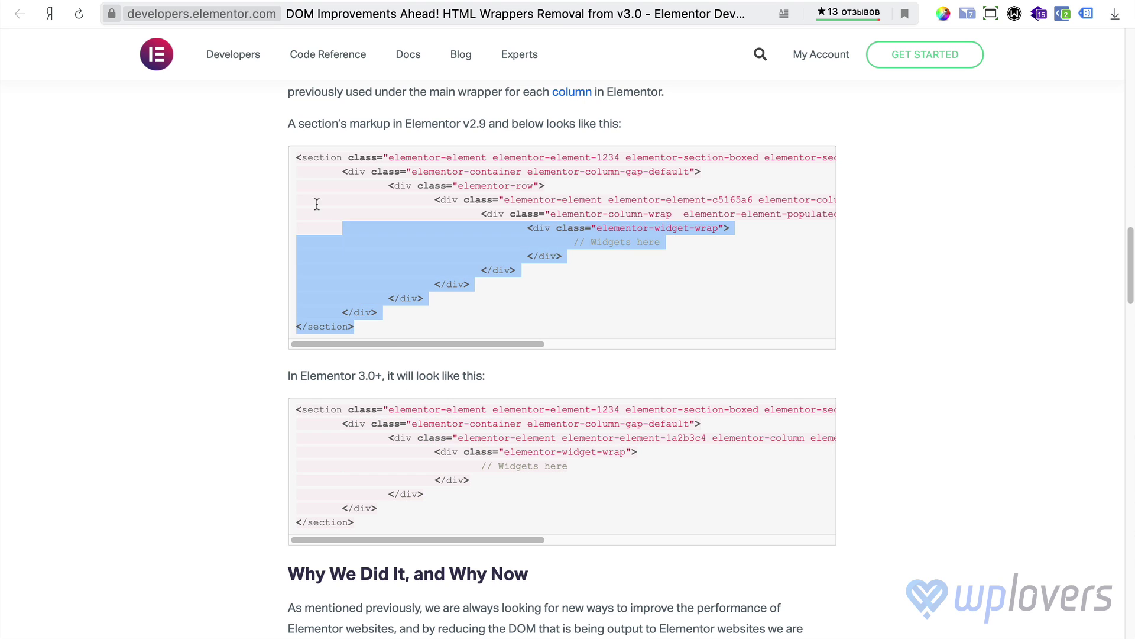
left_click(298, 167)
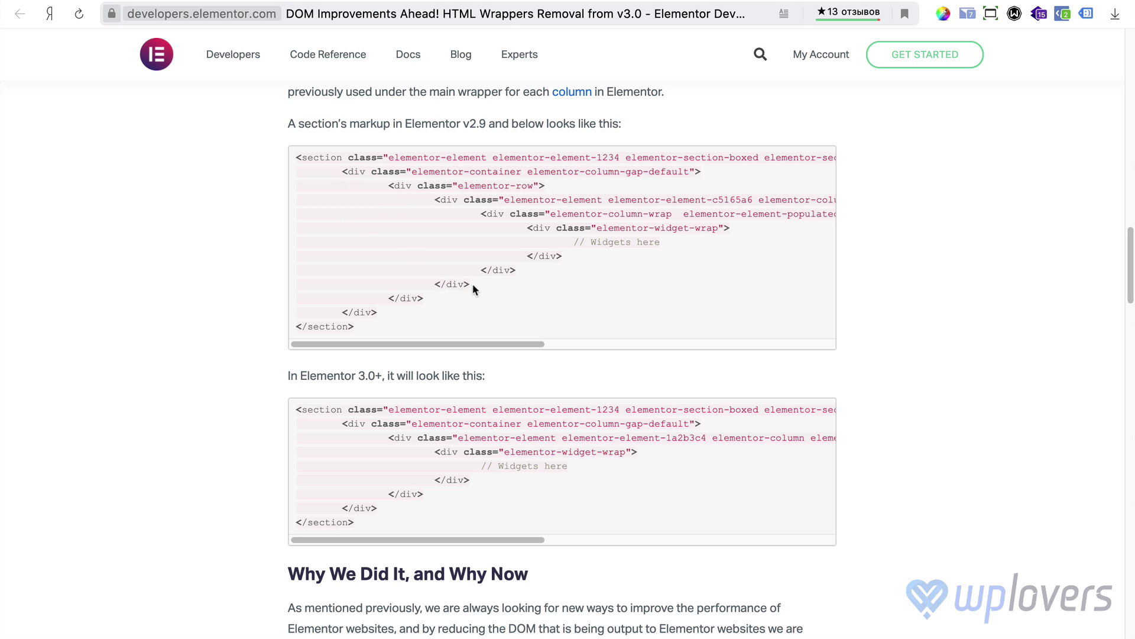
left_click_drag(472, 288, 435, 286)
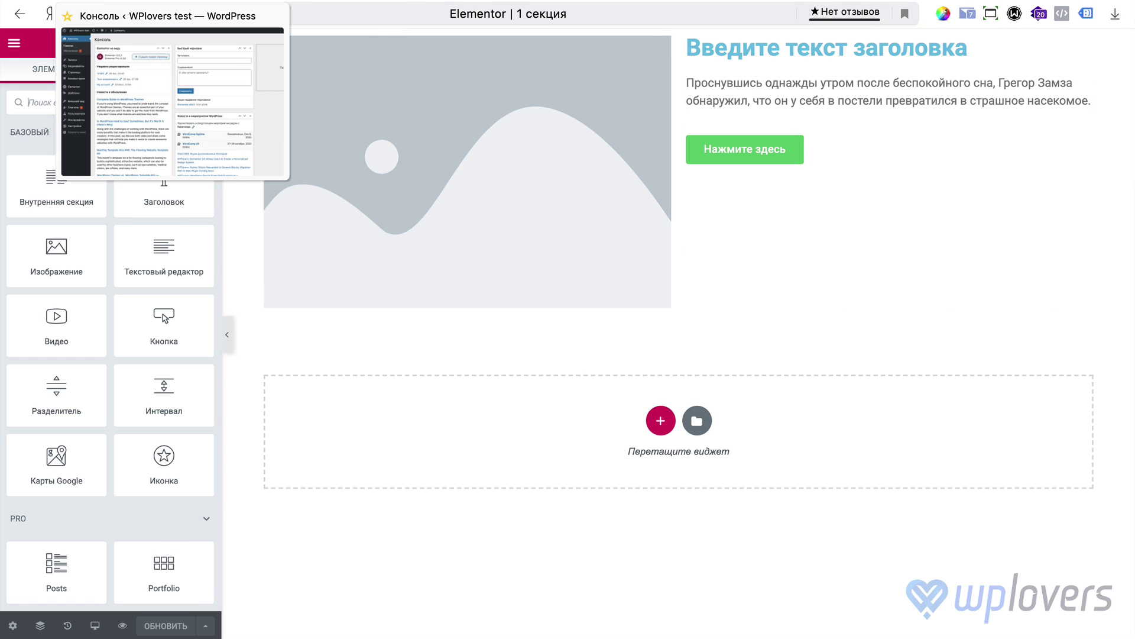
Step: Set Оптимизированный вывод DOM to Включить in the test site's Расширенные Elementor settings and save the changes
left_click(88, 7)
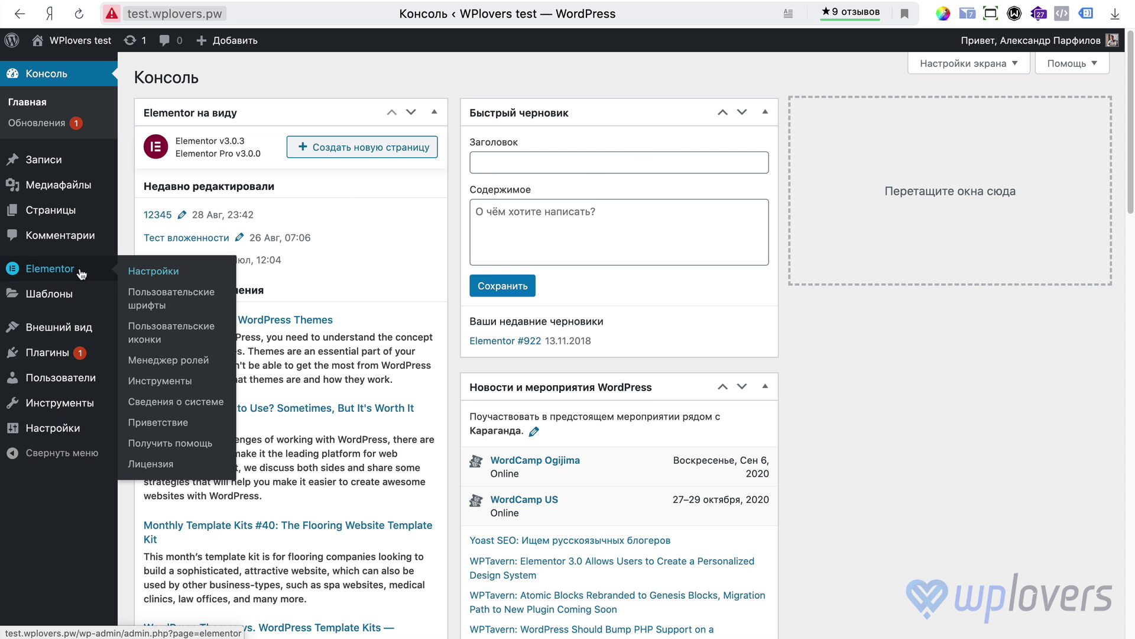
left_click(148, 273)
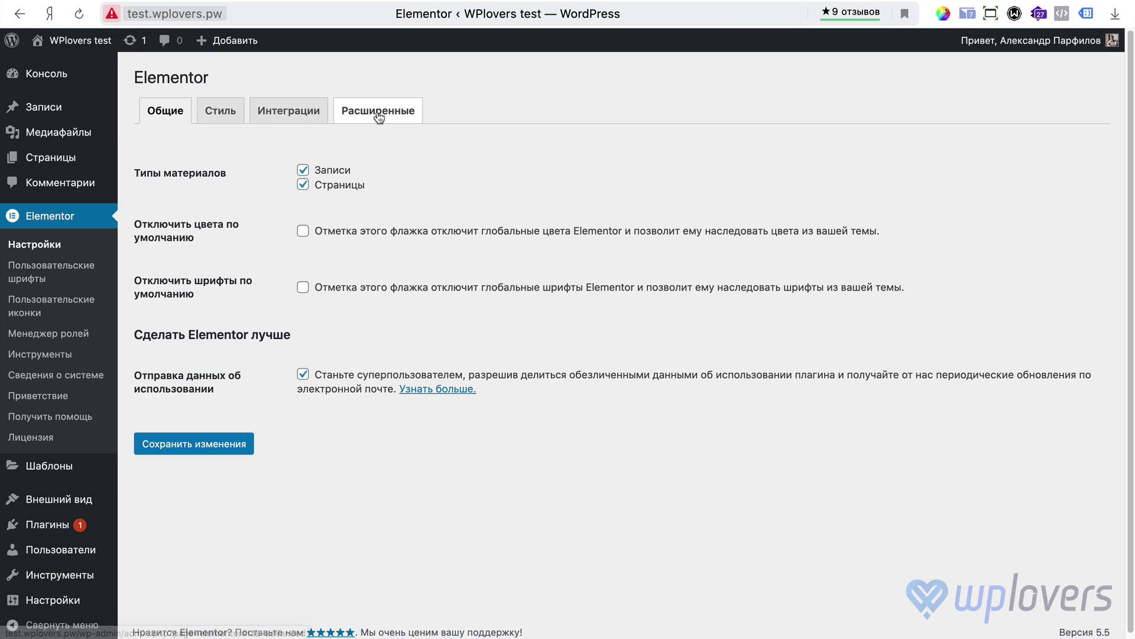
left_click(376, 114)
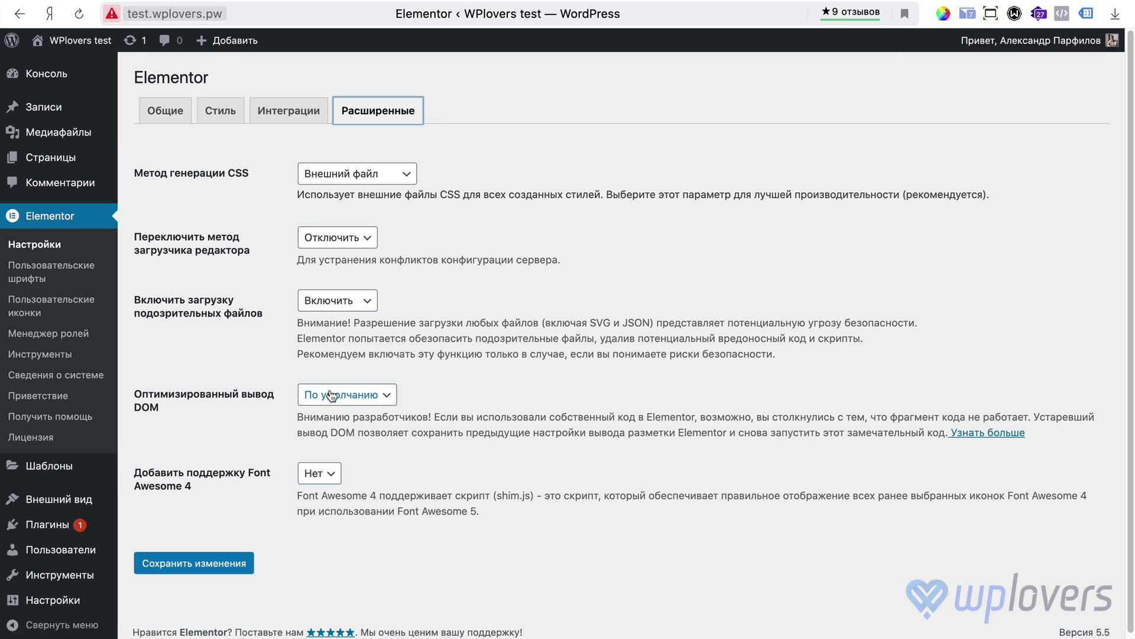
left_click(361, 403)
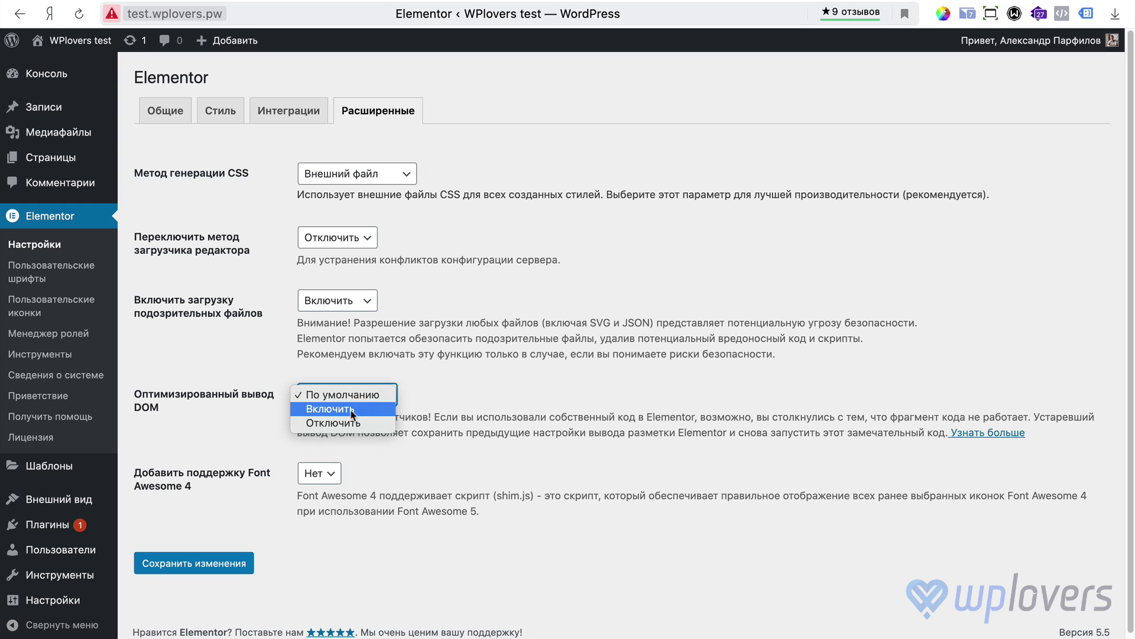
left_click(353, 408)
left_click(183, 562)
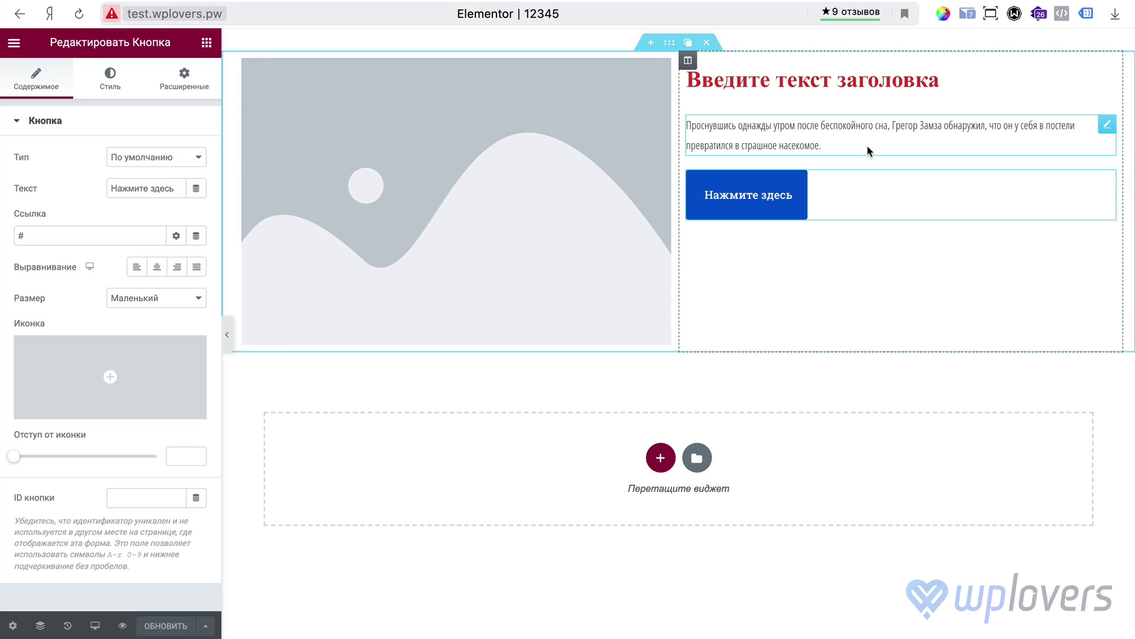
Step: Add a Заголовок widget below the button on page 12345, delete it again, and update the page
left_click(210, 46)
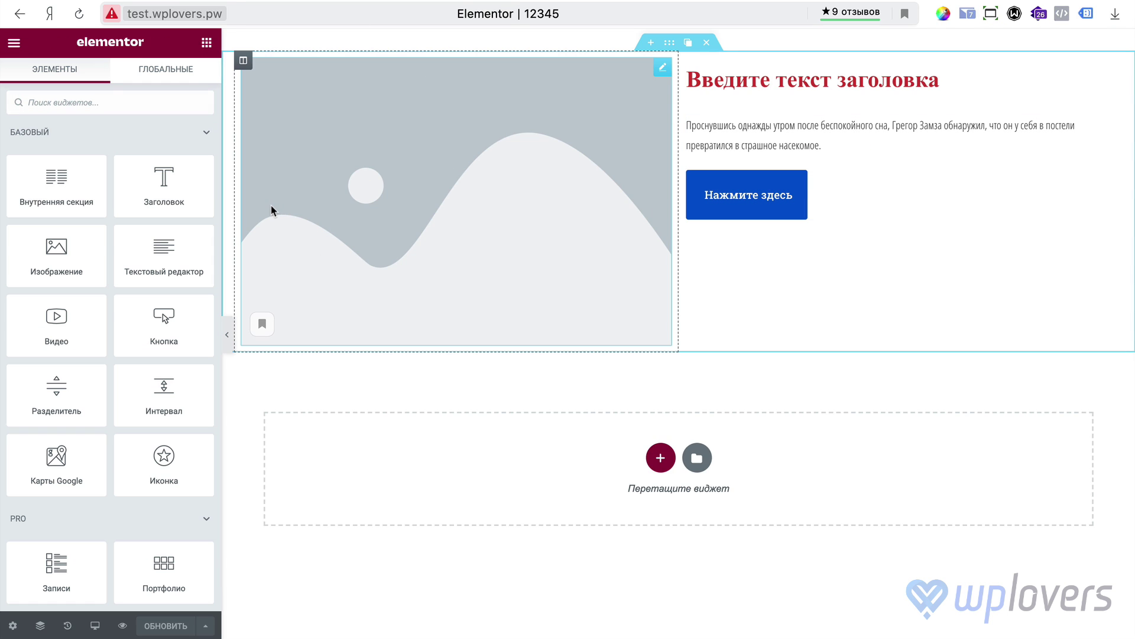
left_click_drag(172, 191, 930, 206)
right_click(878, 260)
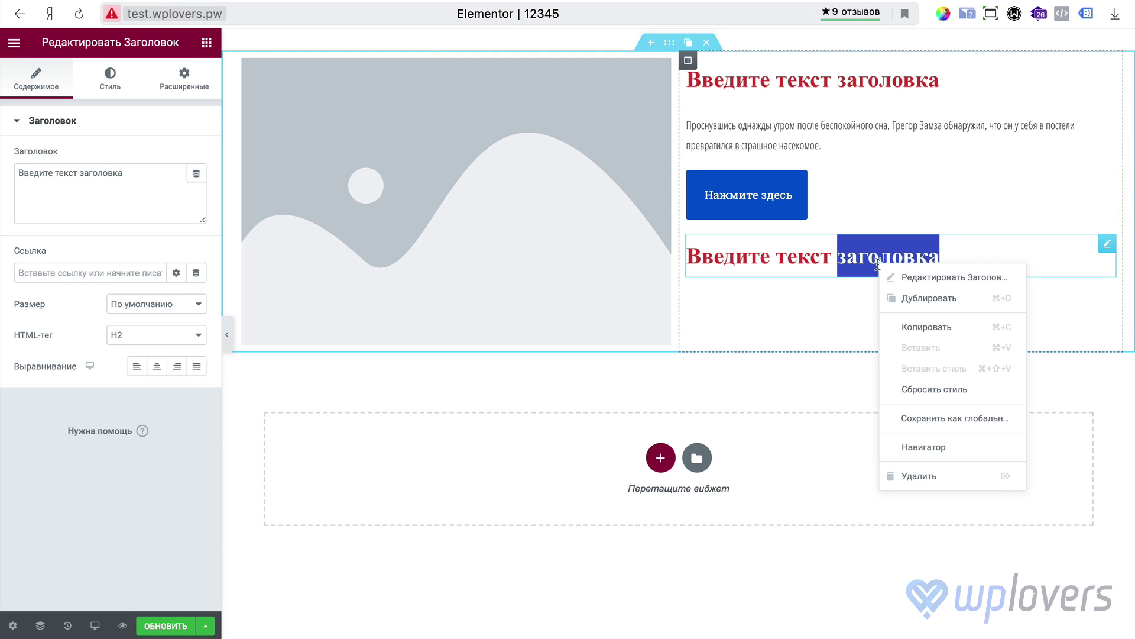
left_click(932, 474)
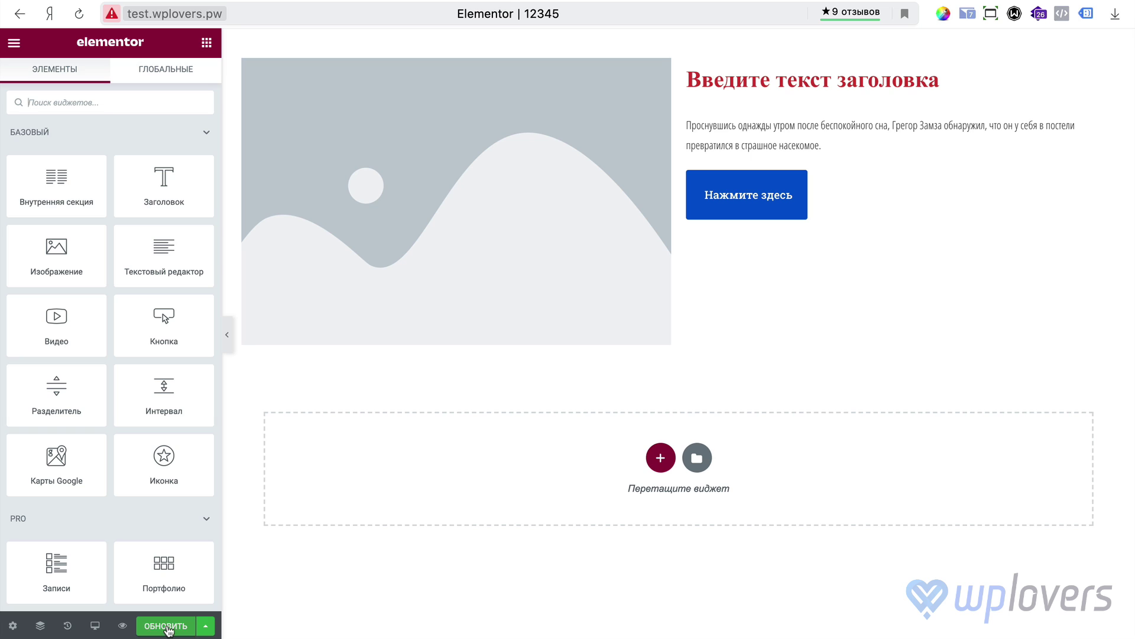
left_click(163, 628)
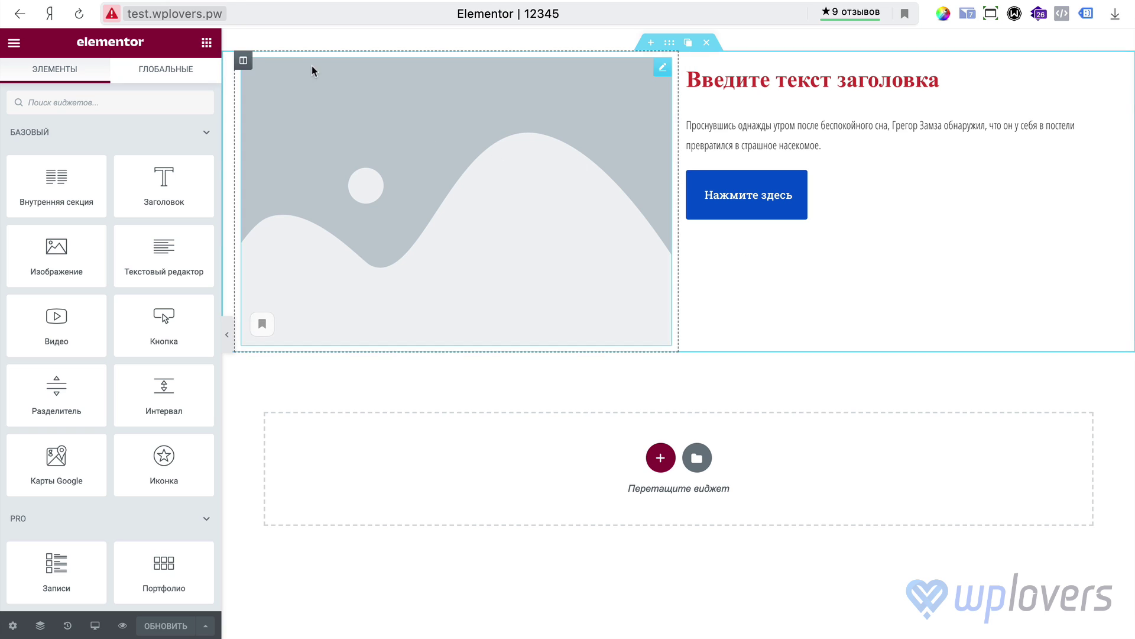
Step: Inspect the published page 12345, copy its top section element, and paste the markup into the empty untitled file in the text editor
left_click(195, 12)
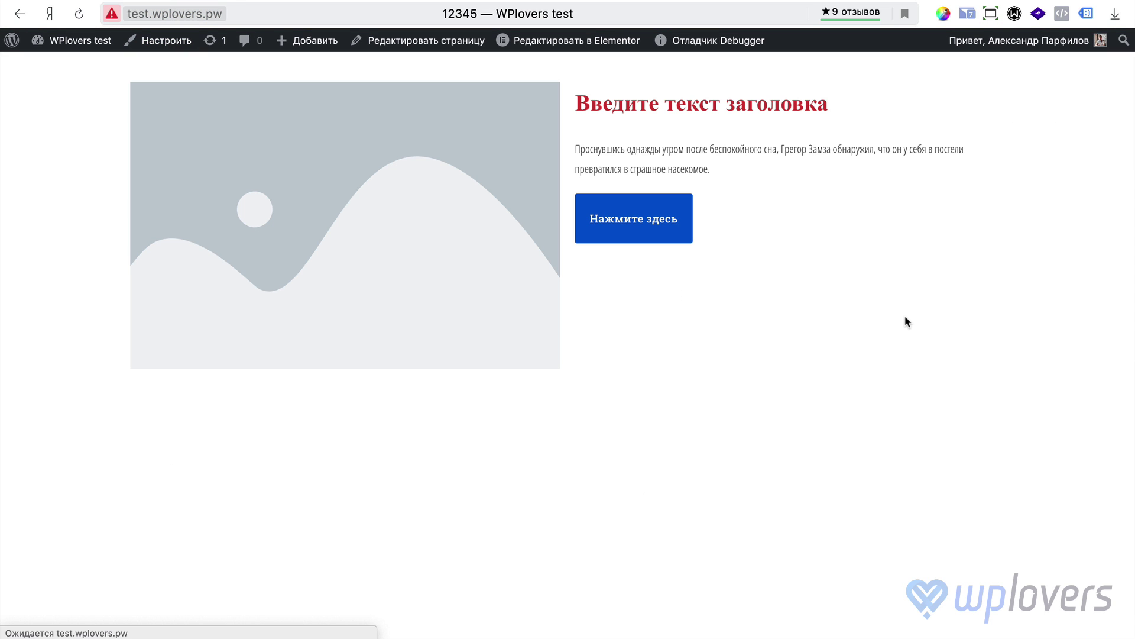
key("super+alt+i")
right_click(81, 518)
mouse_move(177, 503)
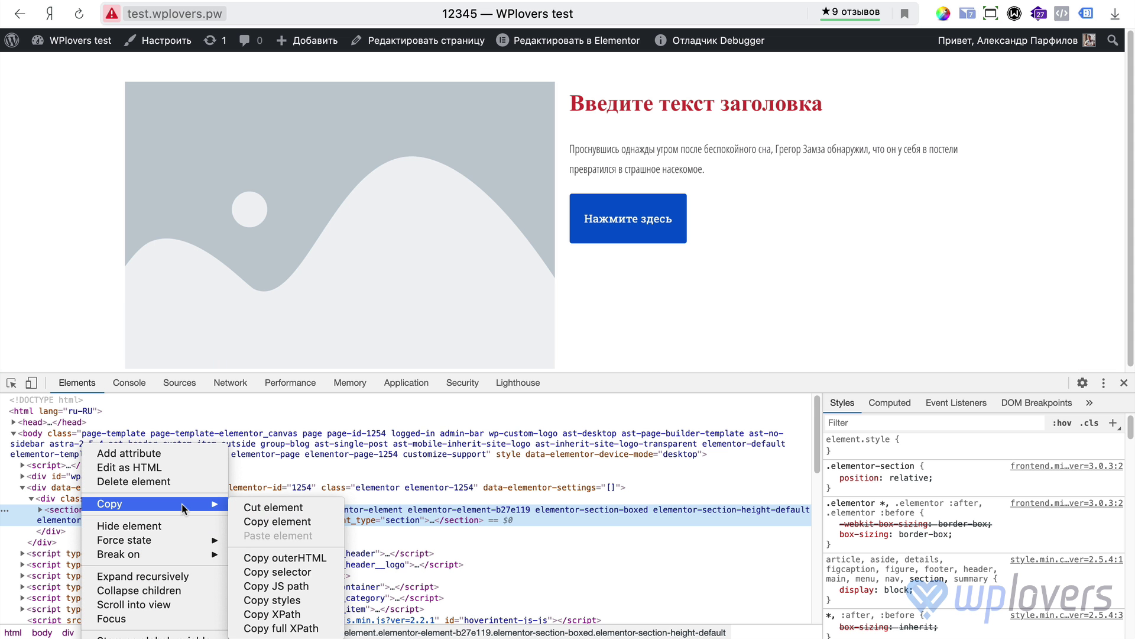
left_click(263, 523)
key("super+Tab")
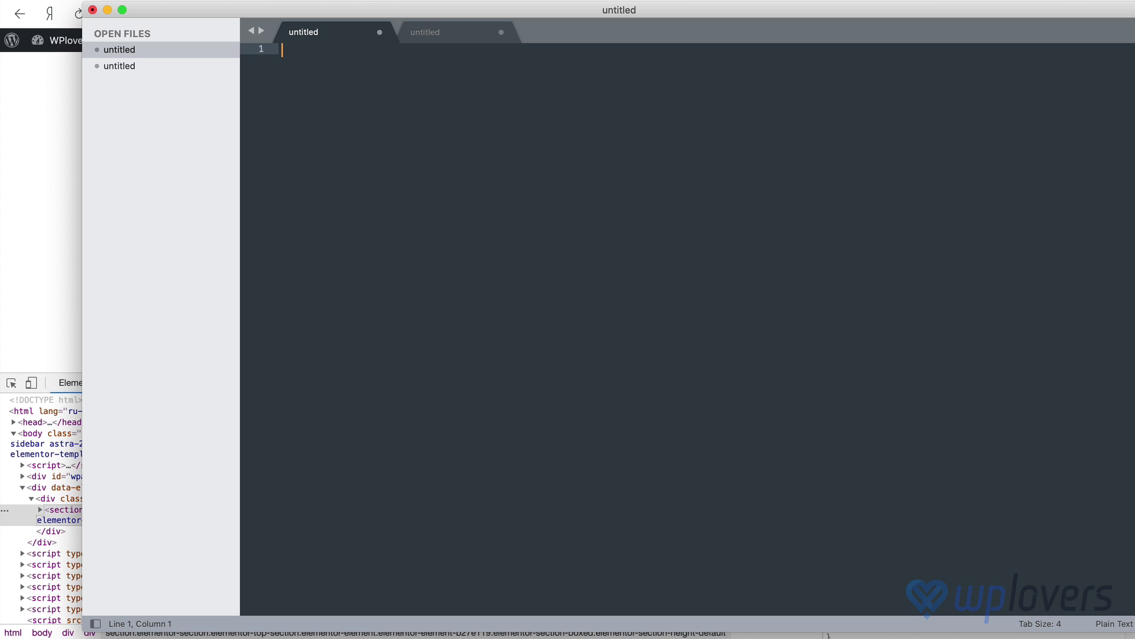
key("super+v")
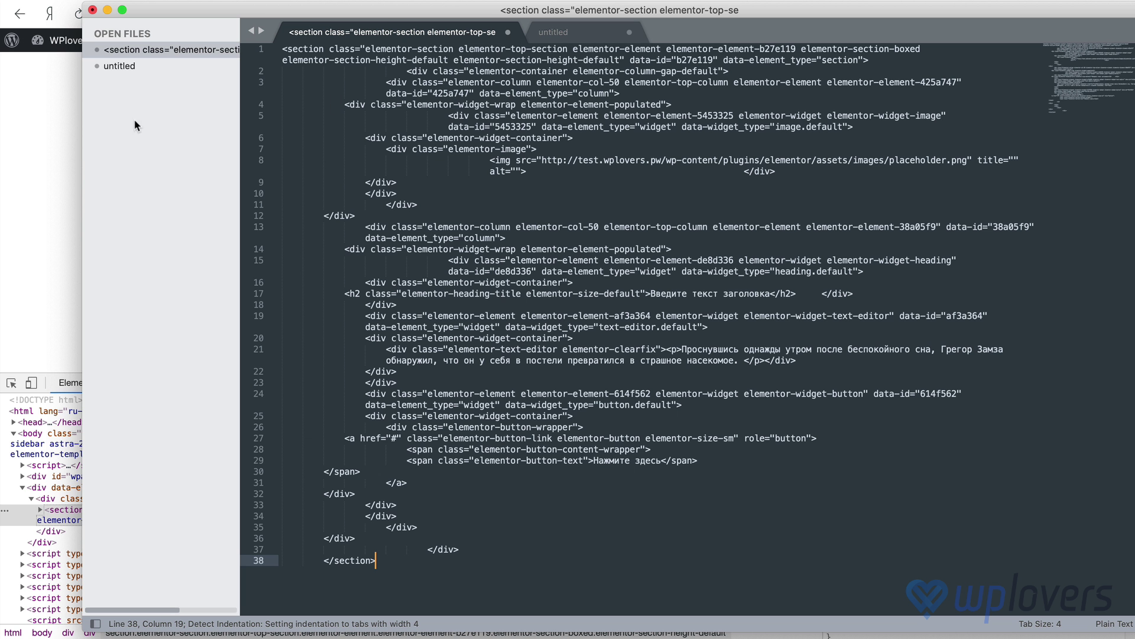
Step: Copy the top section element of the published page 1 секция on wplovers.ru and paste its markup into the second text editor file
key("super+Tab")
right_click(156, 509)
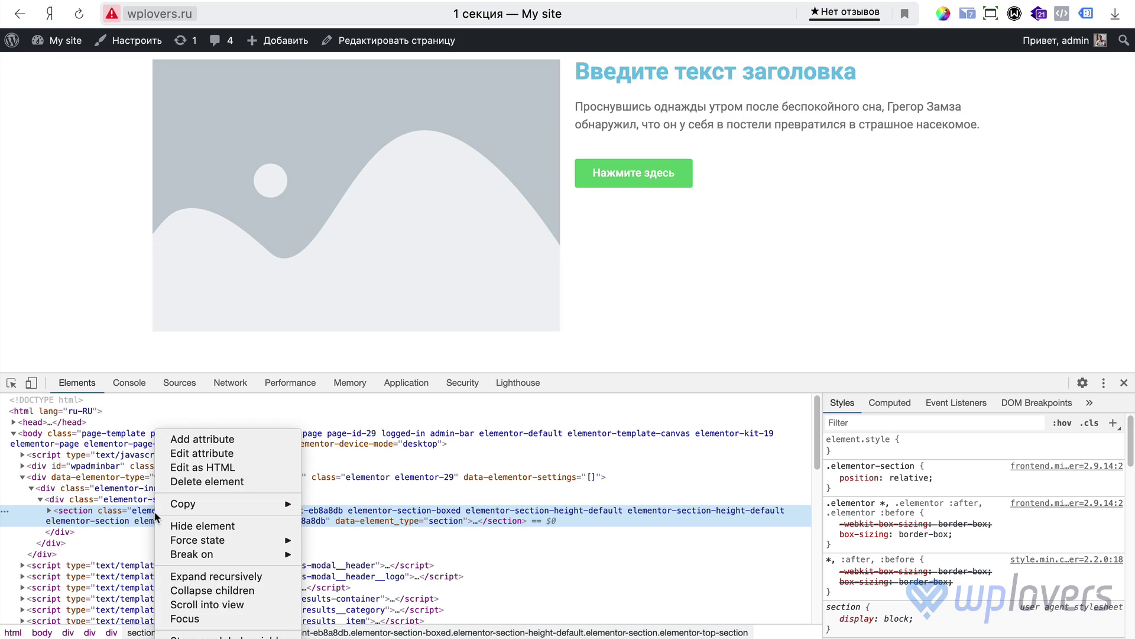
mouse_move(243, 508)
left_click(351, 521)
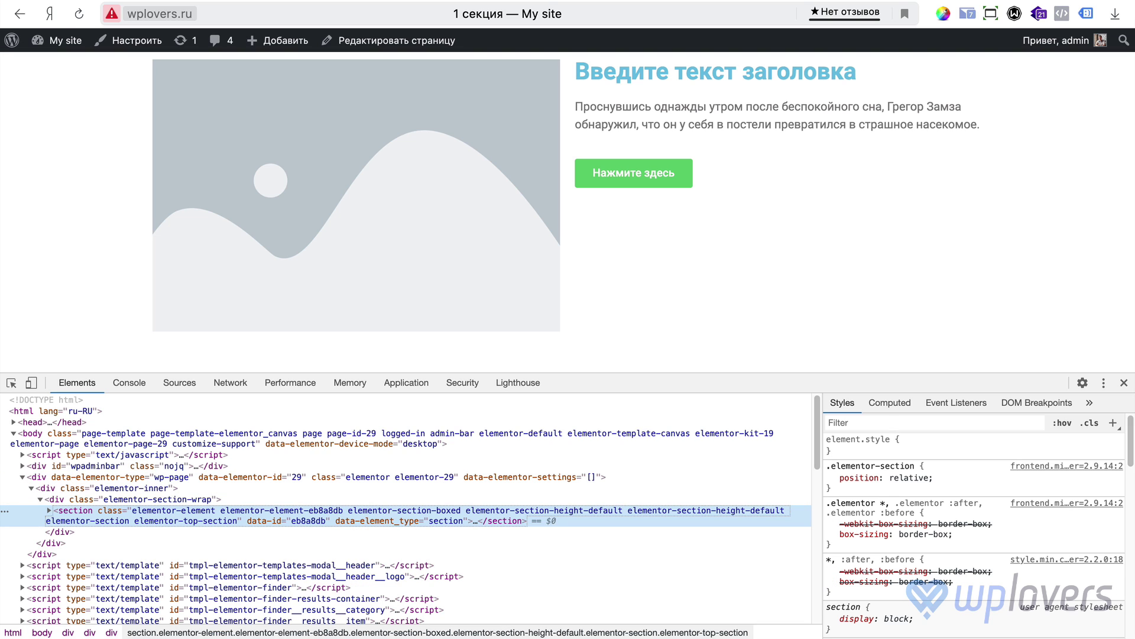
key("super+Tab")
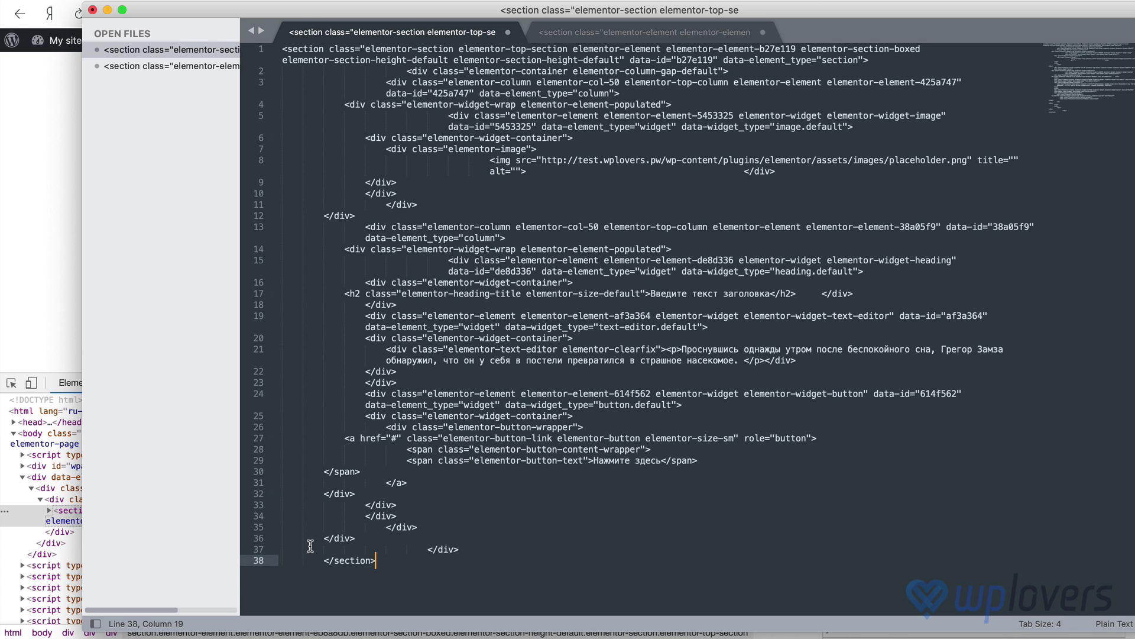
Step: Examine the pasted v2.9 section markup in the second file and return to the Elementor editor for page 12345
left_click(579, 33)
scroll(473, 355, "down", 1)
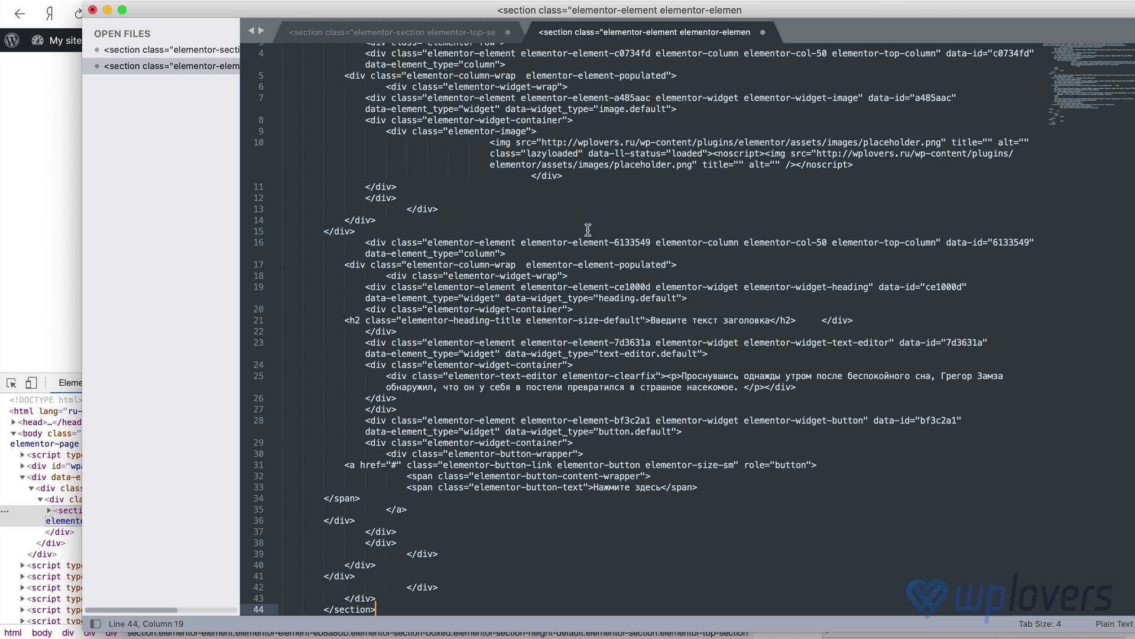
left_click(108, 10)
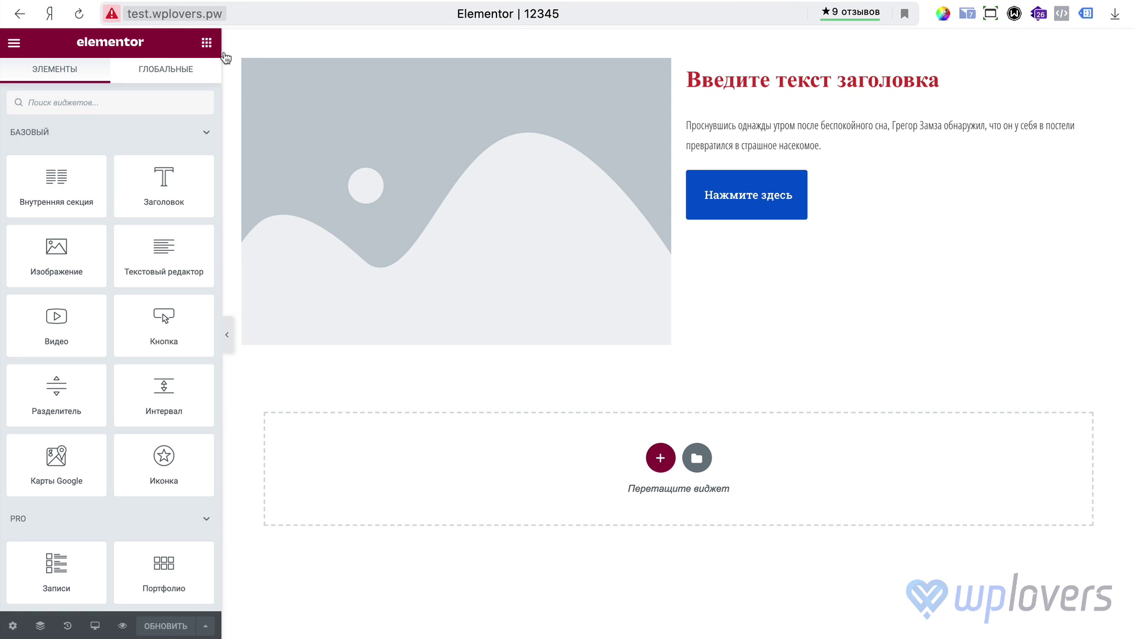
key("ctrl+Tab")
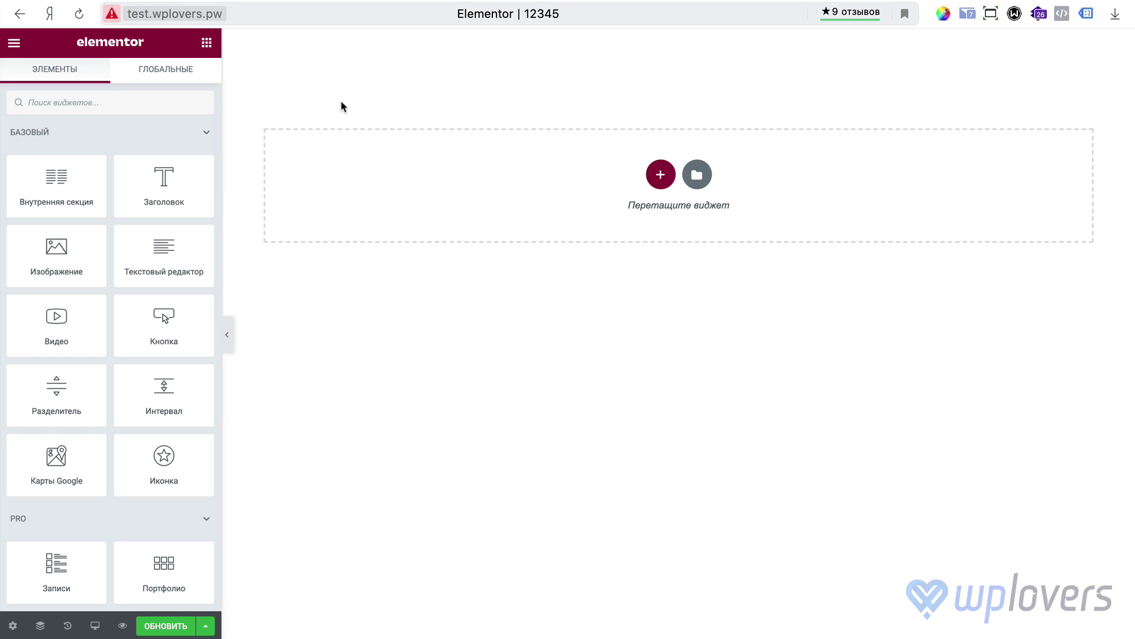
Step: Search the widgets for "ико", add Иконки соцсетей to the empty page, and try its Колонки setting at 2 and 6
type("ико")
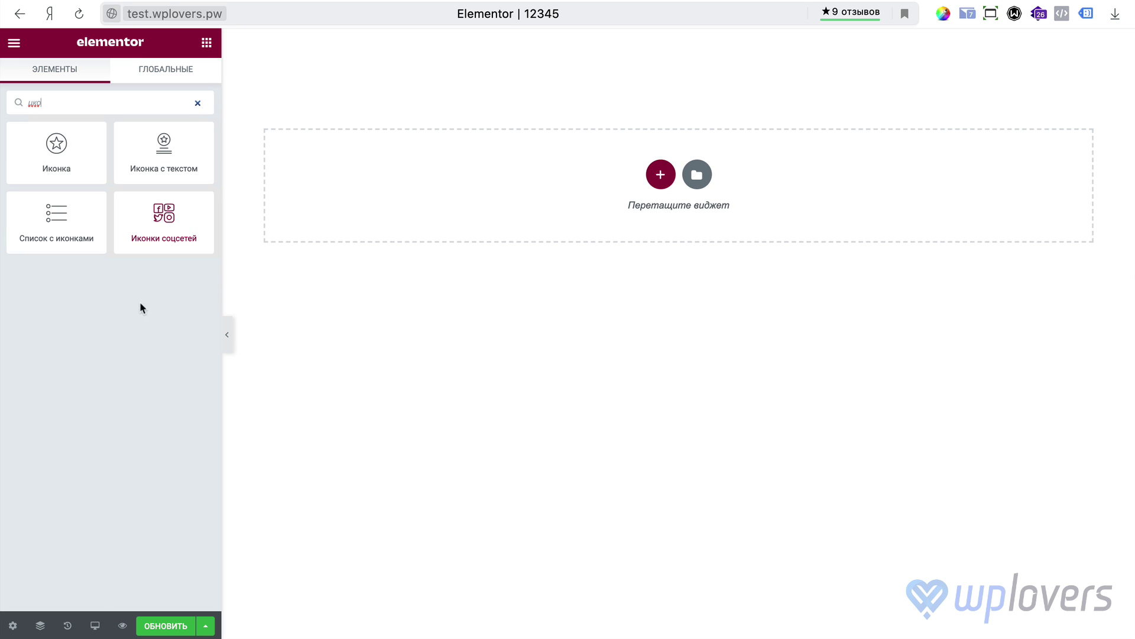
left_click_drag(167, 238, 519, 210)
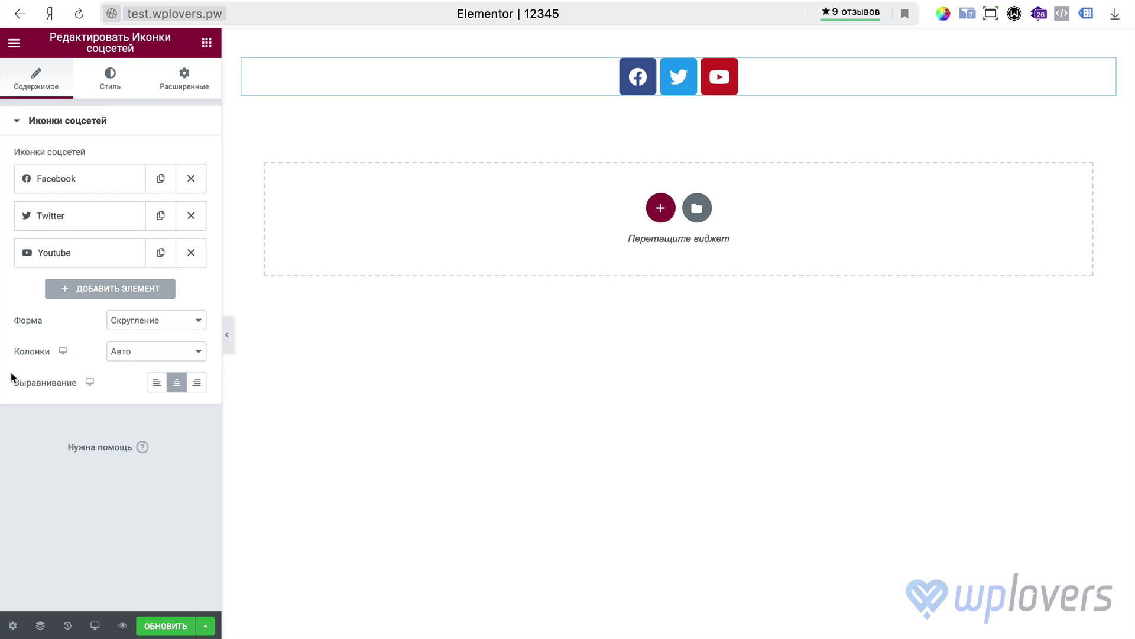
left_click(124, 352)
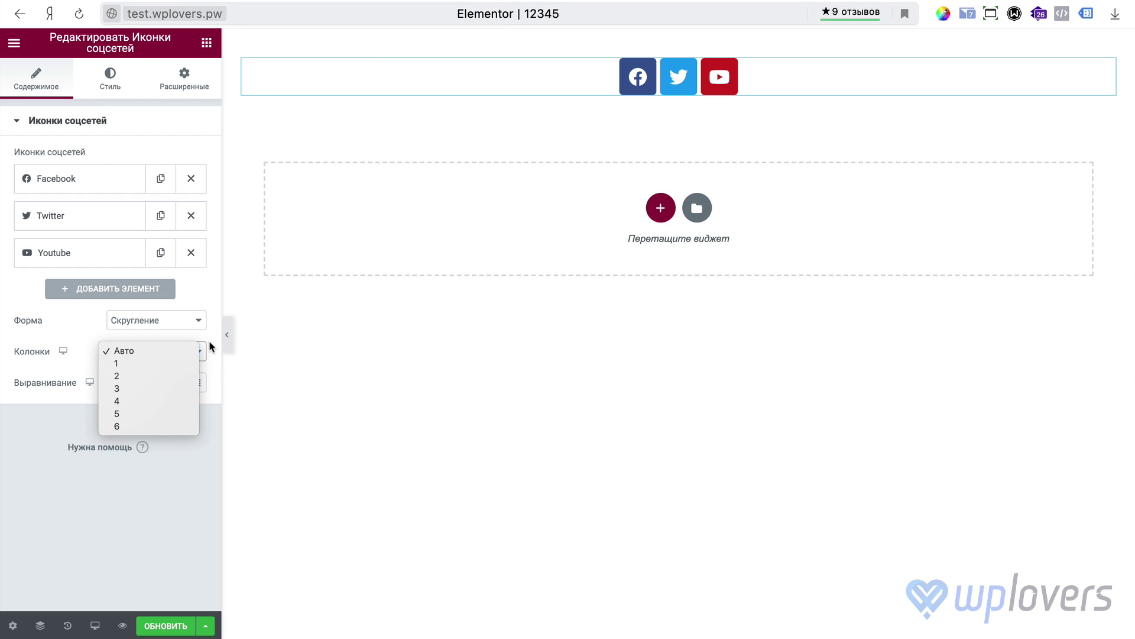
left_click(136, 376)
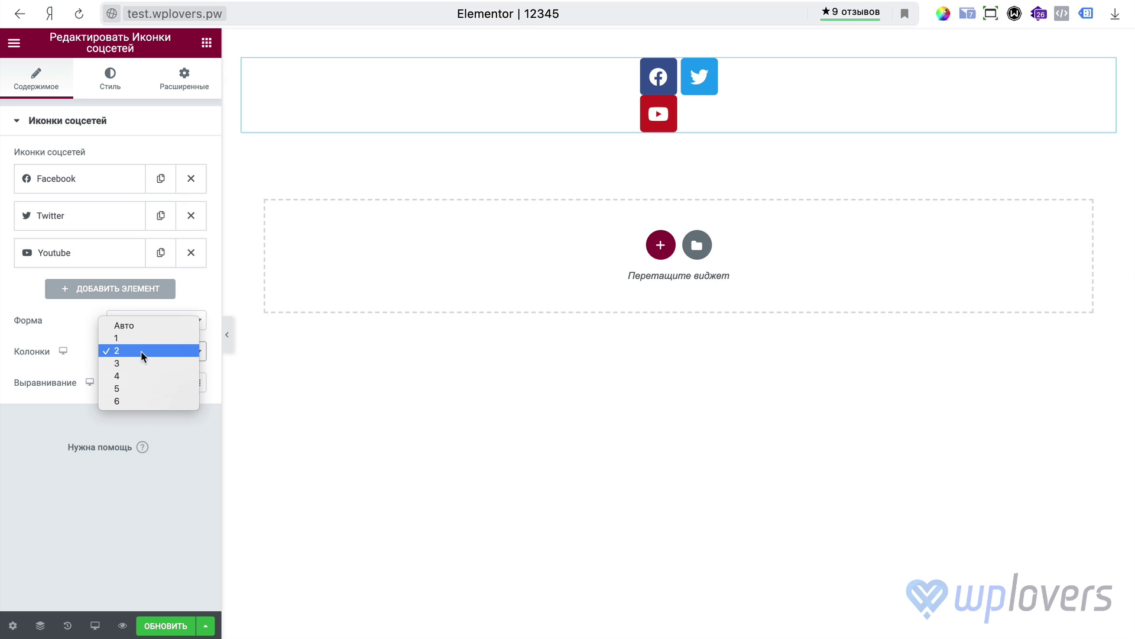
left_click(158, 400)
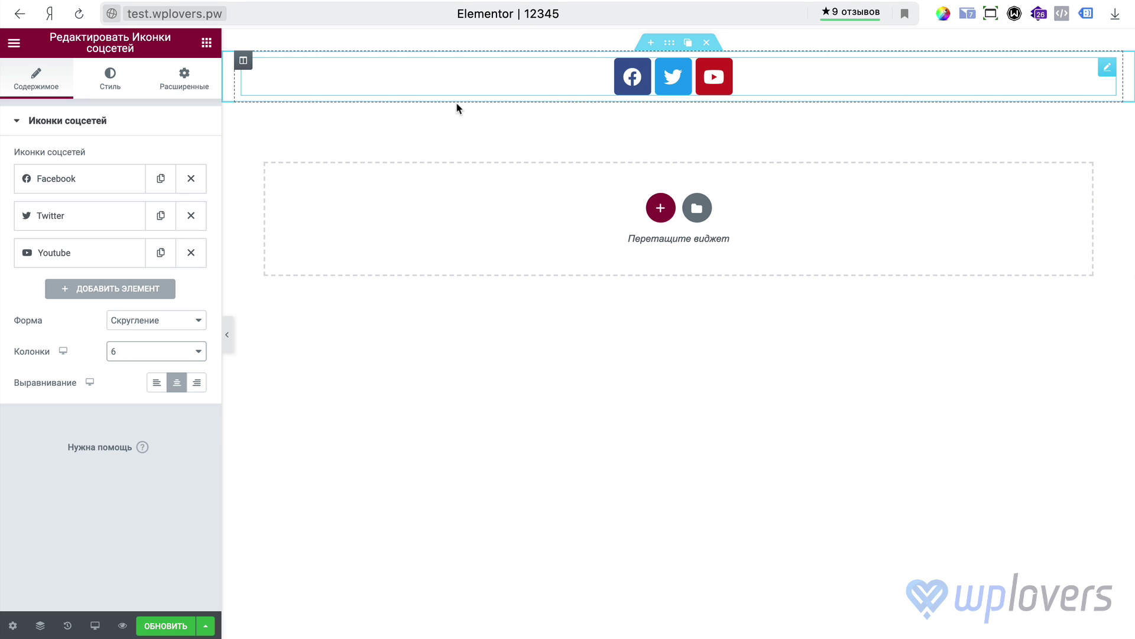
Step: View the device options for Колонки and delete the Иконки соцсетей widget from the page
left_click(63, 351)
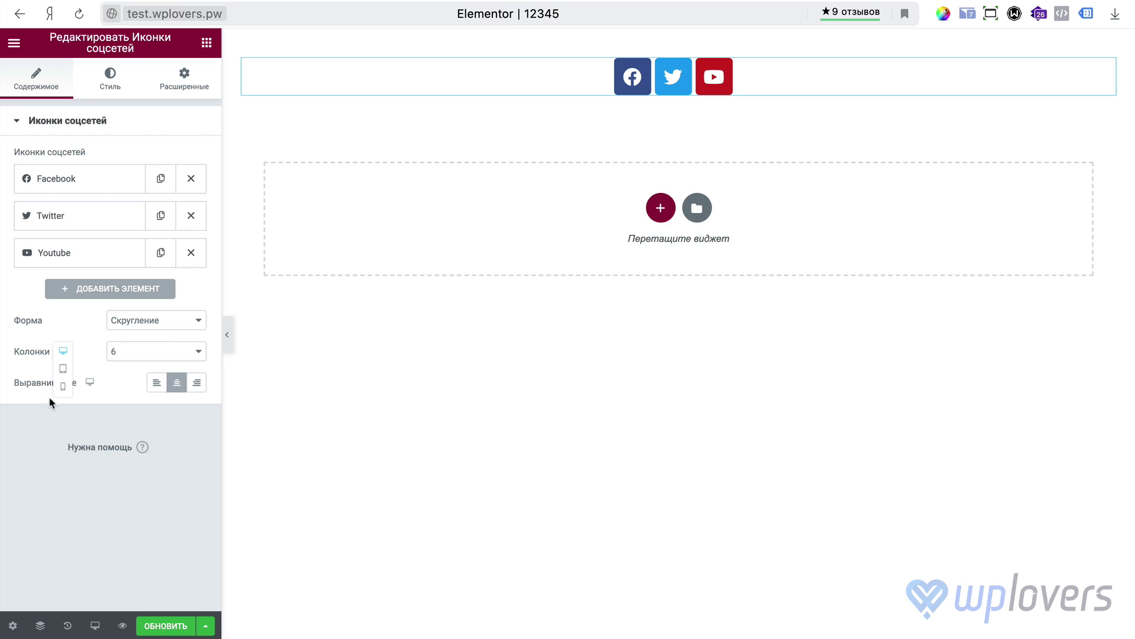
left_click(128, 356)
left_click(69, 330)
key("Delete")
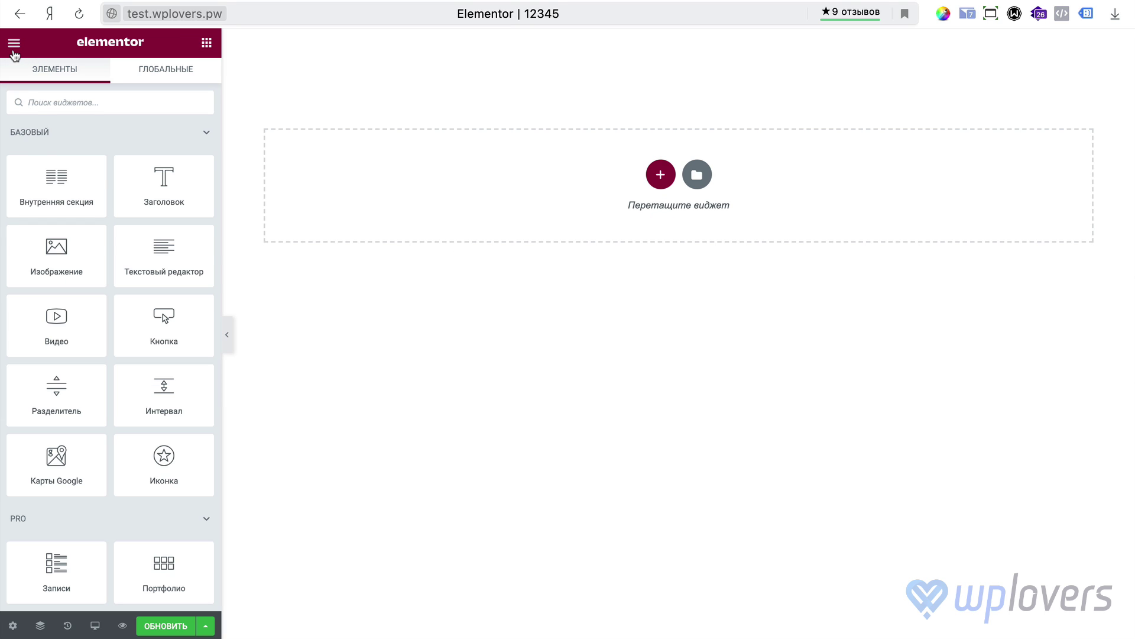
Step: Set Макет страницы по умолчанию to Холст Elementor in the site's Макет settings and update them
left_click(13, 52)
left_click(101, 112)
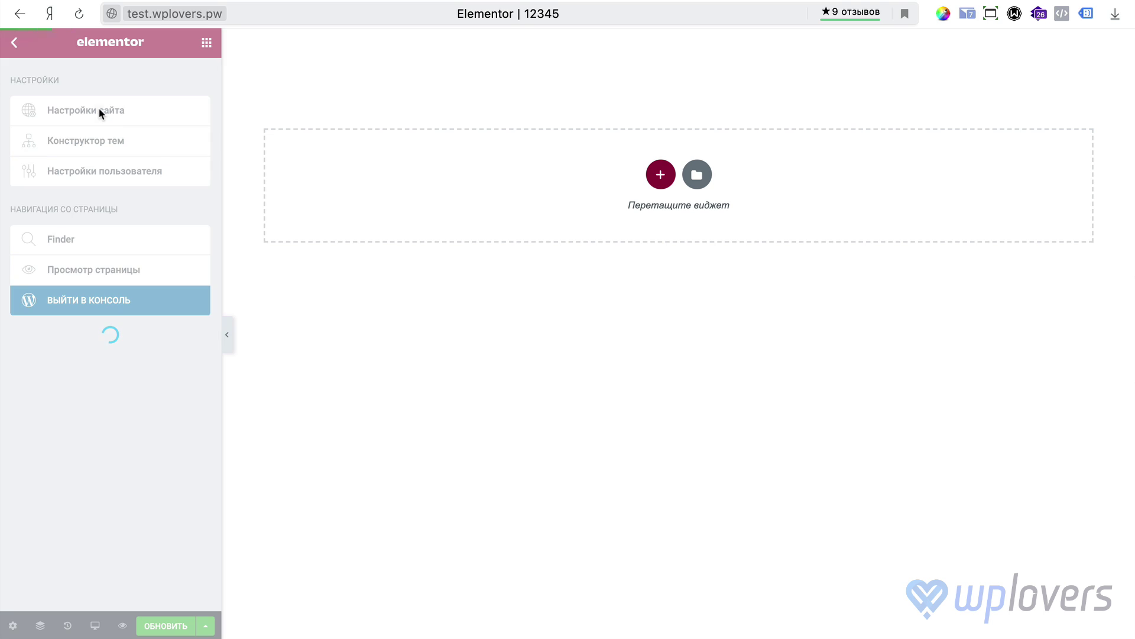
left_click(96, 438)
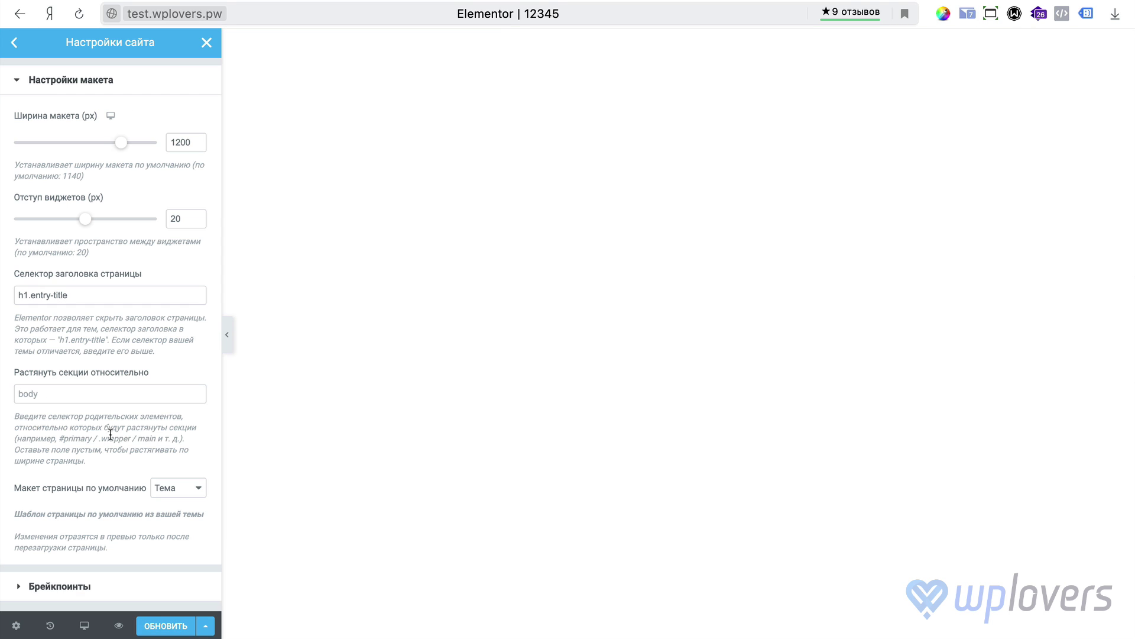
left_click(189, 493)
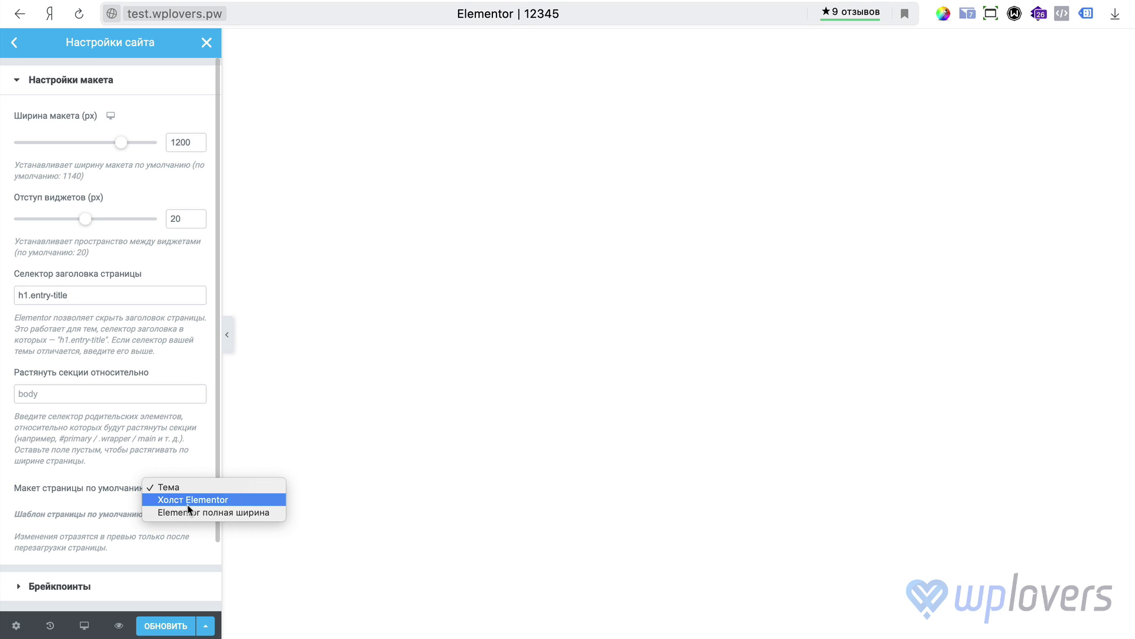
left_click(190, 502)
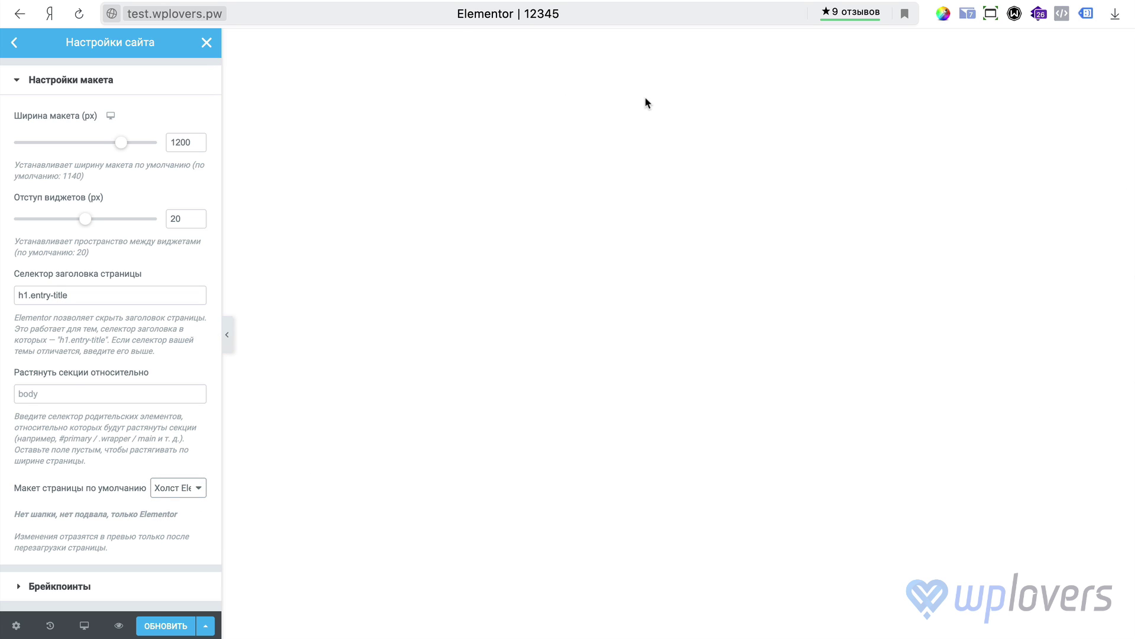
left_click(195, 489)
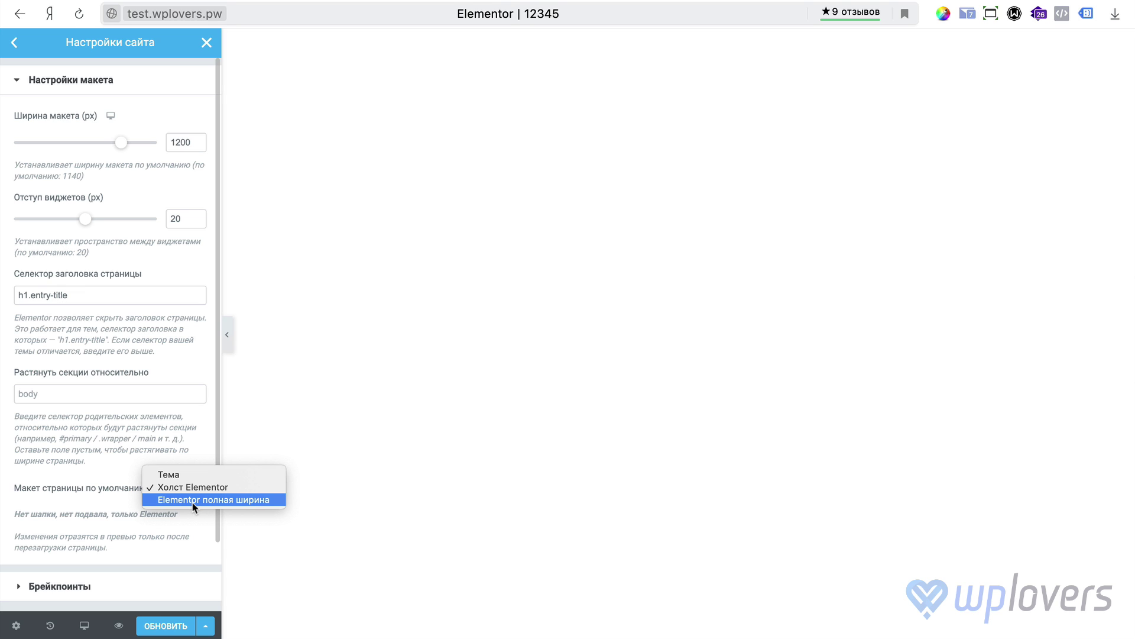
left_click(160, 487)
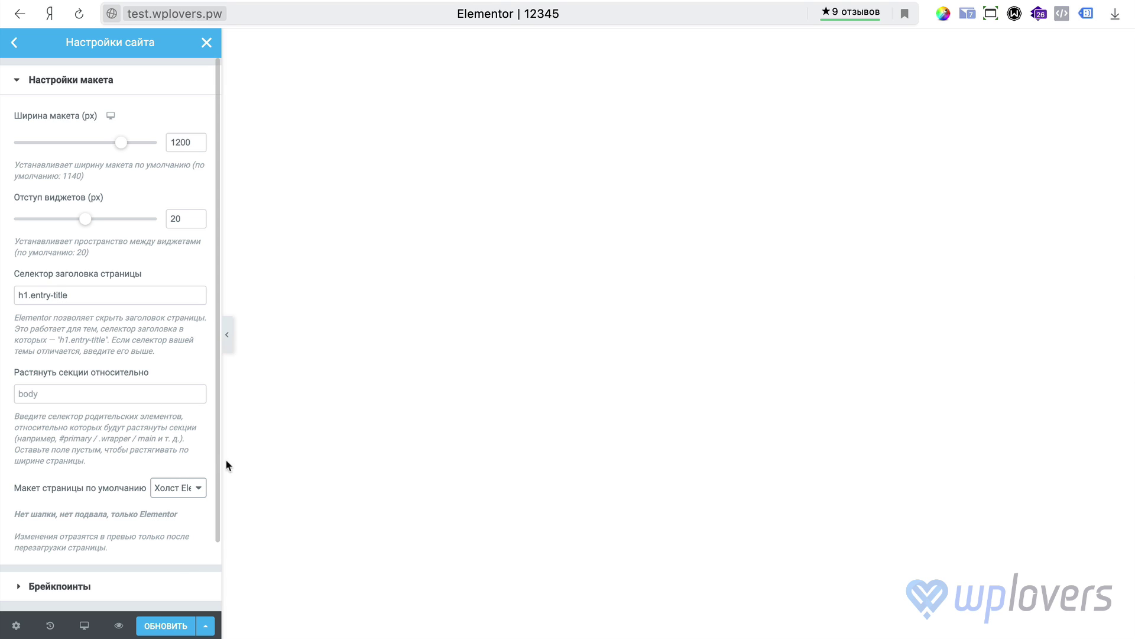
left_click(169, 626)
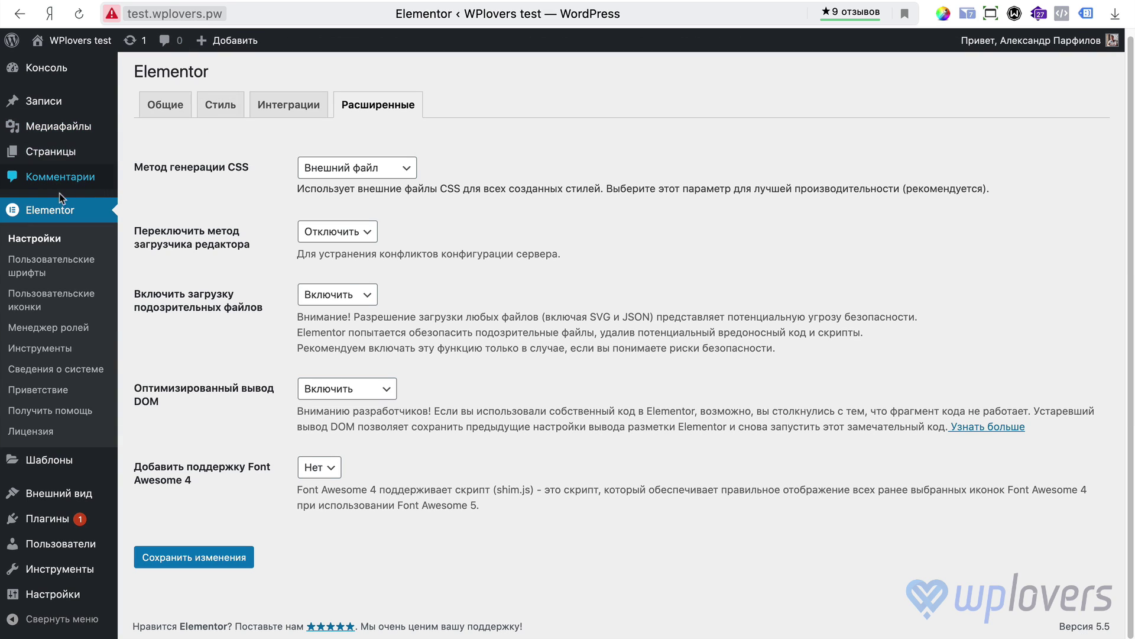
Step: Create a new WordPress page titled "авмвм" and open it for editing in Elementor
left_click(59, 145)
scroll(459, 434, "down", 1)
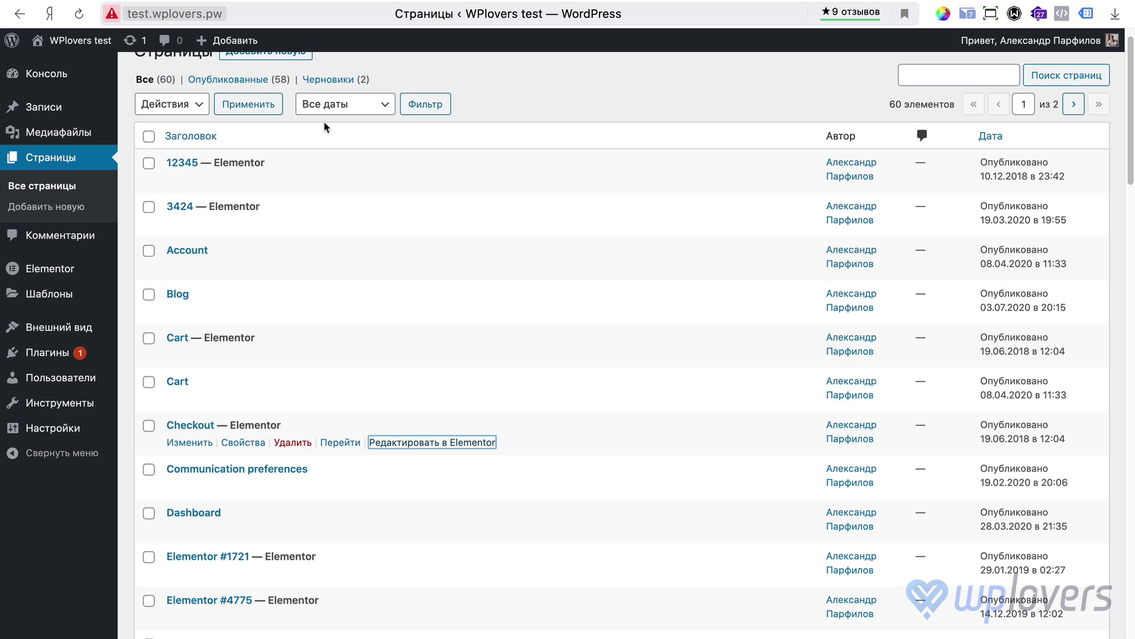
scroll(324, 127, "up", 1)
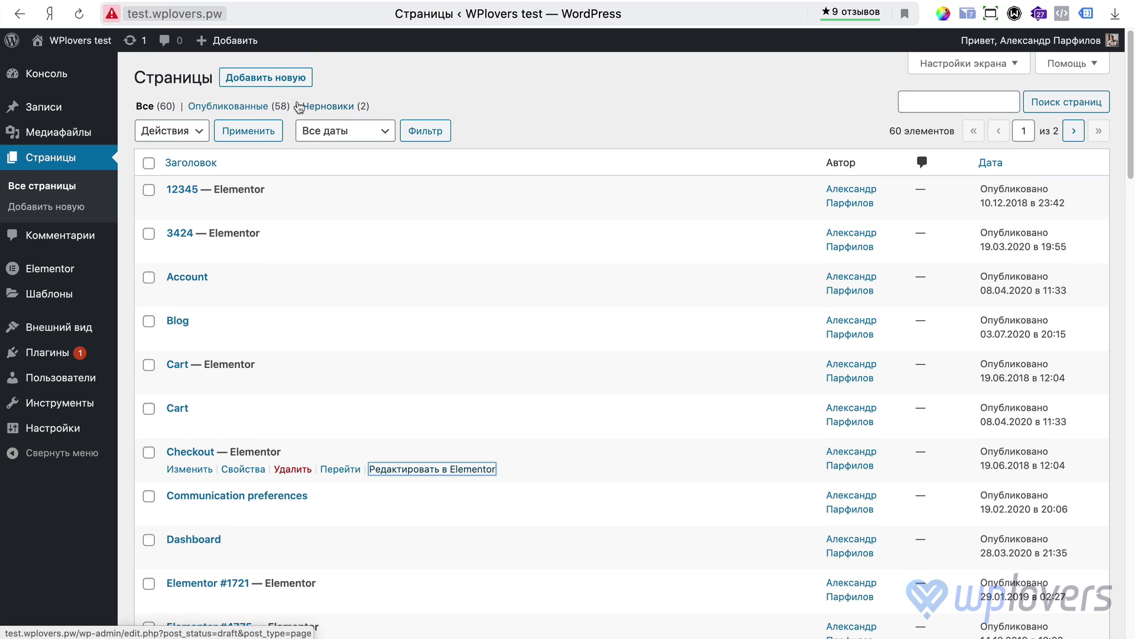
left_click(278, 76)
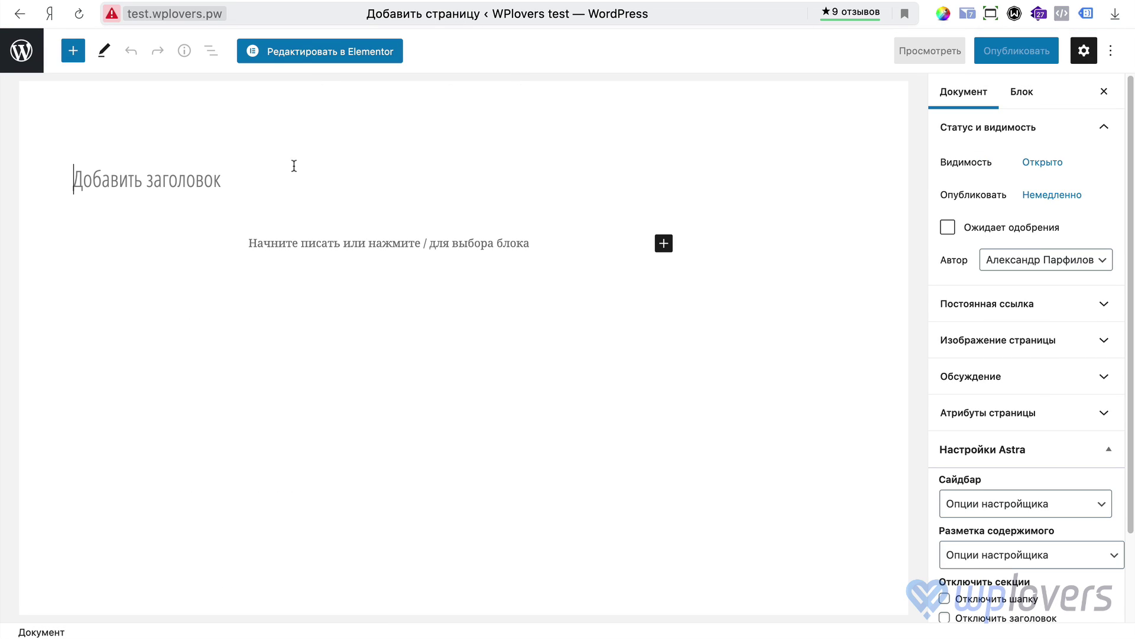
type("авмвм")
left_click(327, 51)
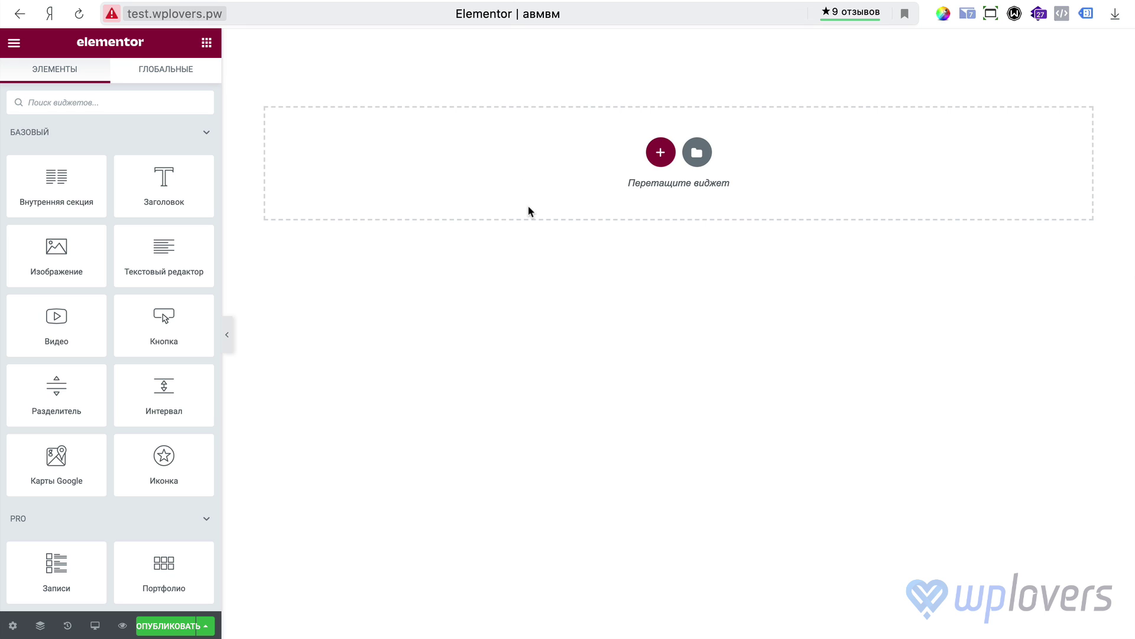
Step: View the available Макет страницы options in the page settings of авмвм
left_click(13, 626)
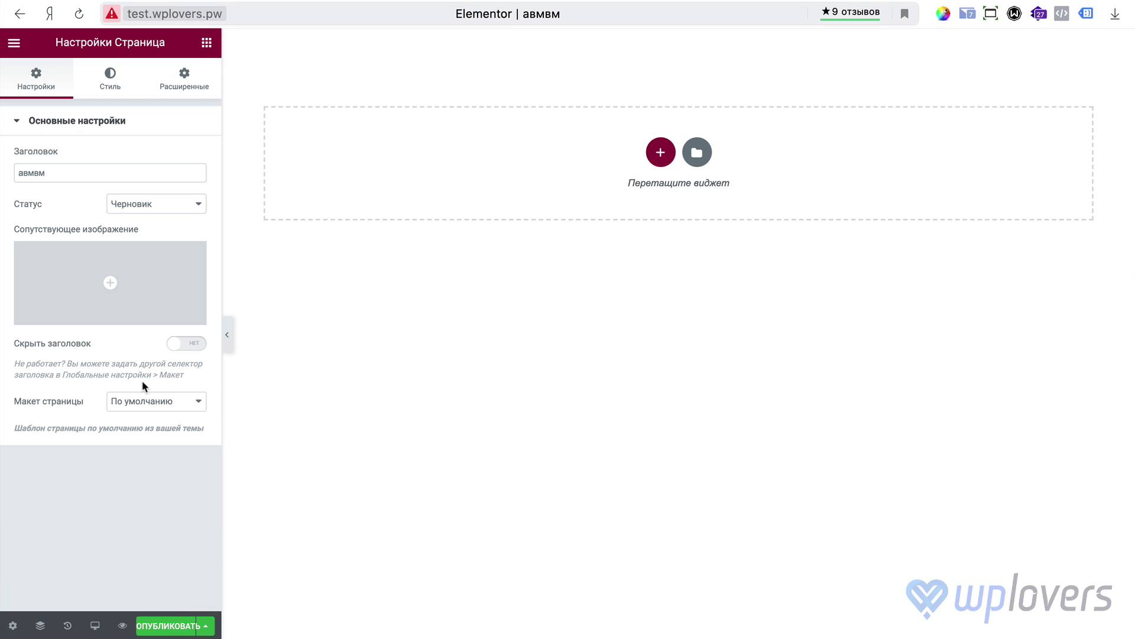
left_click(166, 412)
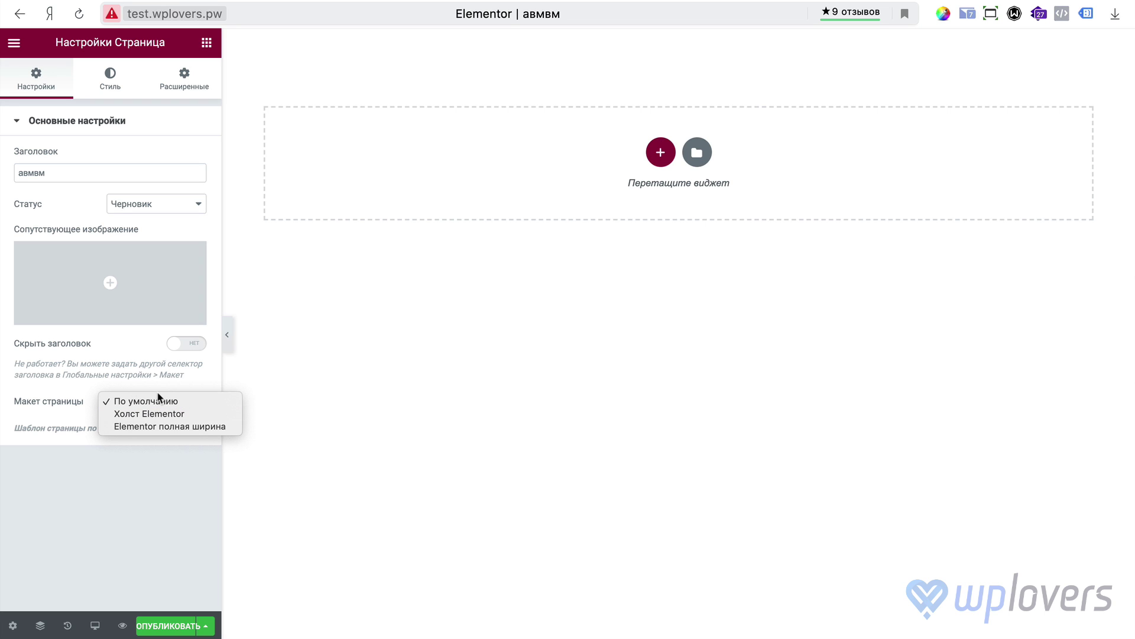
left_click(16, 51)
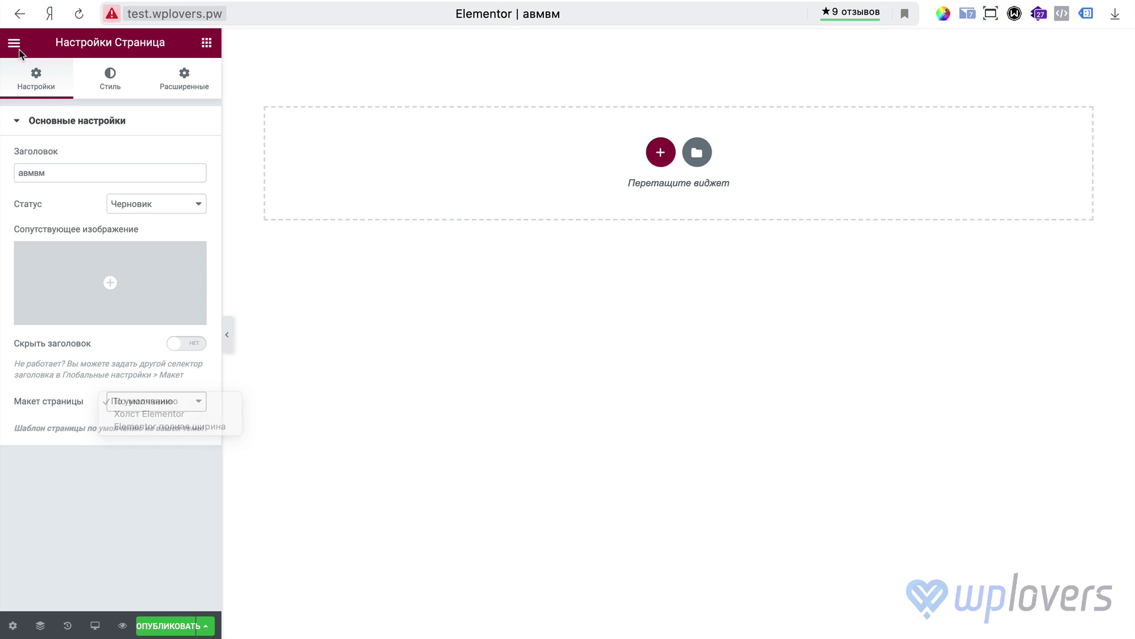
Step: Check the Макет страницы по умолчанию value in the site's Макет settings
left_click(16, 50)
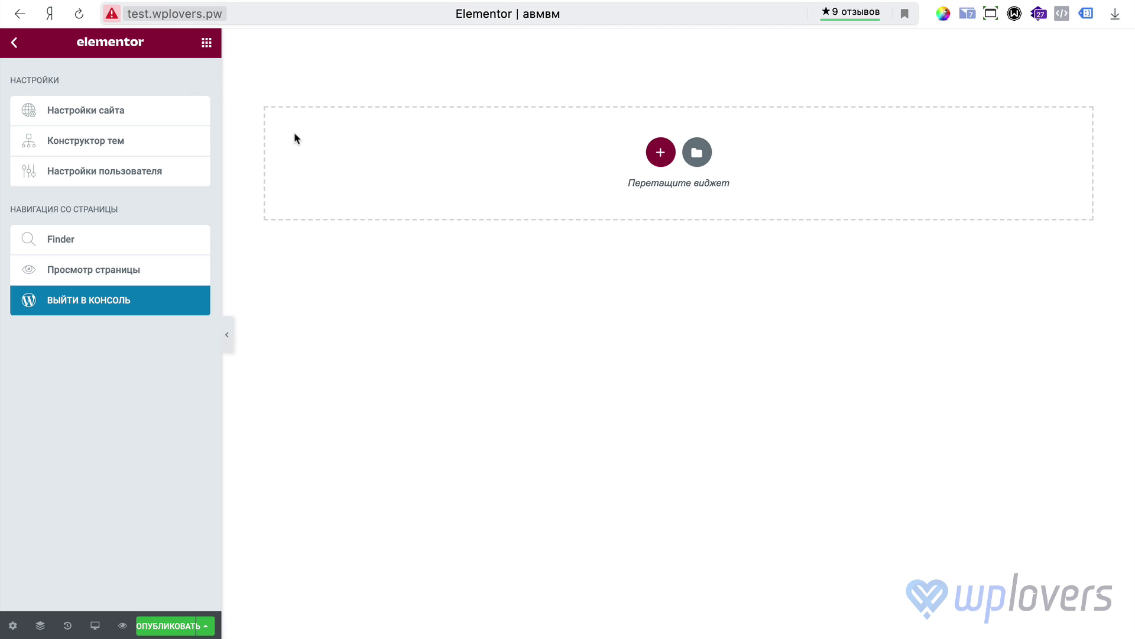
left_click(94, 110)
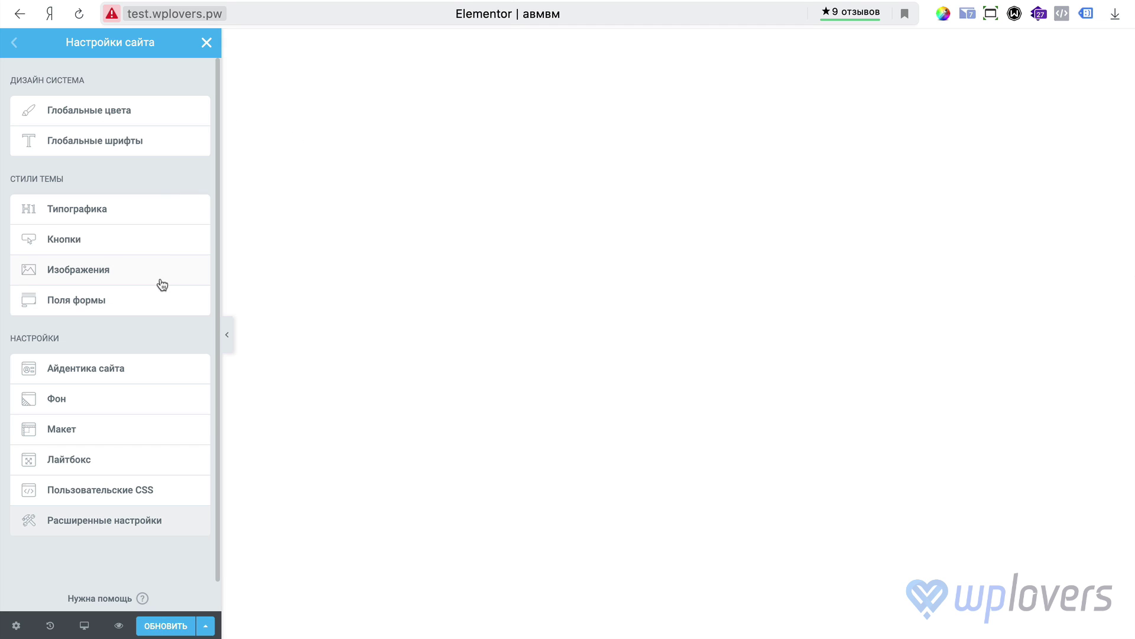
left_click(82, 442)
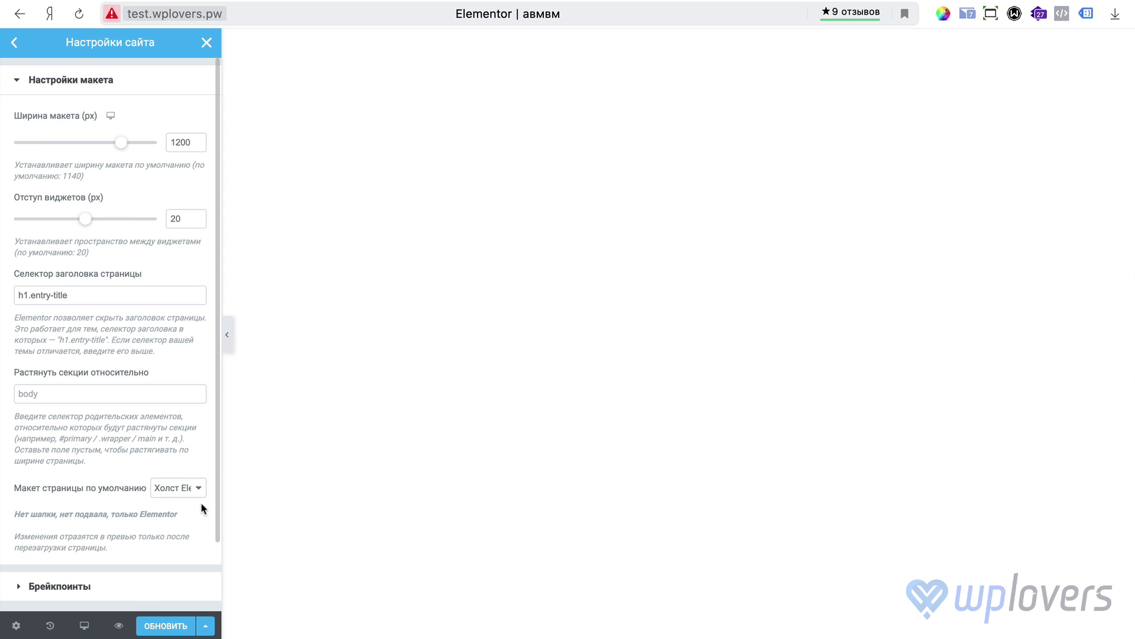
left_click(14, 42)
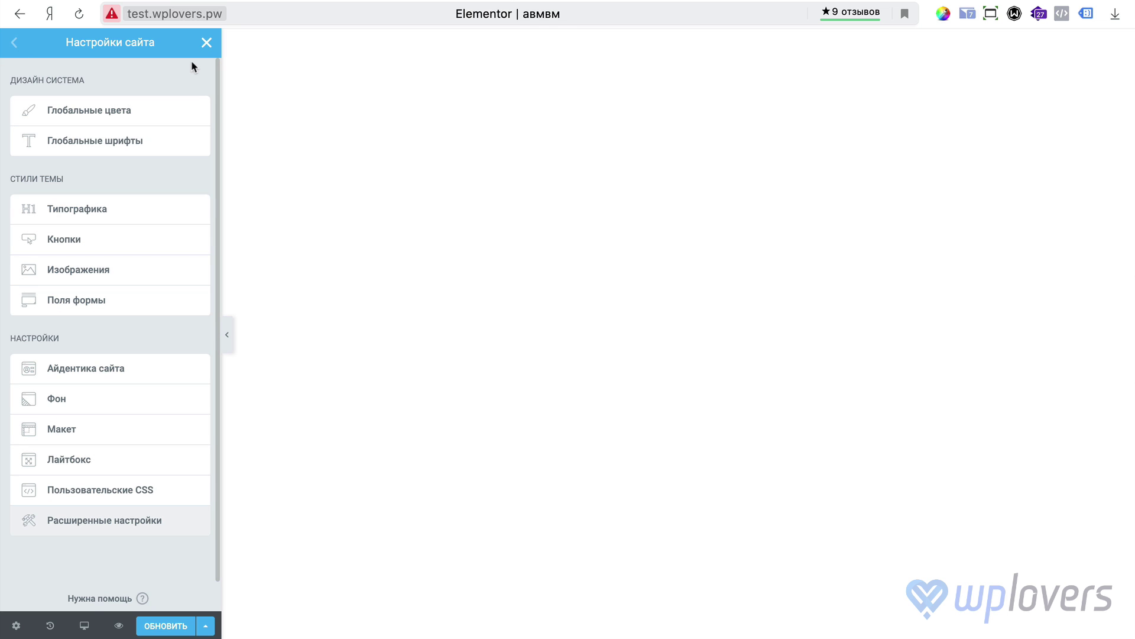
Step: Close the site settings and review the Макет страницы choices for page авмвм again
left_click(207, 42)
left_click(13, 626)
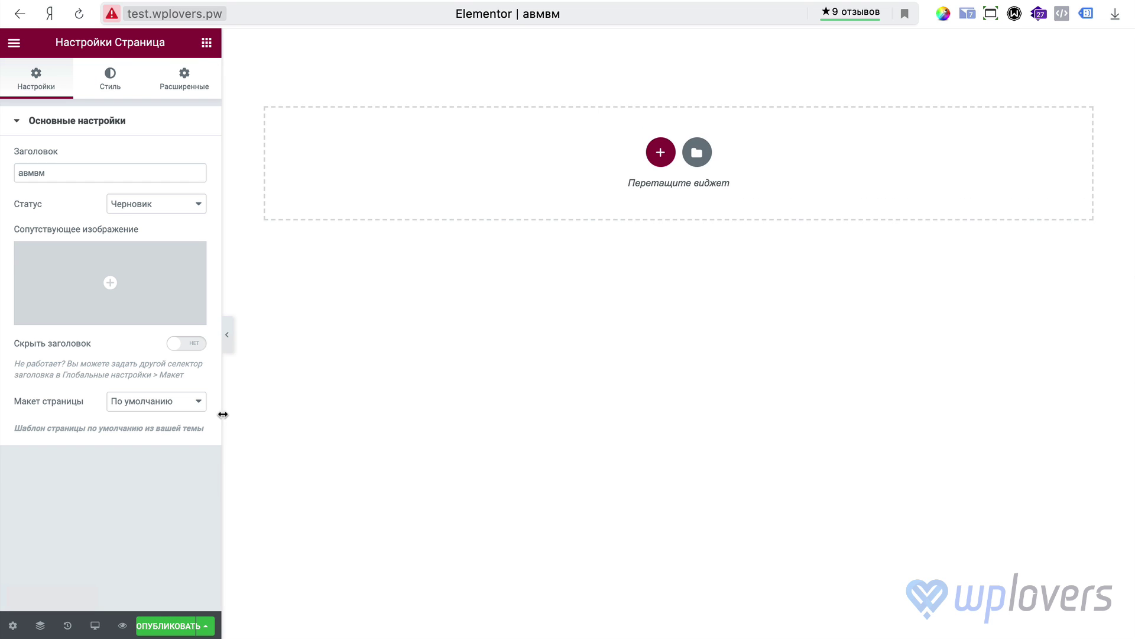
left_click(177, 405)
left_click(208, 427)
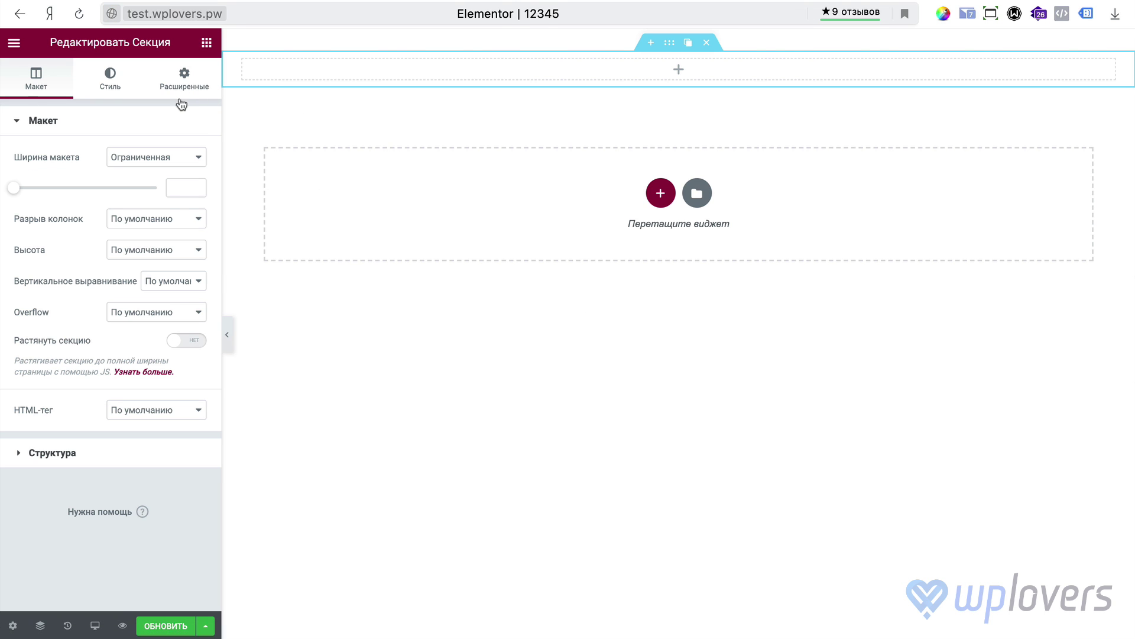
Step: View the device options of the Z-индекс setting in the empty section's advanced settings
left_click(202, 84)
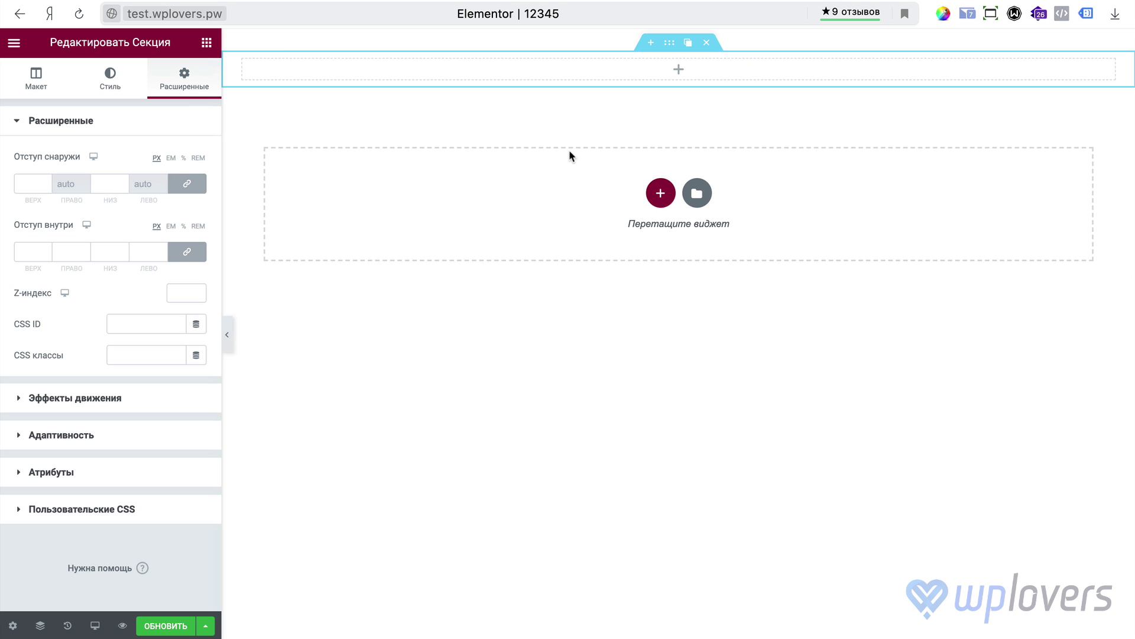
left_click(64, 292)
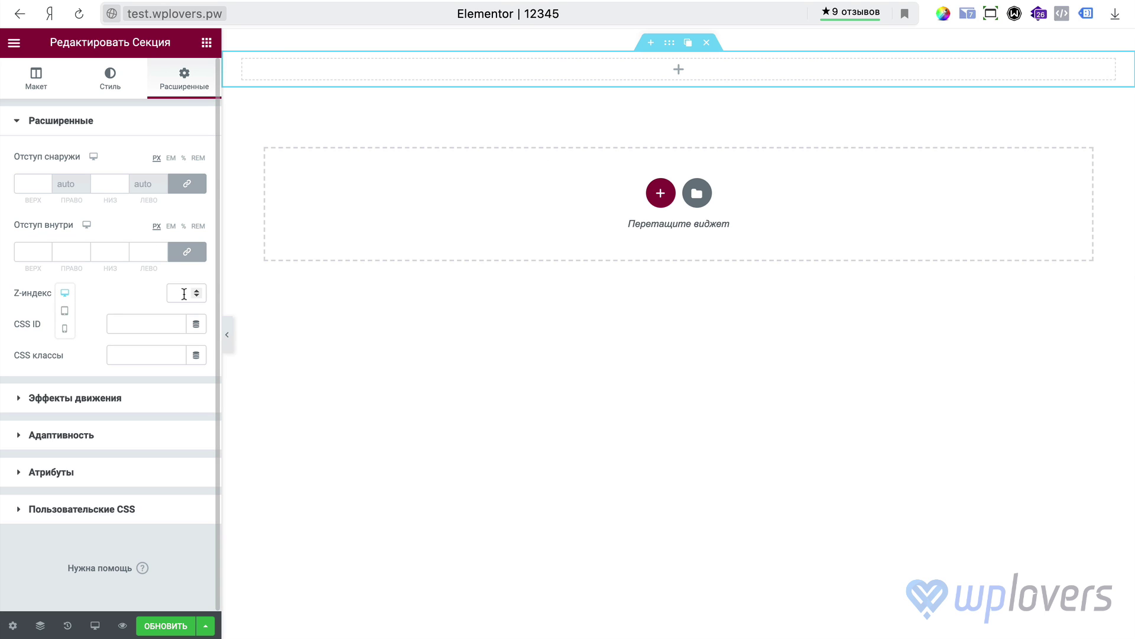
left_click(135, 298)
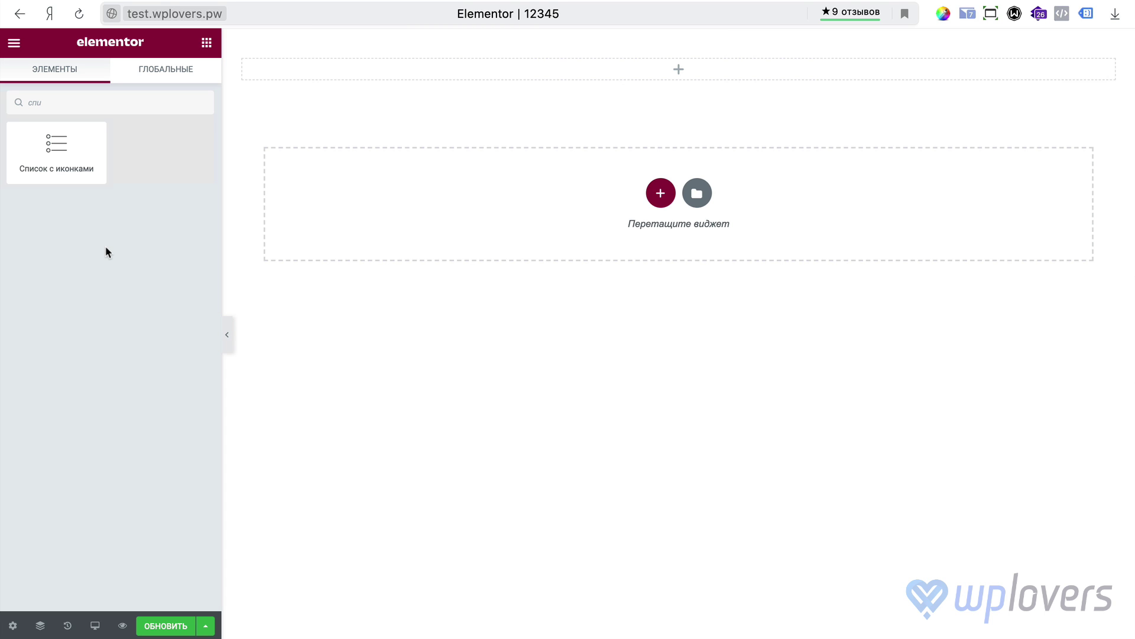
left_click_drag(69, 167, 524, 76)
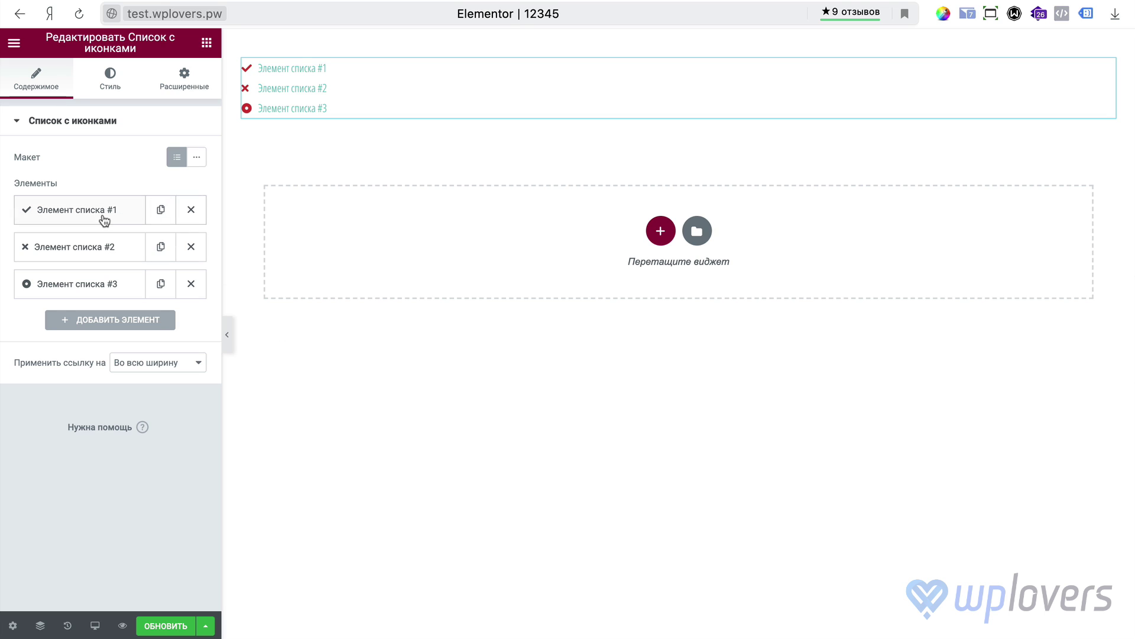
left_click(90, 220)
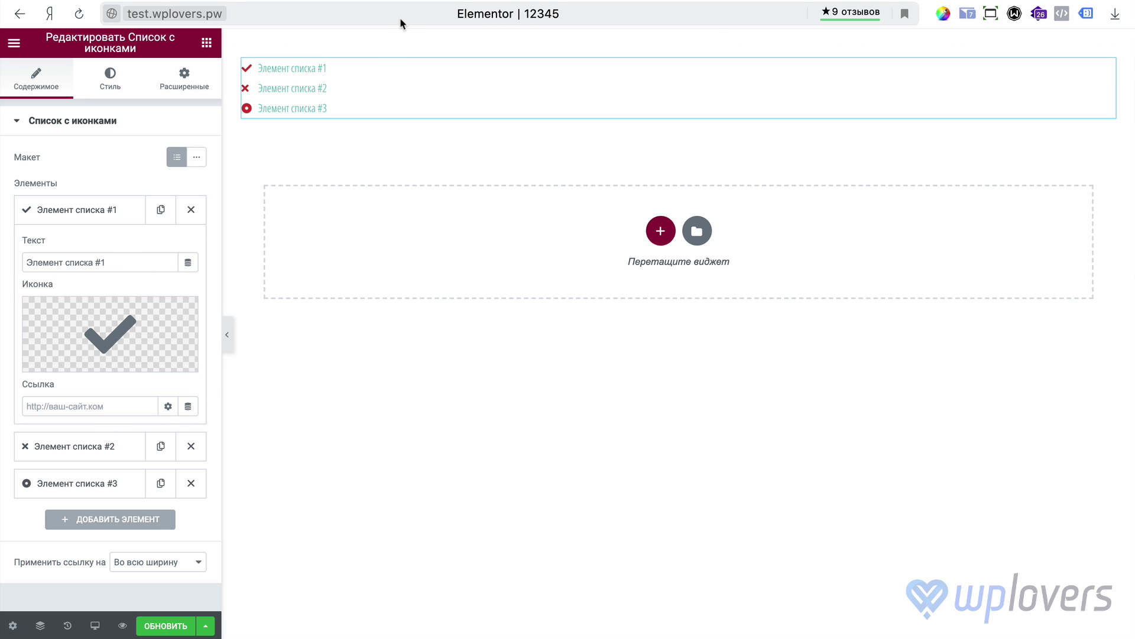
type("http://test.wplovers.pw")
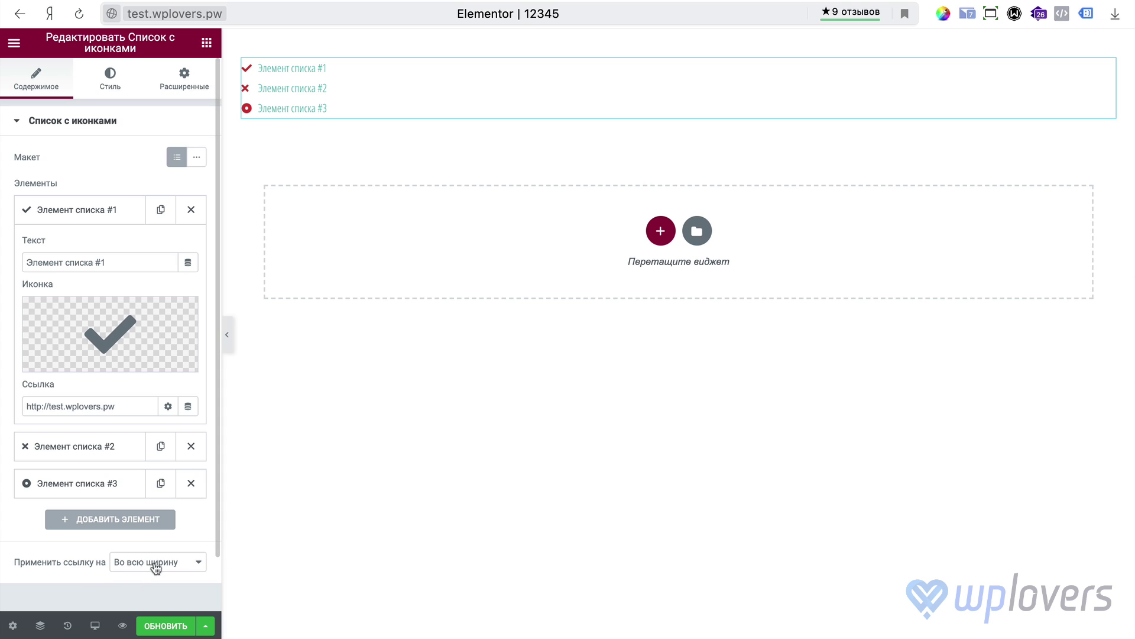
Step: Set the icon list's Применить ссылку на option to Друг за другом
left_click(184, 563)
left_click(183, 577)
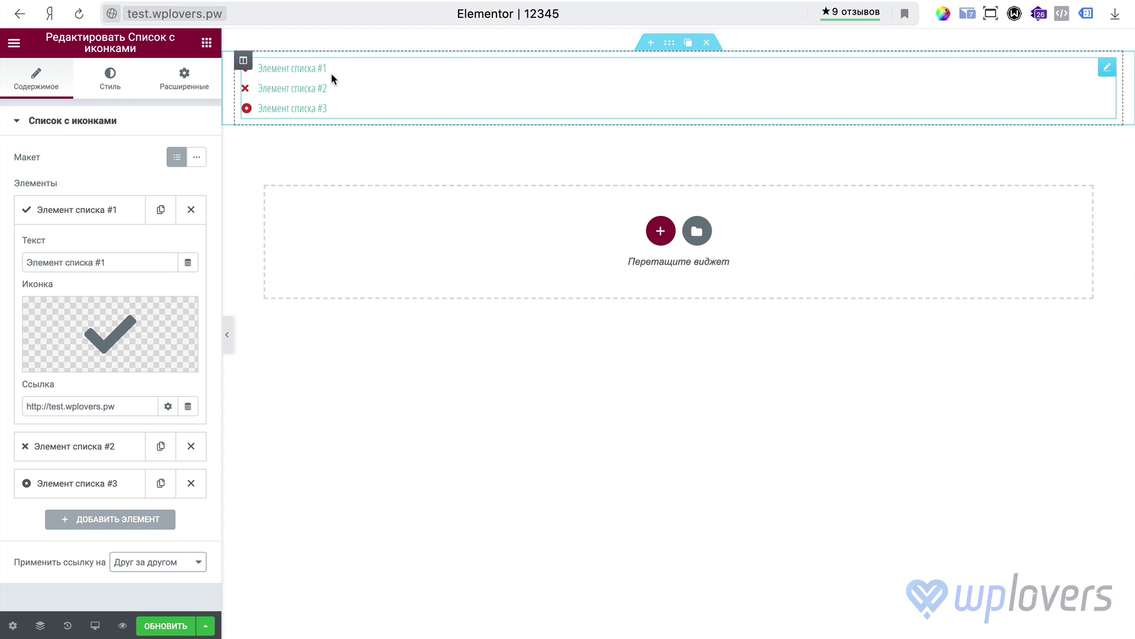
Step: Add a Картинка с текстом widget to the empty section and set its image's Скругление углов to 49 px
left_click(206, 42)
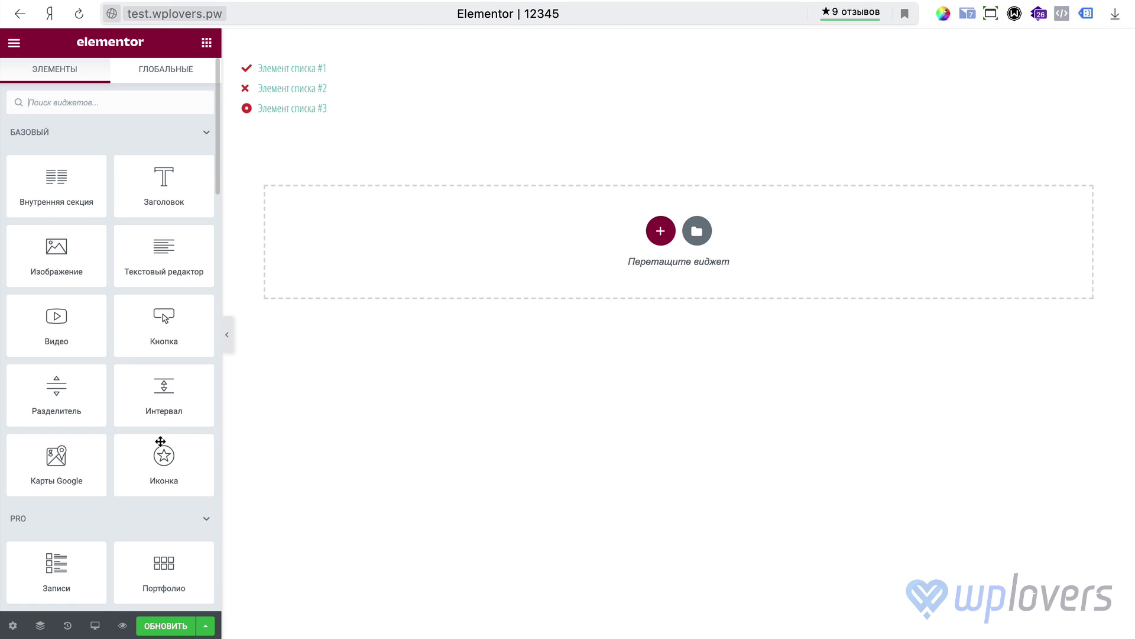
scroll(159, 449, "down", 5)
scroll(197, 489, "down", 1)
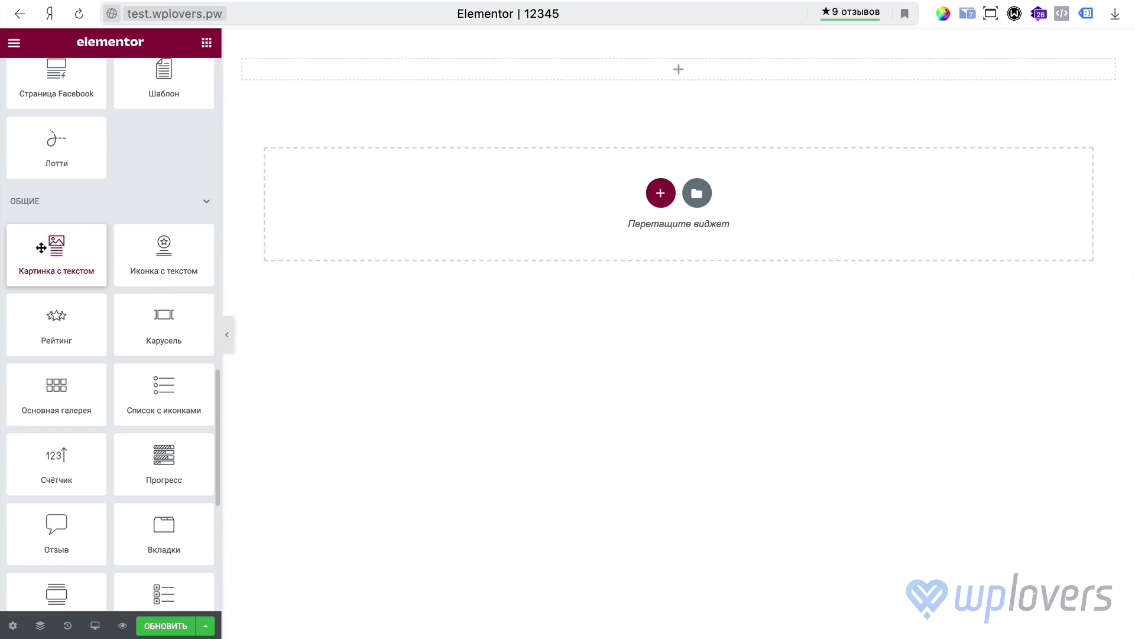
left_click_drag(18, 246, 446, 63)
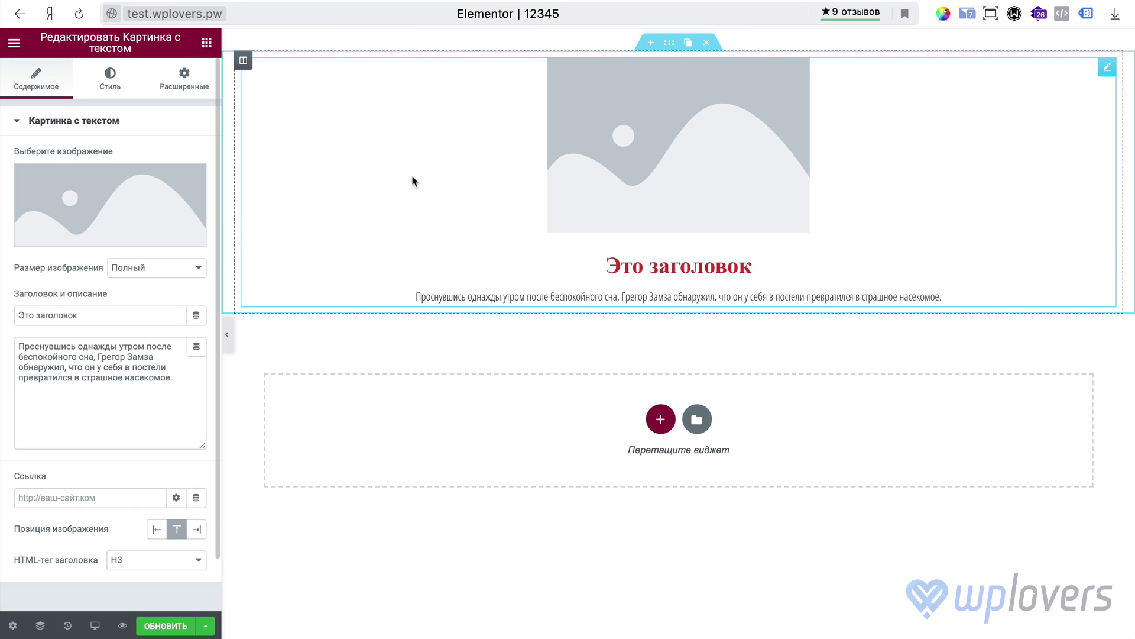
left_click(110, 80)
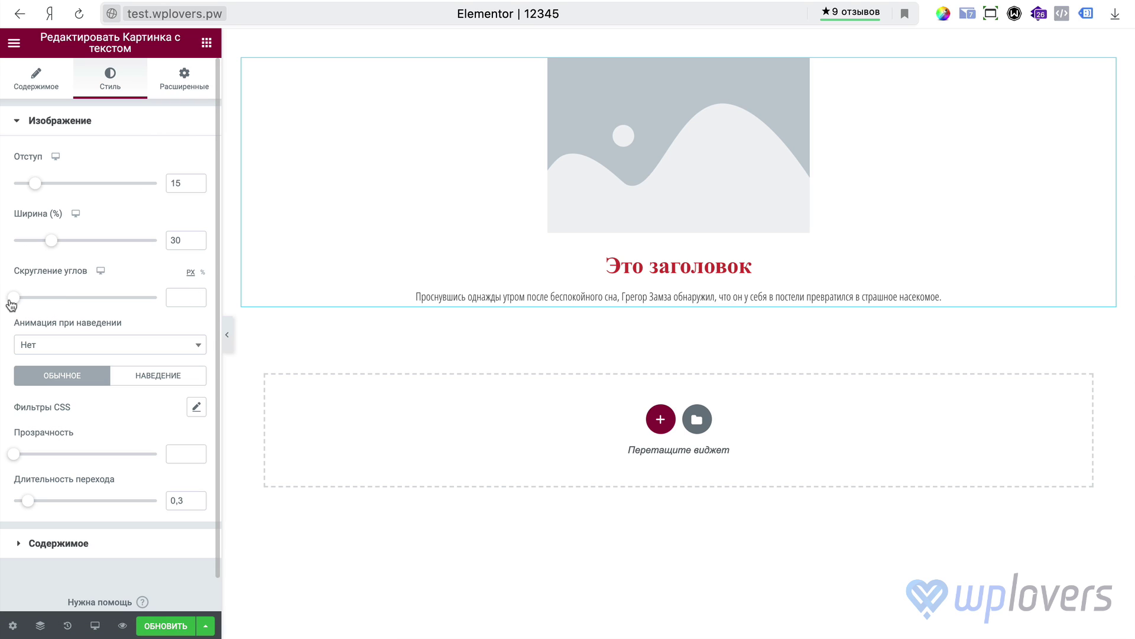
left_click_drag(13, 299, 83, 298)
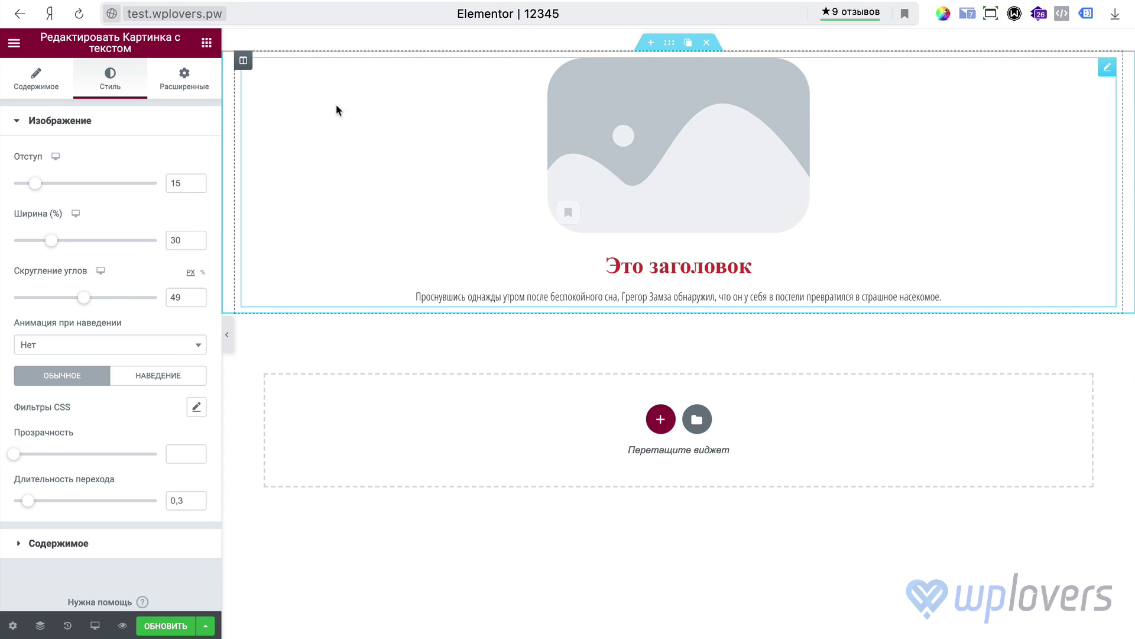
Step: Review the advanced settings of the Картинка с текстом widget, including Z-индекс
left_click(172, 89)
scroll(115, 534, "down", 2)
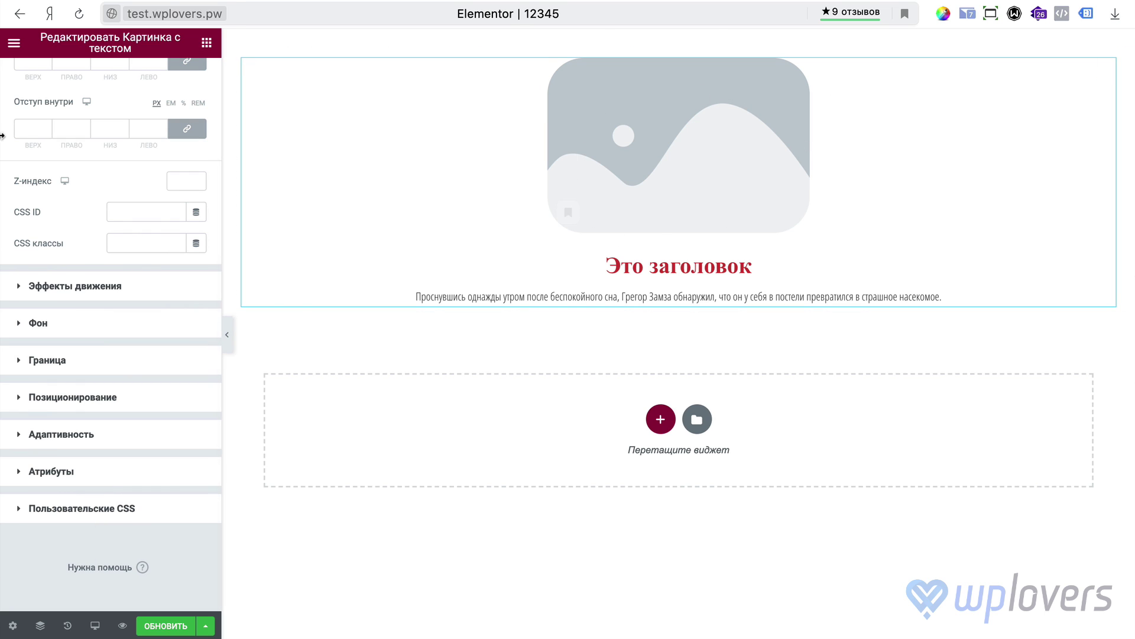
scroll(112, 355, "up", 2)
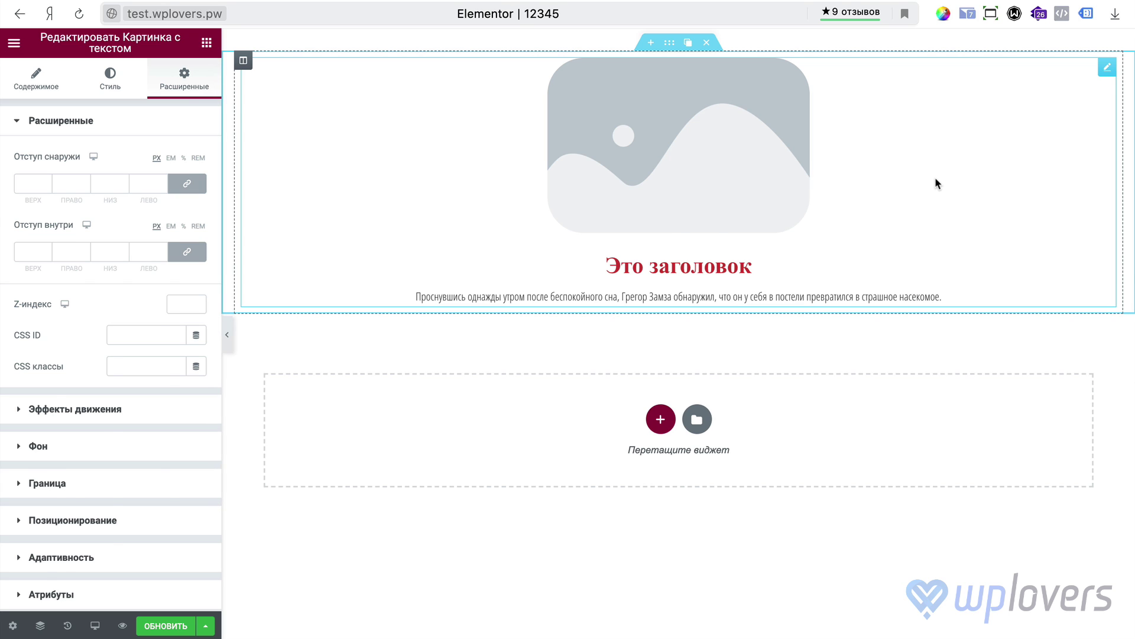
Step: Replace the Картинка с текстом widget with an Изображение widget and set its height to 182 px
key("Delete")
left_click_drag(57, 260, 452, 78)
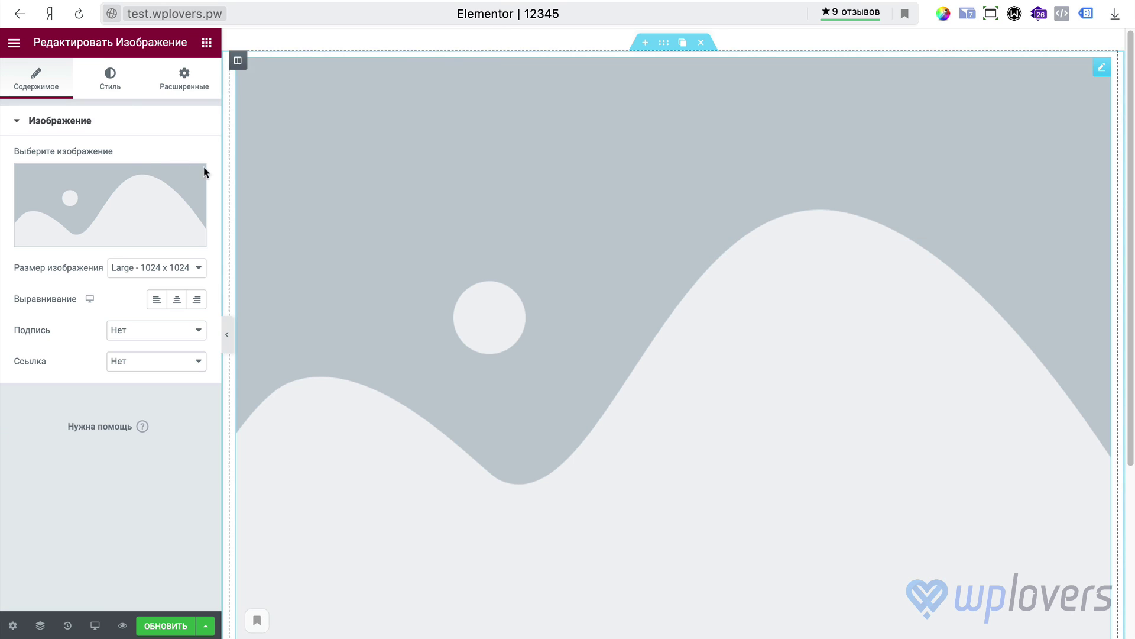
left_click(125, 81)
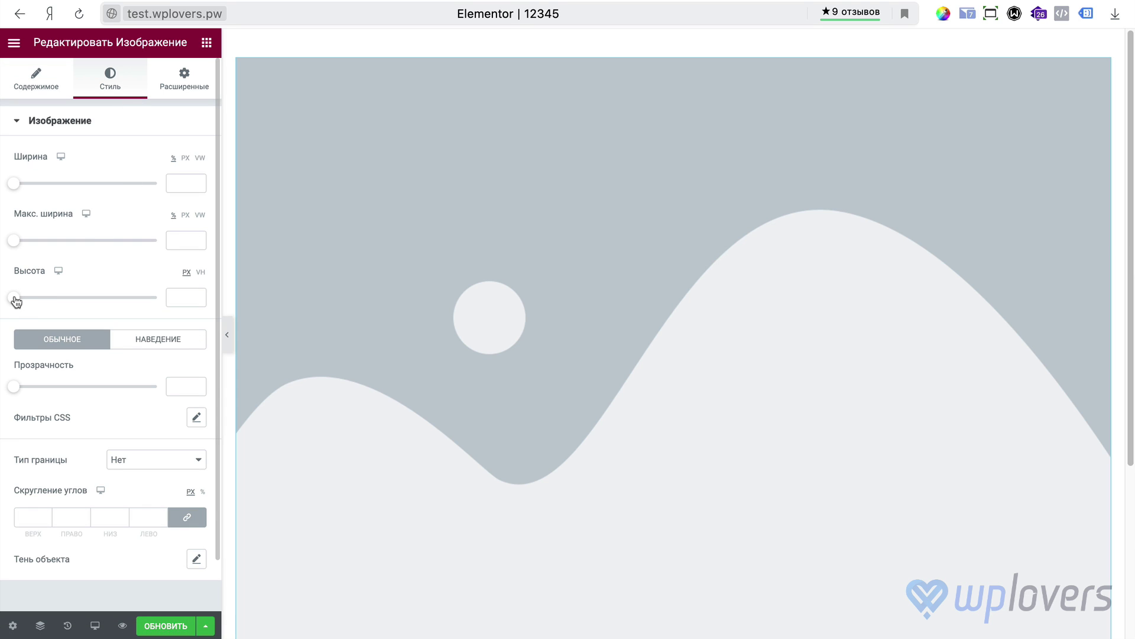
left_click_drag(16, 301, 66, 302)
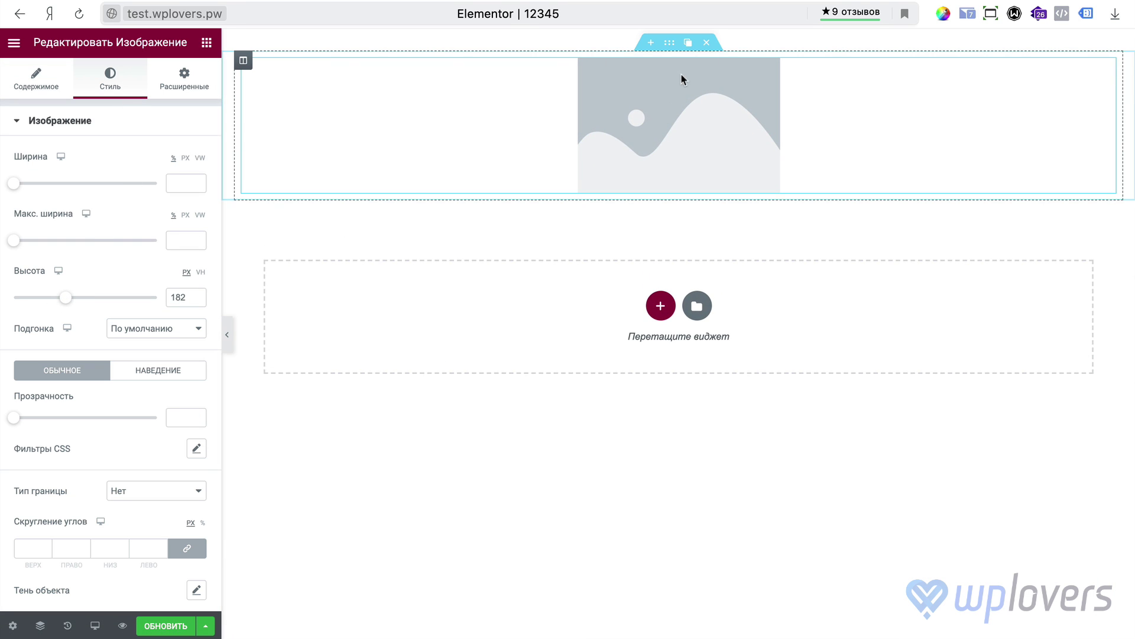
Step: Replace the widget's placeholder image with the photo of a family on the beach from the media library
left_click(45, 83)
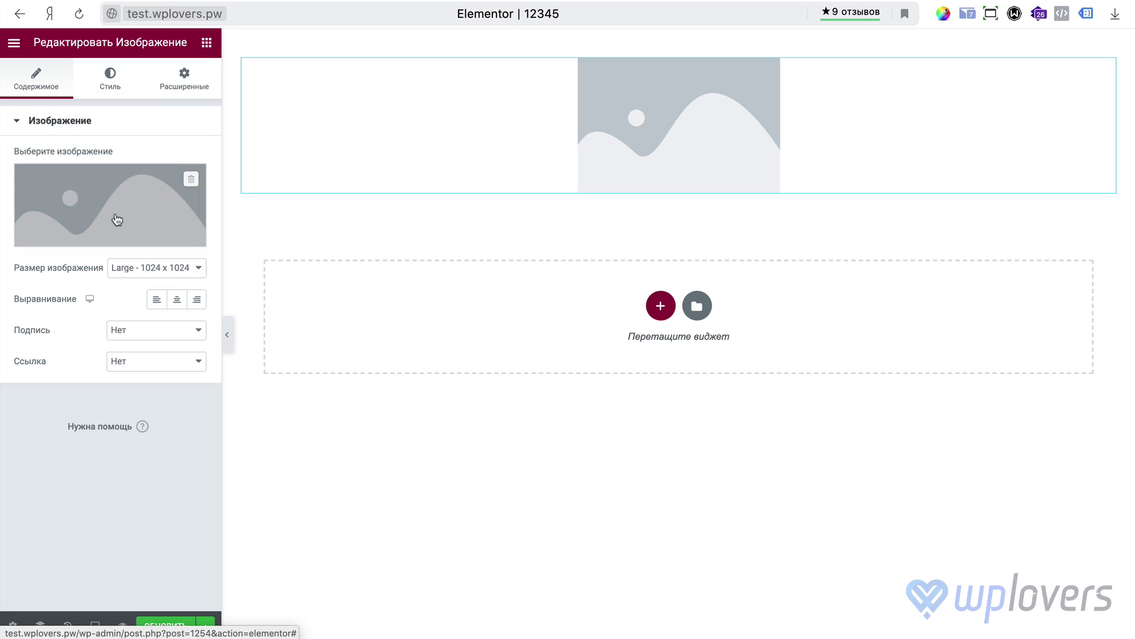
left_click(110, 216)
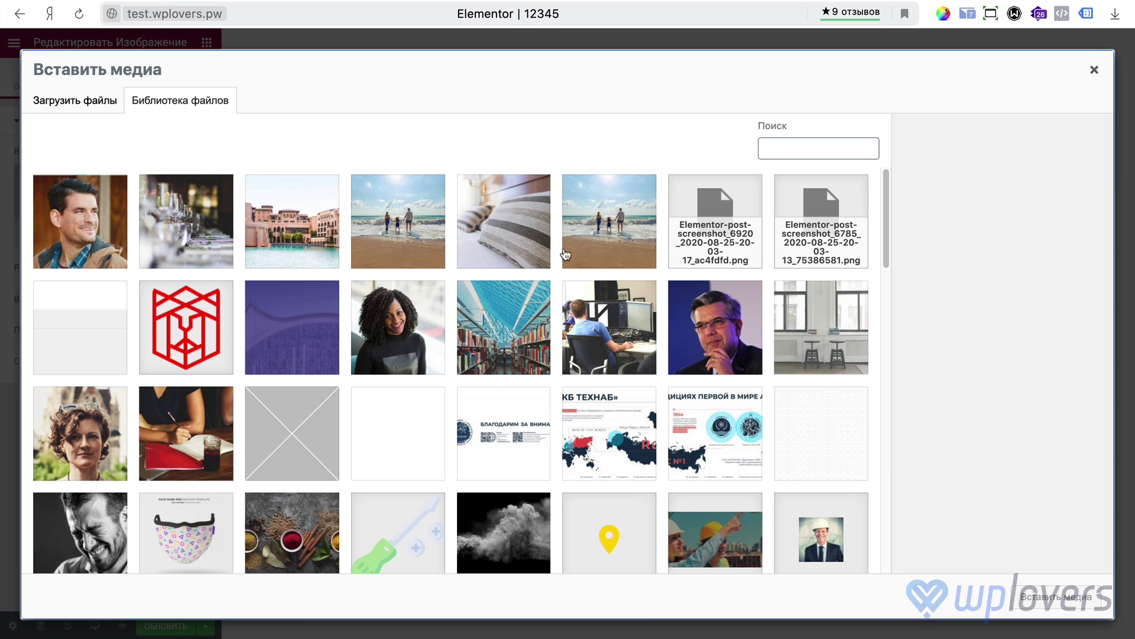
left_click(385, 245)
left_click(1038, 598)
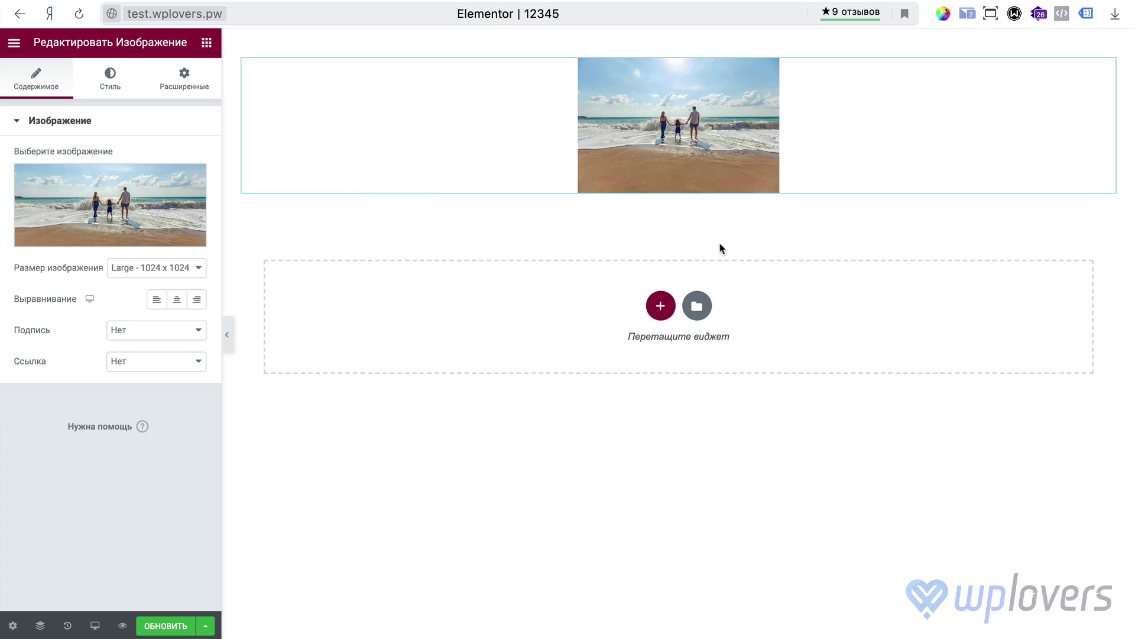
Step: Set the beach photo's height to 425 px and try the Подгонка options Заливка, Перекрыть and Поместить
left_click(110, 83)
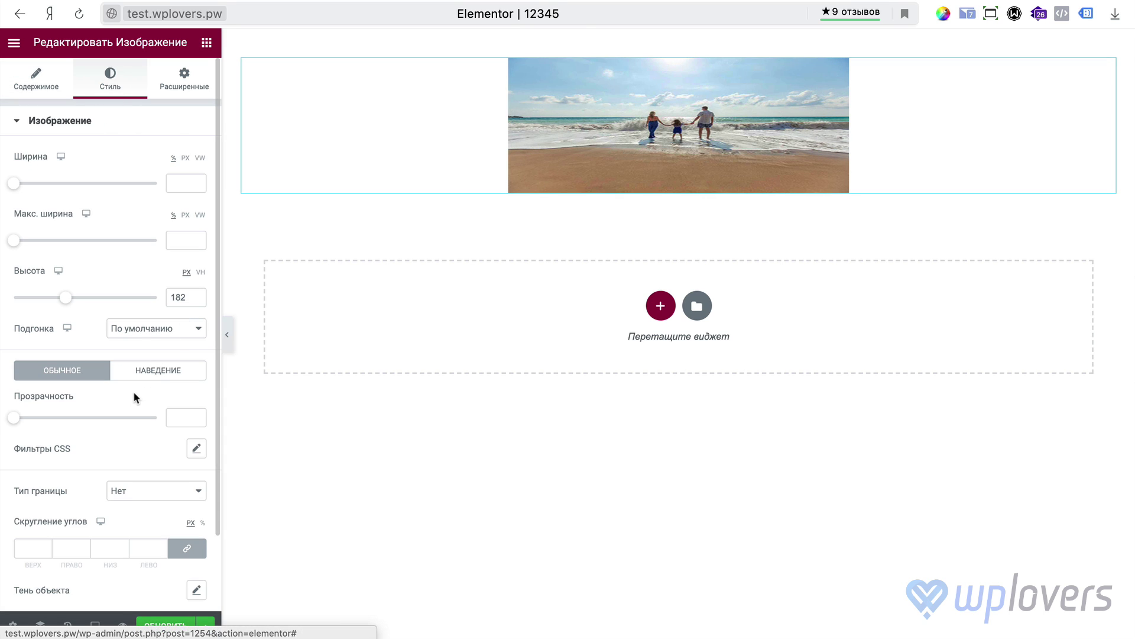
left_click_drag(63, 302, 135, 311)
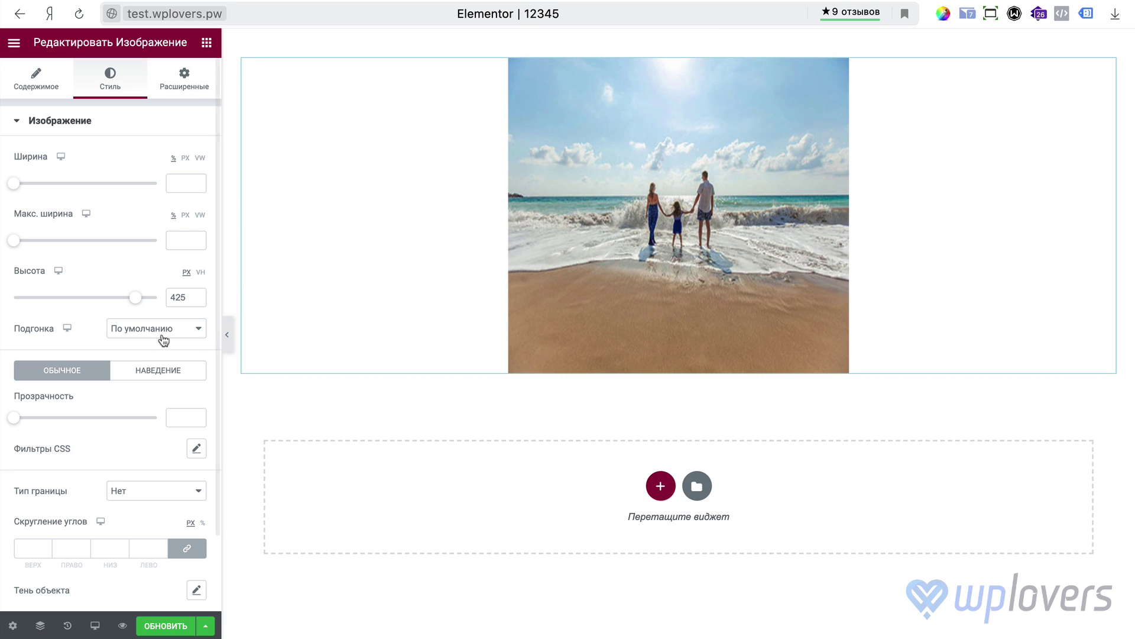
left_click(152, 328)
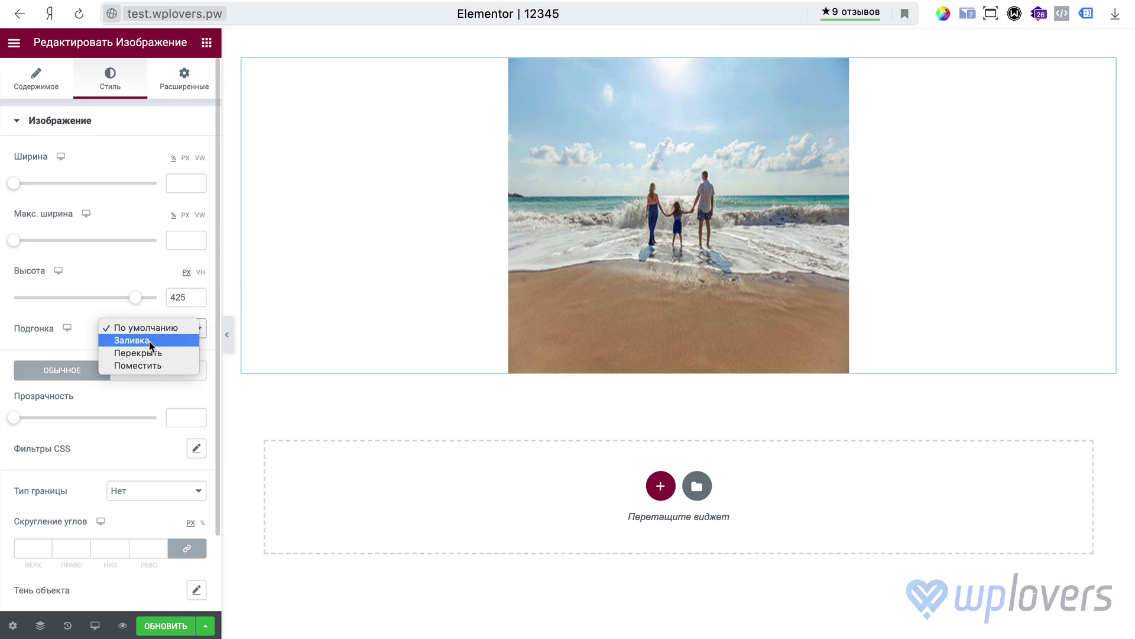
left_click(152, 342)
left_click(173, 331)
left_click(170, 341)
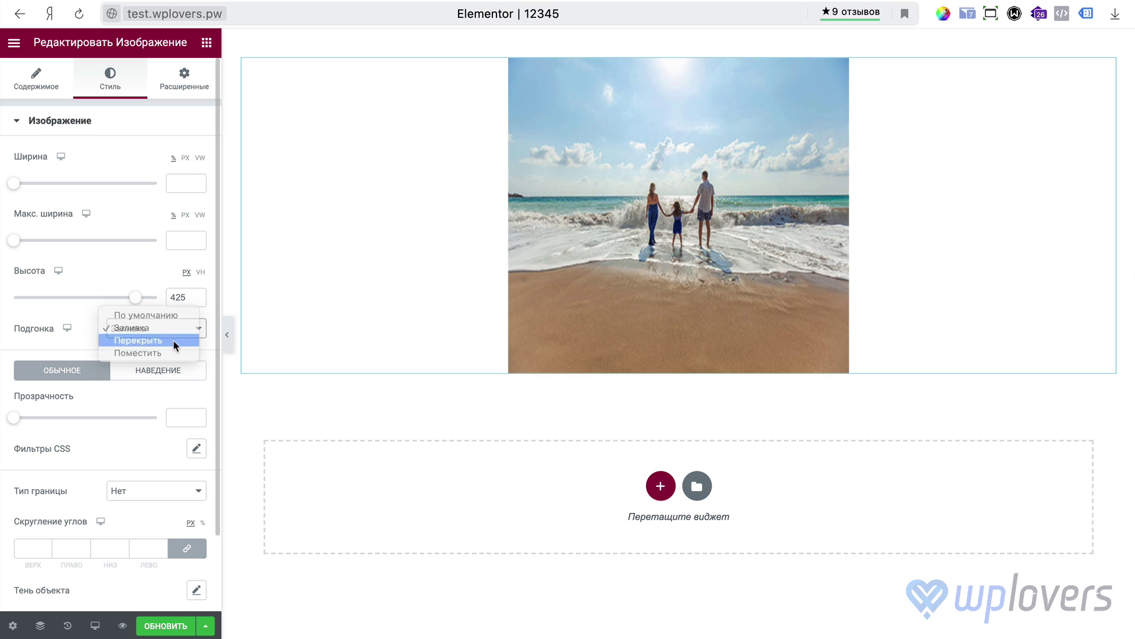
left_click(196, 329)
left_click(195, 340)
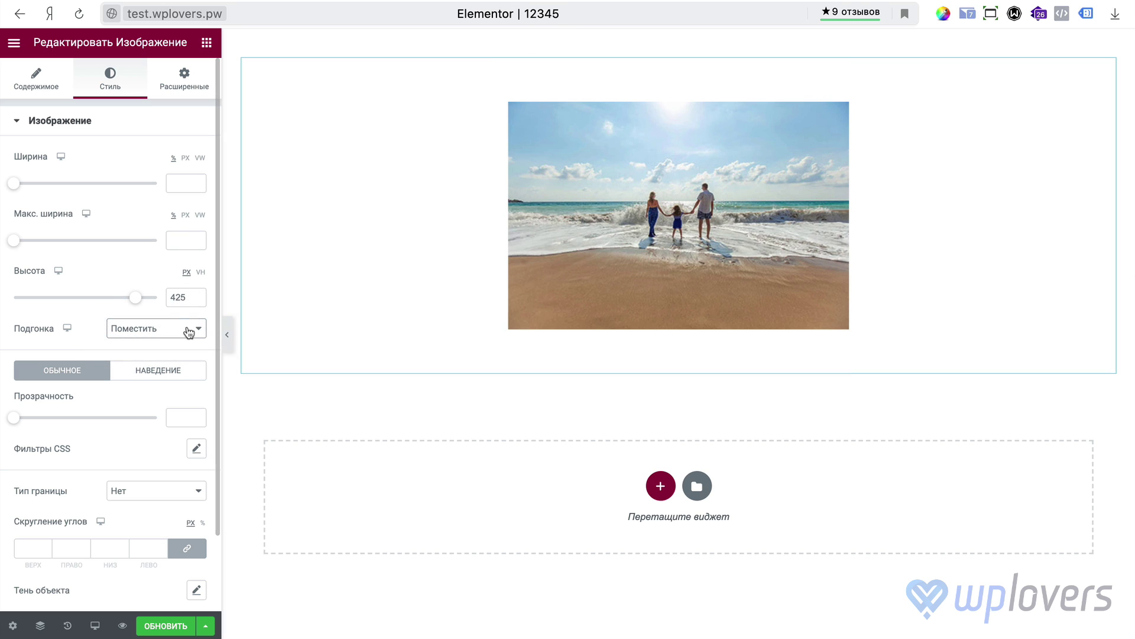
Step: Set the beach photo's height to 500 px and change Подгонка to Перекрыть and finally to Заливка
left_click_drag(138, 301, 160, 303)
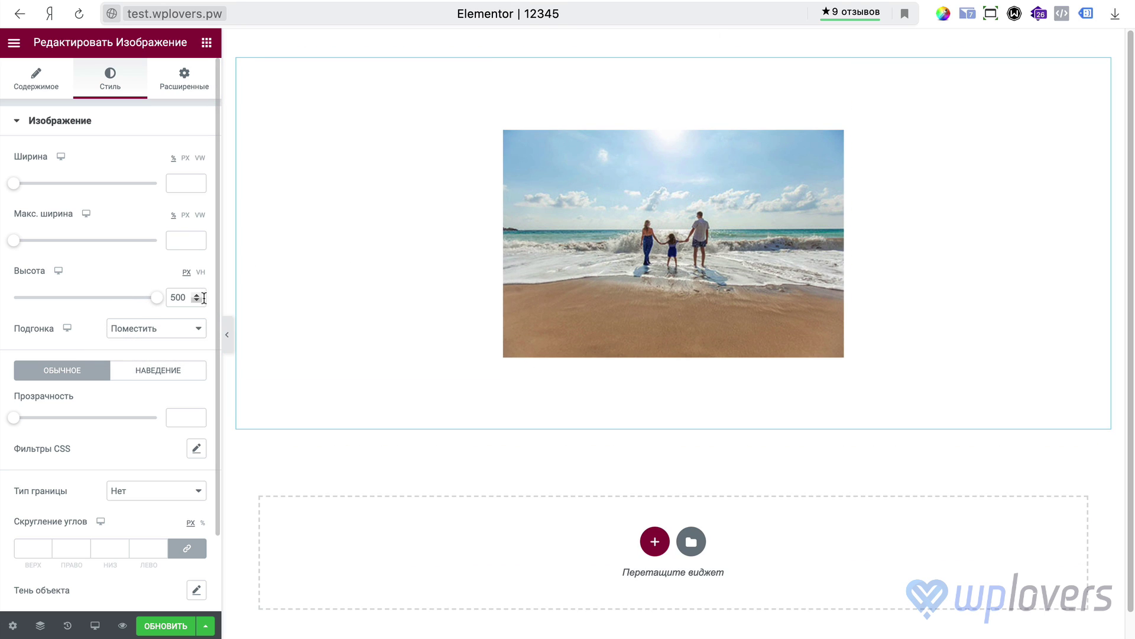
left_click(176, 327)
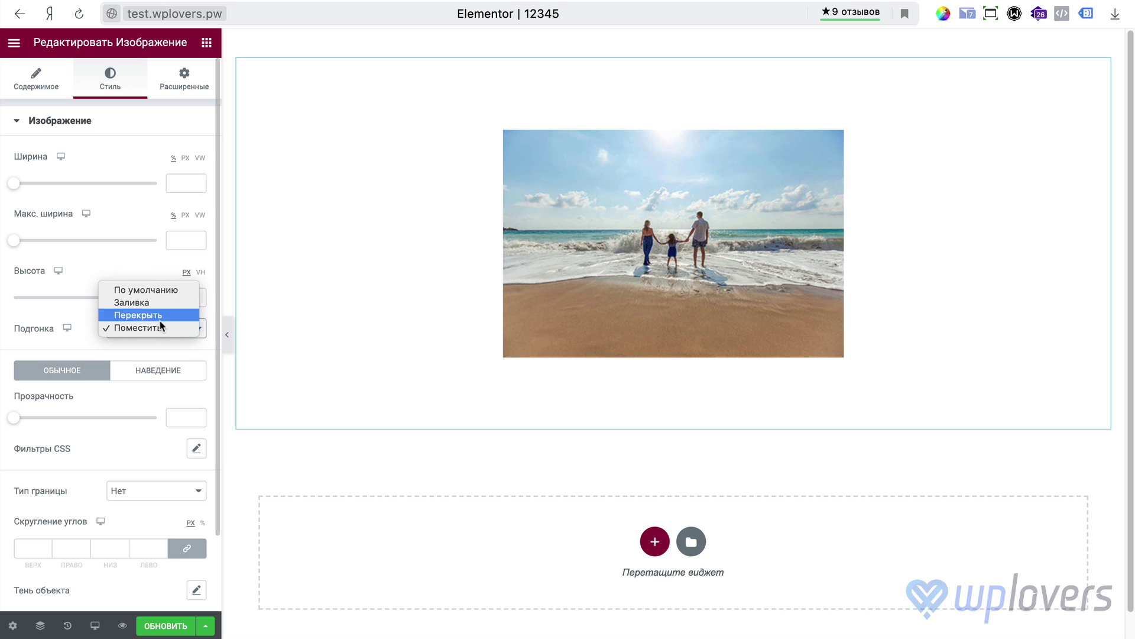
left_click(157, 315)
left_click(161, 331)
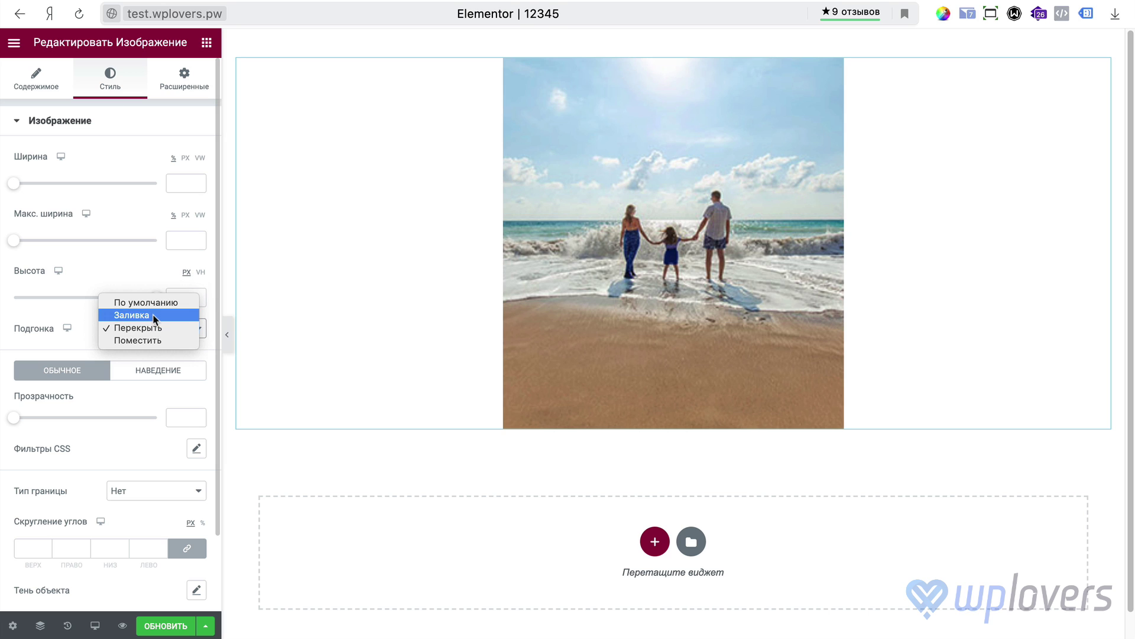
left_click(155, 317)
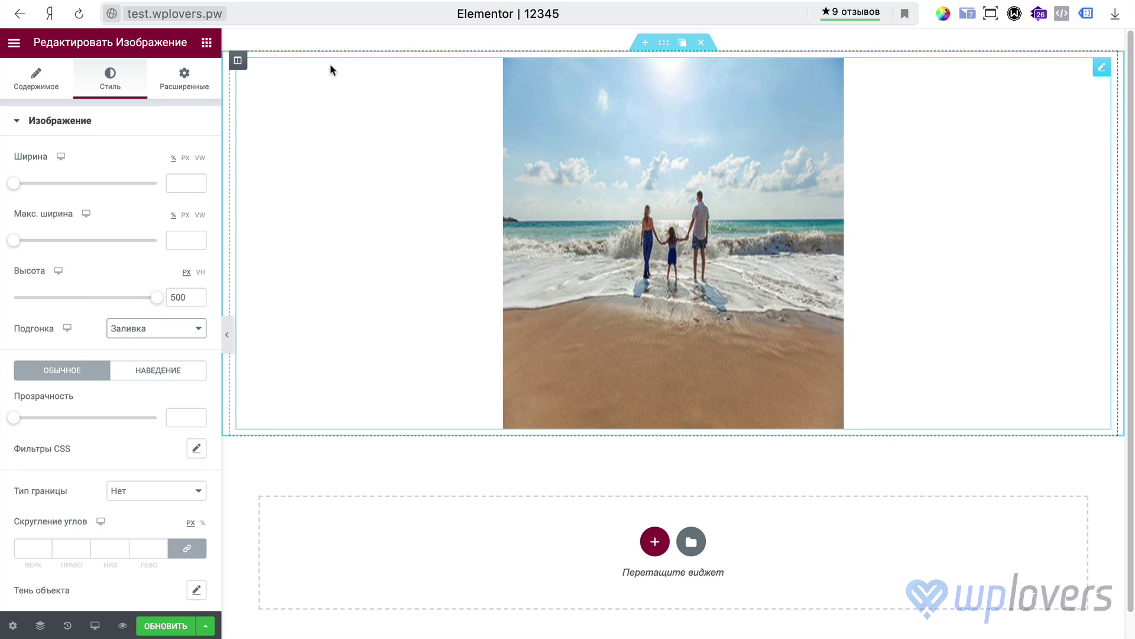
Step: Add an empty column beside the image column and open its style settings
left_click(274, 70)
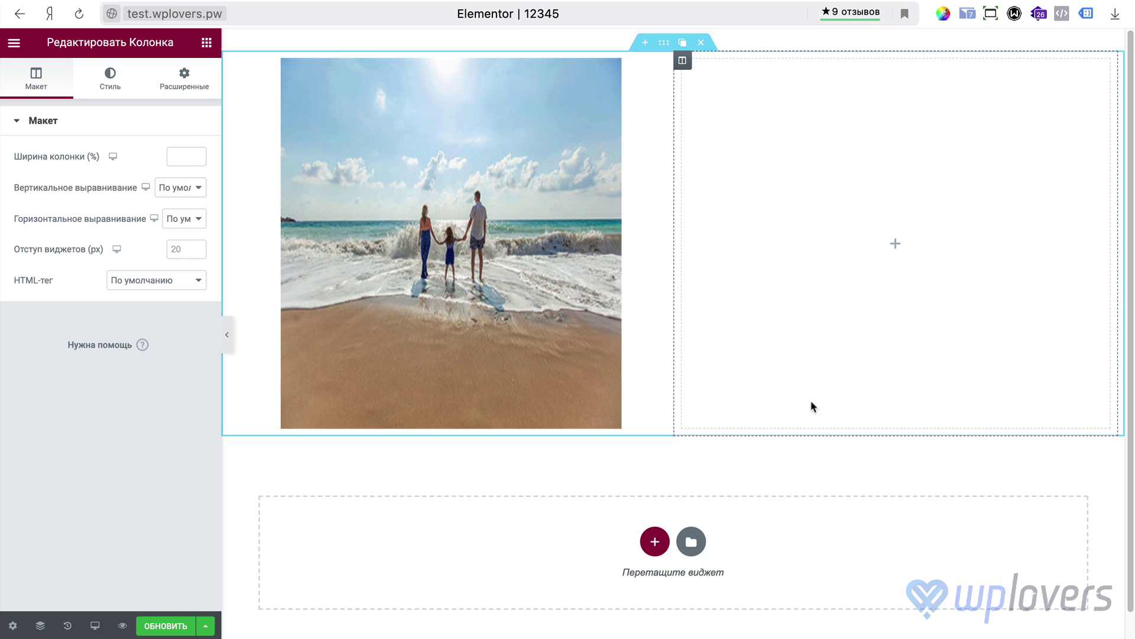
left_click(121, 87)
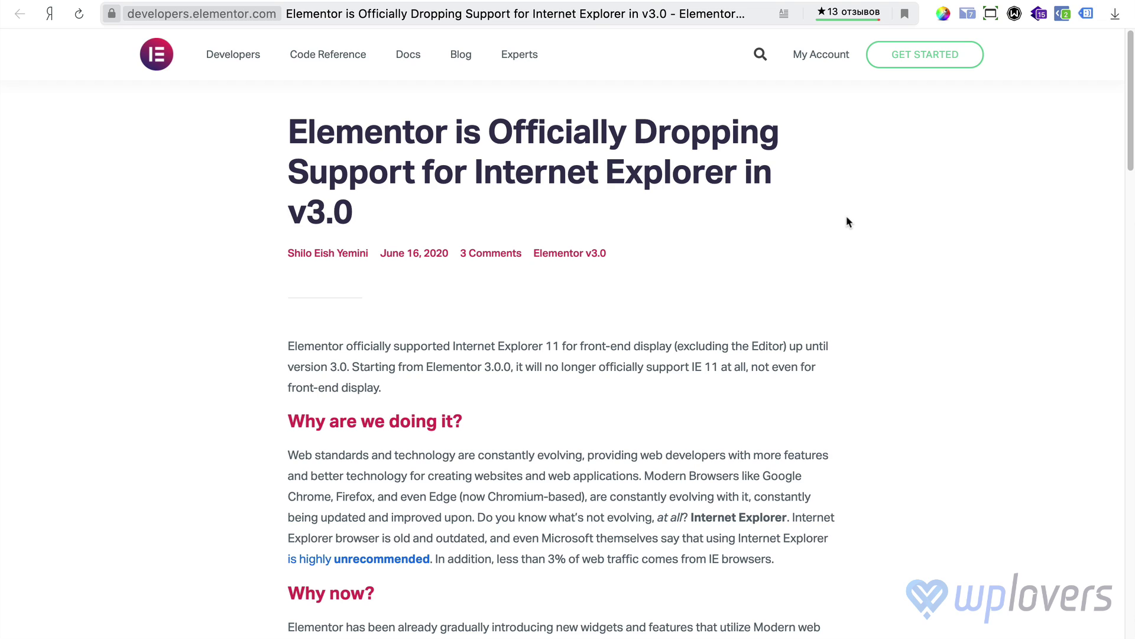
Step: Examine the Internet Explorer 11 support statement in the Elementor v3.0 article, and return to the editor of page 12345
left_click_drag(560, 347, 457, 348)
left_click(770, 329)
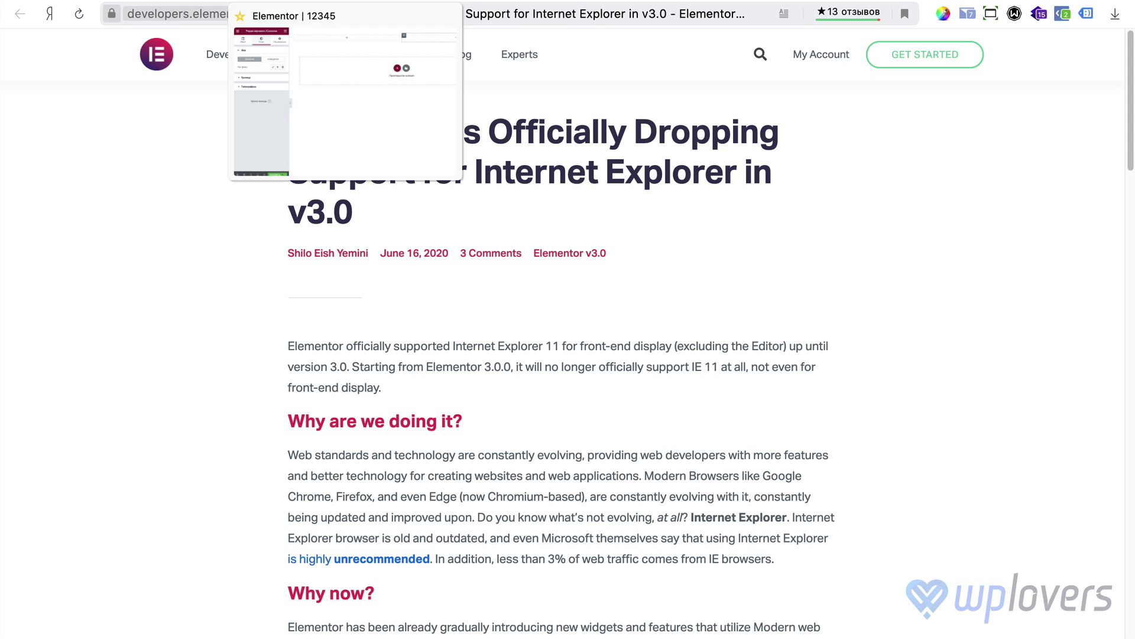
left_click(278, 8)
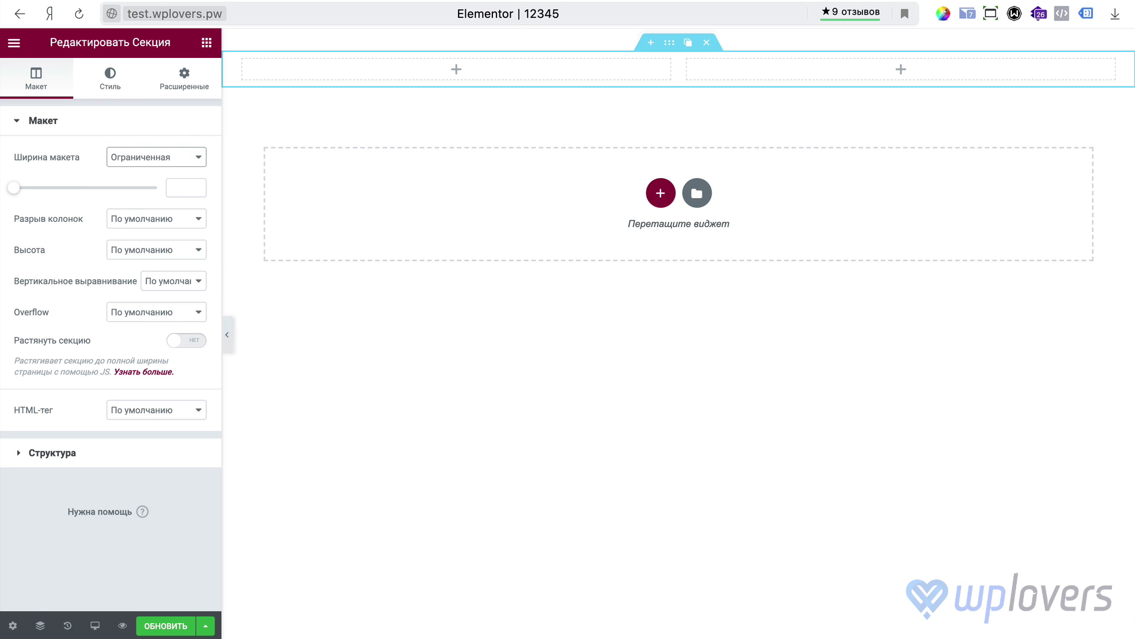
Step: Set the Макет страницы of page 12345 to Elementor полная ширина in its page settings
left_click(12, 625)
left_click(152, 291)
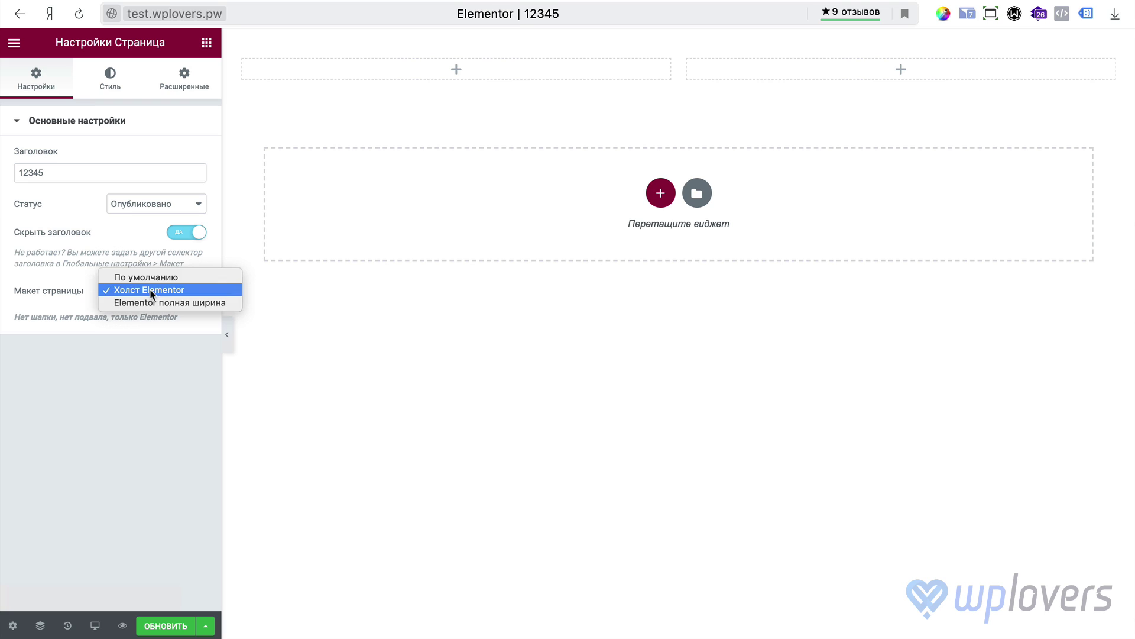
left_click(159, 303)
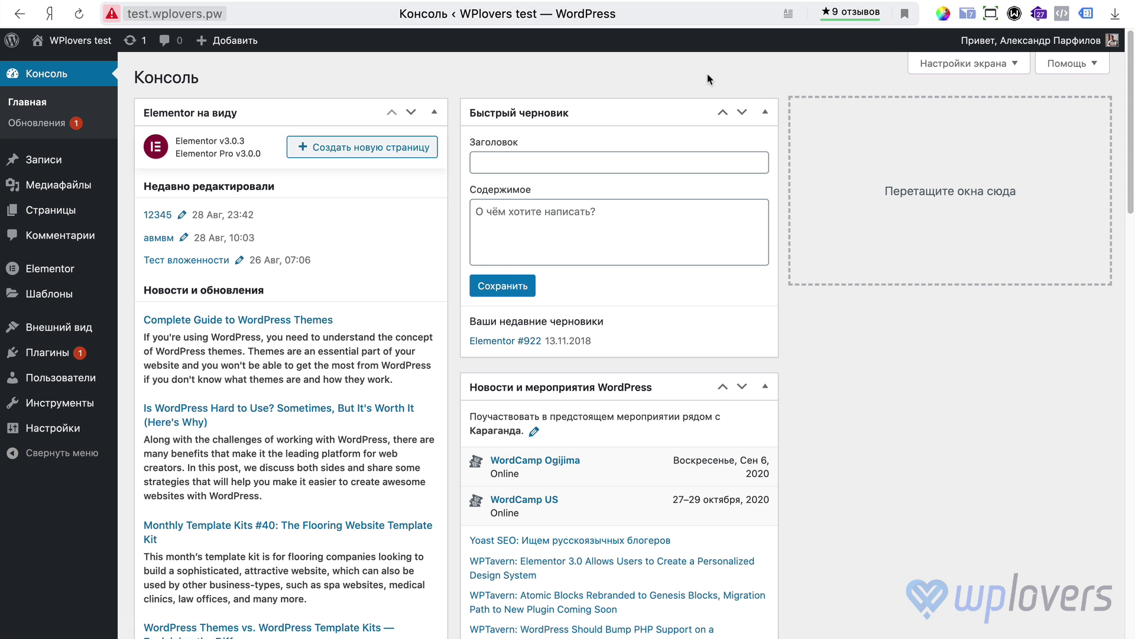
Step: Open Конструктор тем on test.wplovers.pw, and open the Single section of Theme Builder on wplovers.ru
mouse_move(83, 300)
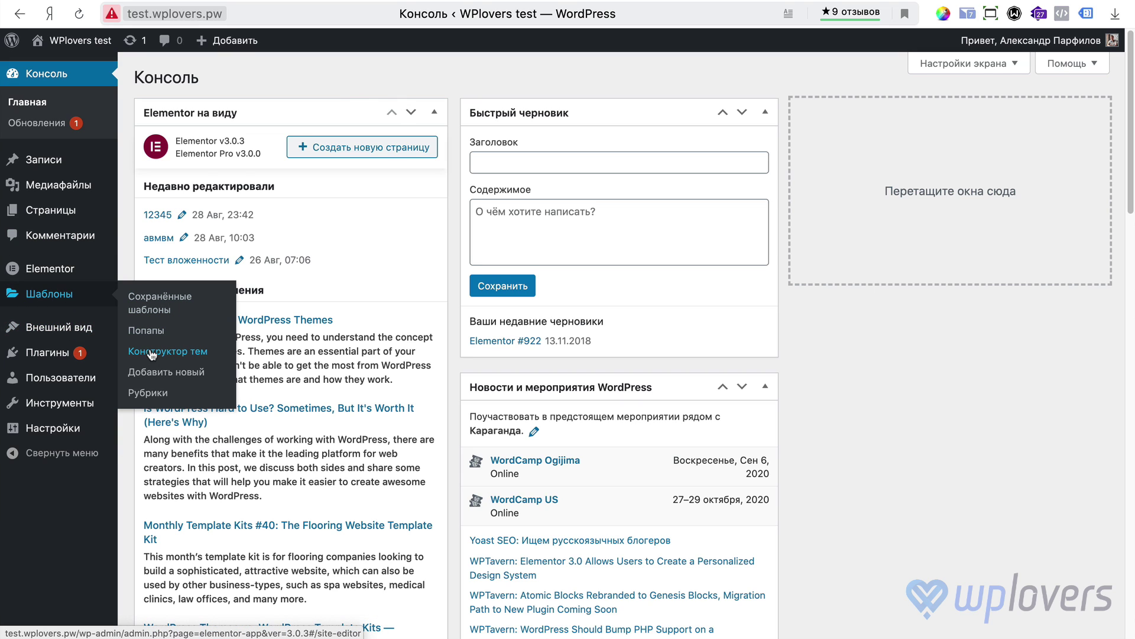
left_click(254, 343)
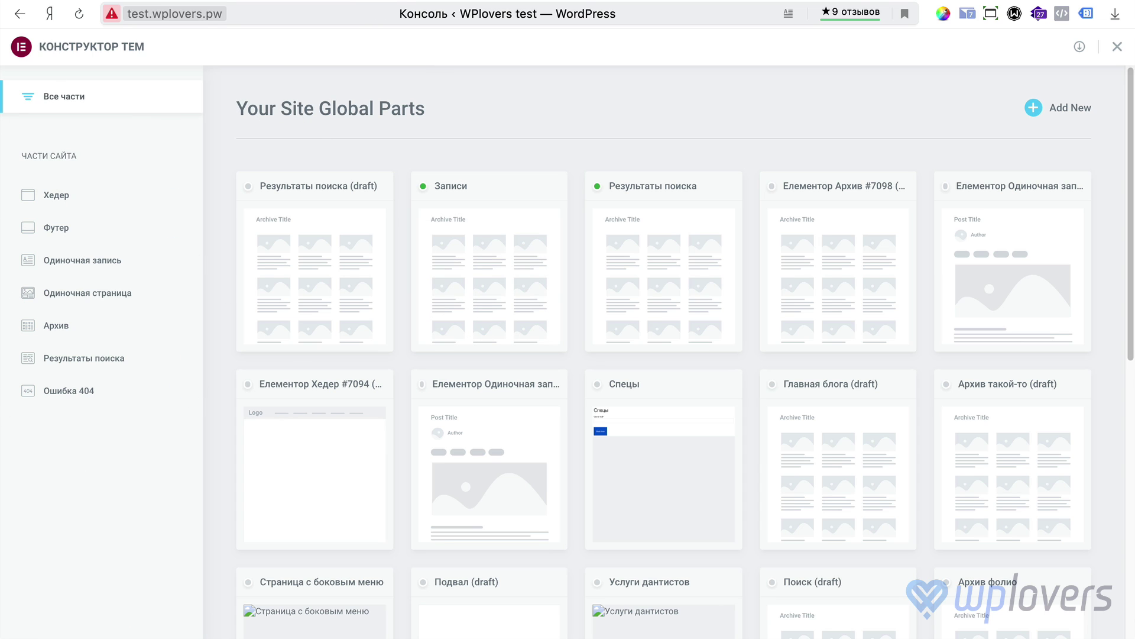
left_click(376, 12)
mouse_move(59, 298)
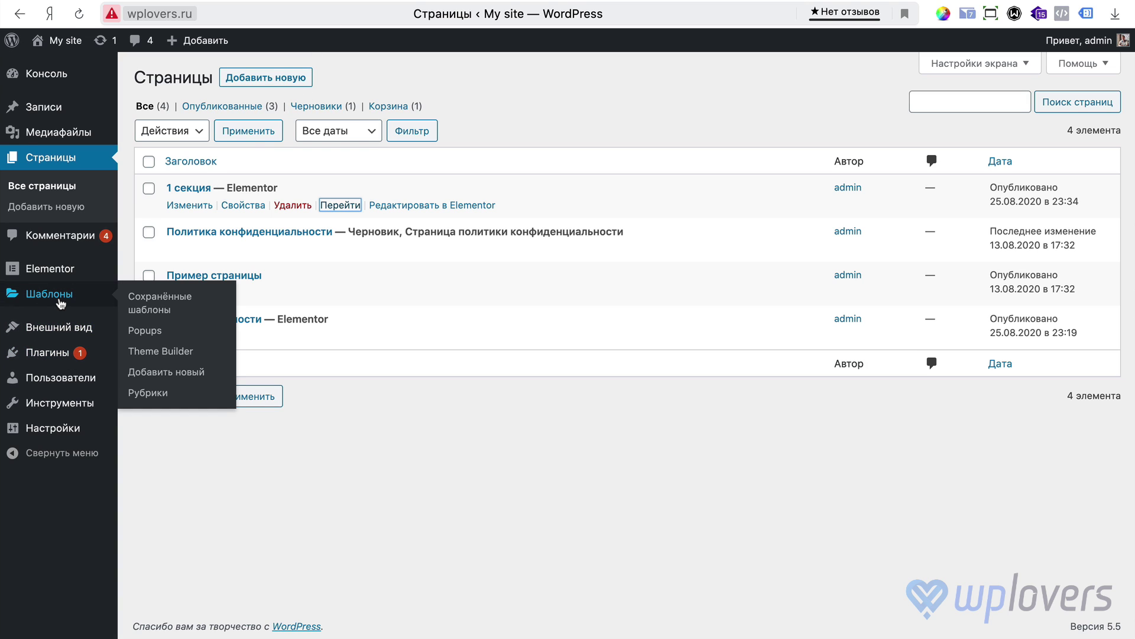
left_click(164, 352)
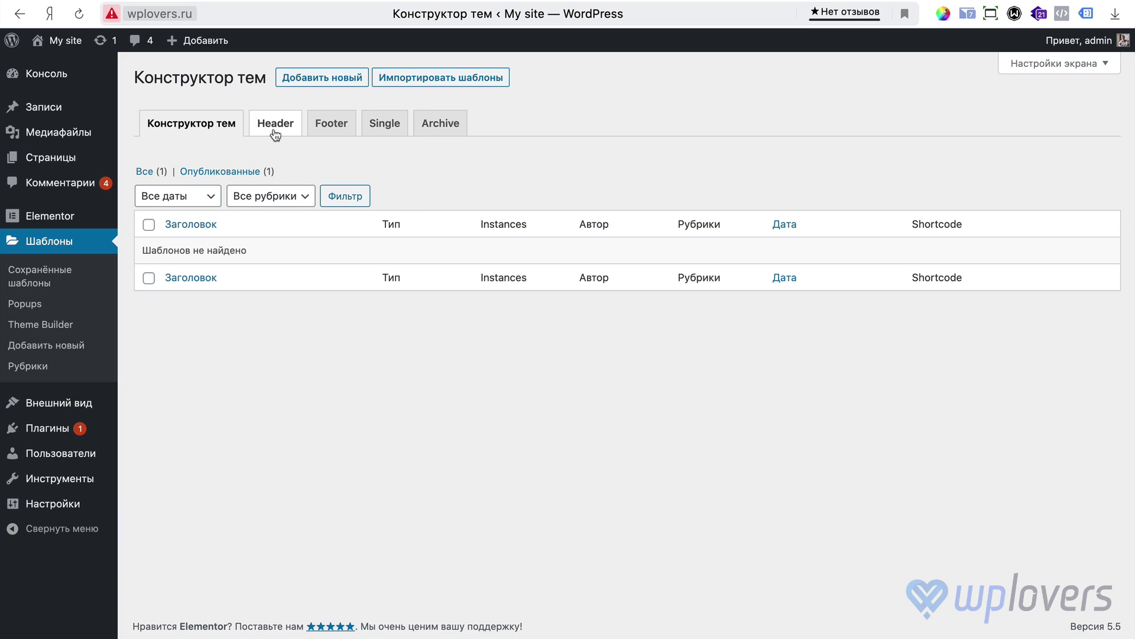
left_click(372, 123)
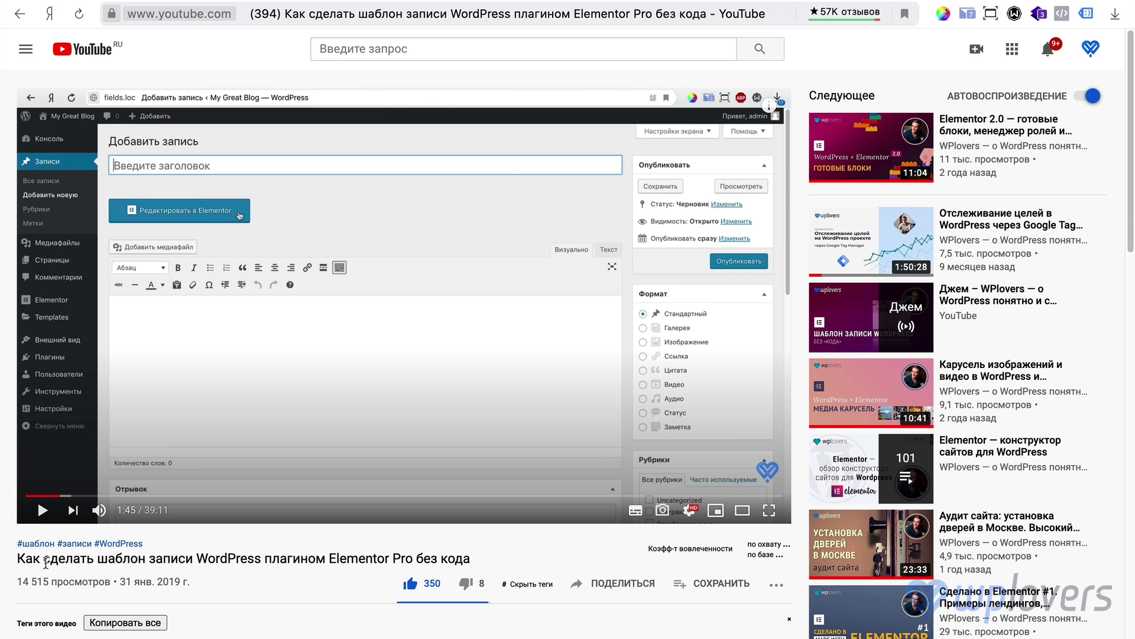
Step: Point out the title of the YouTube video on post templates, and add a new Одиночная запись template in Конструктор тем on test.wplovers.pw
left_click_drag(32, 557, 253, 569)
left_click(253, 570)
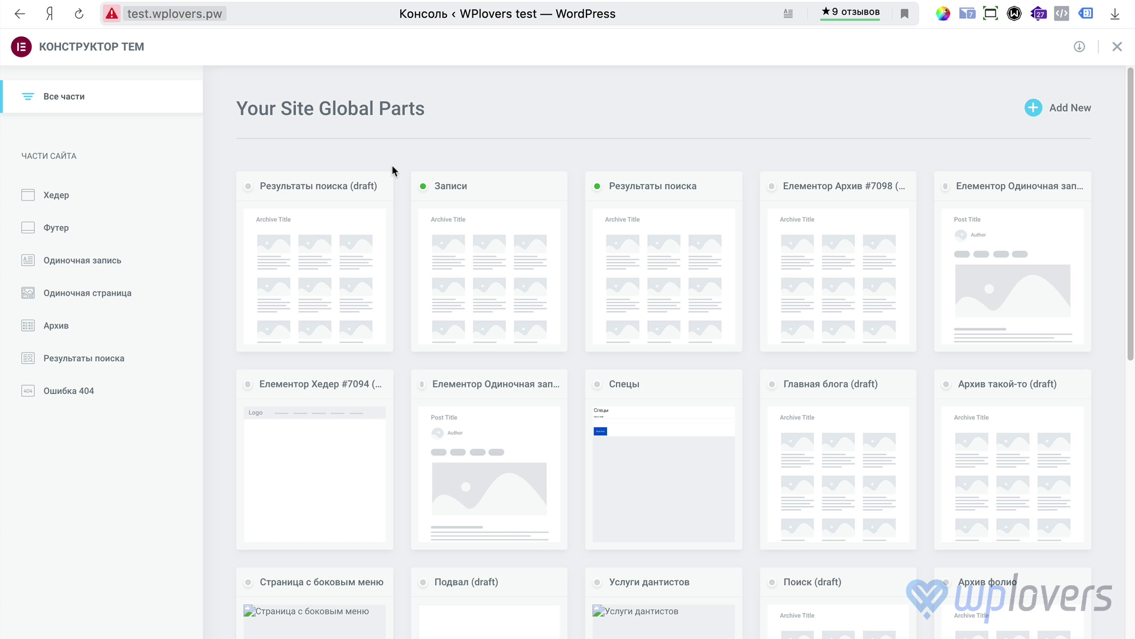
mouse_move(144, 264)
left_click(175, 263)
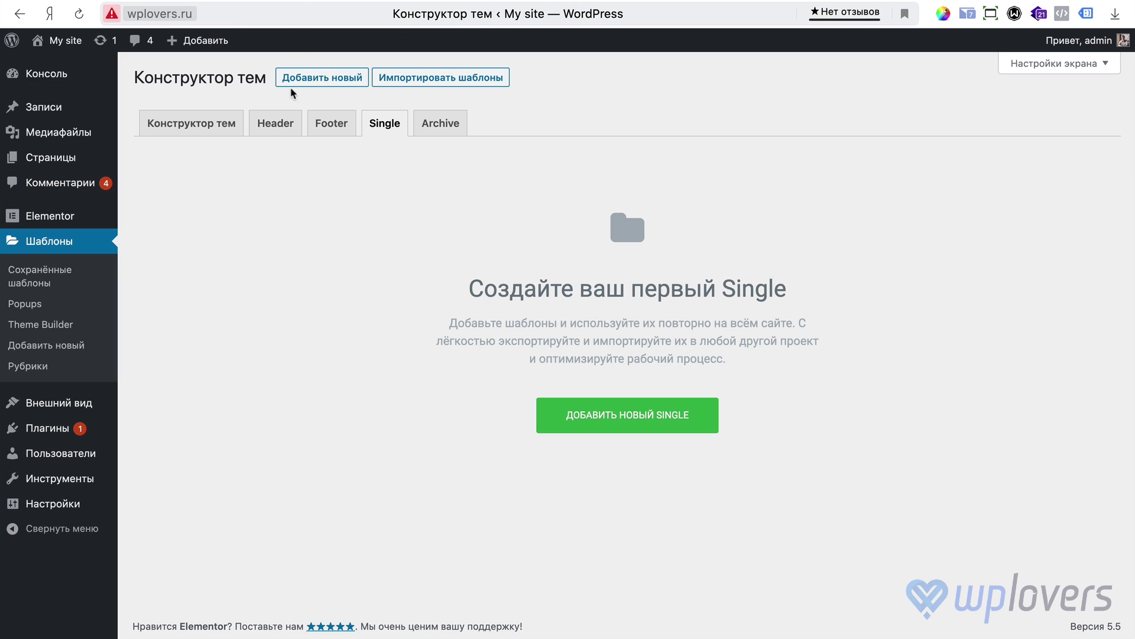
Step: Examine the template types and the post types offered for a Single template when creating a new template on wplovers.ru
left_click(325, 87)
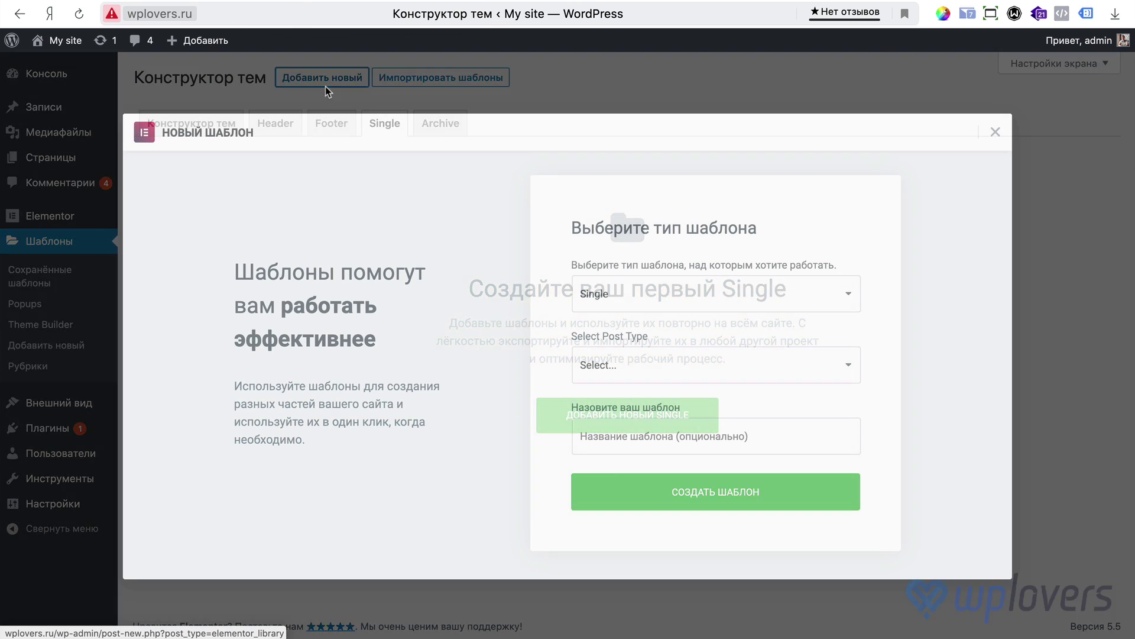
left_click(668, 294)
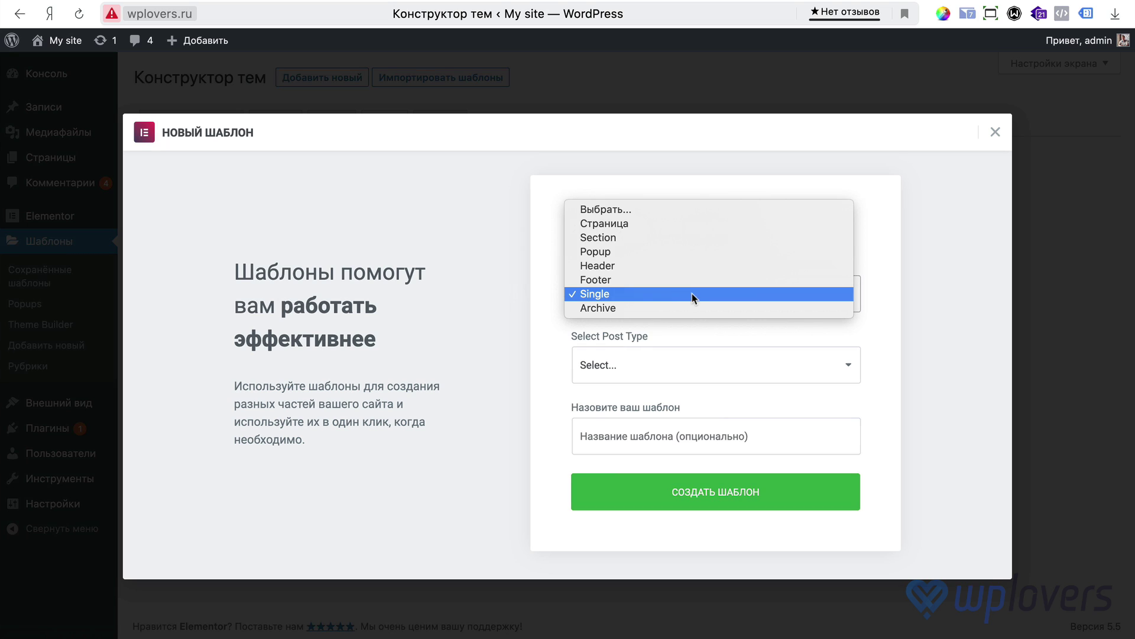
left_click(633, 294)
left_click(995, 133)
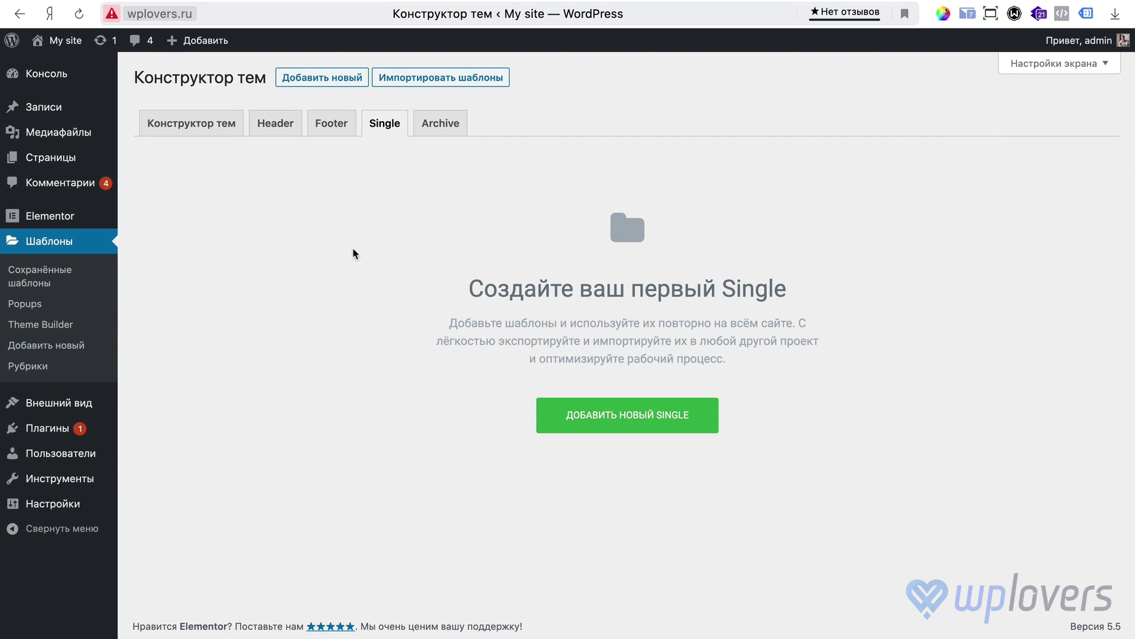
left_click(324, 78)
left_click(666, 357)
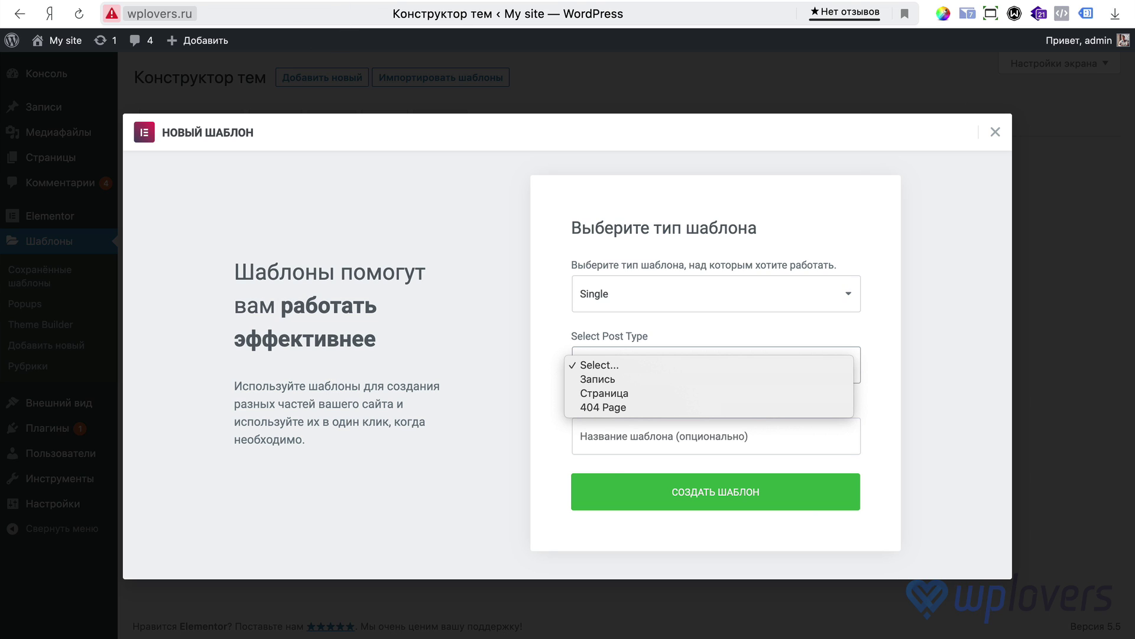
key("Escape")
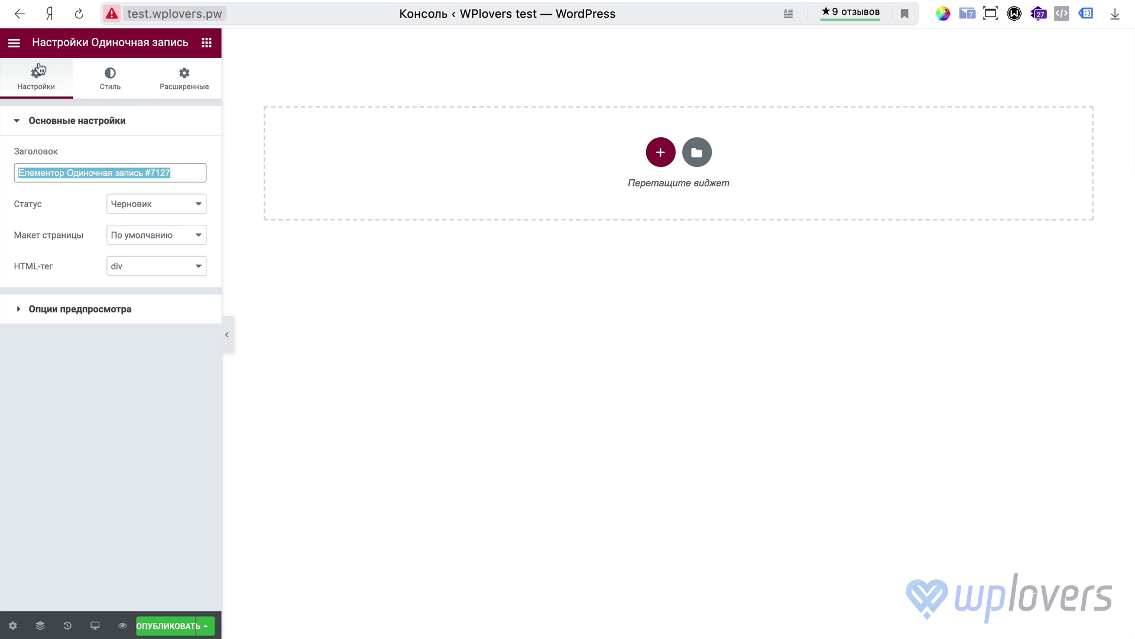
Step: Look over the widgets in the new single post template's editor on test.wplovers.pw, and open Конструктор тем from there
left_click(14, 45)
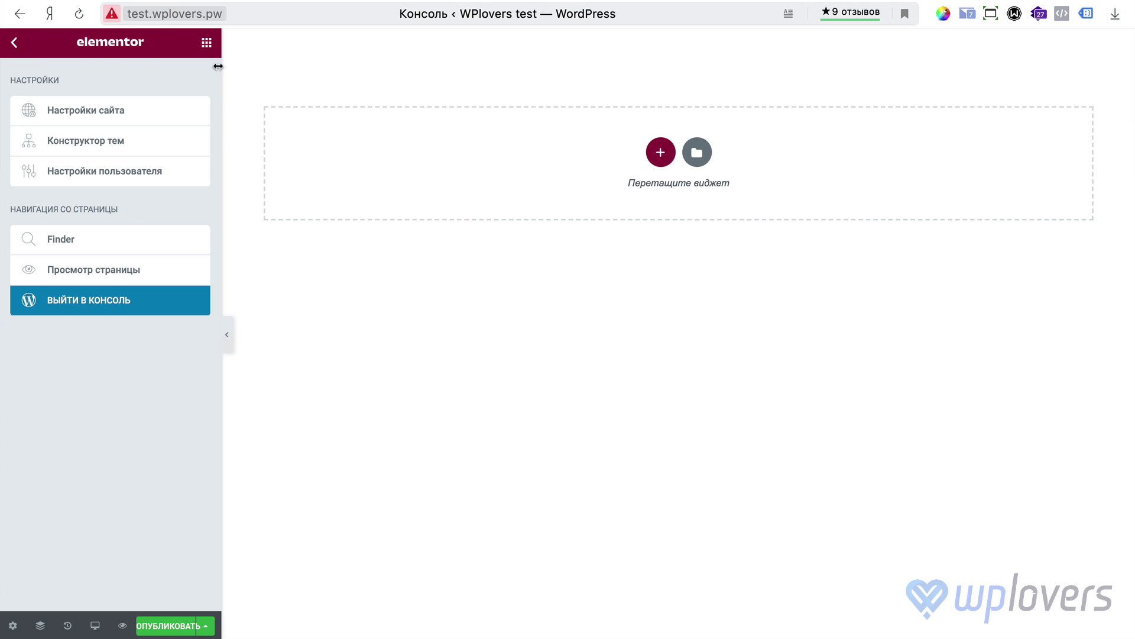
left_click(14, 43)
left_click_drag(25, 64, 69, 109)
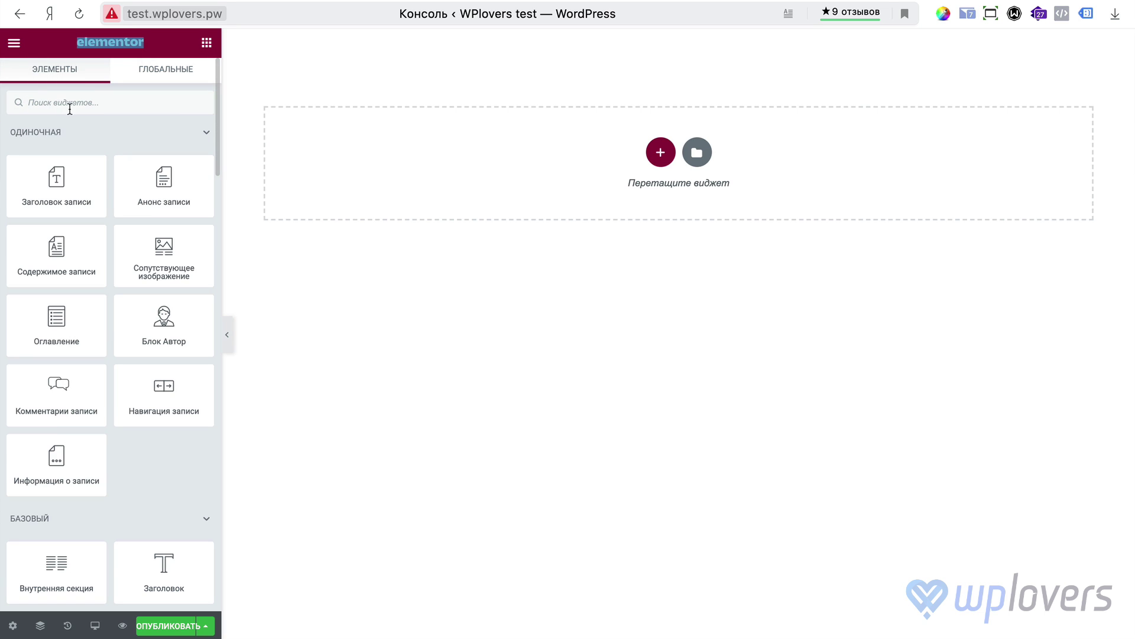
left_click(14, 44)
left_click(87, 142)
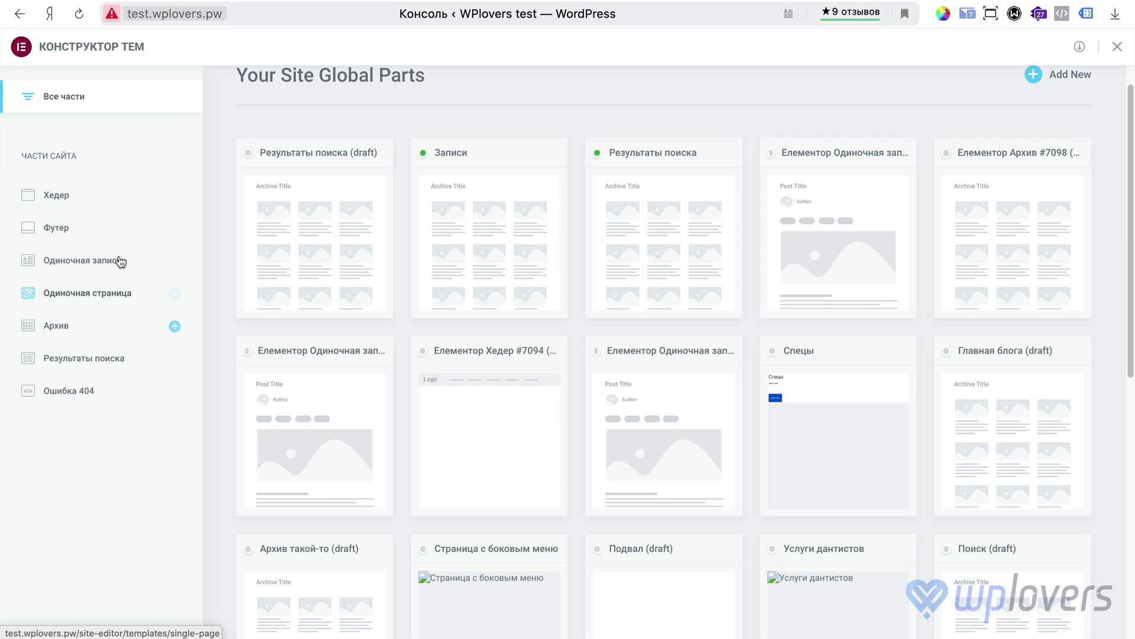
Step: Examine the previews of the Футер templates and of the Одиночная запись templates, including Все записи
left_click(76, 231)
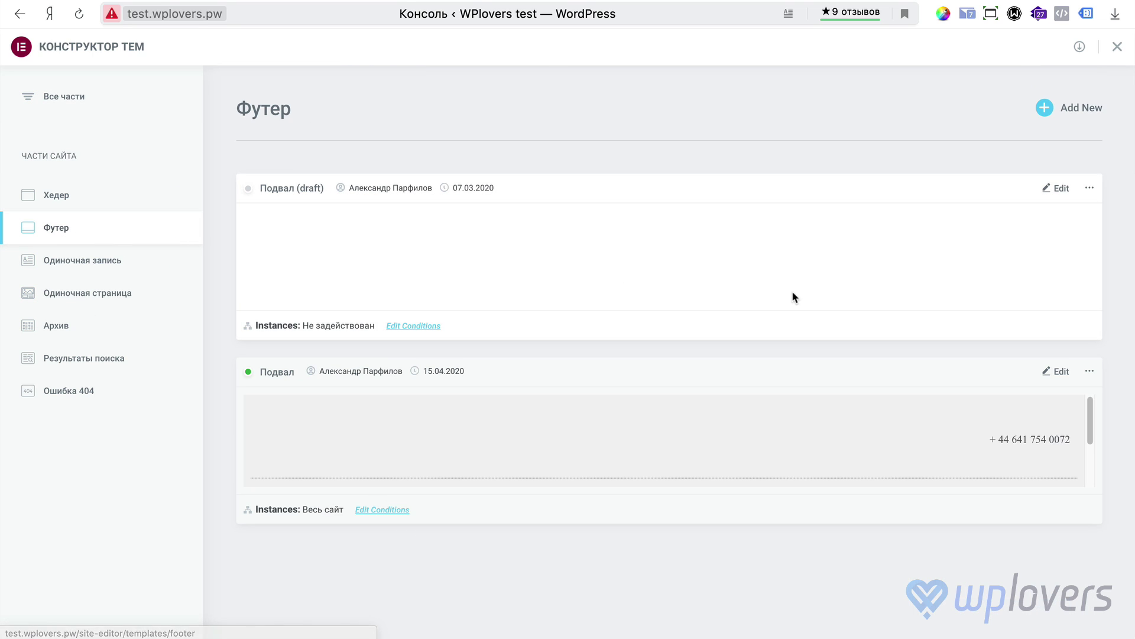
left_click_drag(1092, 423, 1093, 461)
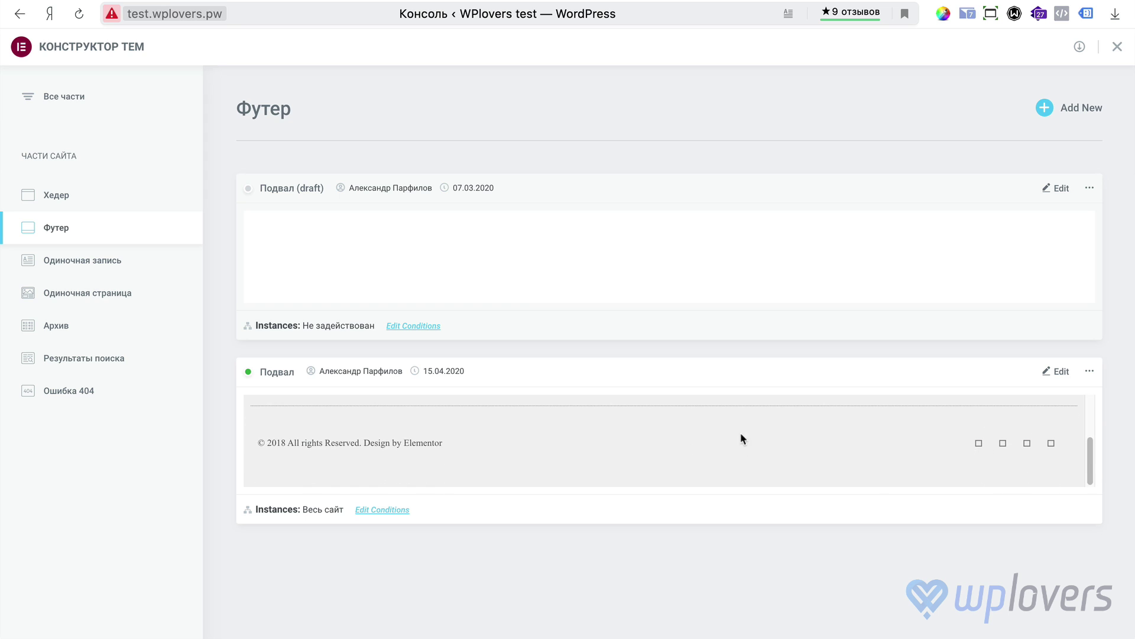
left_click(110, 266)
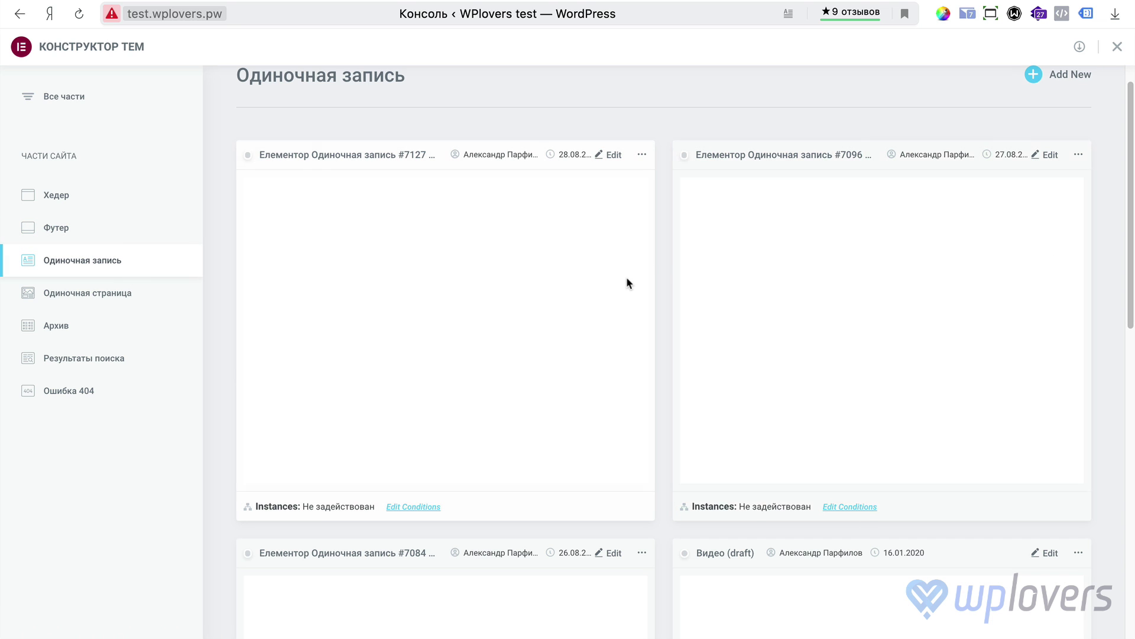
scroll(627, 280, "down", 5)
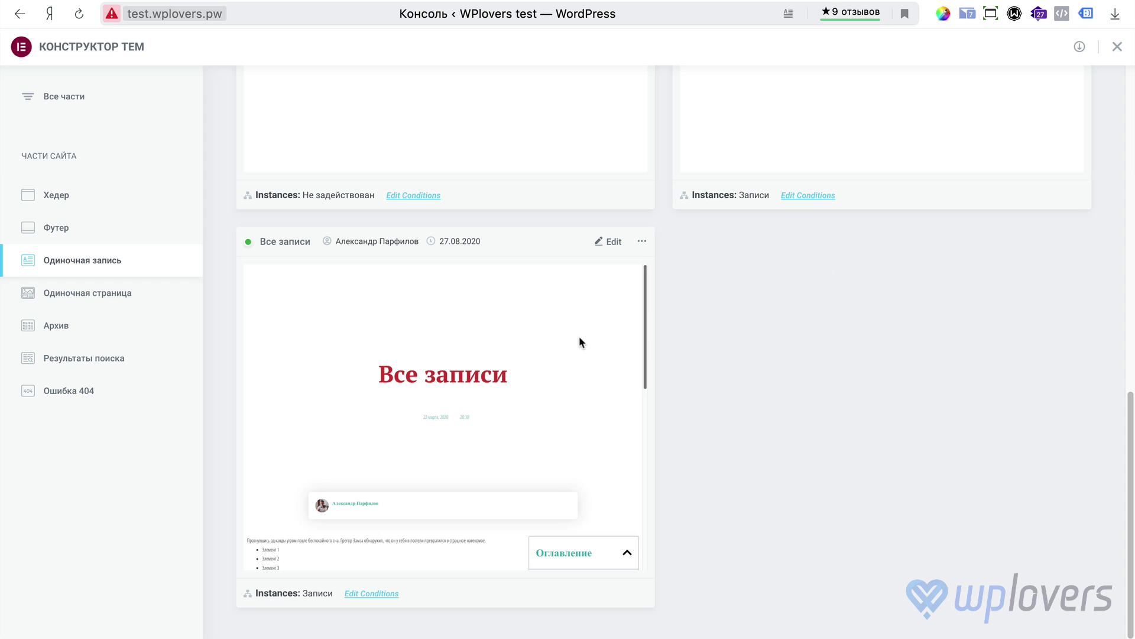
scroll(579, 337, "down", 5)
scroll(577, 335, "up", 3)
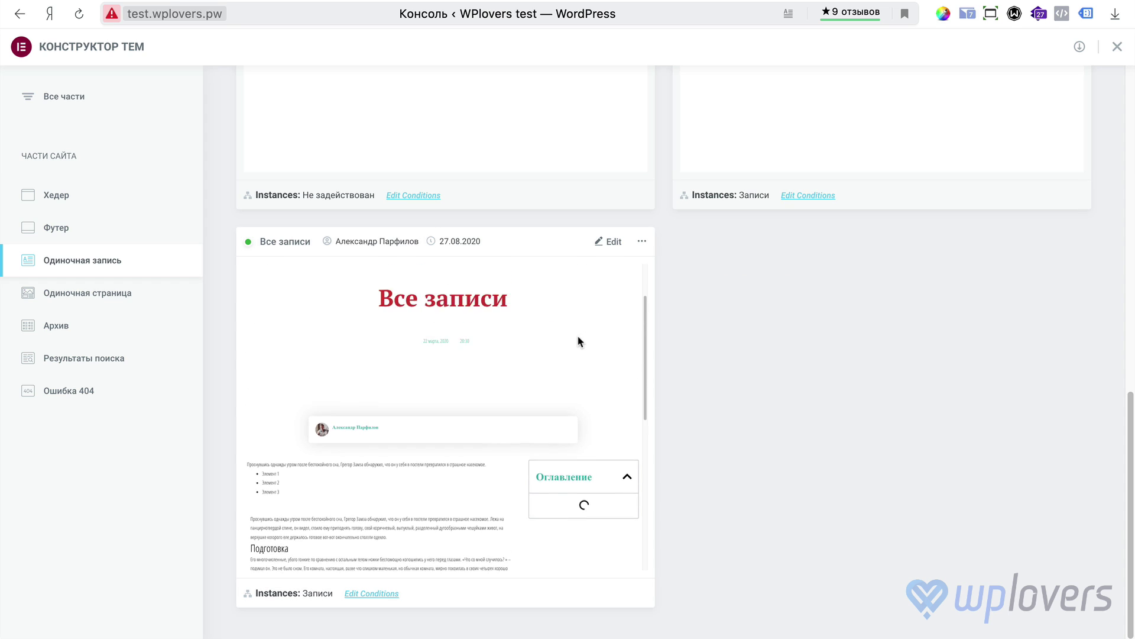
scroll(768, 333, "up", 12)
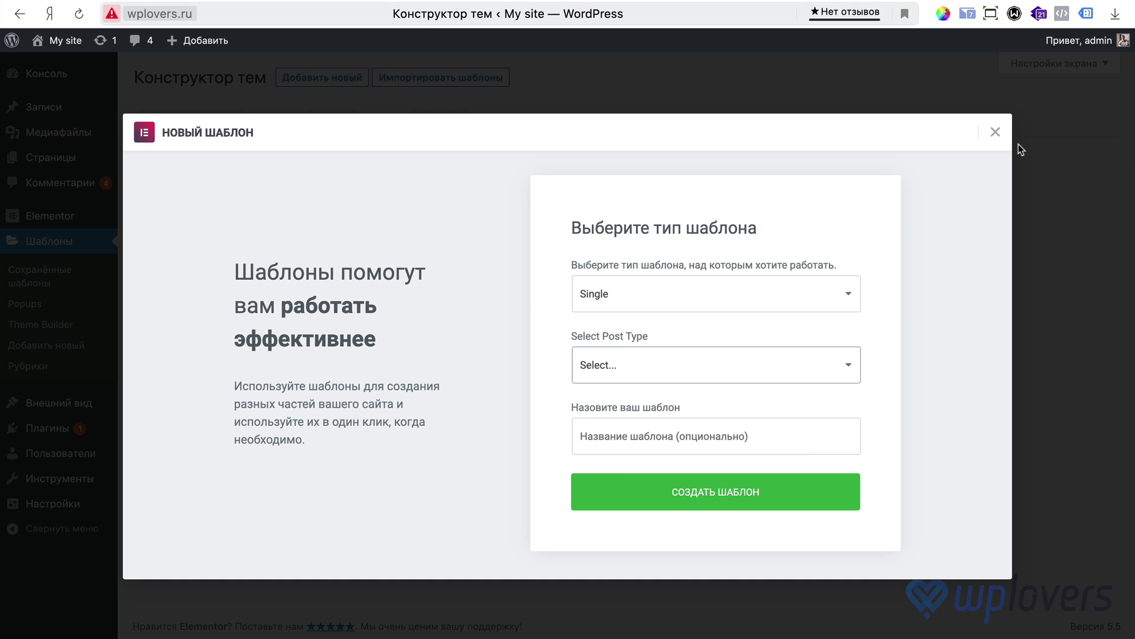
Step: Dismiss the new template dialog on wplovers.ru, and review the Одиночная запись templates and their display conditions on test.wplovers.pw
left_click(997, 131)
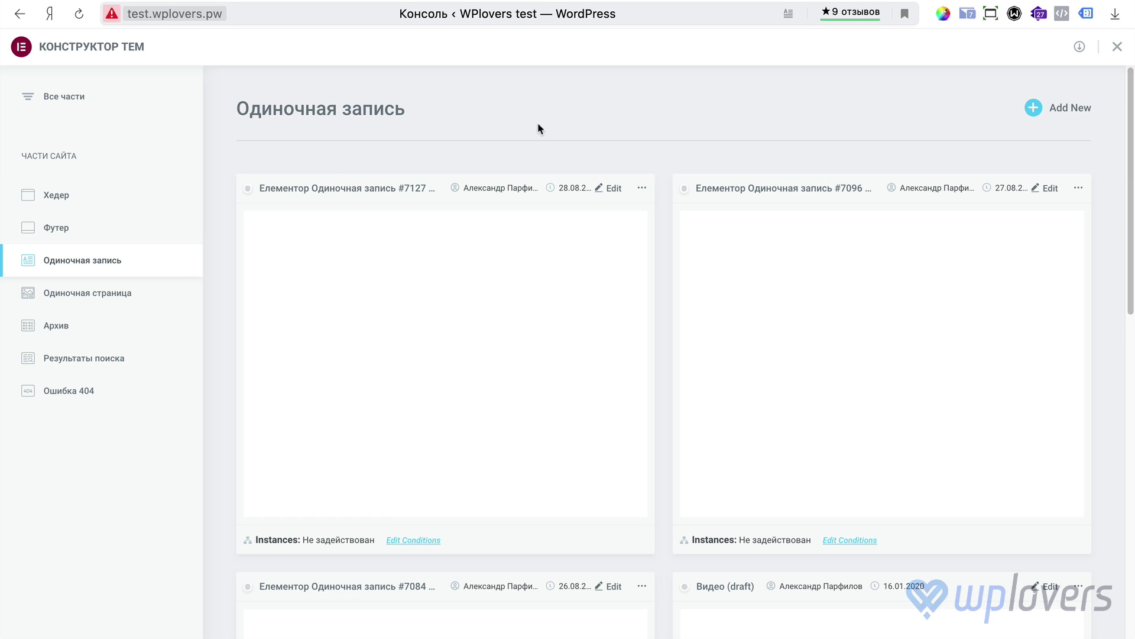
scroll(665, 295, "down", 10)
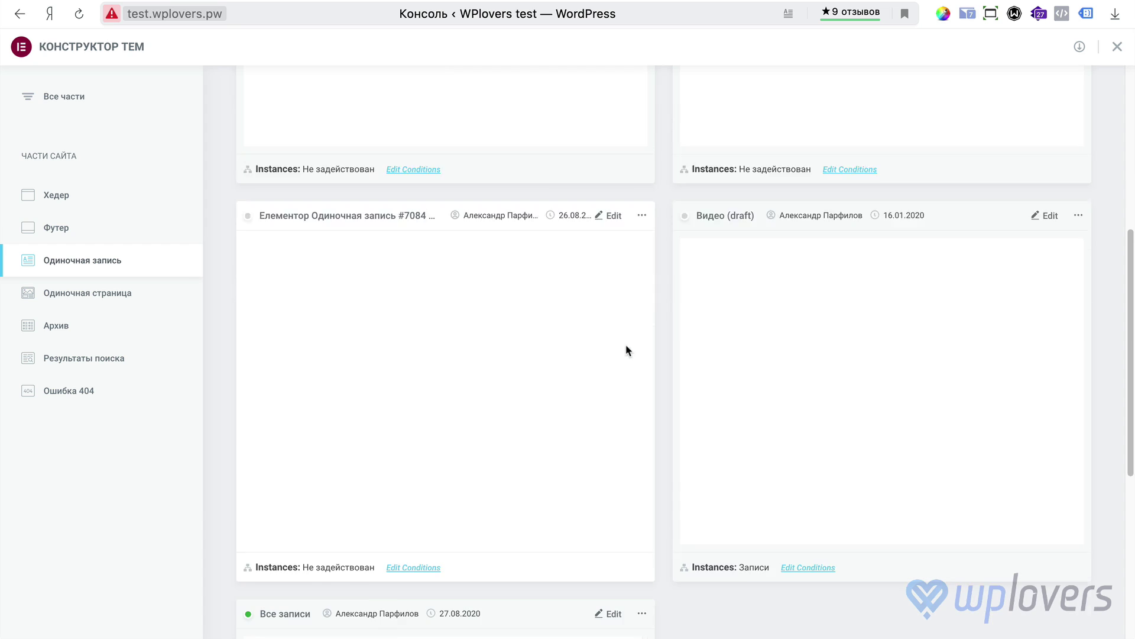
scroll(627, 320, "down", 4)
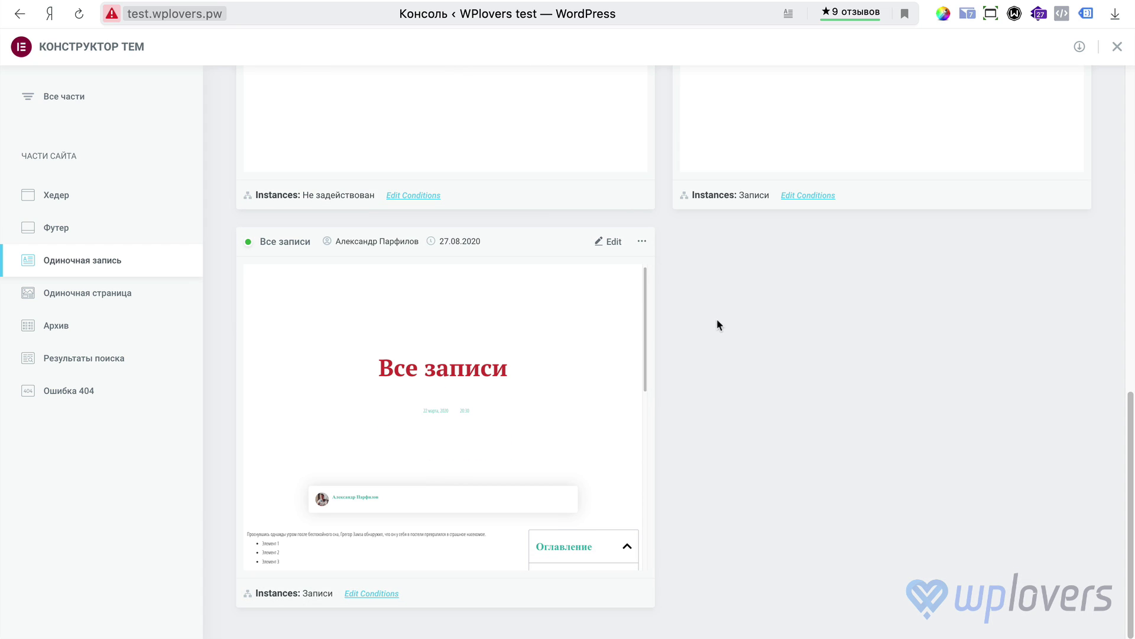
scroll(680, 352, "up", 15)
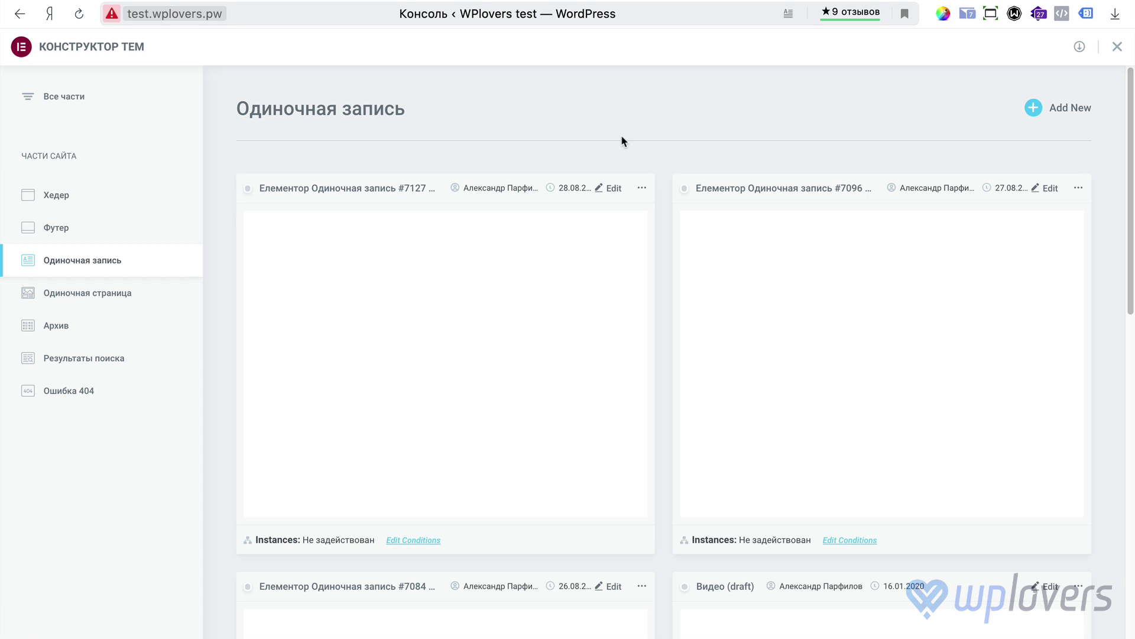
scroll(690, 325, "down", 5)
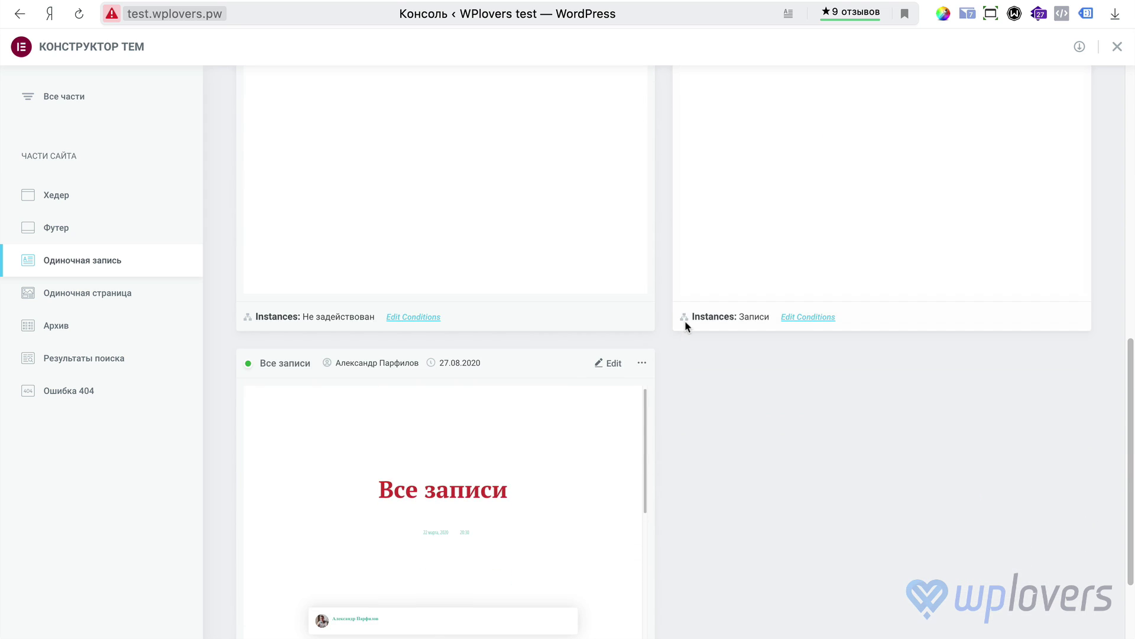
scroll(685, 320, "down", 2)
scroll(685, 325, "up", 8)
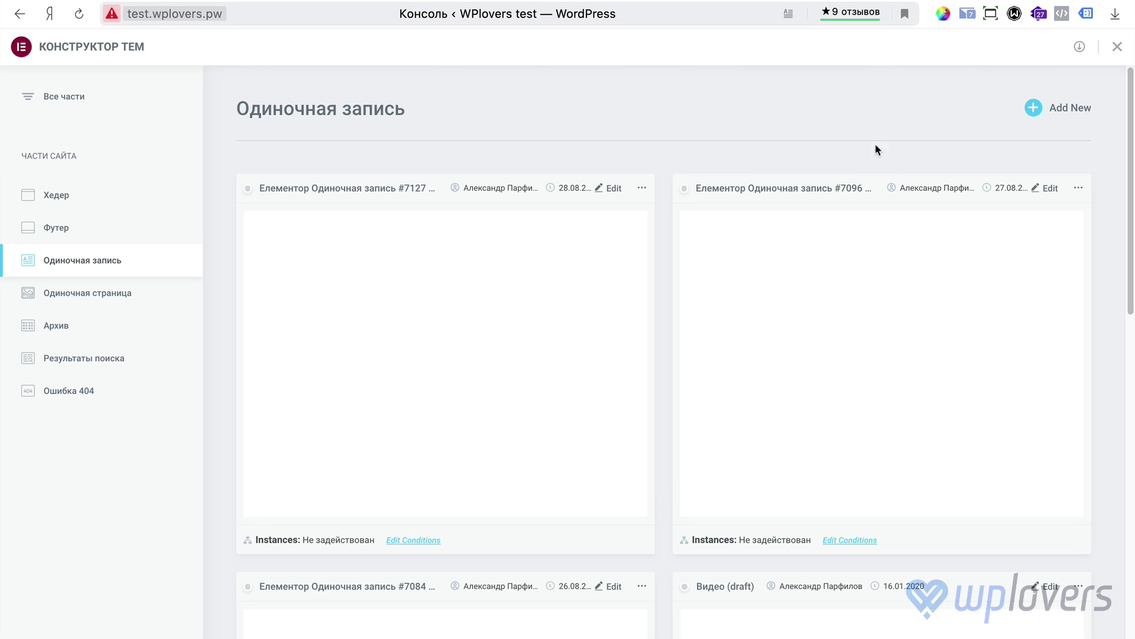
scroll(573, 324, "down", 10)
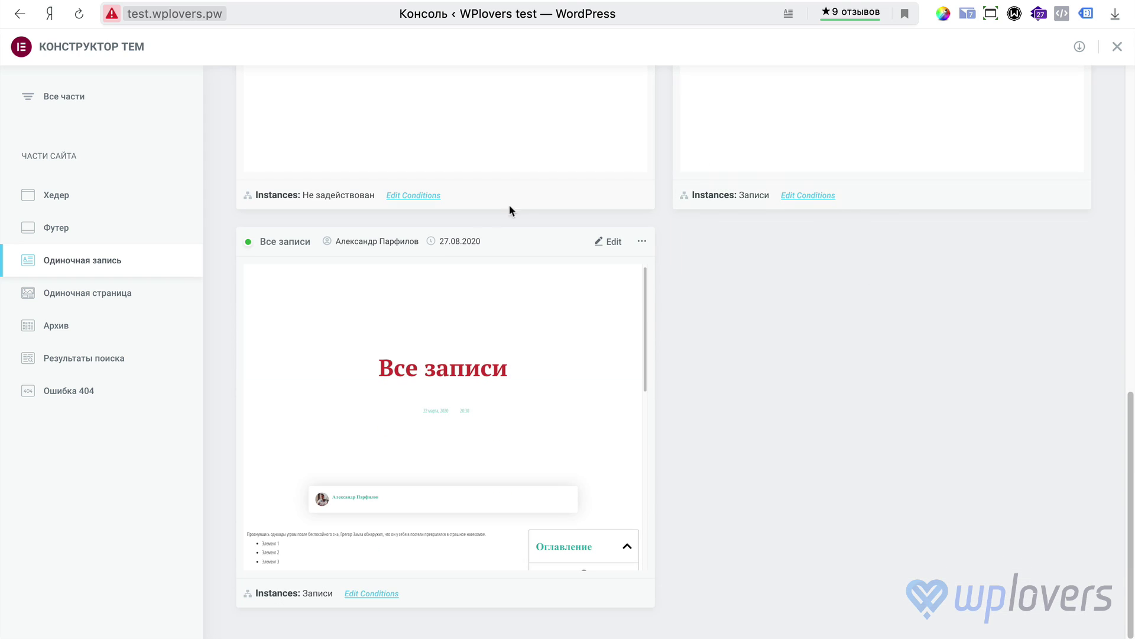
scroll(702, 342, "up", 10)
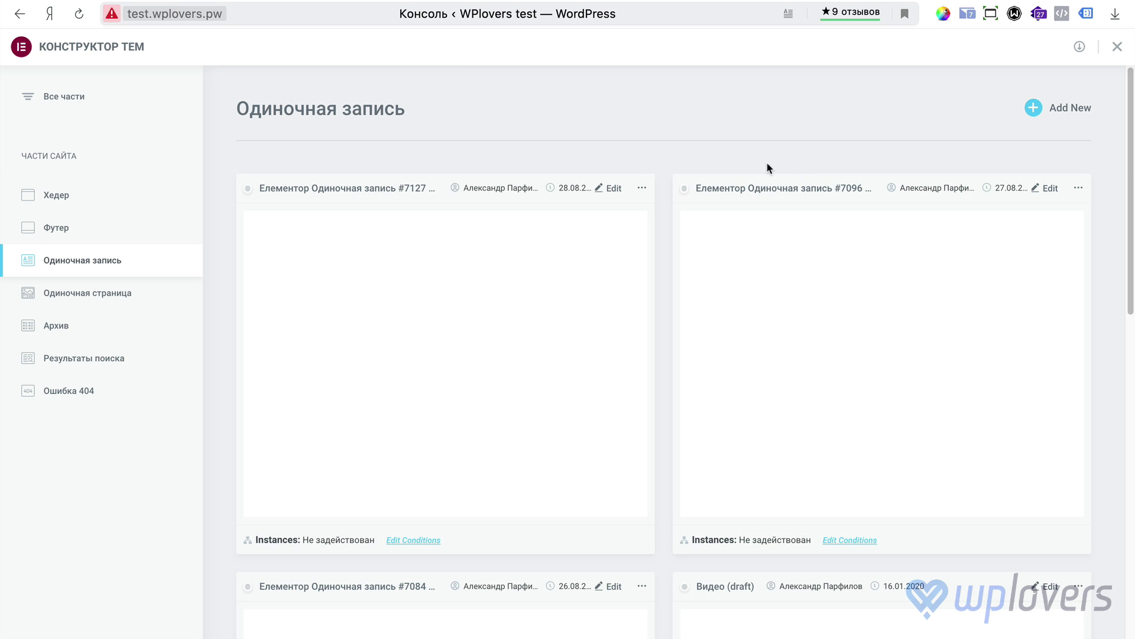
scroll(673, 183, "down", 10)
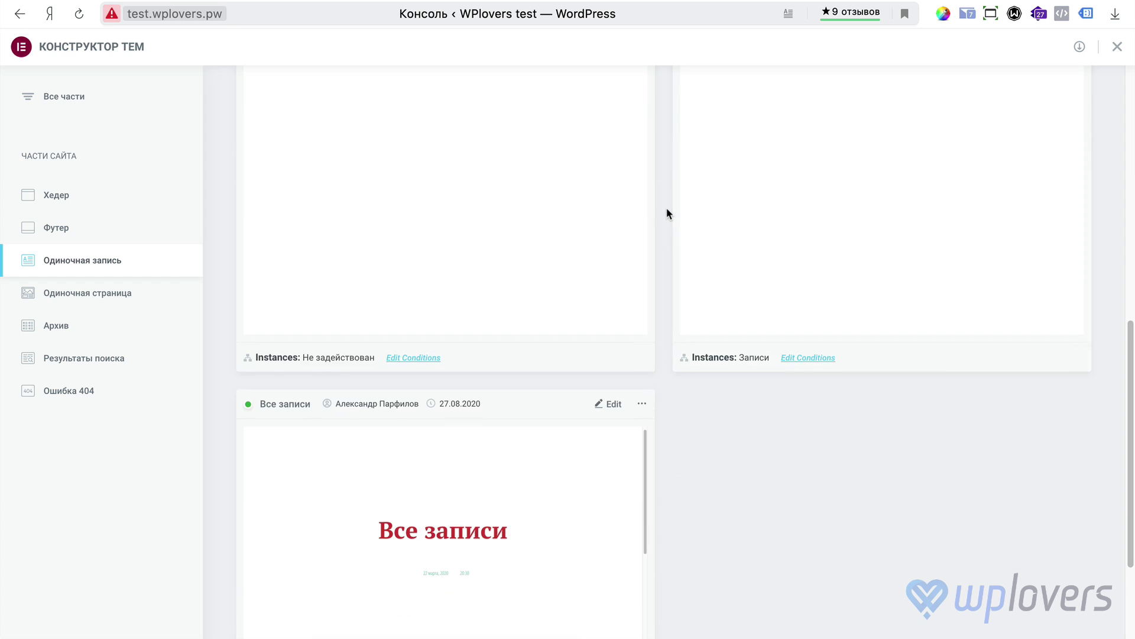
scroll(666, 208, "up", 7)
scroll(666, 294, "up", 3)
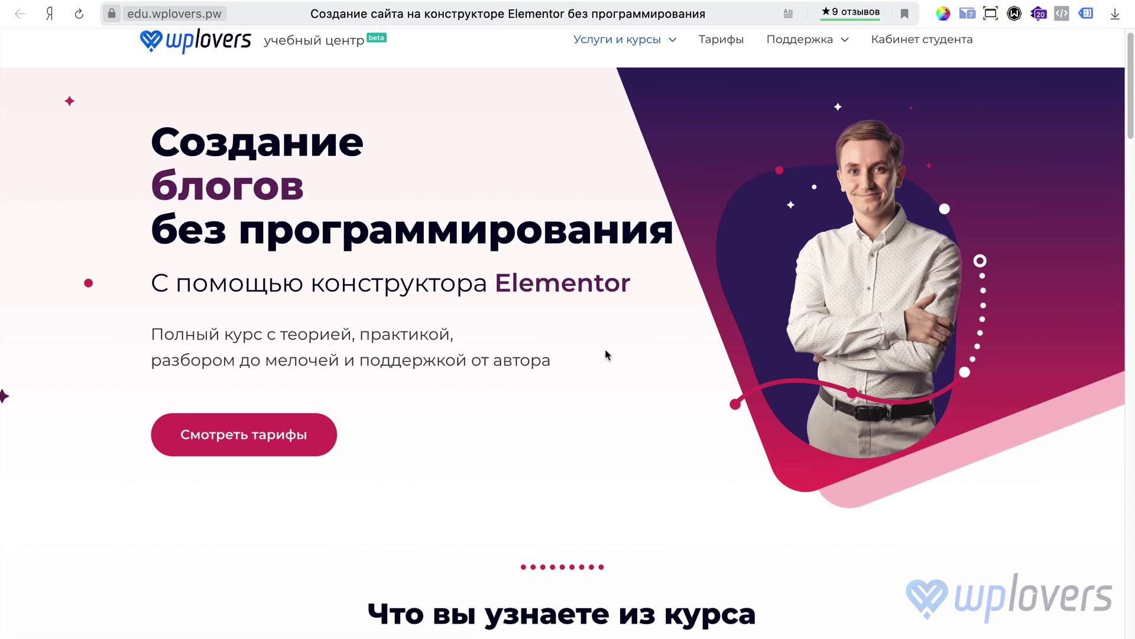
Step: Look over the course page about creating blogs with Elementor, and open the Попапы template list on test.wplovers.pw
scroll(615, 355, "down", 6)
scroll(654, 363, "down", 1)
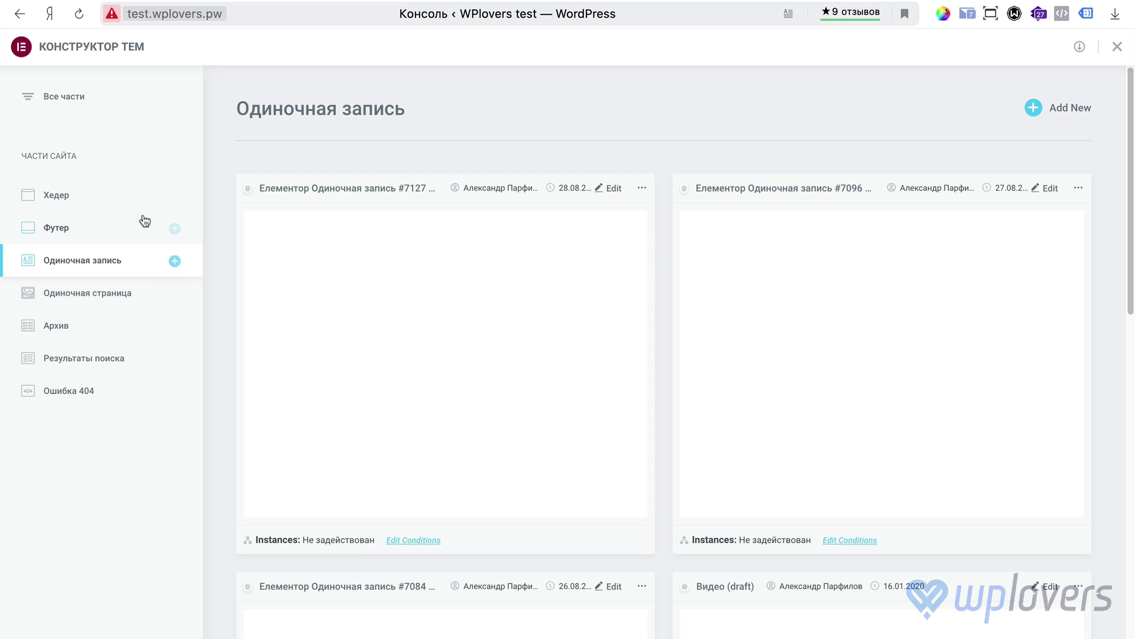
left_click(1117, 47)
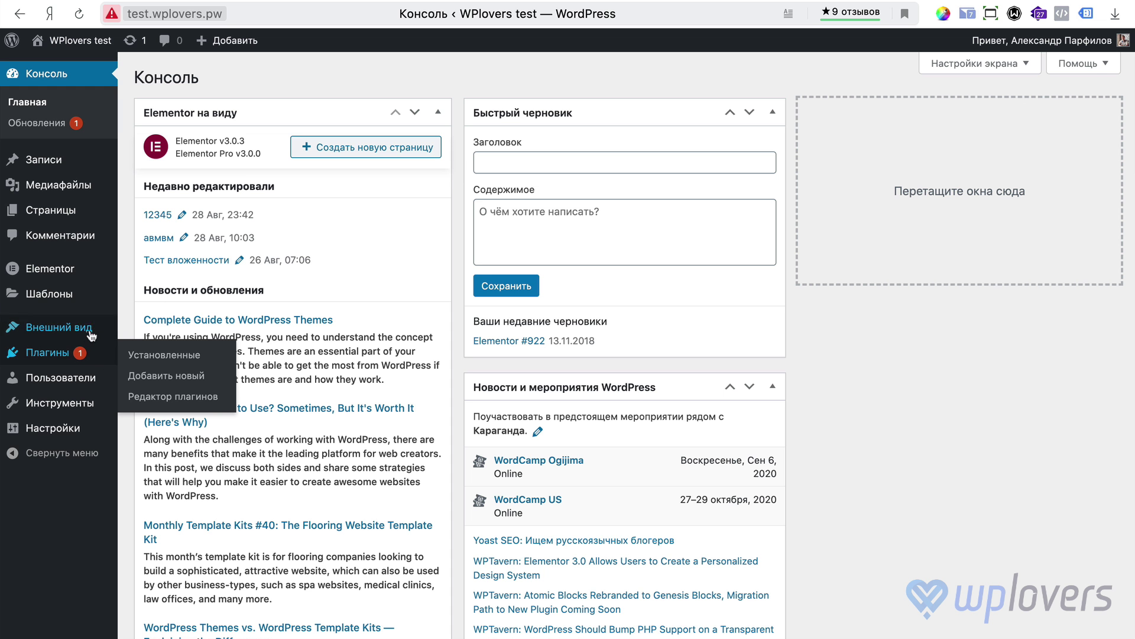
mouse_move(74, 302)
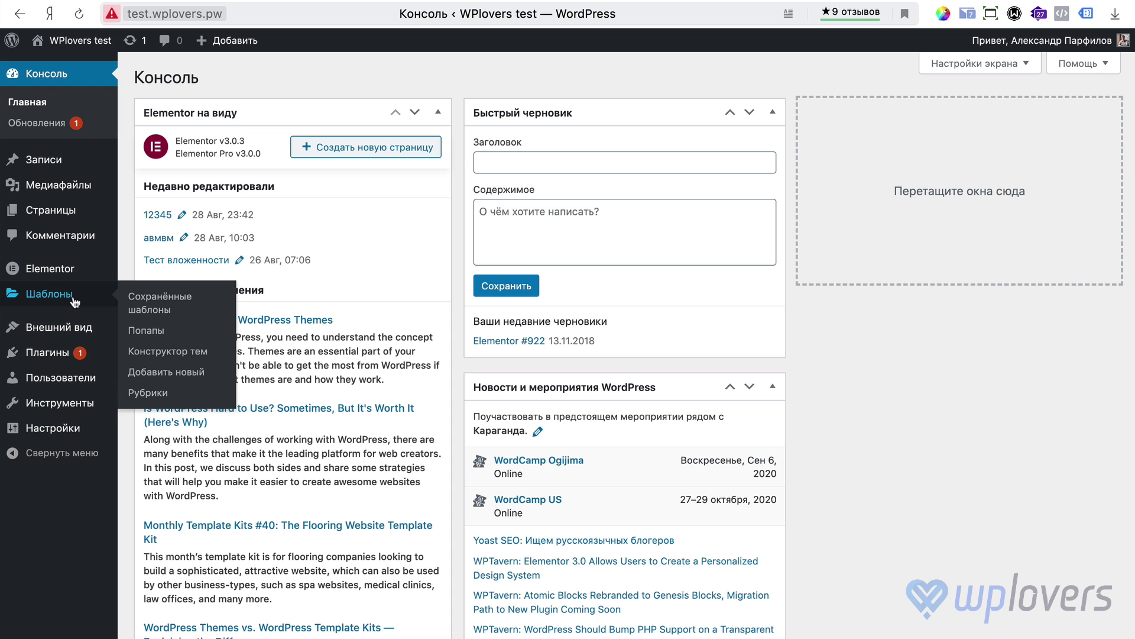
left_click(156, 342)
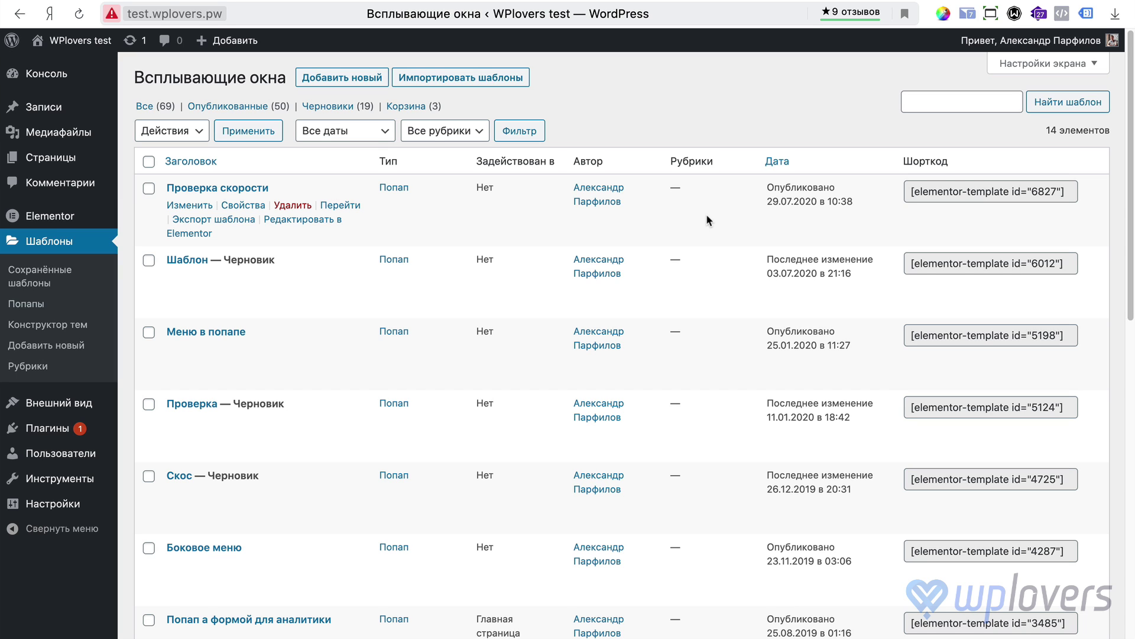
Step: Examine the template types offered when adding a new popup template on test.wplovers.pw
left_click(336, 87)
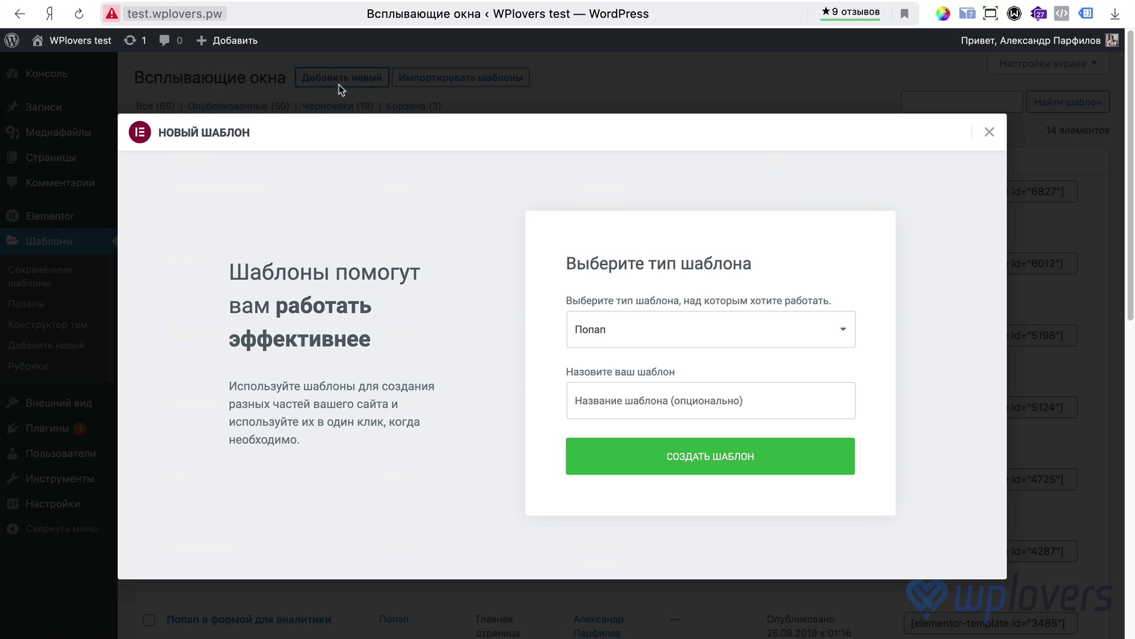
left_click(654, 329)
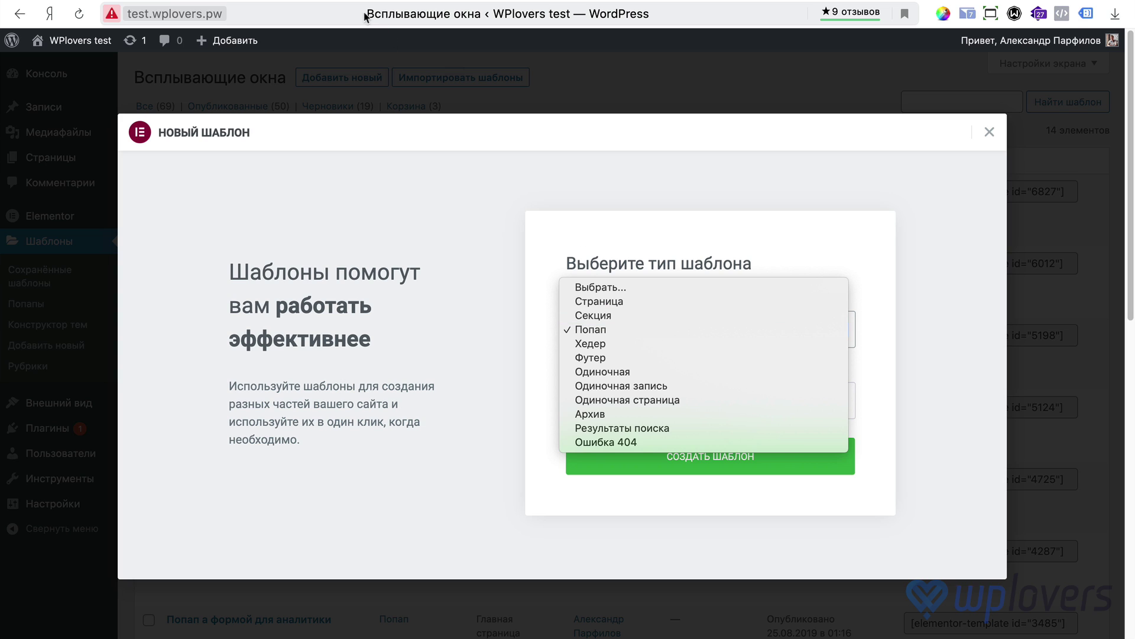
key("Escape")
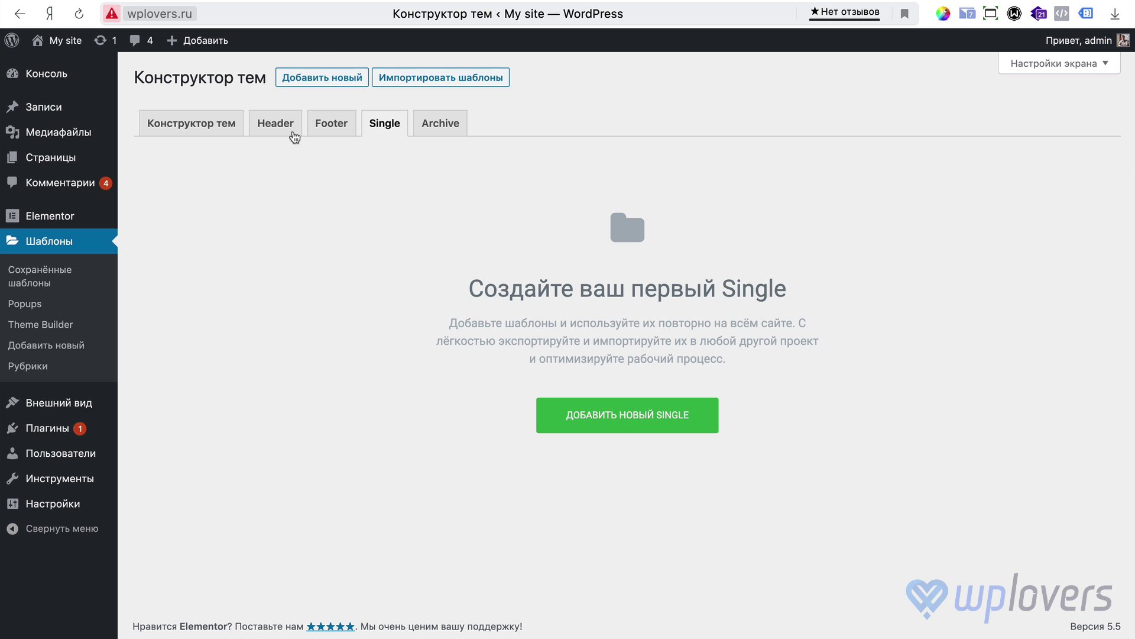
Step: Compare the new template dialogs on wplovers.ru, first for Single templates and then for Сохранённые шаблоны, checking the available template types
left_click(303, 79)
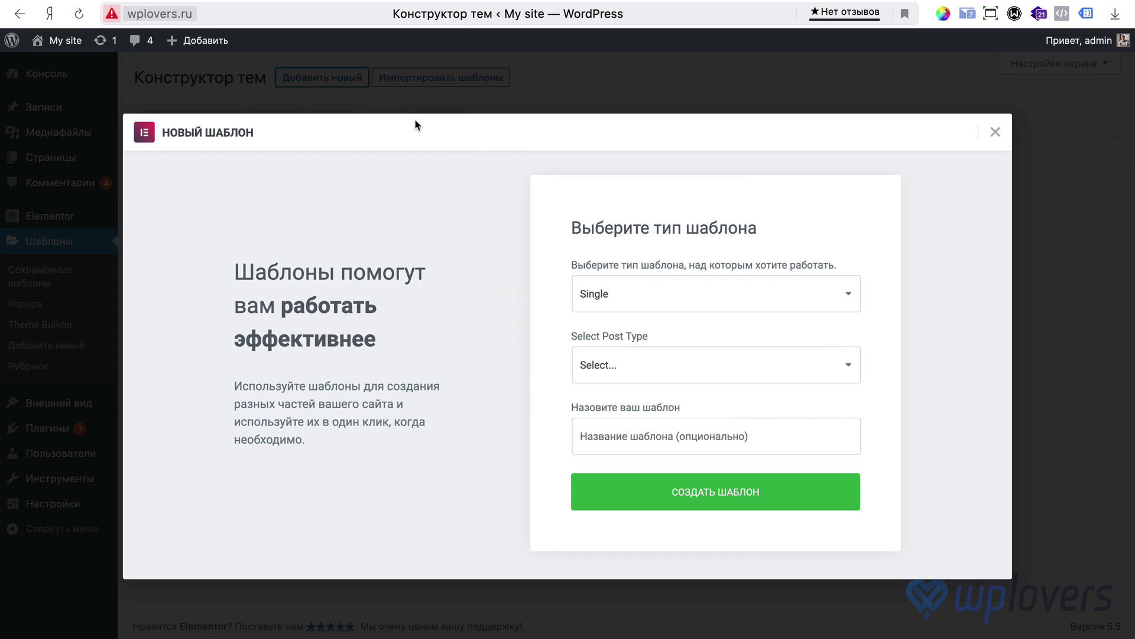
left_click(995, 132)
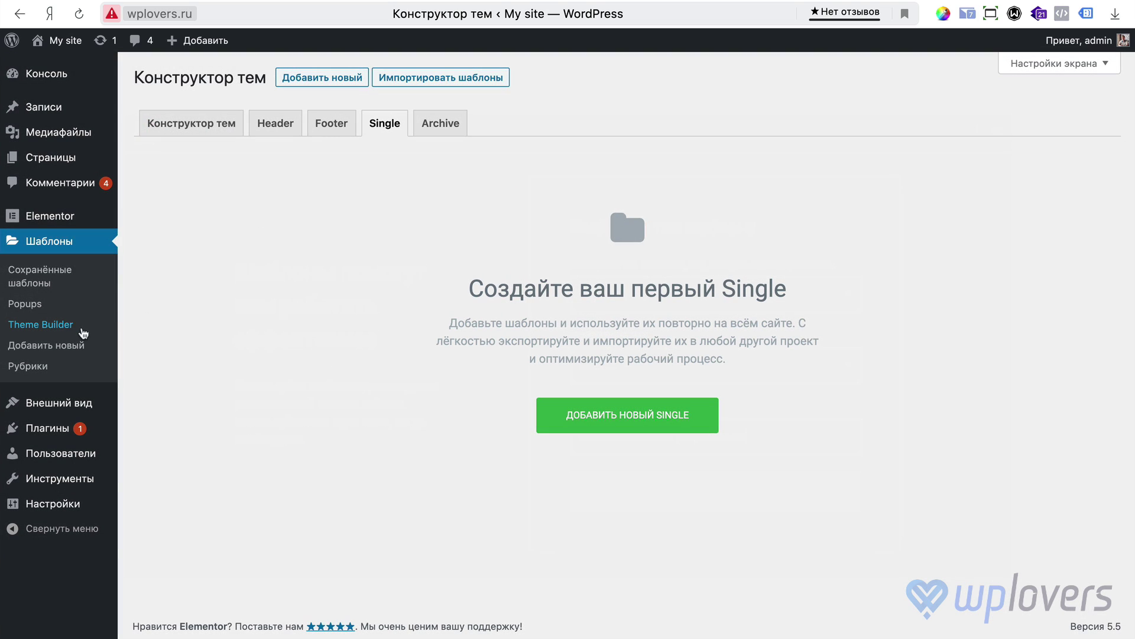
left_click(55, 274)
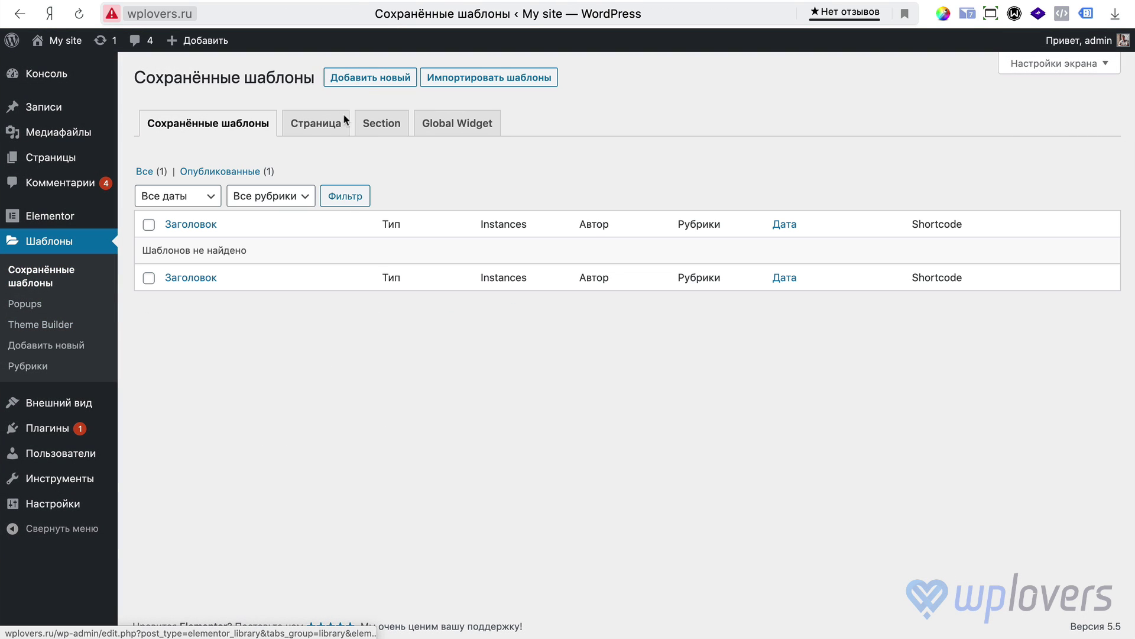
left_click(357, 82)
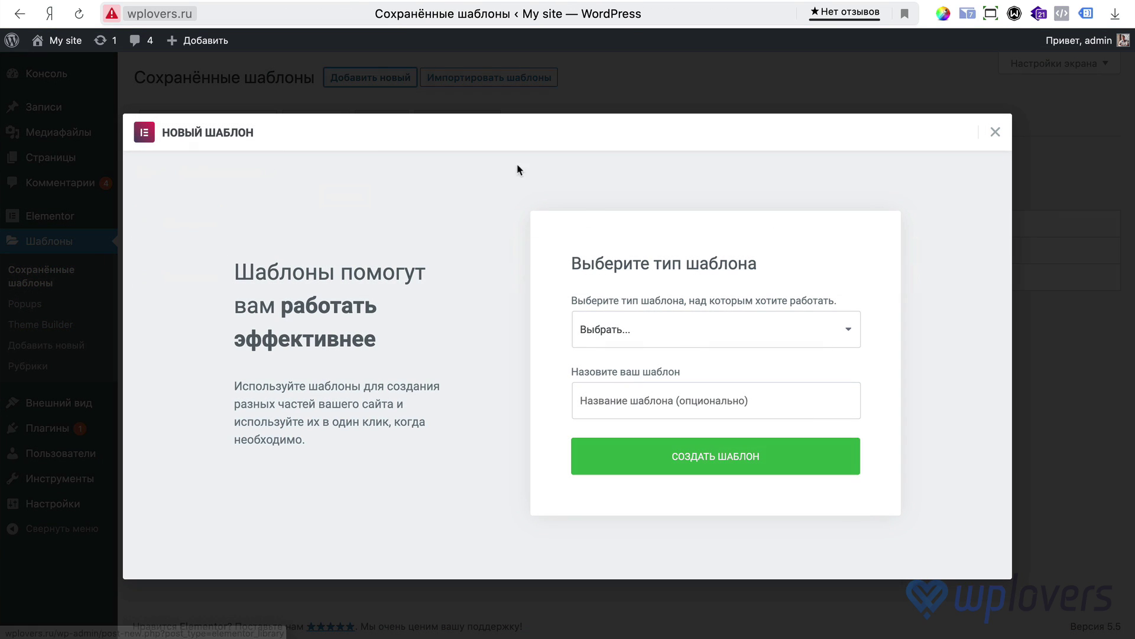
left_click(636, 338)
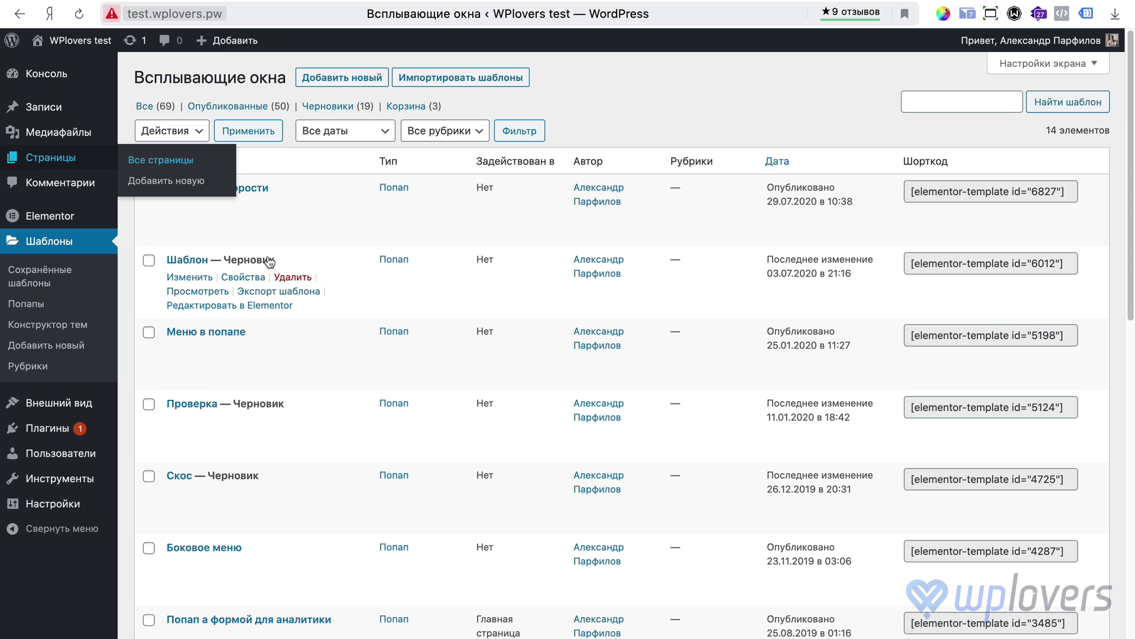
Step: Add the Галерея widget with the multi-row layout below the two empty columns on page 12345, and set its Макет to Кирпичная кладка
left_click(229, 305)
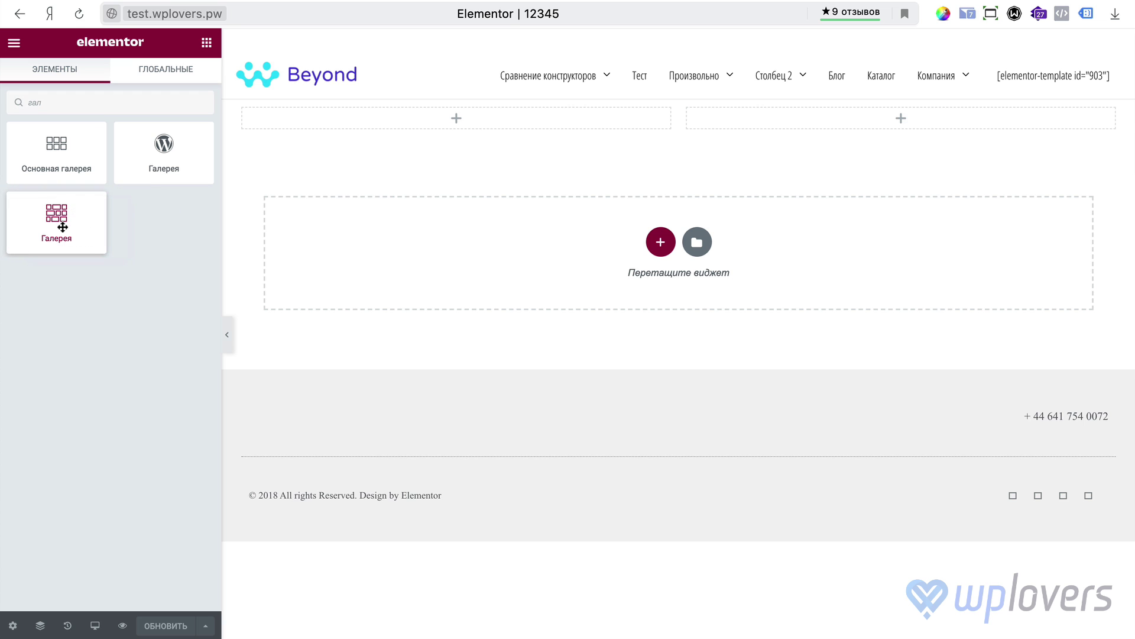
left_click_drag(56, 223, 398, 261)
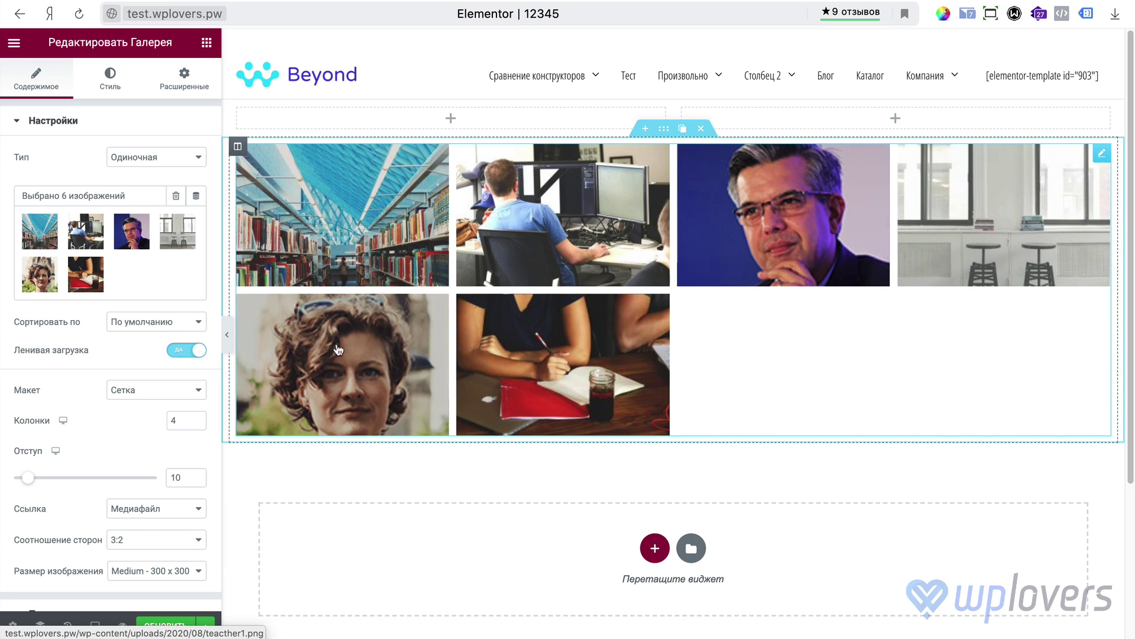
left_click(142, 391)
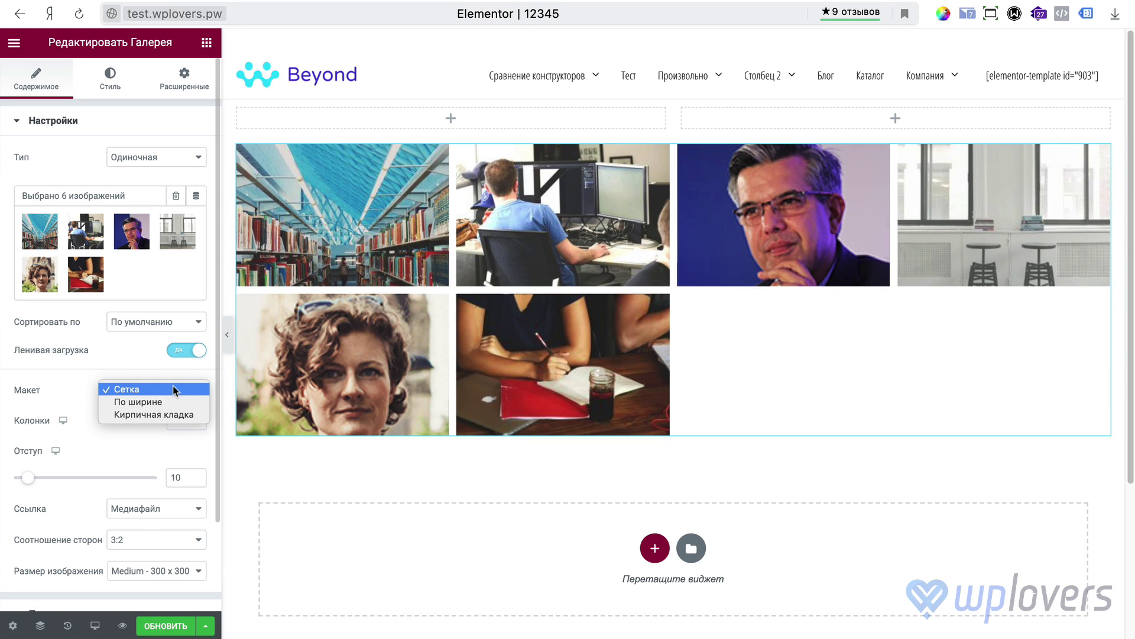
left_click(134, 415)
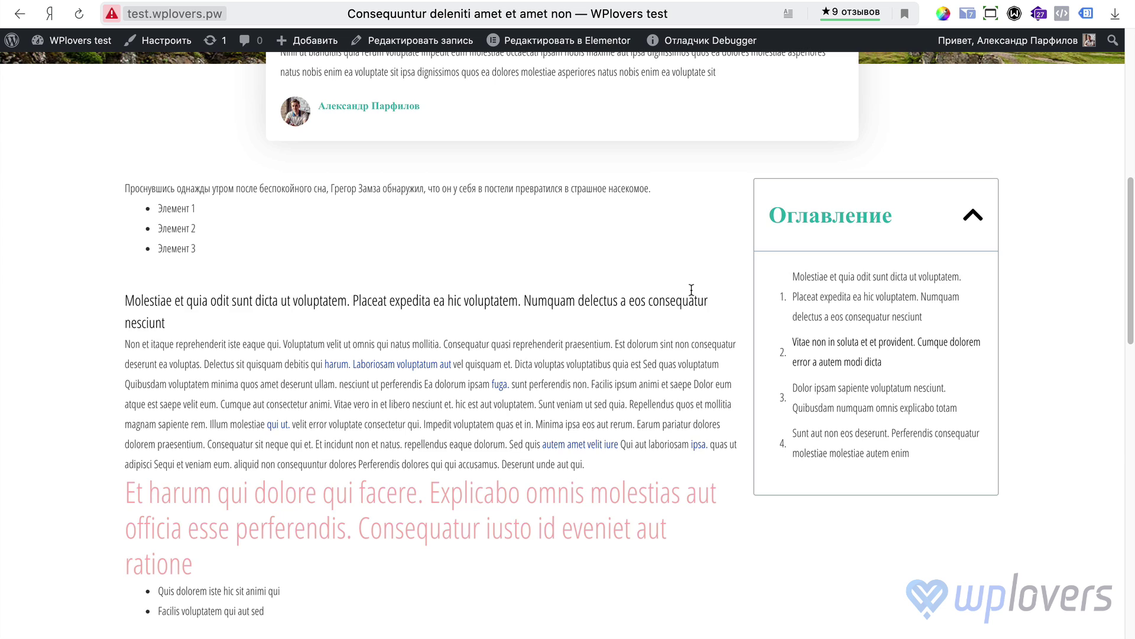
Step: Look over the published post "Consequuntur deleniti amet et amet non" and the entries in its Оглавление block
scroll(691, 289, "up", 10)
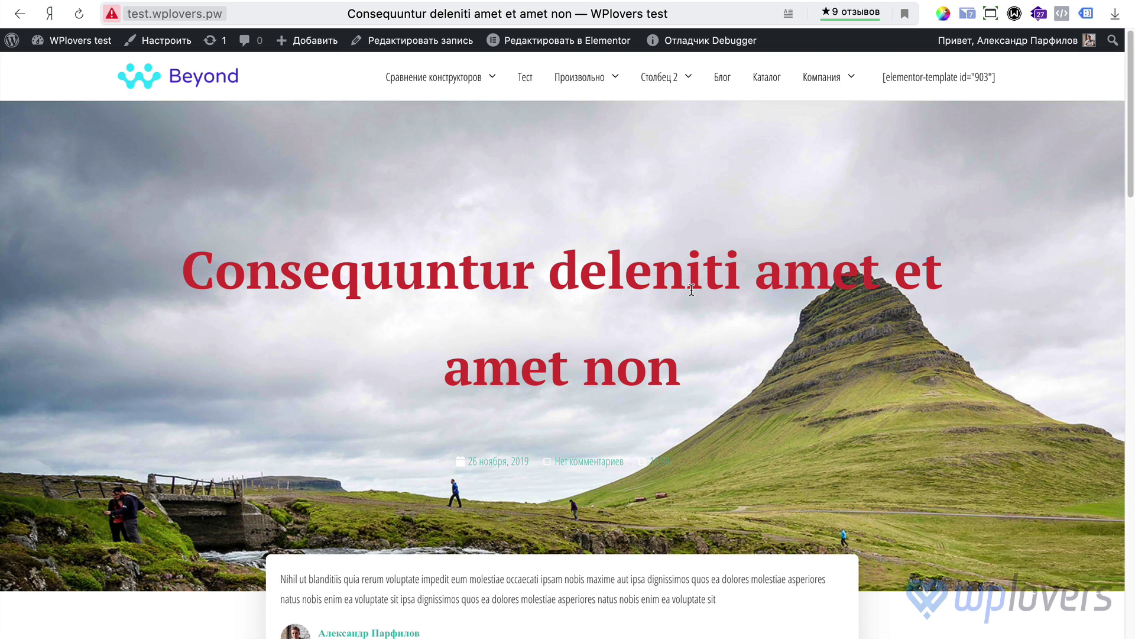
scroll(691, 290, "down", 10)
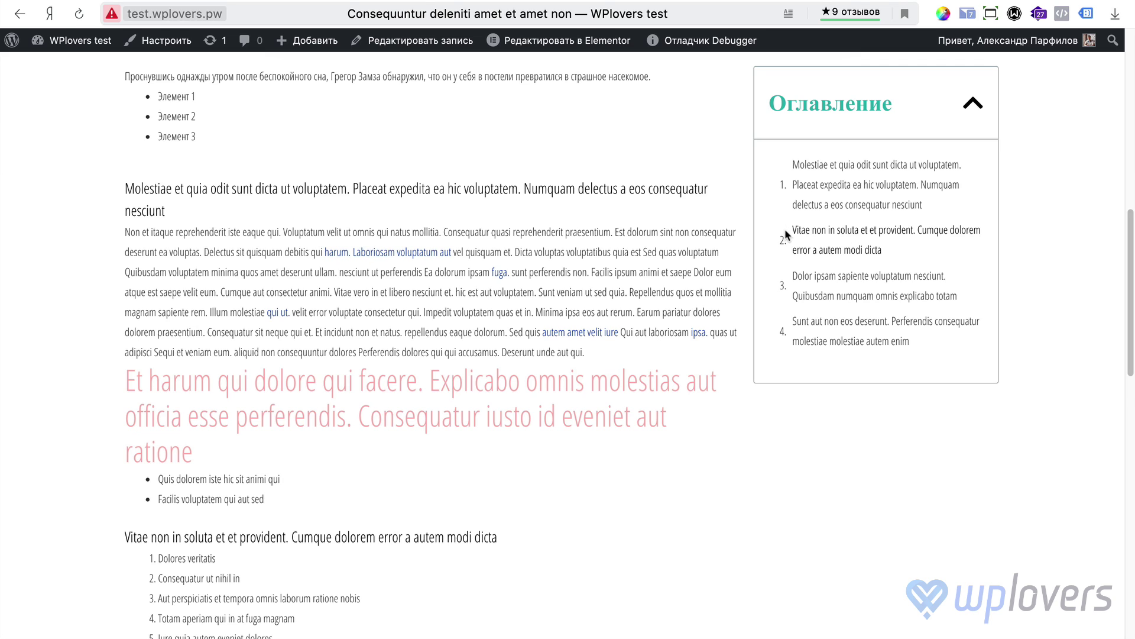
scroll(711, 272, "up", 1)
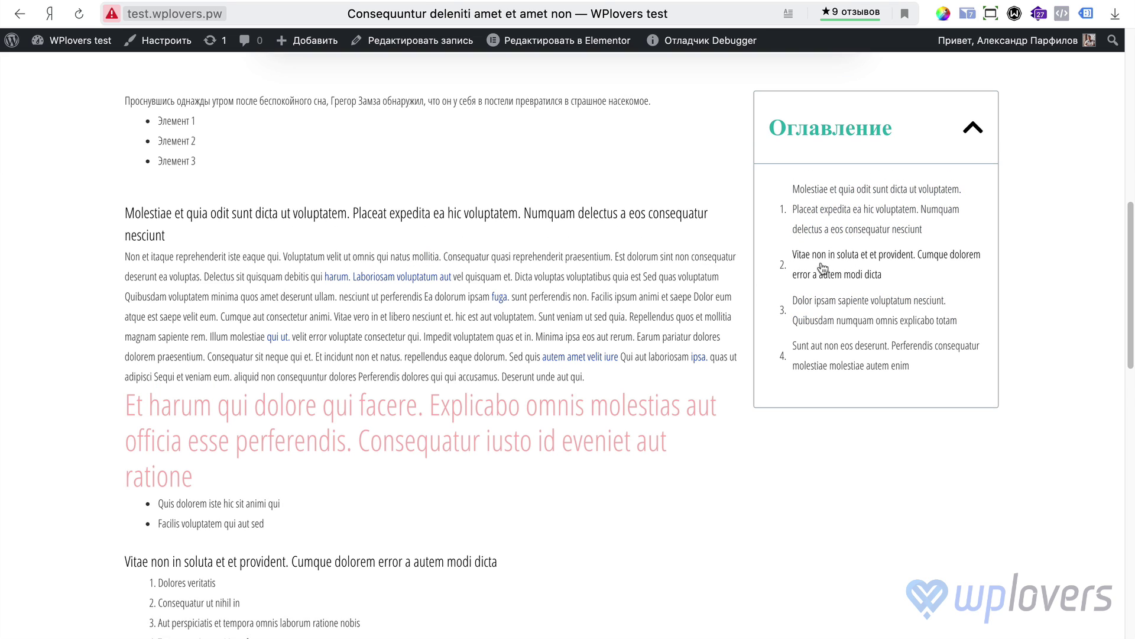
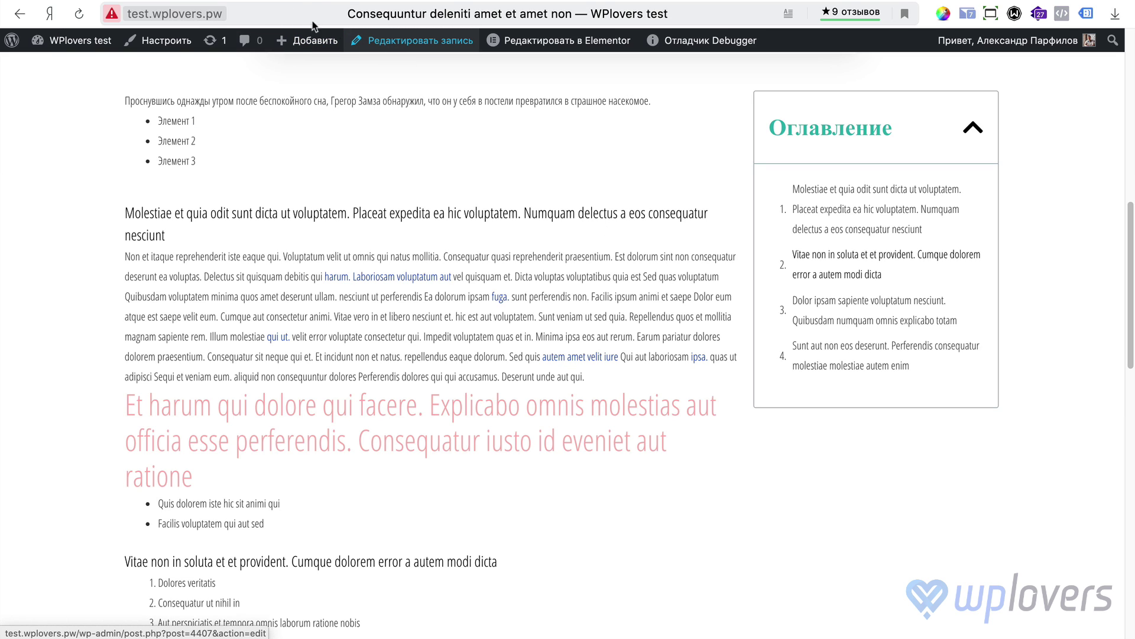
Step: Open the post for editing and bring up the HTML-якорь setting of the H1 heading "Sit quis fugiat et ut dolor non"
left_click(396, 52)
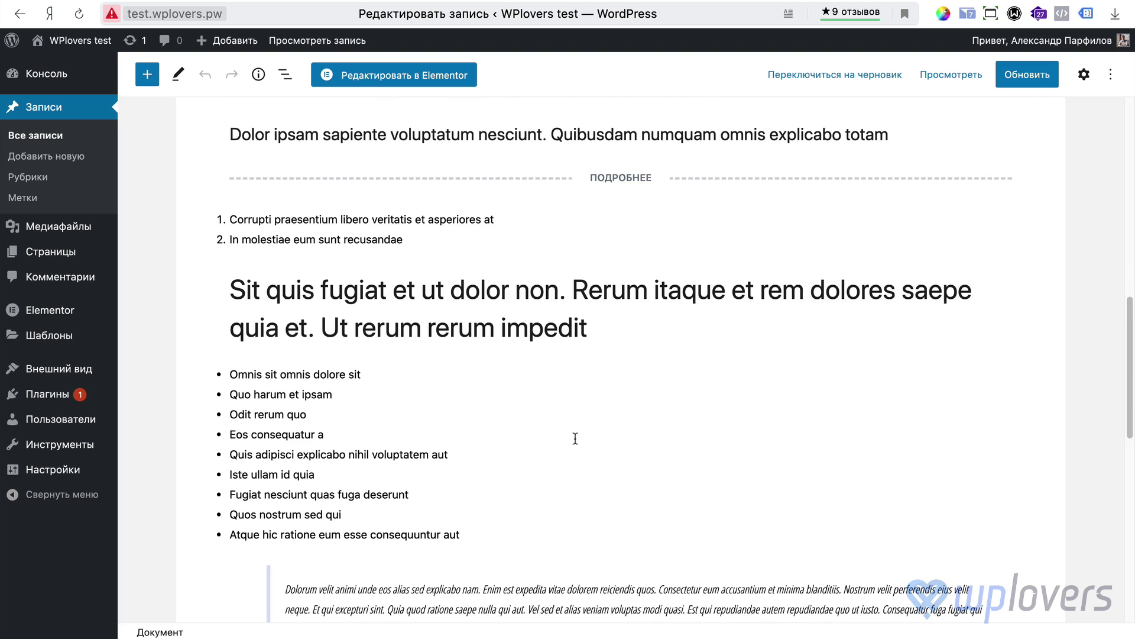
left_click(556, 296)
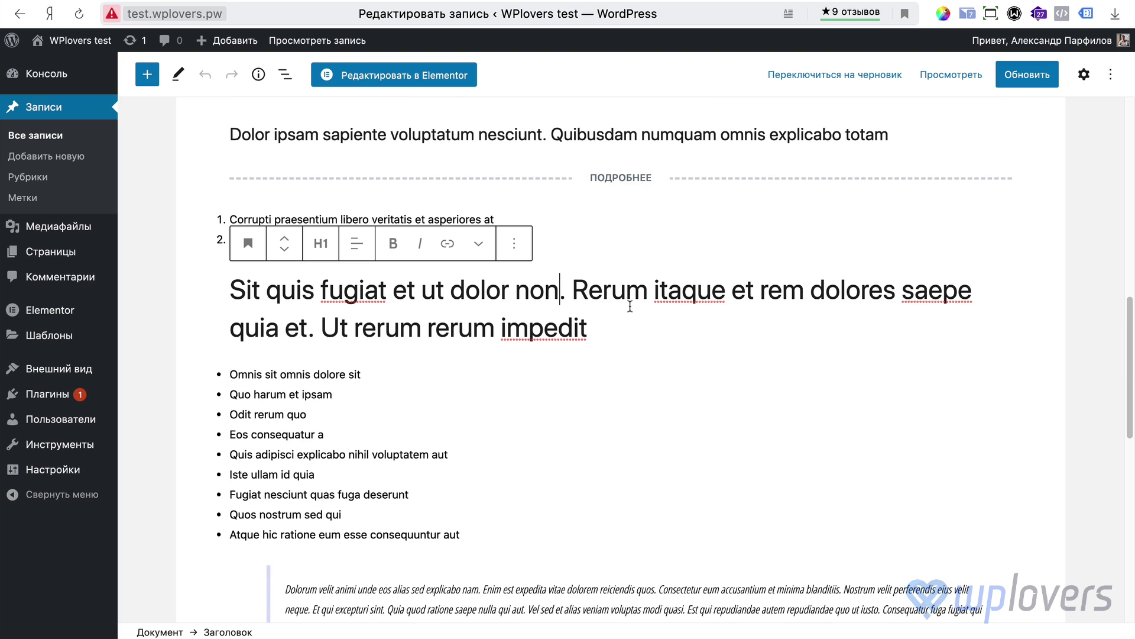
left_click(1084, 74)
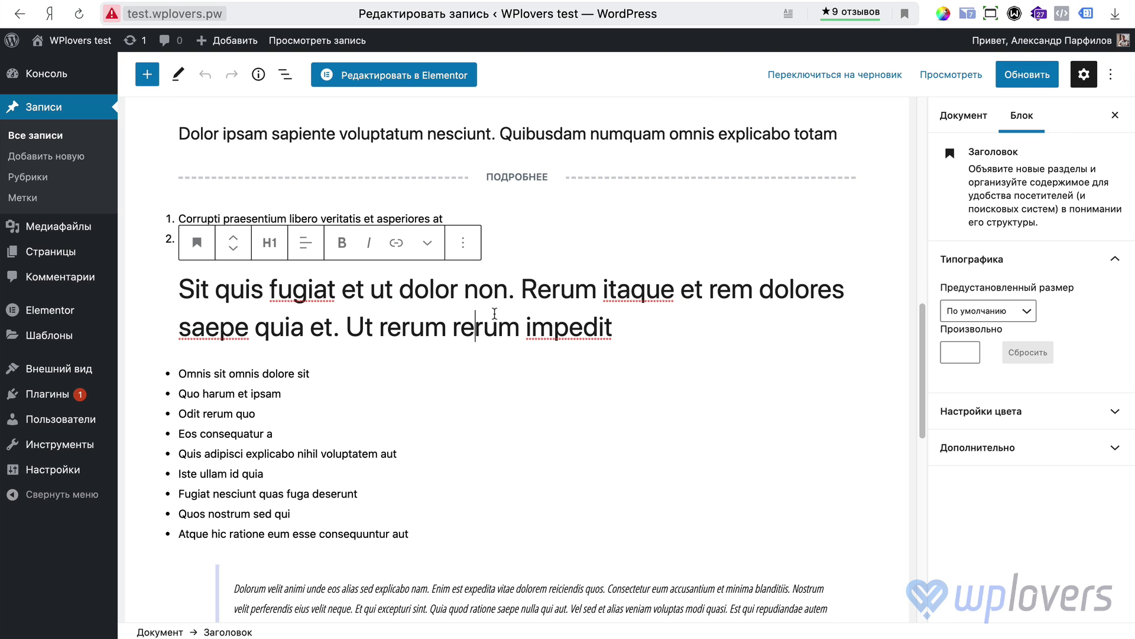
left_click(471, 329)
left_click(336, 288)
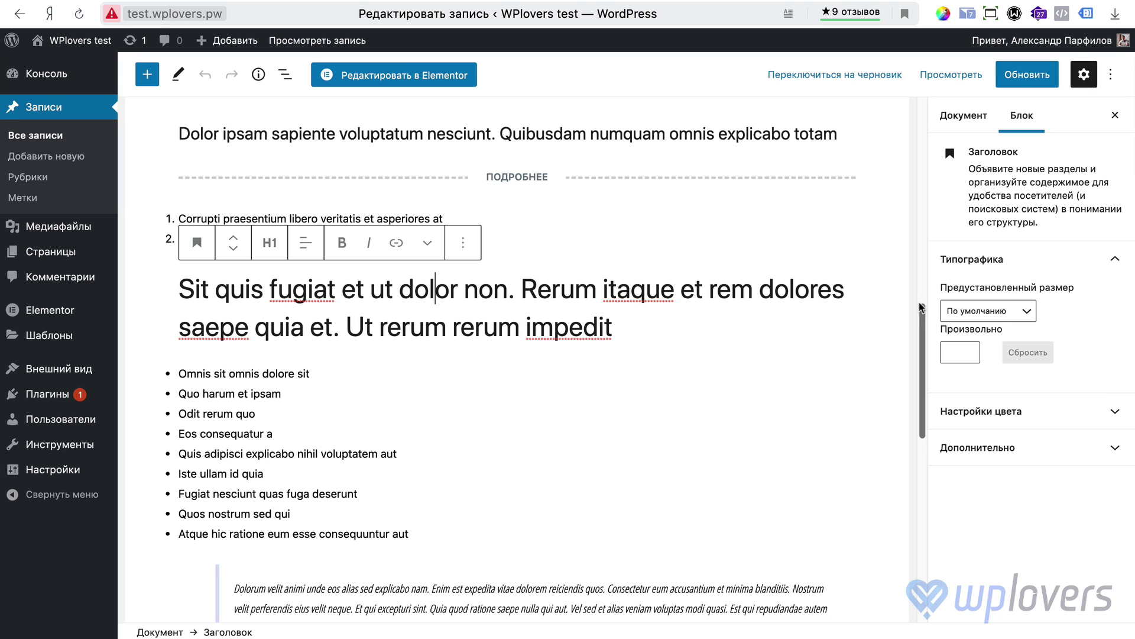
left_click(1089, 447)
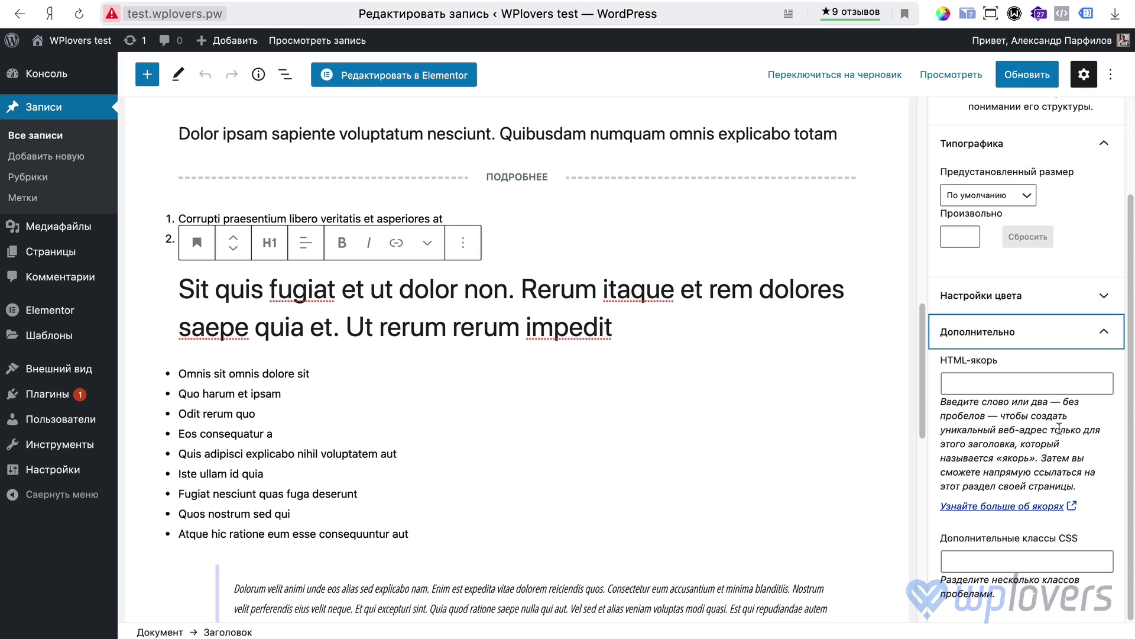
left_click(961, 391)
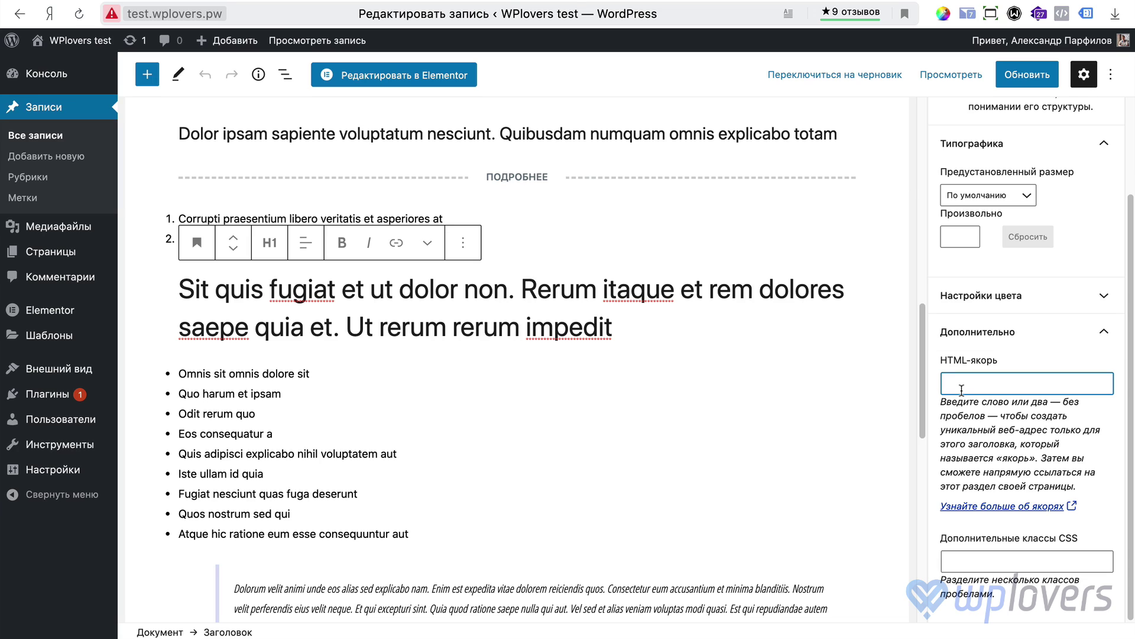
type("чаралин")
key("BackSpace")
key("BackSpace")
key("BackSpace")
key("BackSpace")
key("BackSpace")
key("BackSpace")
key("BackSpace")
Step: Set the H1 heading's HTML-якорь to sdkjjsfsjf and update the post
type("sdkjjsfsjf")
left_click(1027, 74)
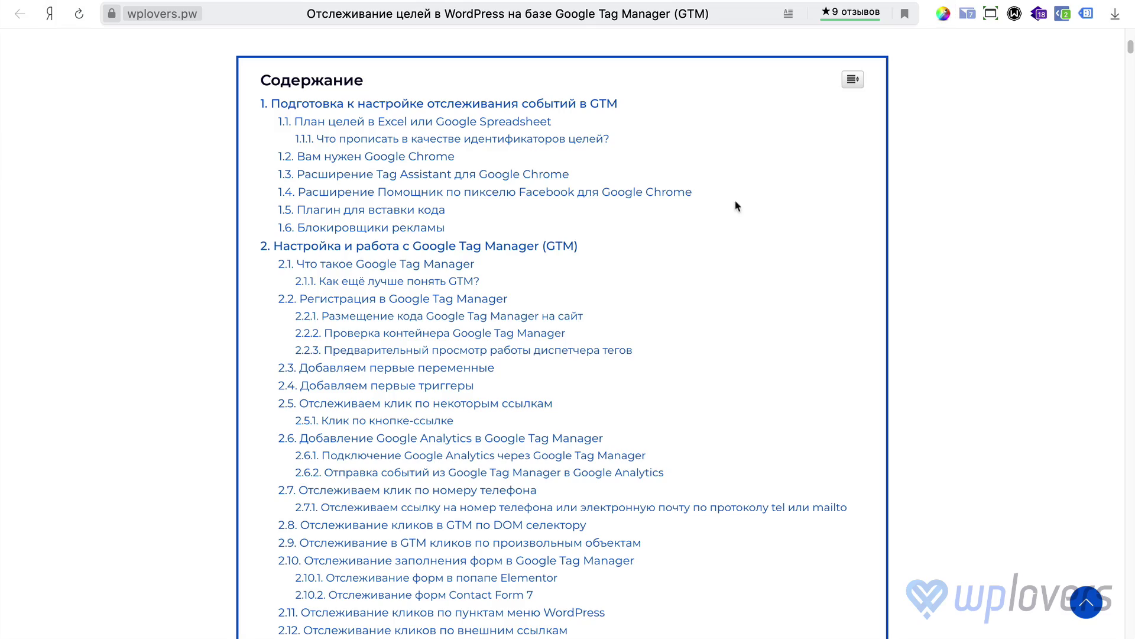
Step: Look over the Содержание block and the introduction of the Google Tag Manager article on wplovers.pw
scroll(737, 205, "up", 15)
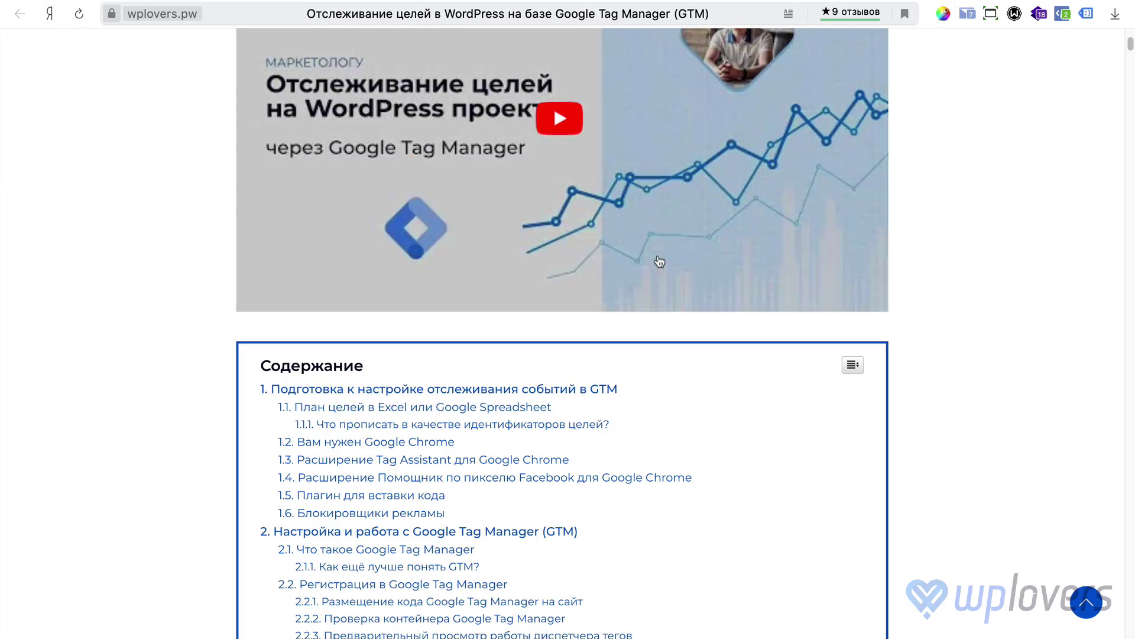
scroll(912, 265, "up", 3)
scroll(911, 265, "down", 20)
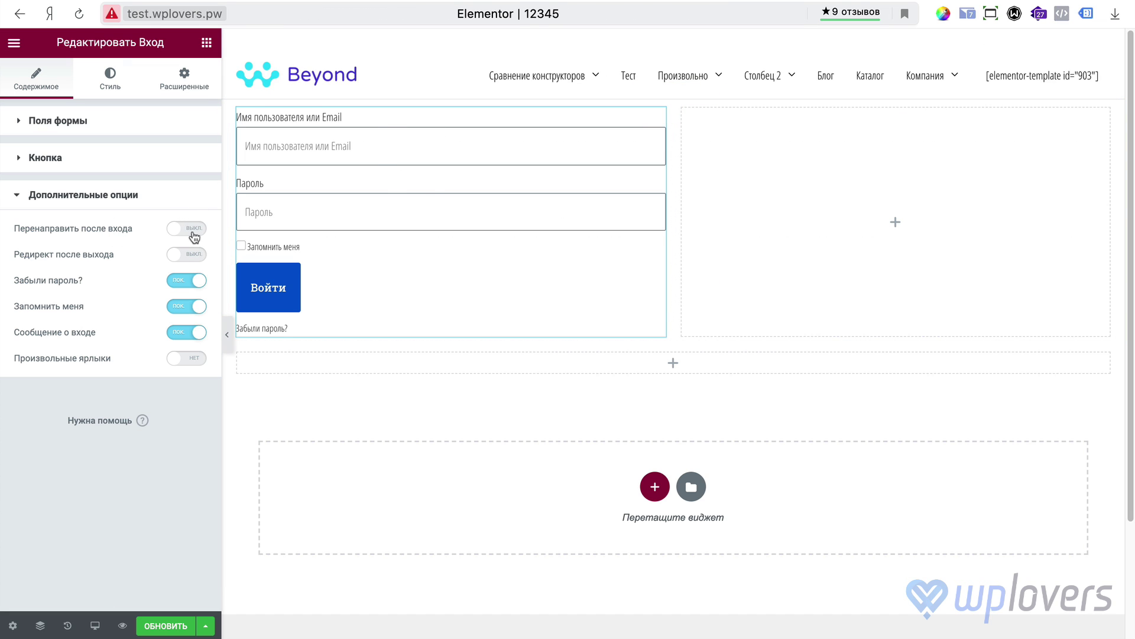
Step: Enable Перенаправить после входа on the Вход widget and choose the dynamic tag URL записи as the redirect link
left_click(189, 231)
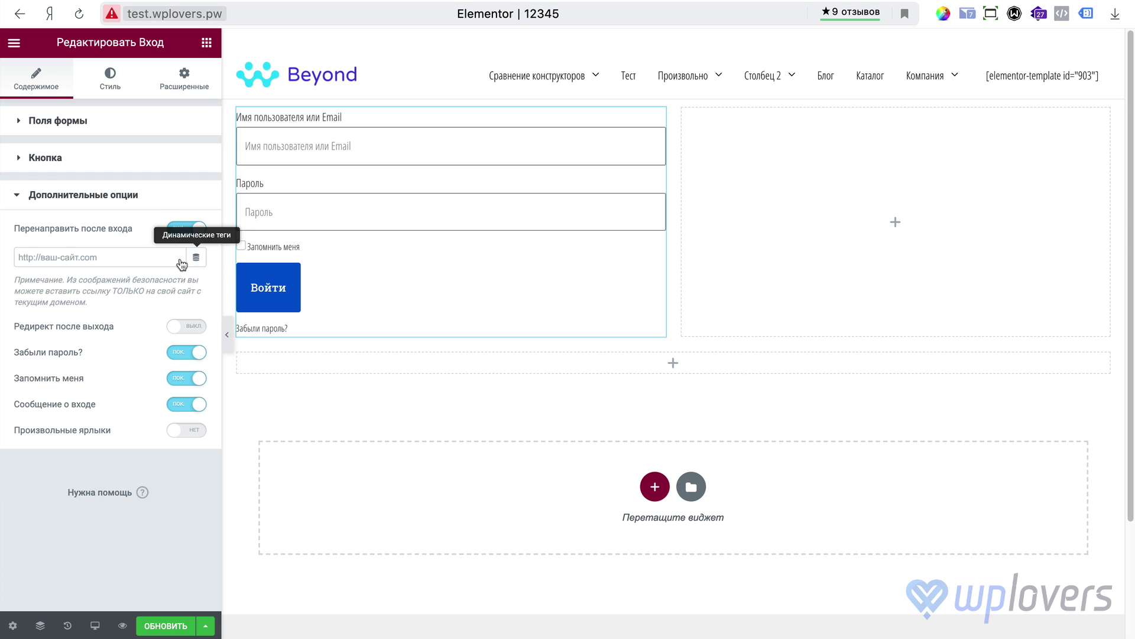
left_click(70, 258)
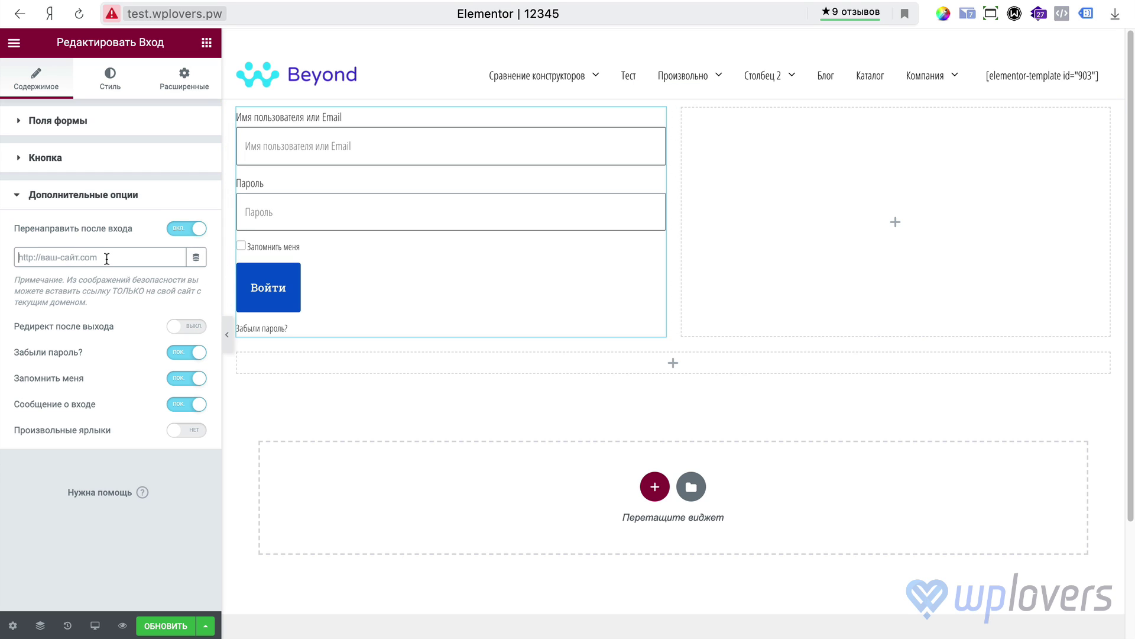
left_click(196, 260)
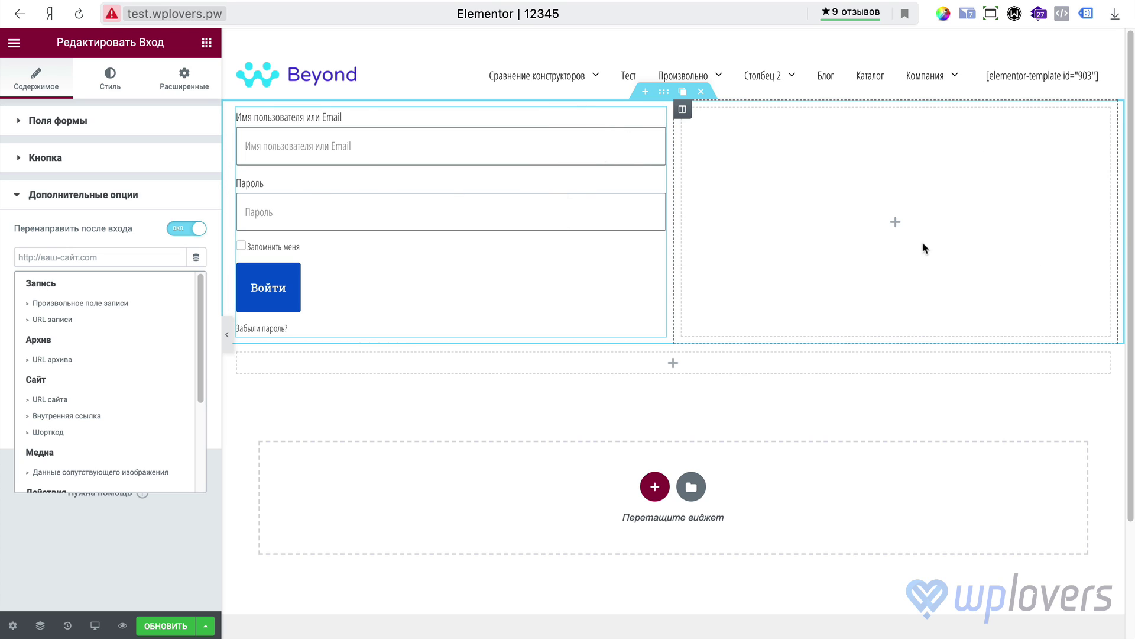
left_click(51, 319)
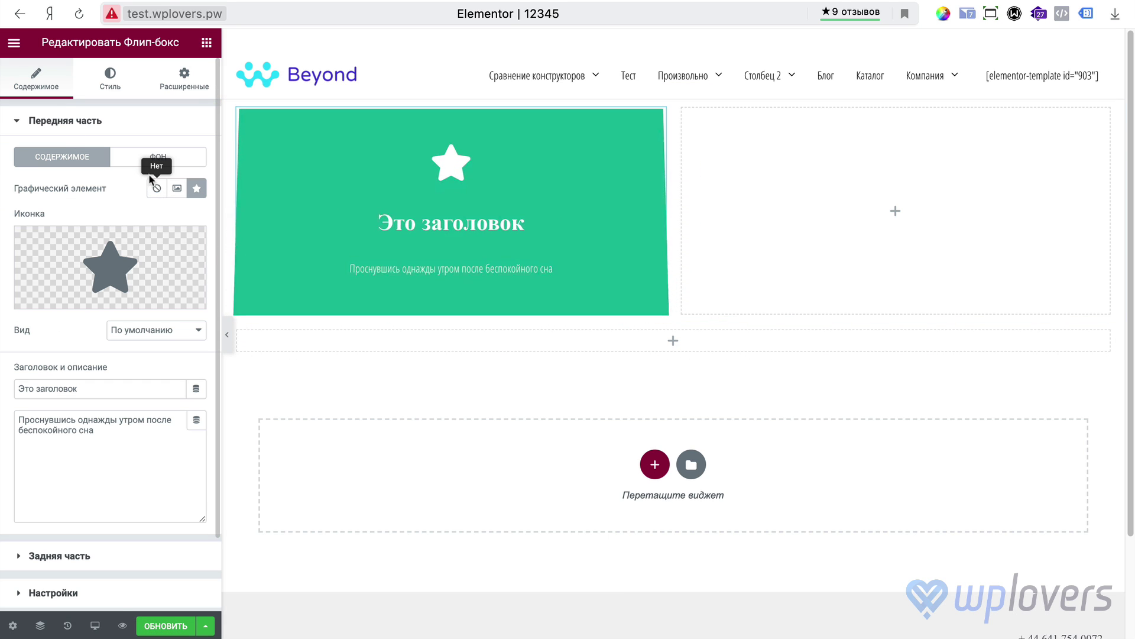
Step: Set the front side background of the Флип-бокс widget to the image main2.jpg from the media library
left_click(156, 162)
left_click(177, 188)
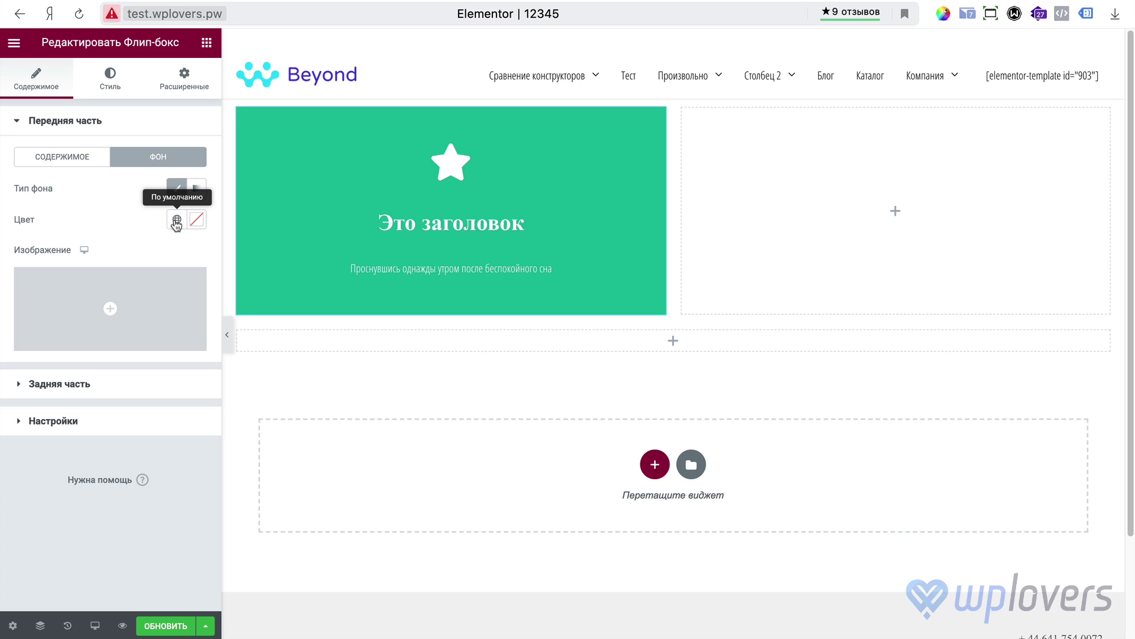
left_click(152, 281)
left_click(487, 236)
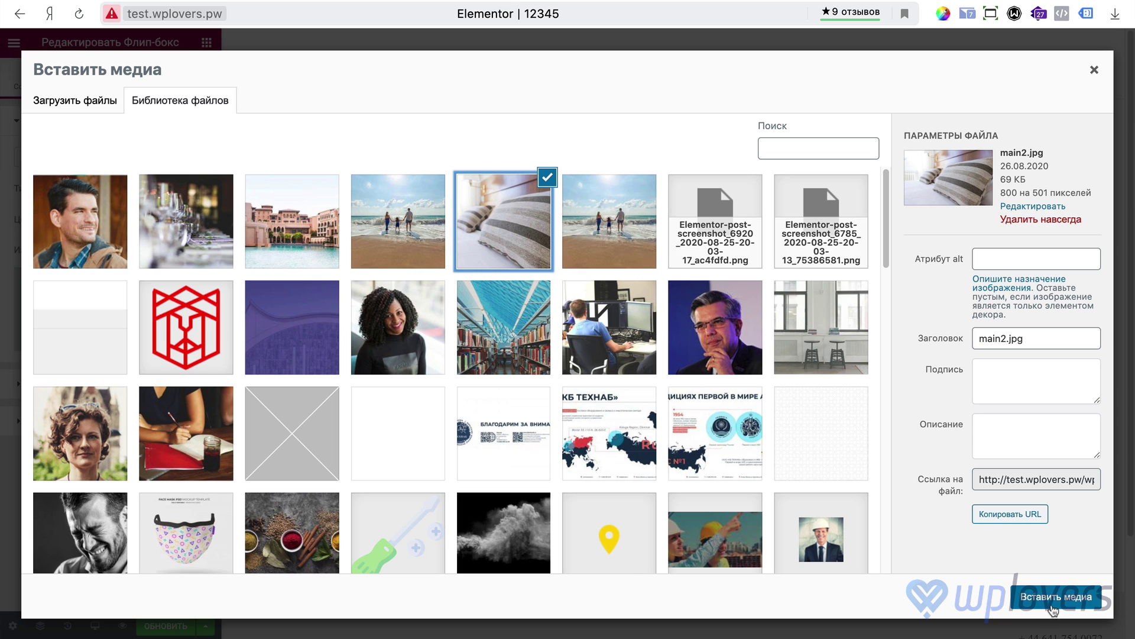
left_click(1058, 597)
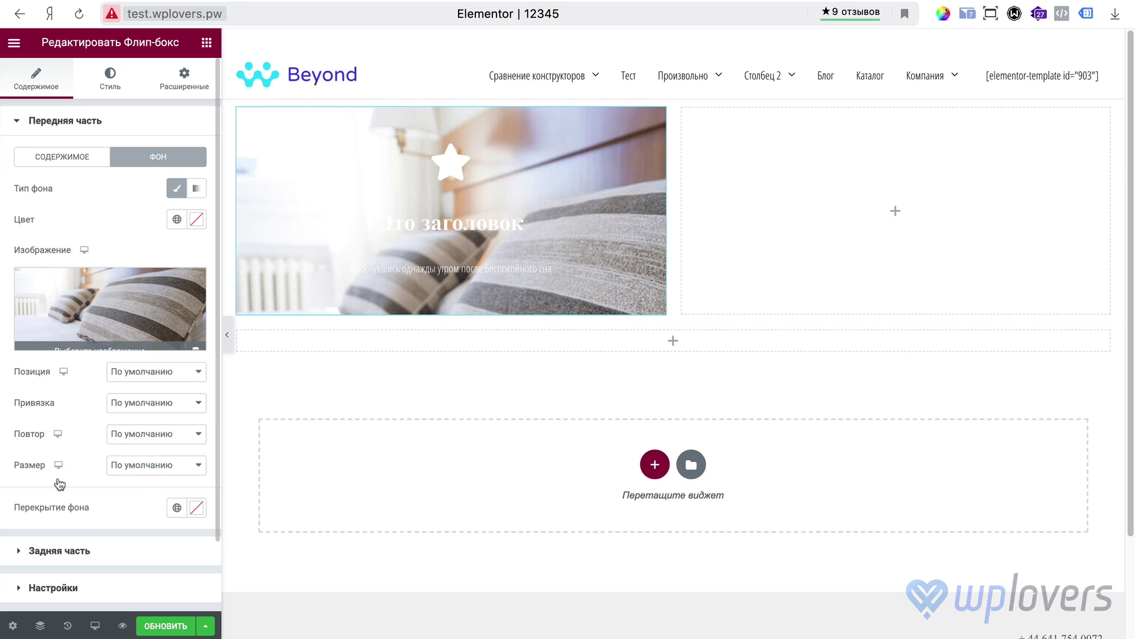
Step: Give the Флип-бокс front side a dark red Перекрытие фона colour over its background image
scroll(90, 485, "down", 2)
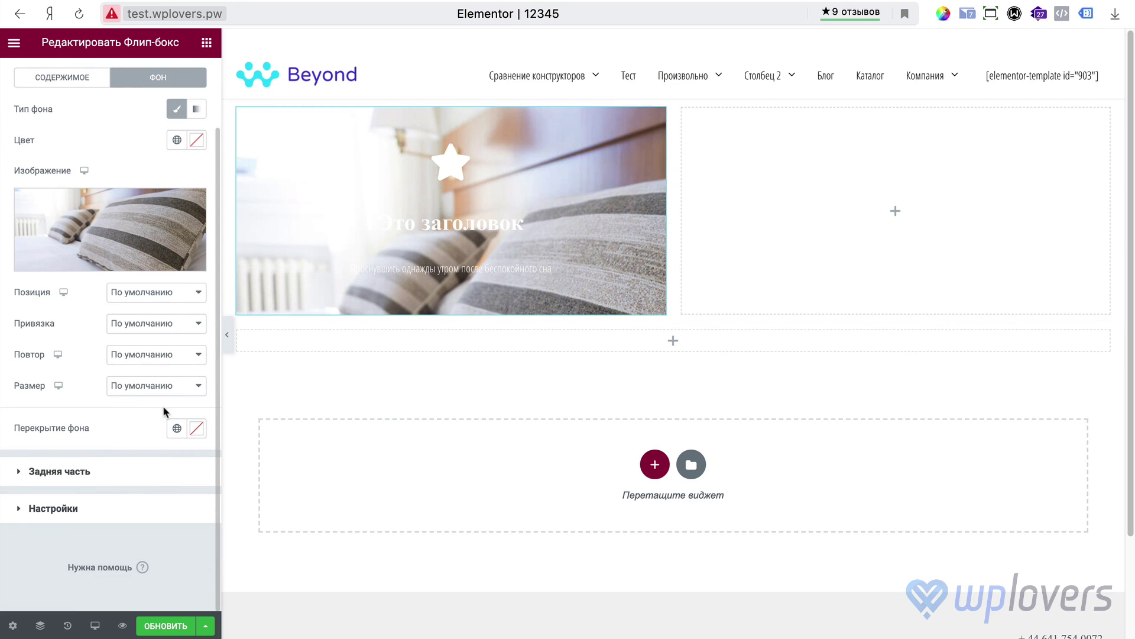
left_click(197, 428)
left_click_drag(112, 331, 142, 270)
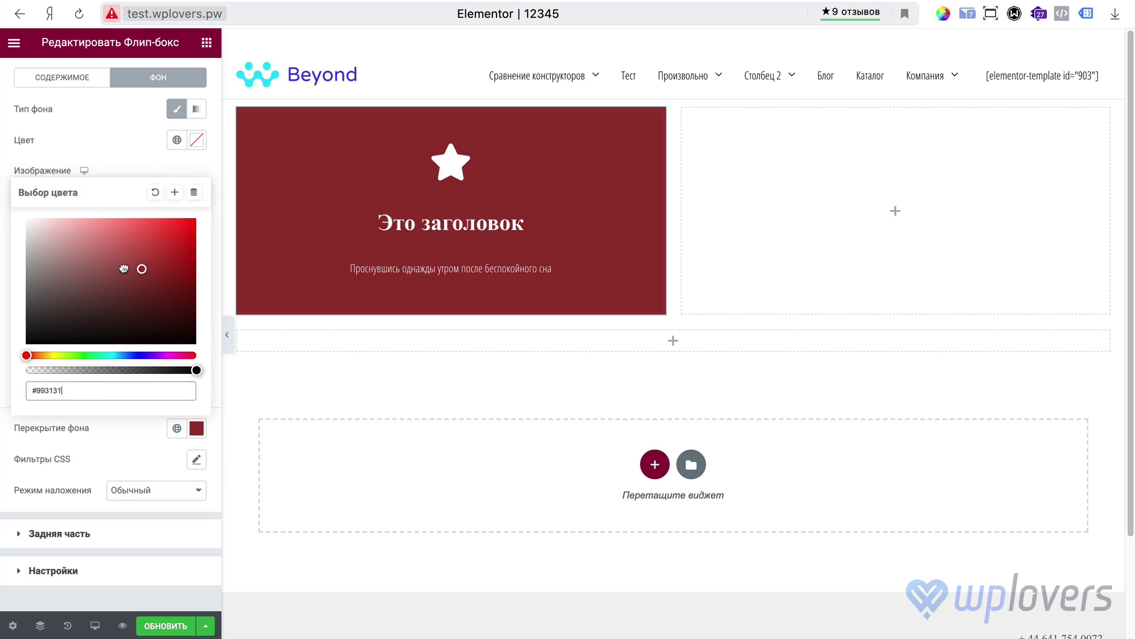
left_click(101, 447)
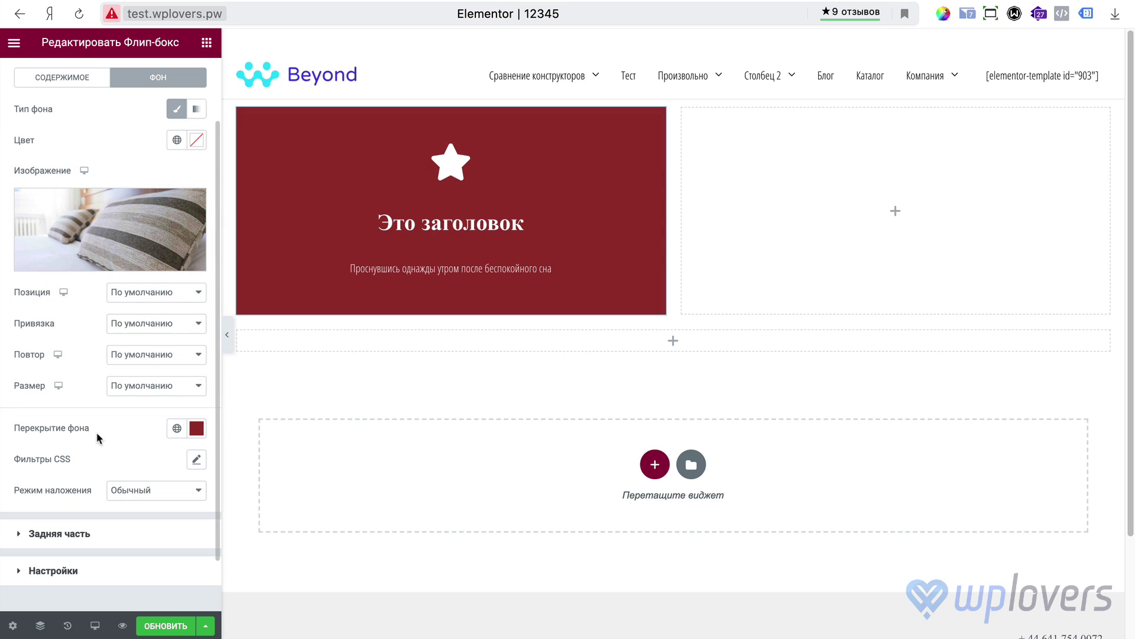
Step: Adjust the Фильтры CSS of the Флип-бокс front side background and set its Режим наложения to Darken
left_click(197, 460)
mouse_move(75, 553)
left_mouse_down()
mouse_move(86, 553)
mouse_move(65, 552)
left_mouse_up()
left_click(175, 459)
scroll(175, 414, "down", 2)
left_click(178, 393)
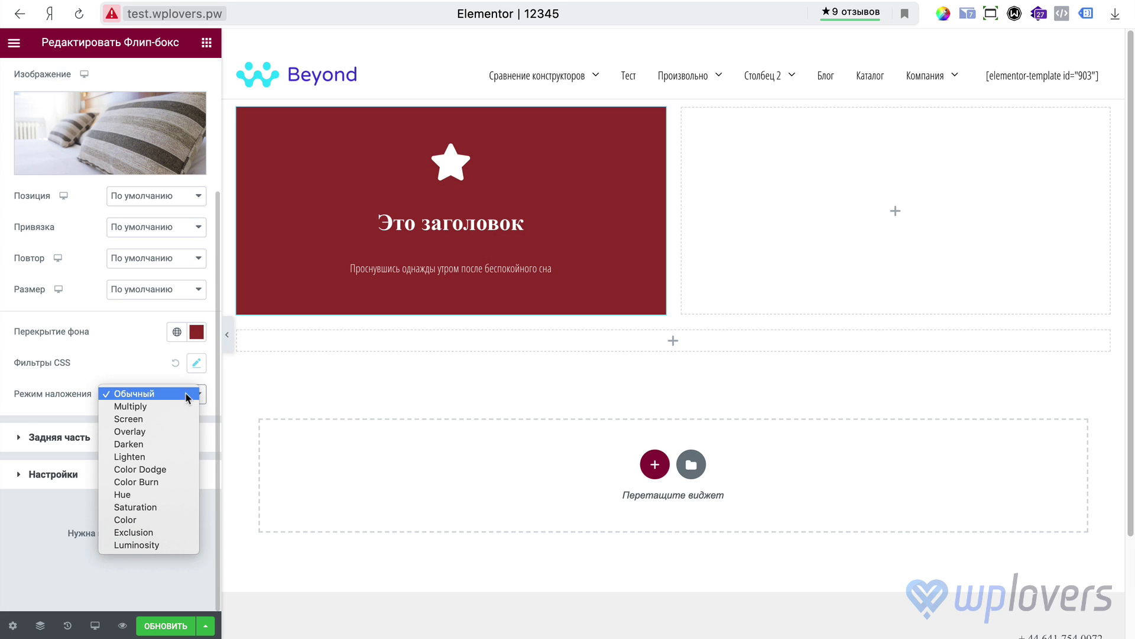
left_click(140, 444)
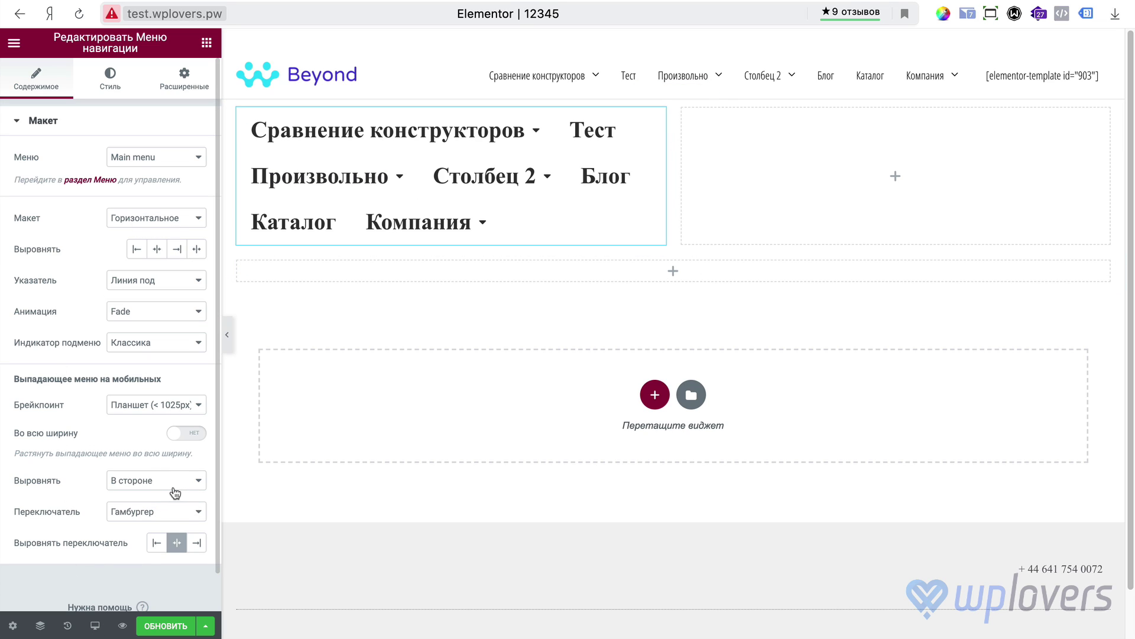
Step: Switch the navigation menu's Макет to Выпадающее and set its Переключатель size to 48 for desktop
left_click(155, 218)
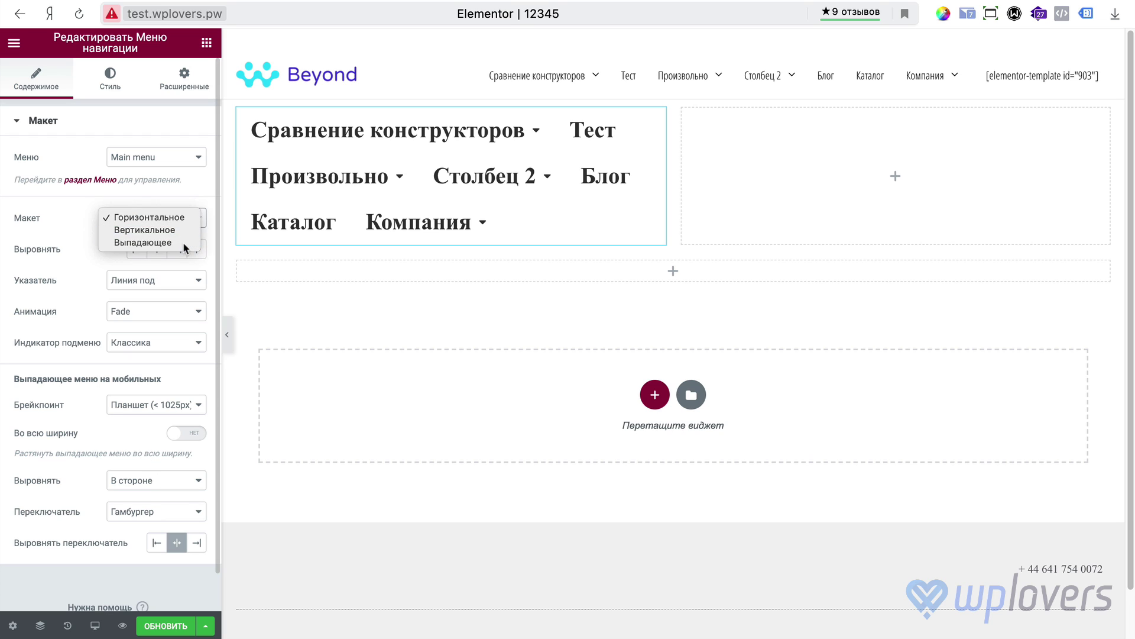
left_click(157, 244)
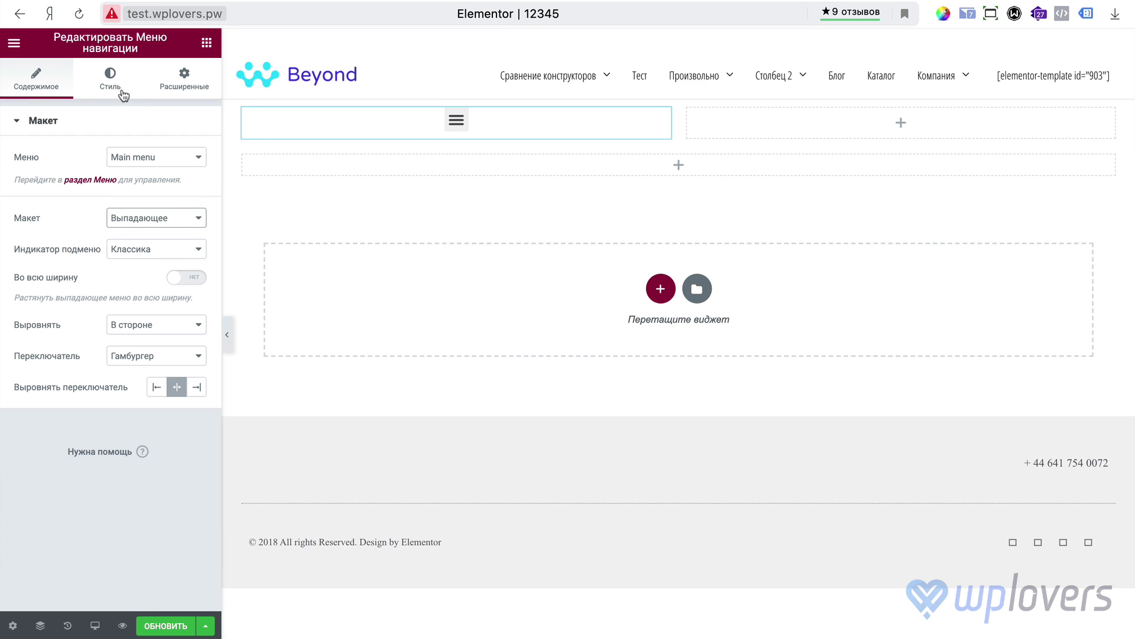
left_click(111, 87)
scroll(108, 335, "down", 5)
left_click(151, 459)
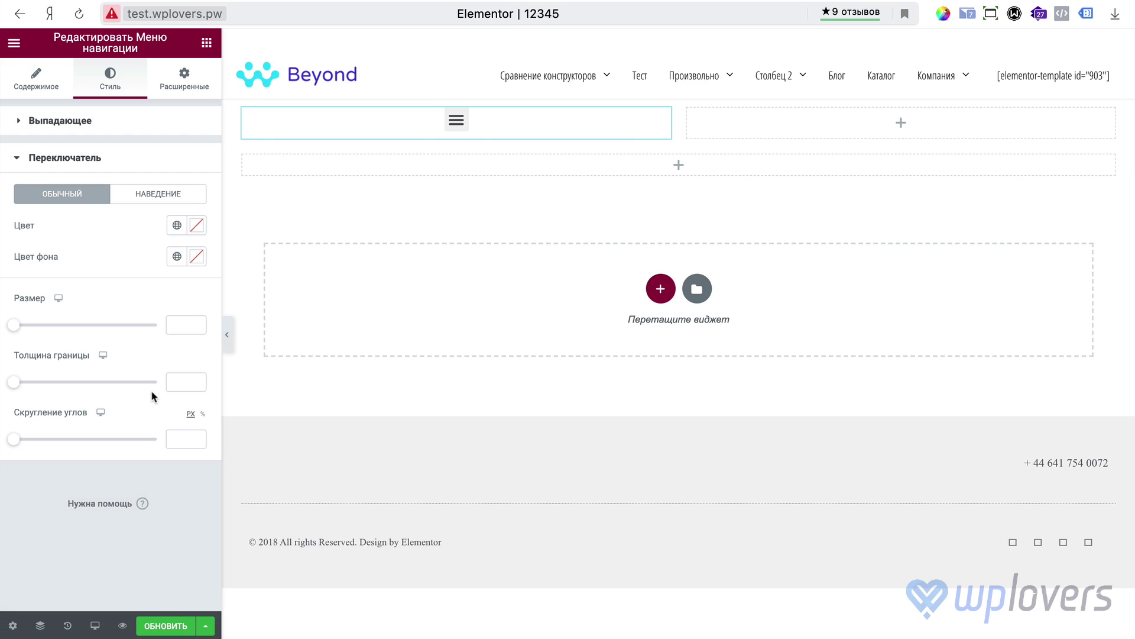
left_click_drag(16, 328, 71, 334)
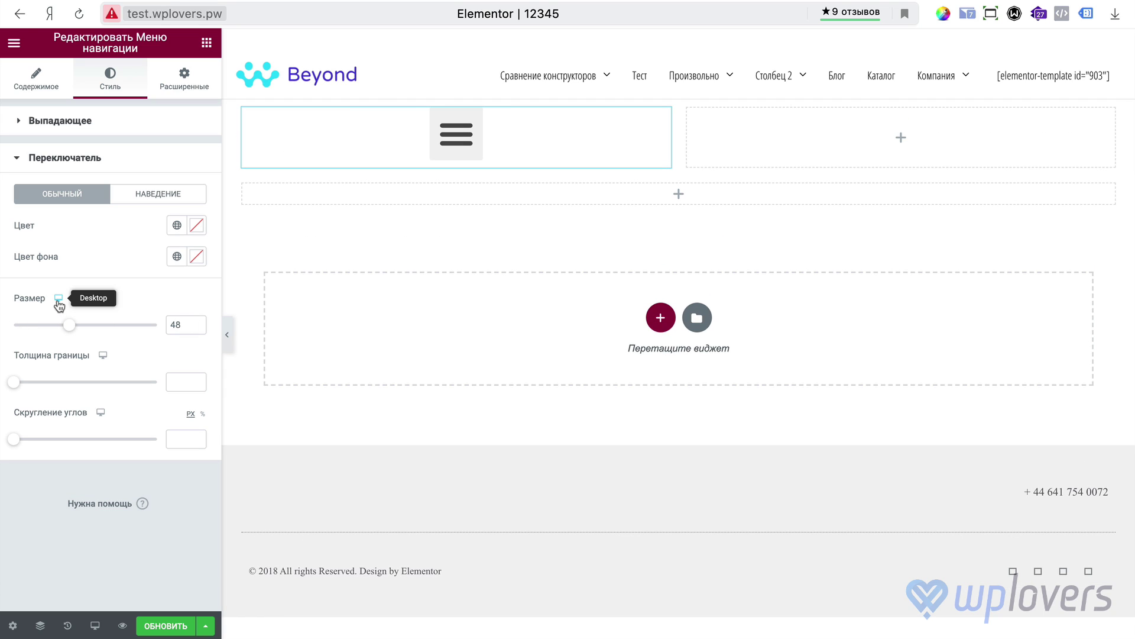
Step: Set the menu Переключатель size to 25 for tablet and 17 for phone
left_click(58, 298)
left_click(58, 317)
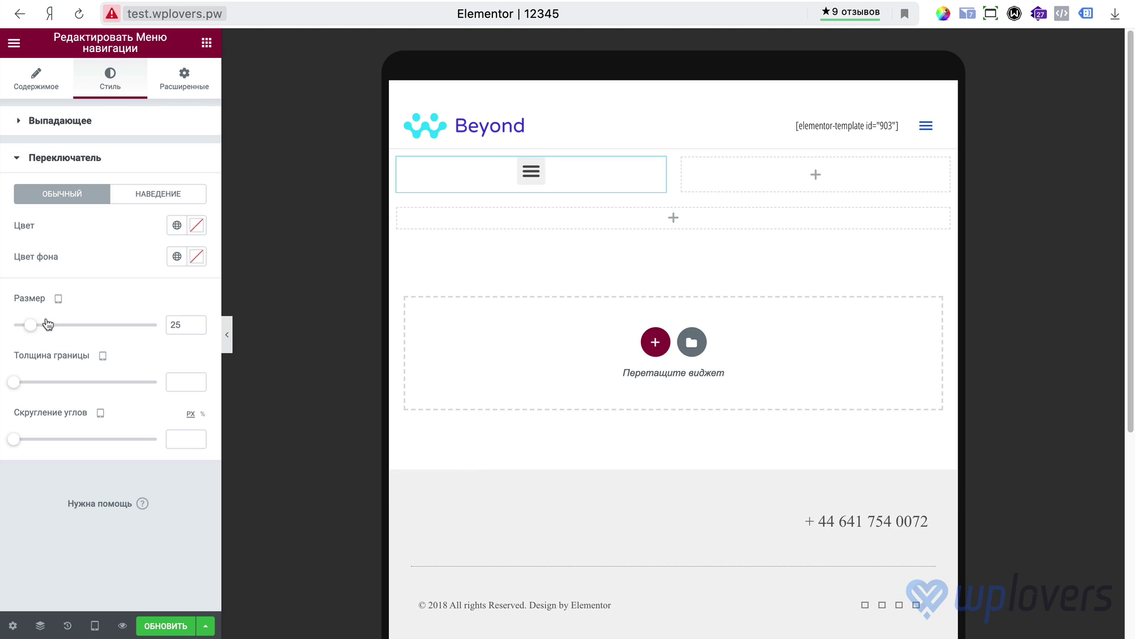
left_click(17, 325)
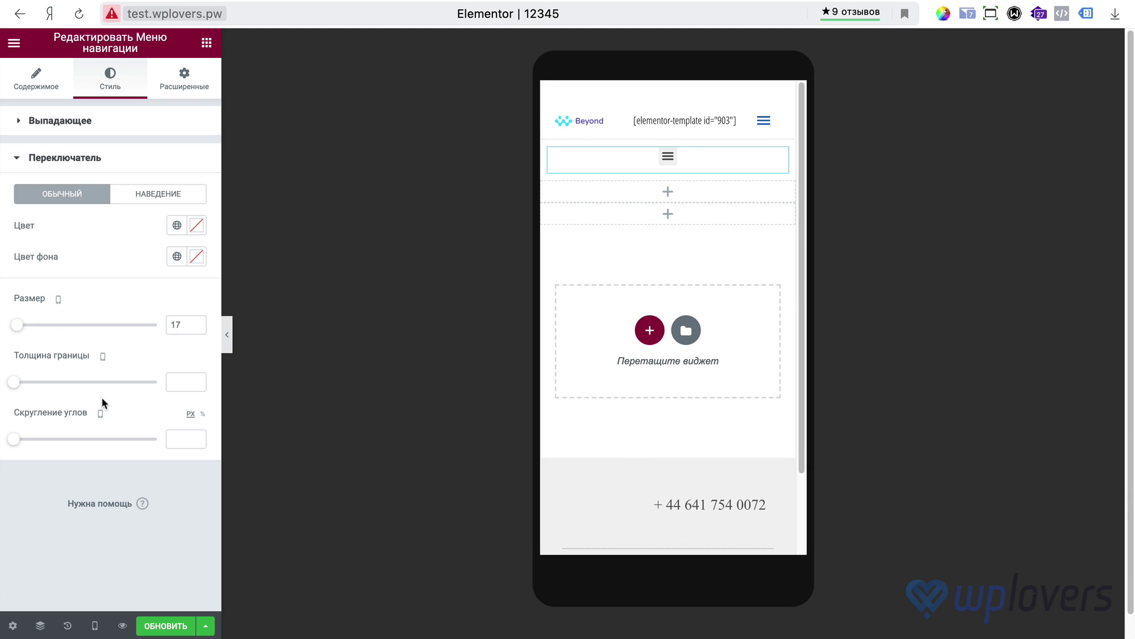
Step: Compare the menu toggle in the Компьютер, Планшет and Телефон previews, ending on Компьютер
left_click(95, 626)
left_click(88, 539)
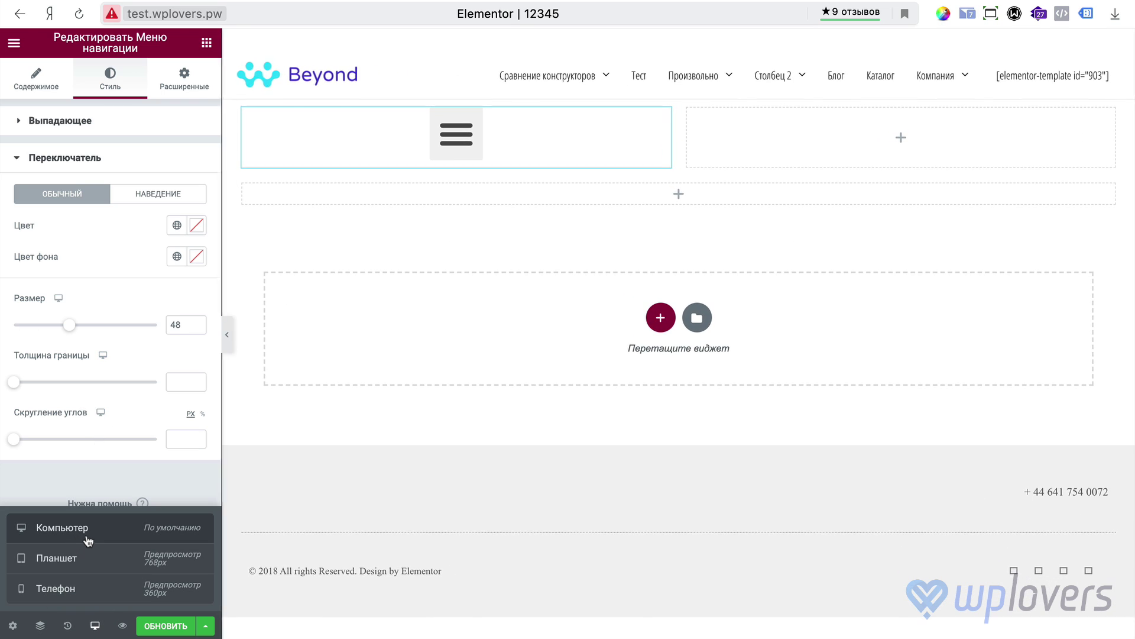
left_click(88, 559)
left_click(90, 587)
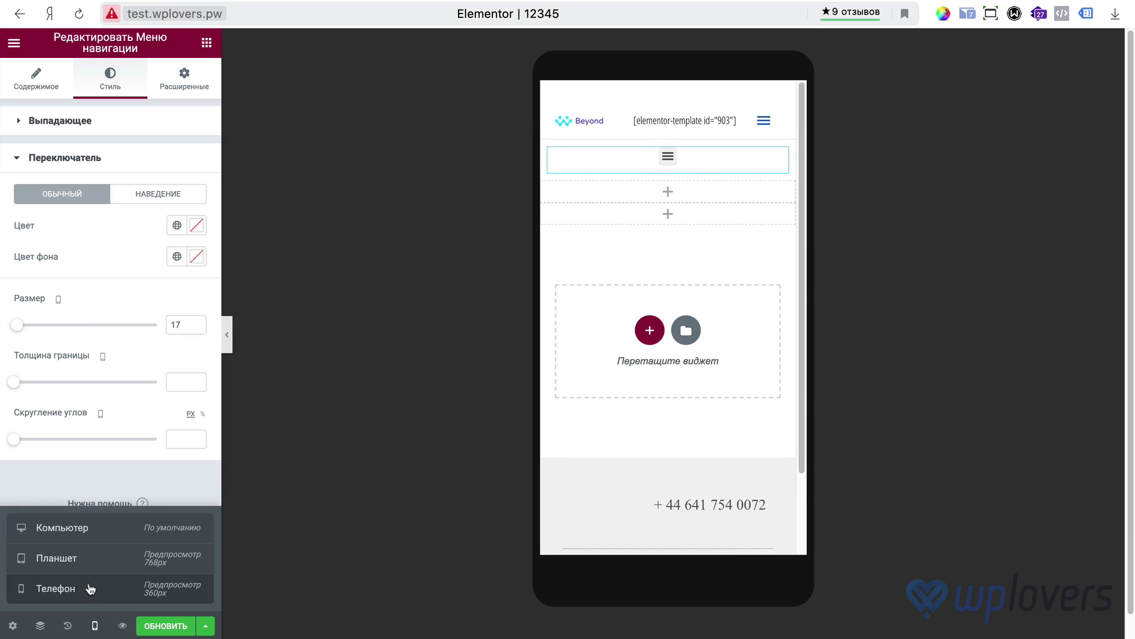
left_click(82, 527)
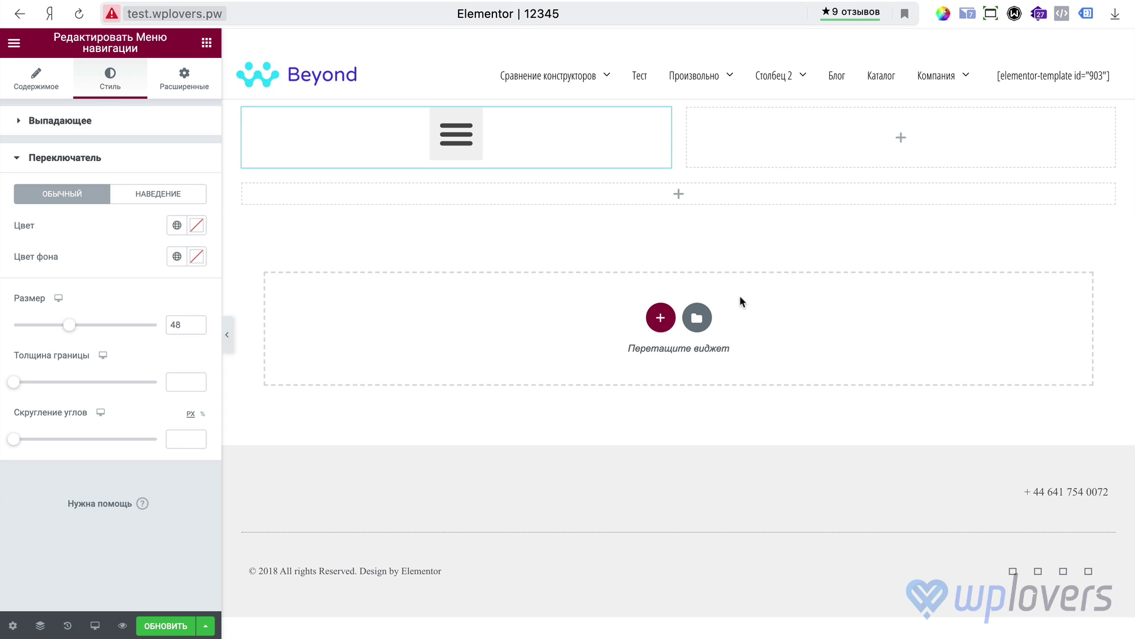
Step: Replace the navigation menu widget with a Призыв к действию widget in the first column
key("Delete")
left_click_drag(157, 286, 469, 132)
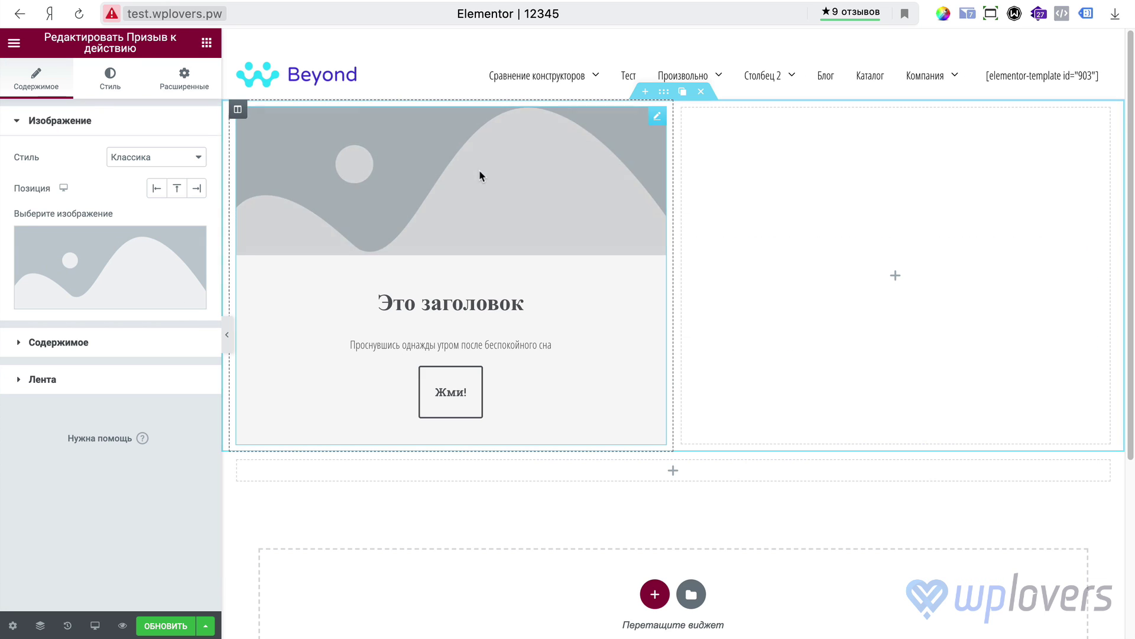
Step: Try right and left Выравнивание for the Призыв к действию block, and restore centre alignment
left_click(91, 88)
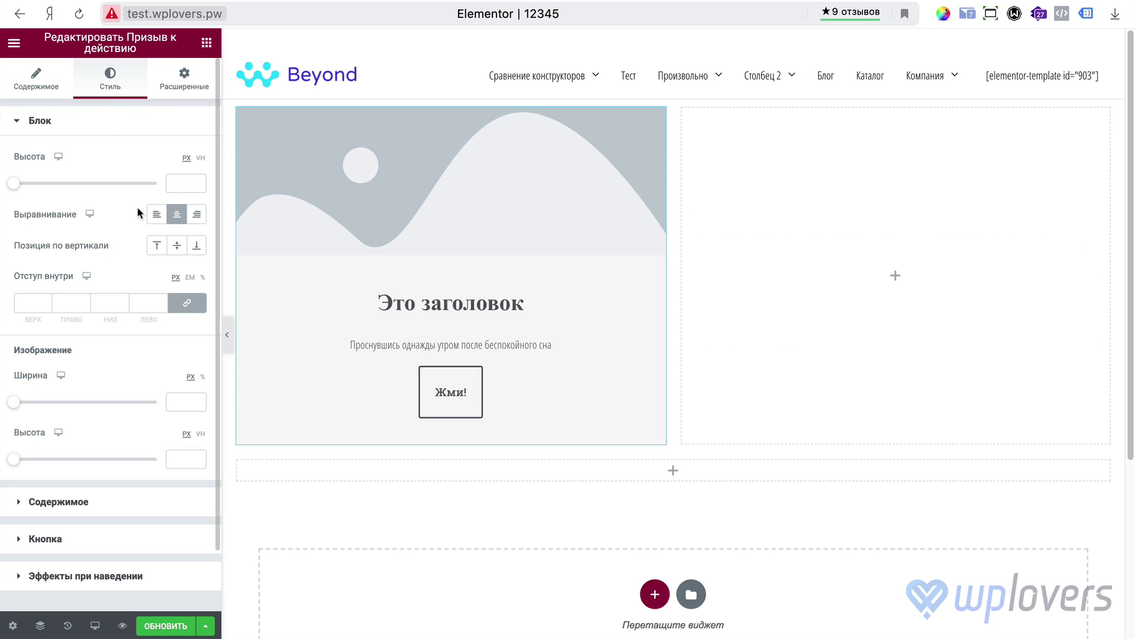
left_click(193, 220)
left_click(159, 220)
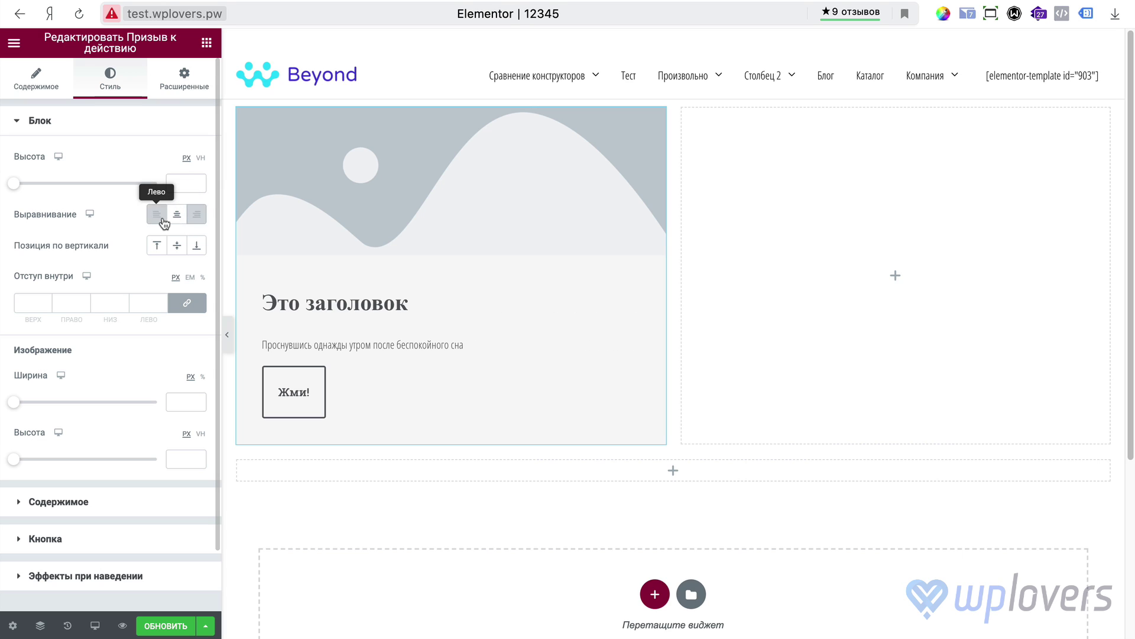
left_click(174, 219)
Step: Give the Призыв к действию widget a Лента with the title "feger"
left_click(36, 80)
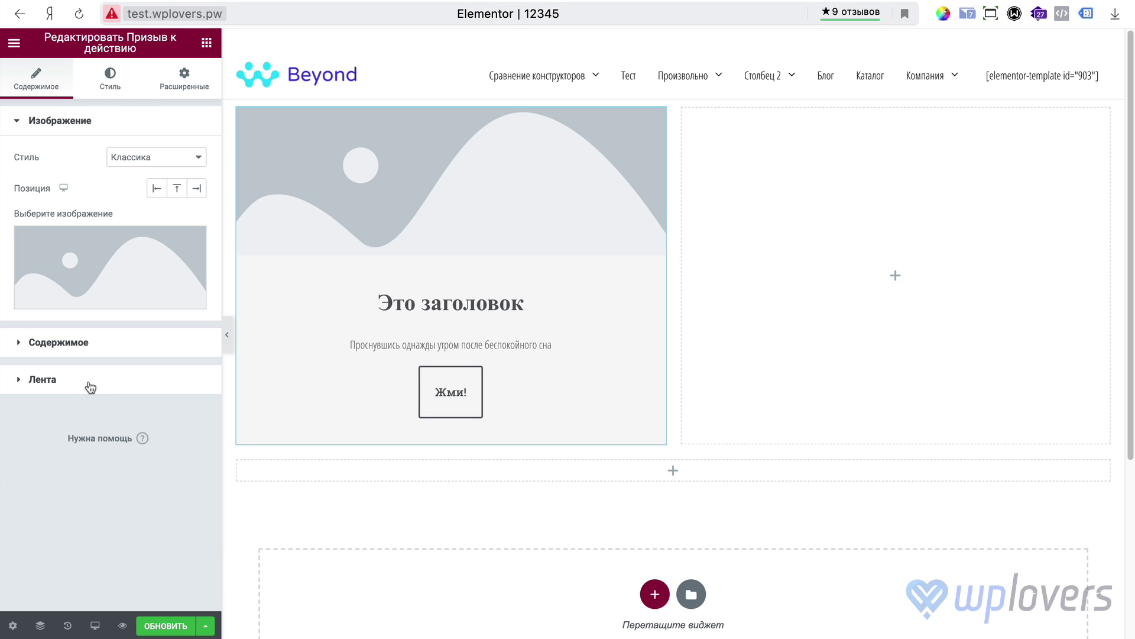
left_click(88, 386)
left_click(196, 232)
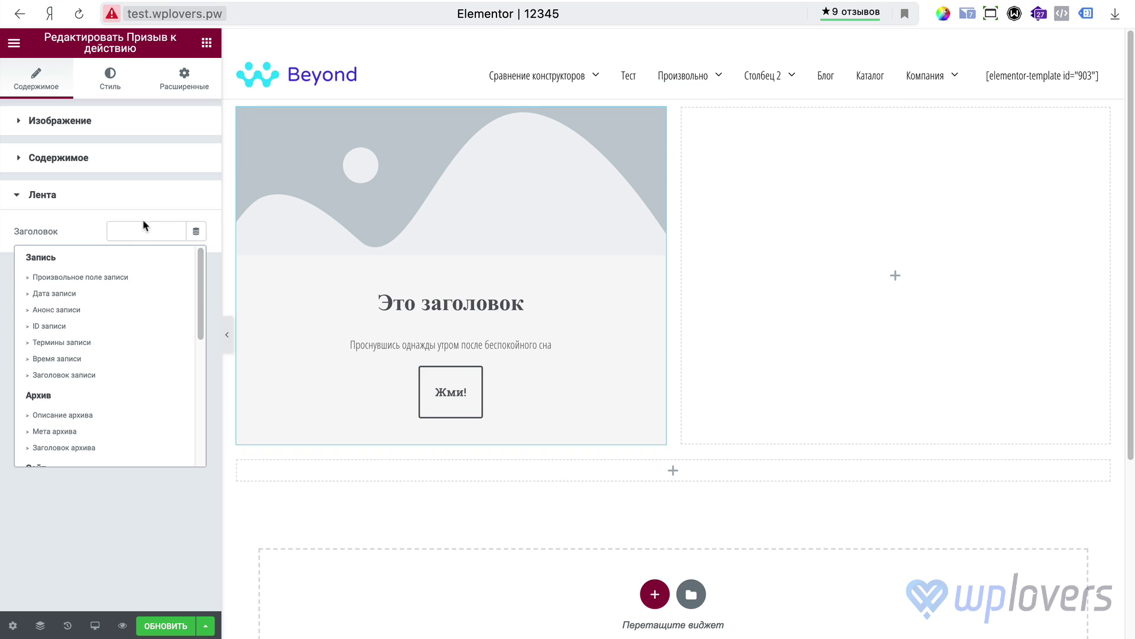
left_click(131, 233)
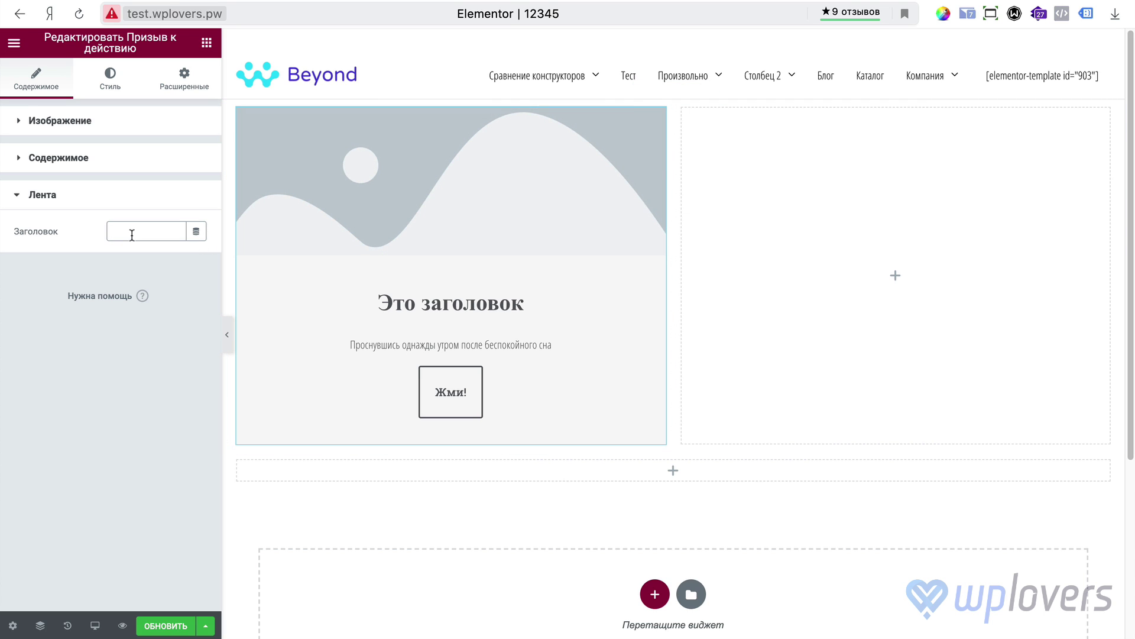
type("feger")
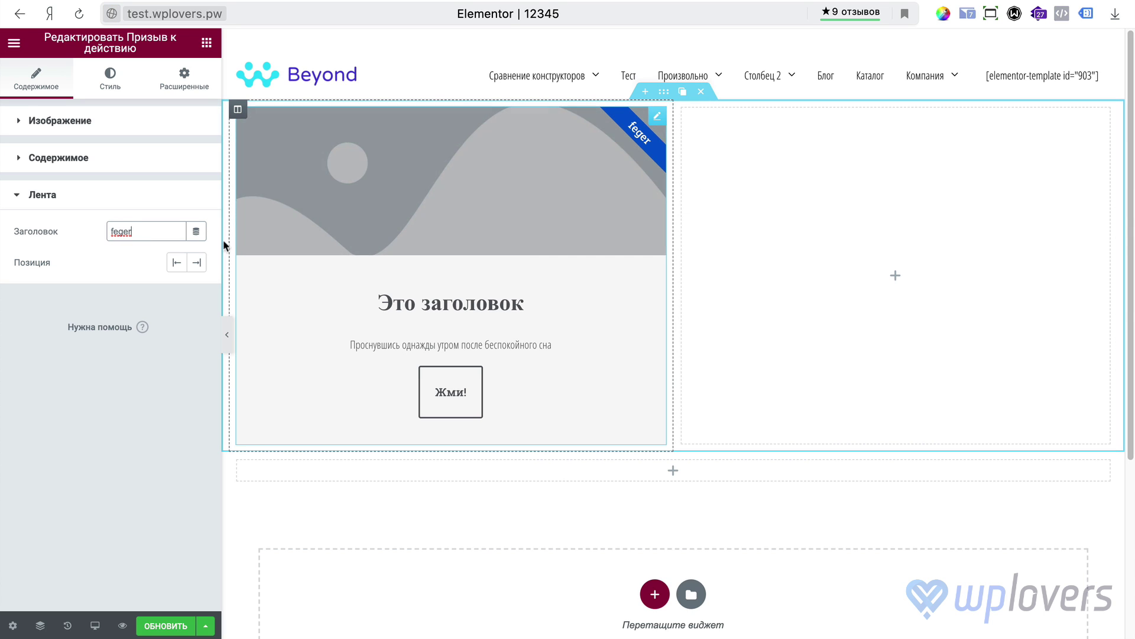
Step: Examine the dynamic tags offered for the Лента title and the Заголовок and Описание fields under Содержимое
left_click(196, 232)
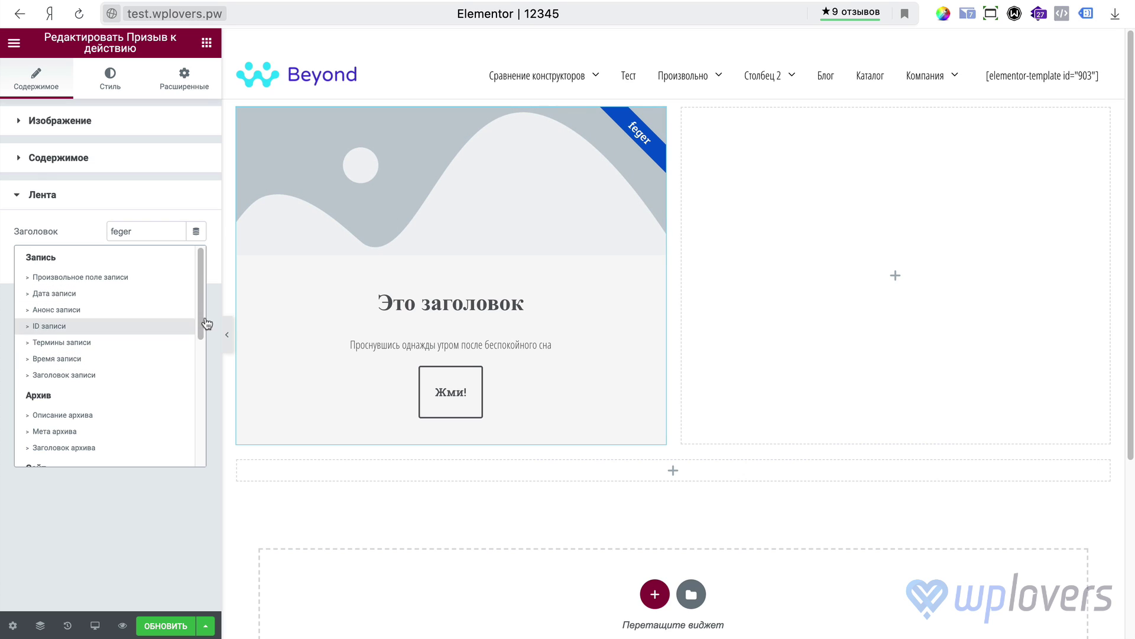
left_click_drag(198, 304, 215, 266)
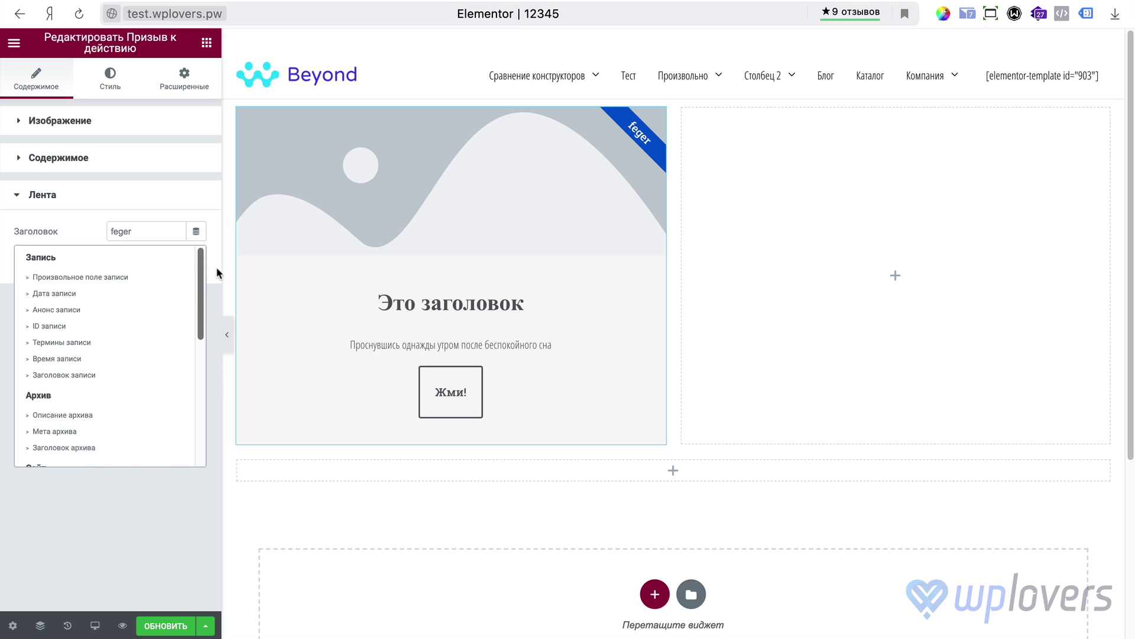
left_click(89, 157)
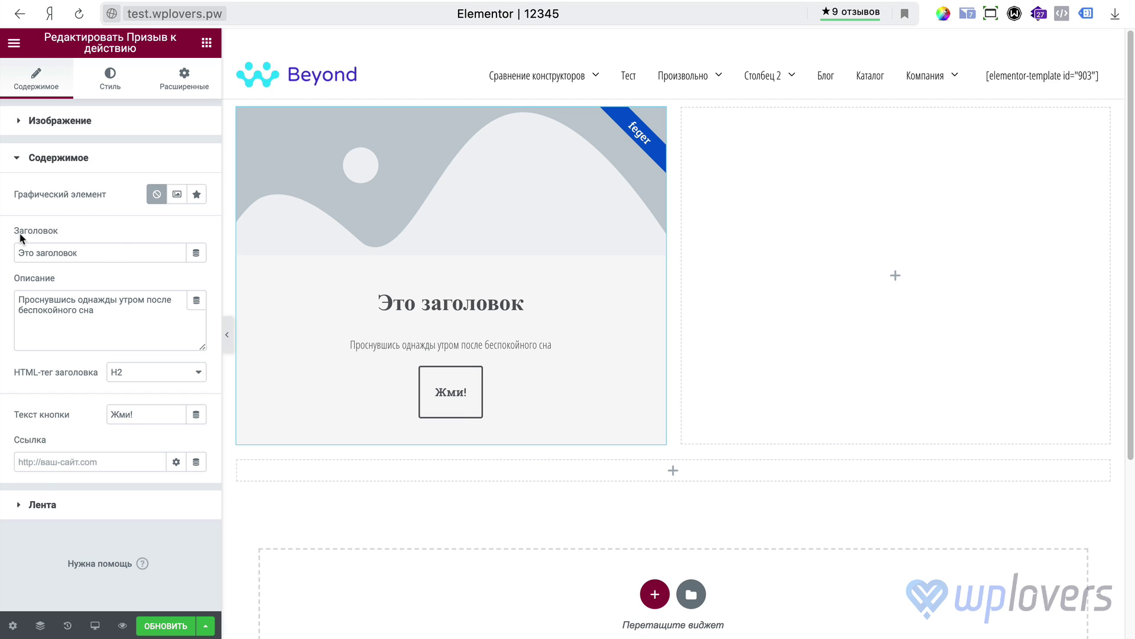
left_click(78, 283)
left_click_drag(22, 284, 120, 314)
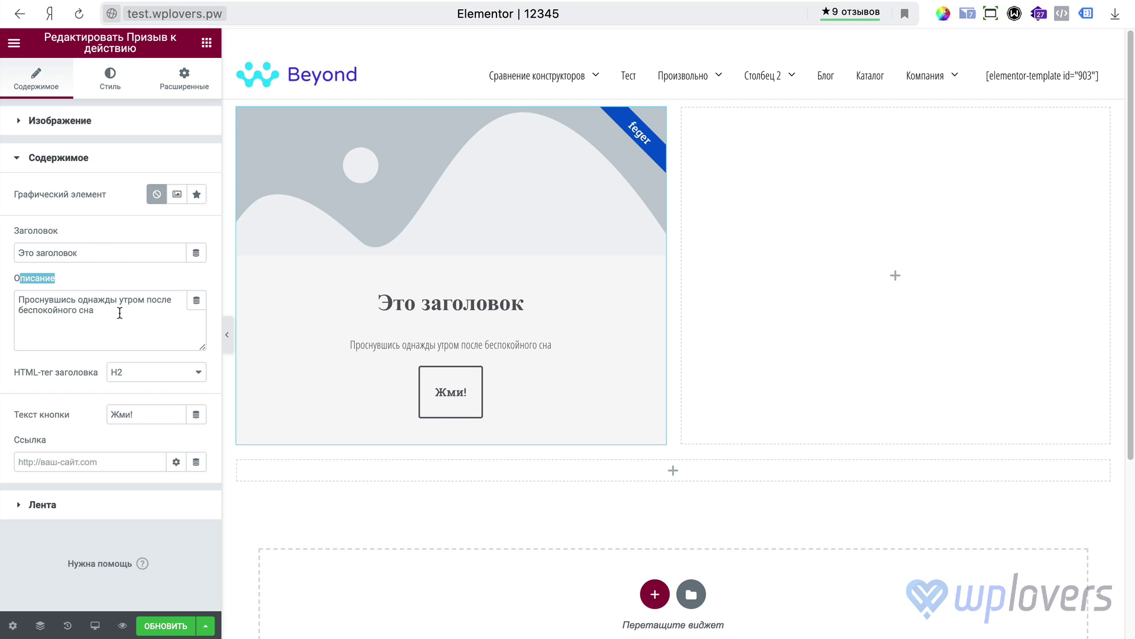
left_click(93, 286)
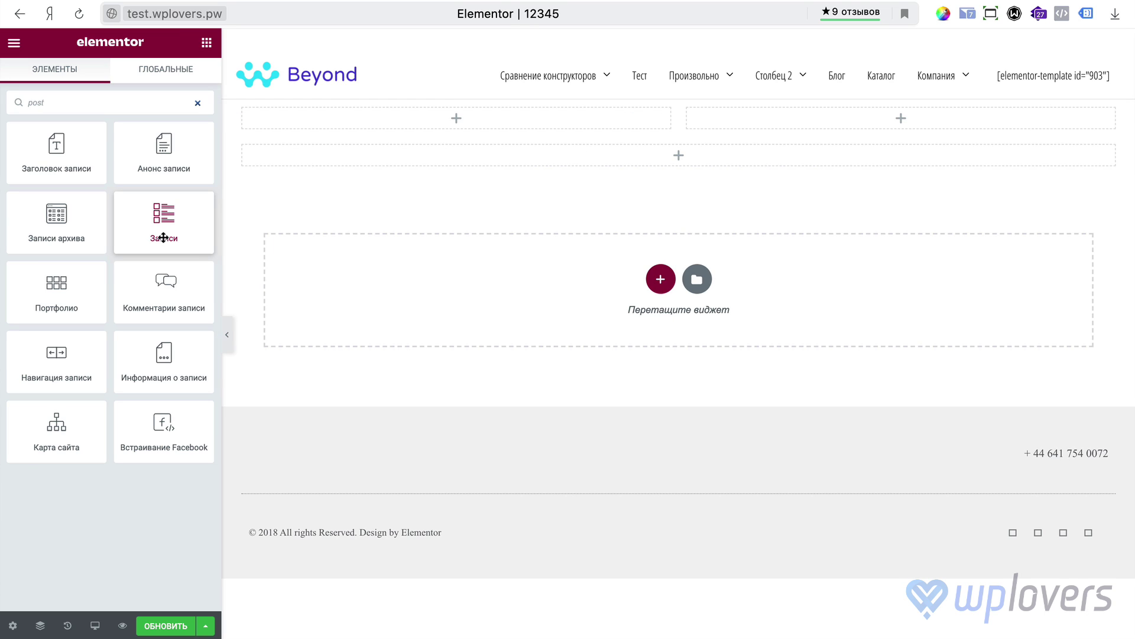
Step: Add a Записи widget below the two columns and include Дата изменения in its Метаданные
left_click_drag(167, 233, 371, 194)
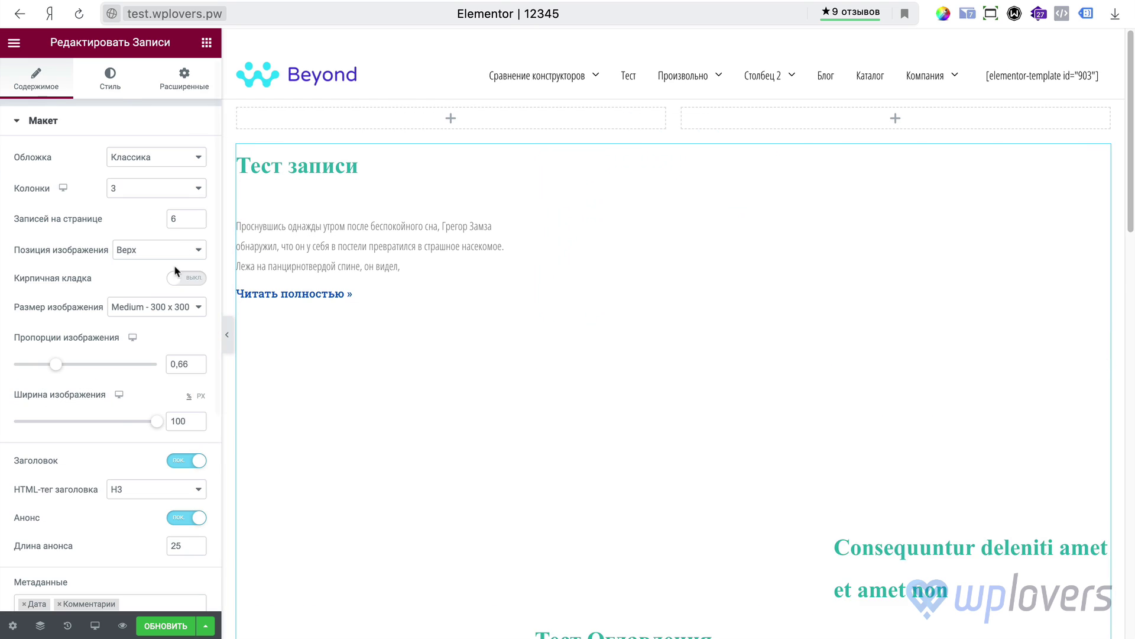
left_click(170, 338)
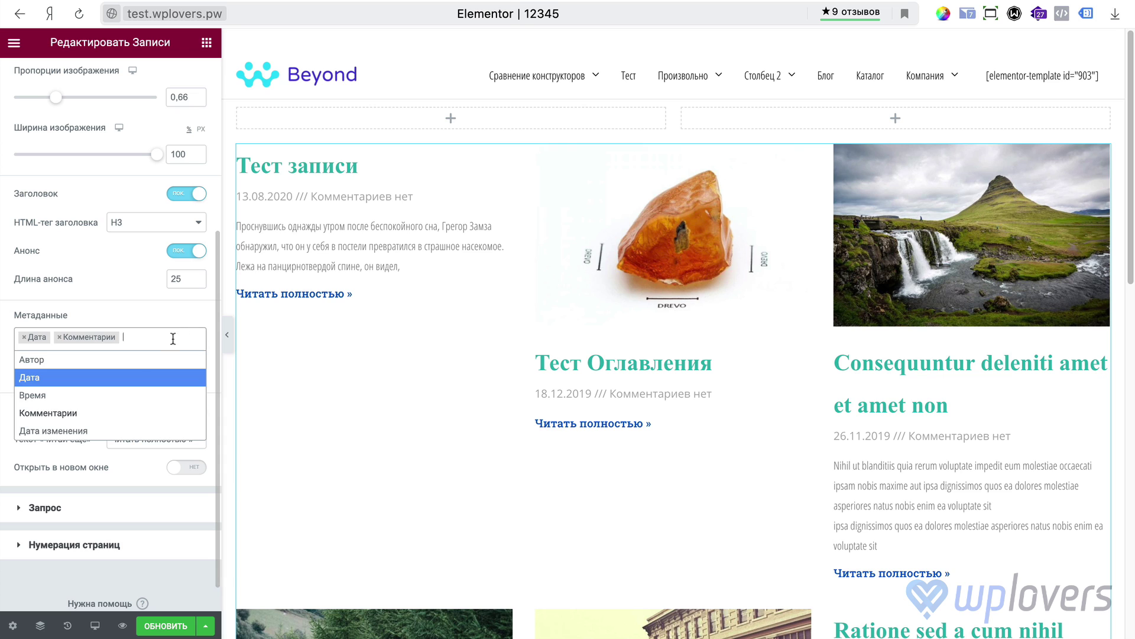
left_click(83, 434)
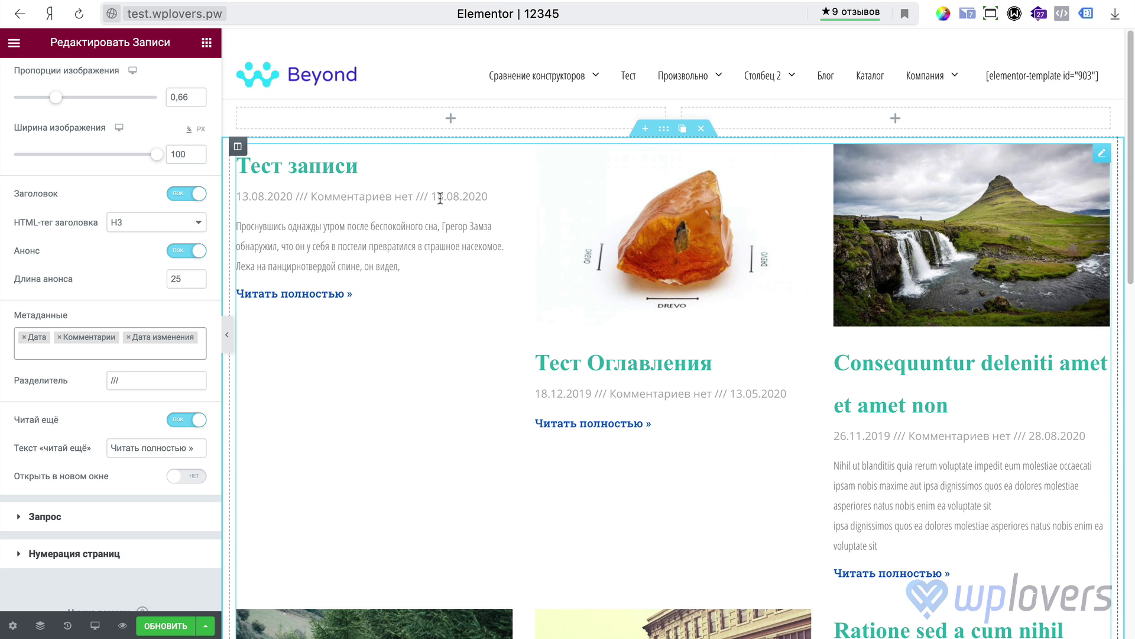
Step: Review the dates shown under the posts and remove Дата from the Записи widget's Метаданные
scroll(532, 326, "down", 5)
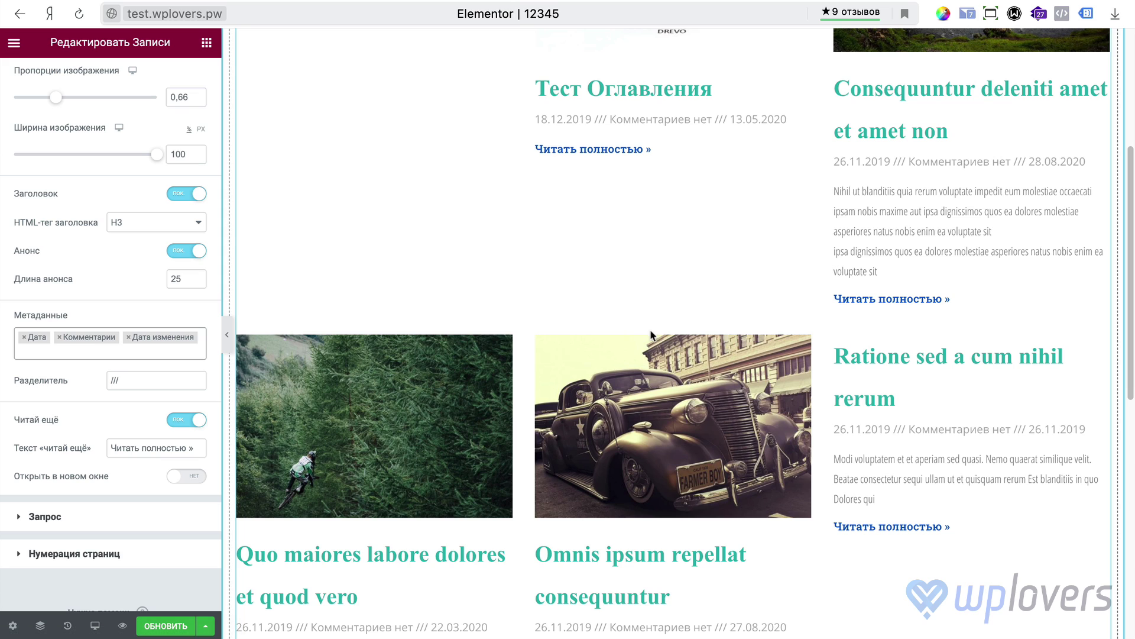
scroll(647, 297, "up", 1)
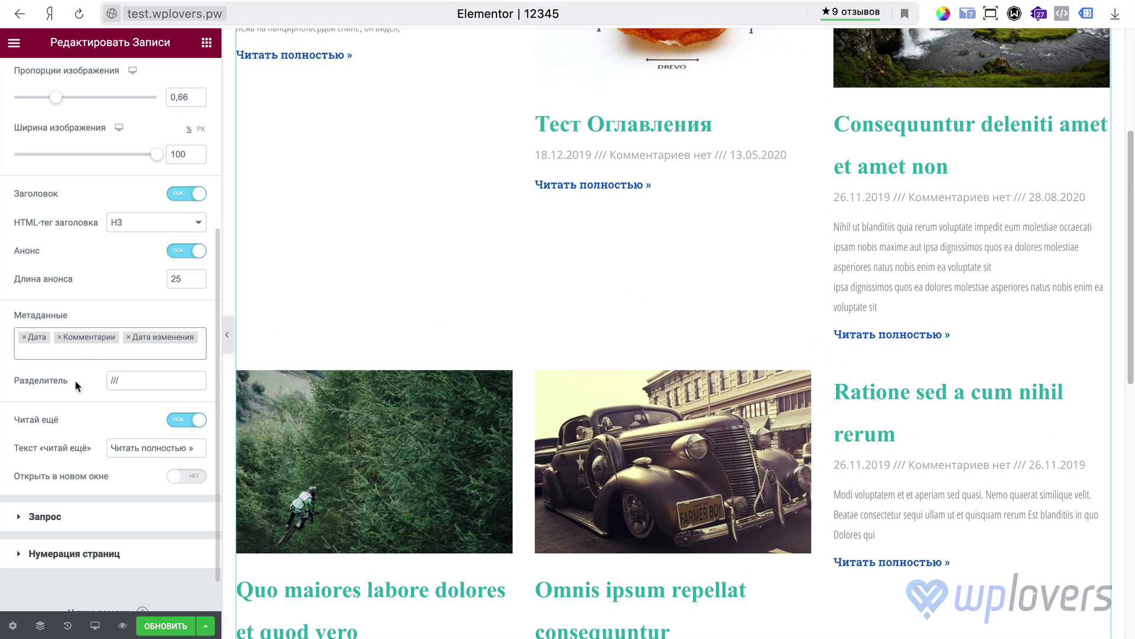
scroll(78, 371, "up", 1)
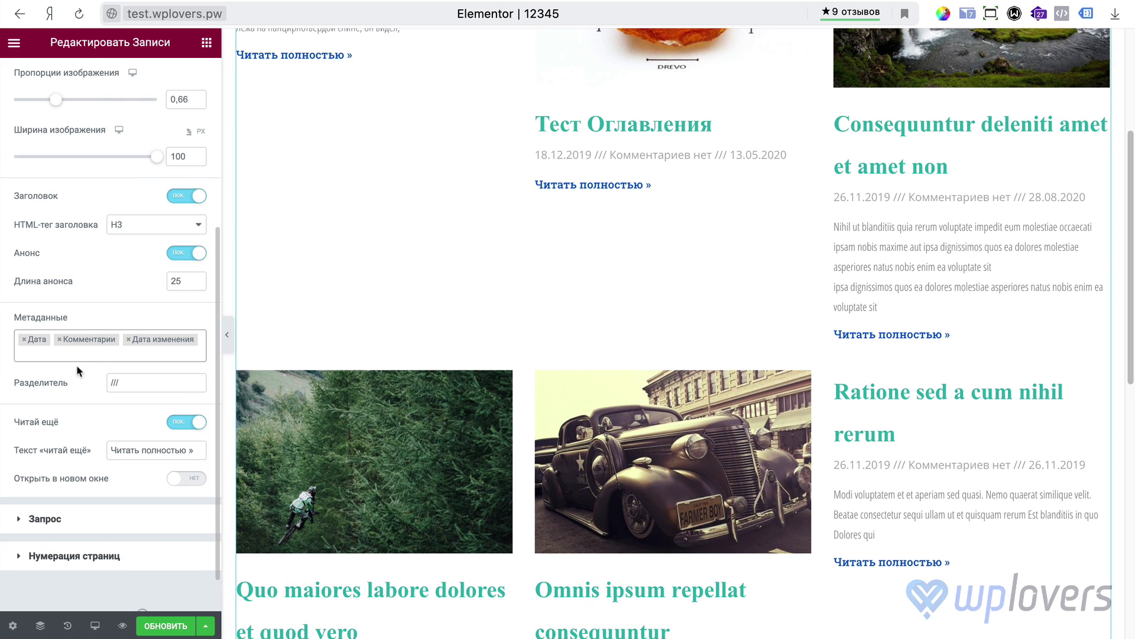
left_click(25, 340)
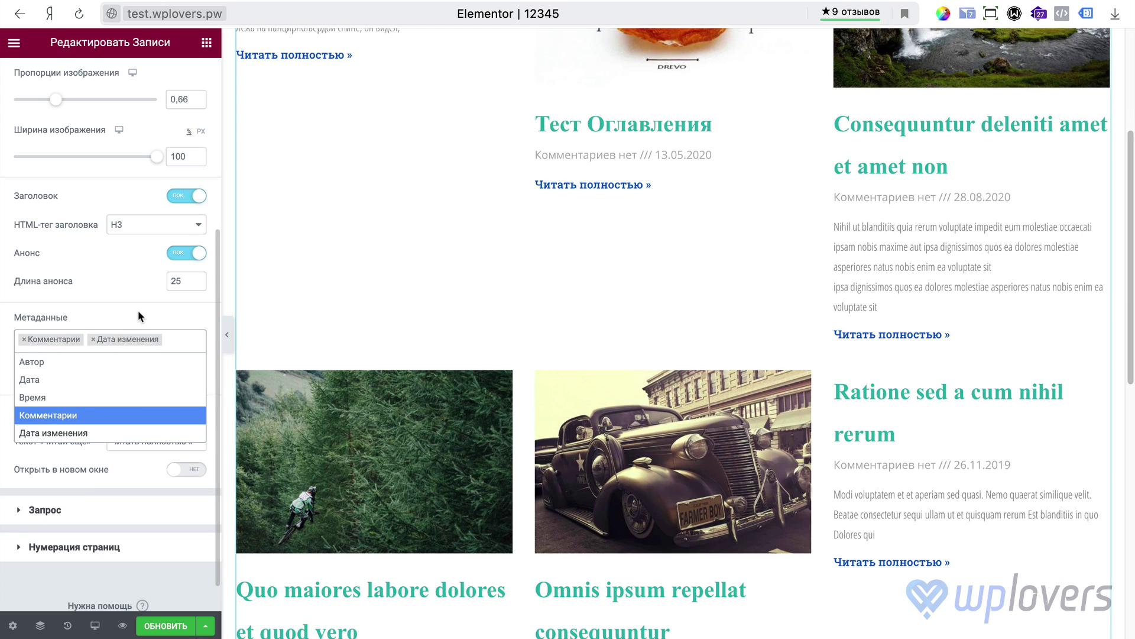
left_click(140, 315)
scroll(529, 303, "up", 5)
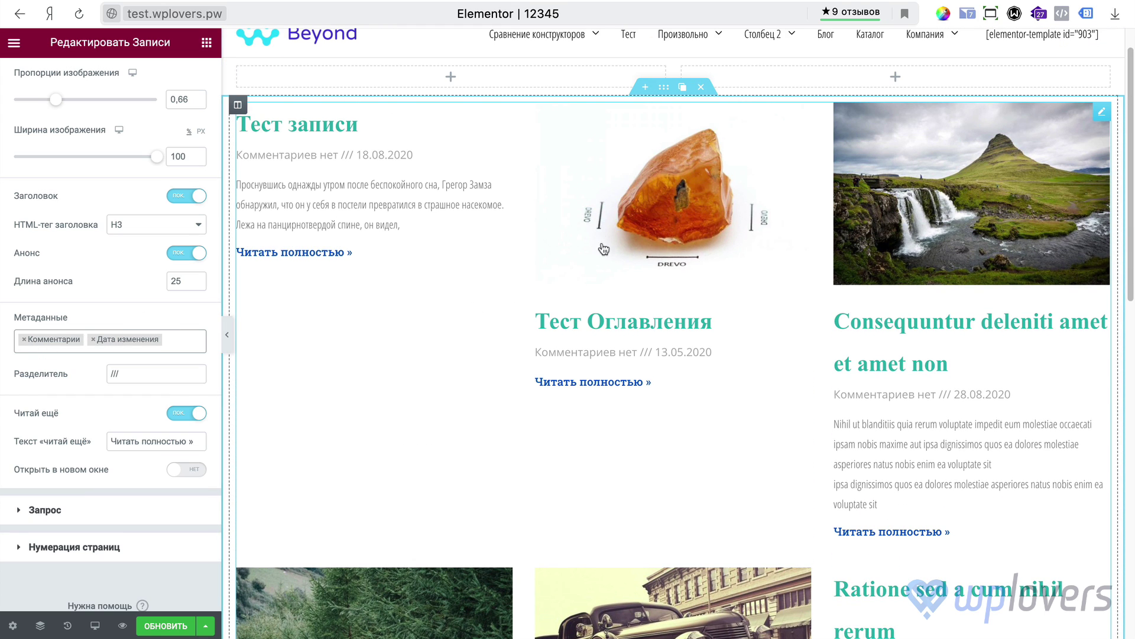